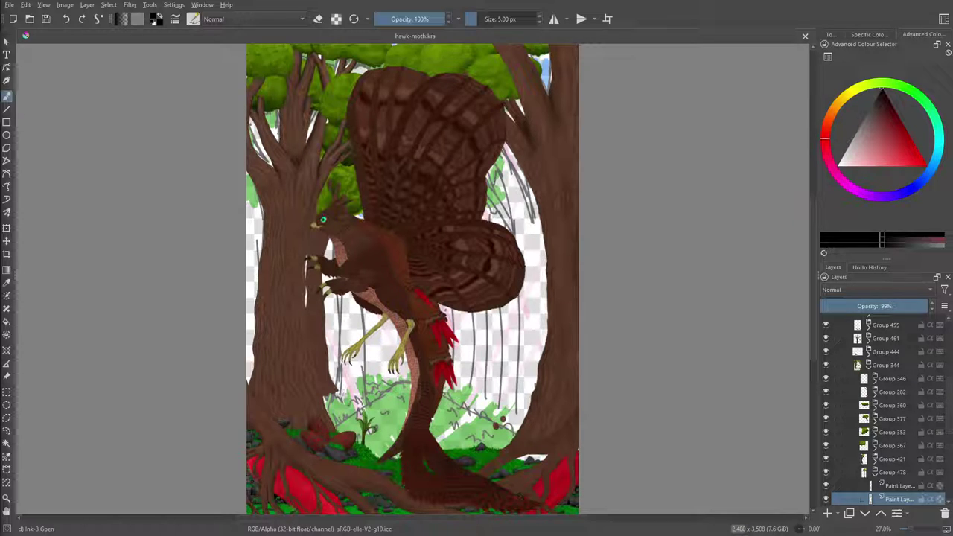
Examine the hawk-moth painting up close and as a whole, comparing the head, claws, wings and tree bark
scroll(295, 209, "up", 7)
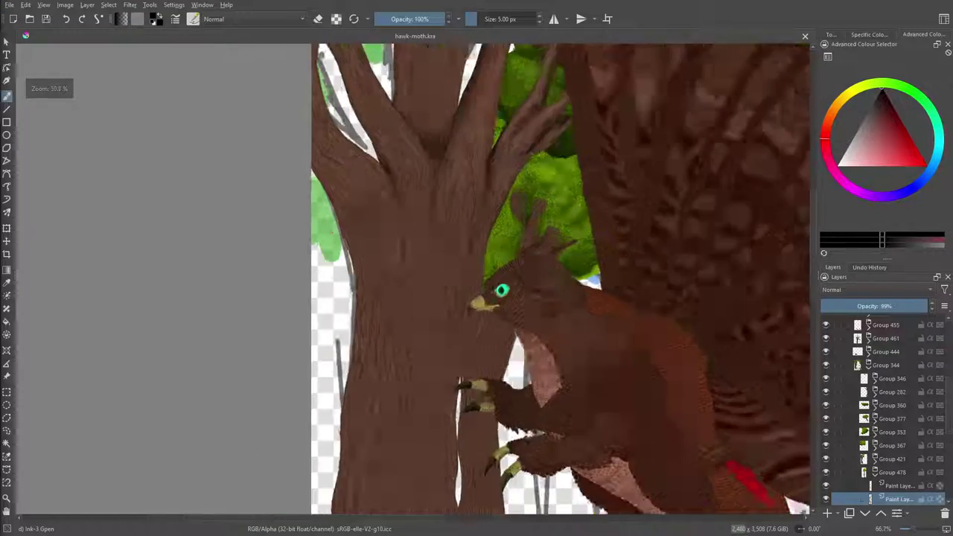
scroll(540, 316, "up", 5)
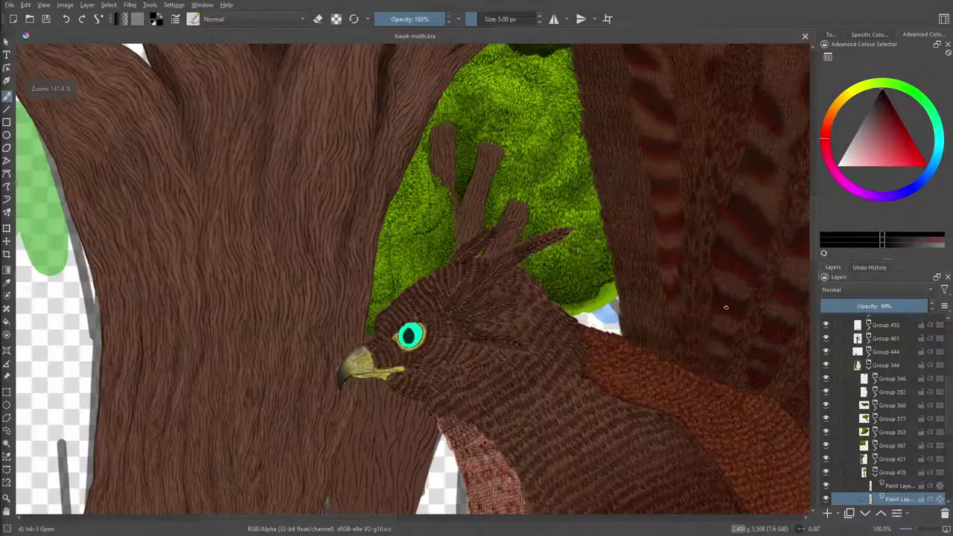
scroll(537, 156, "down", 7)
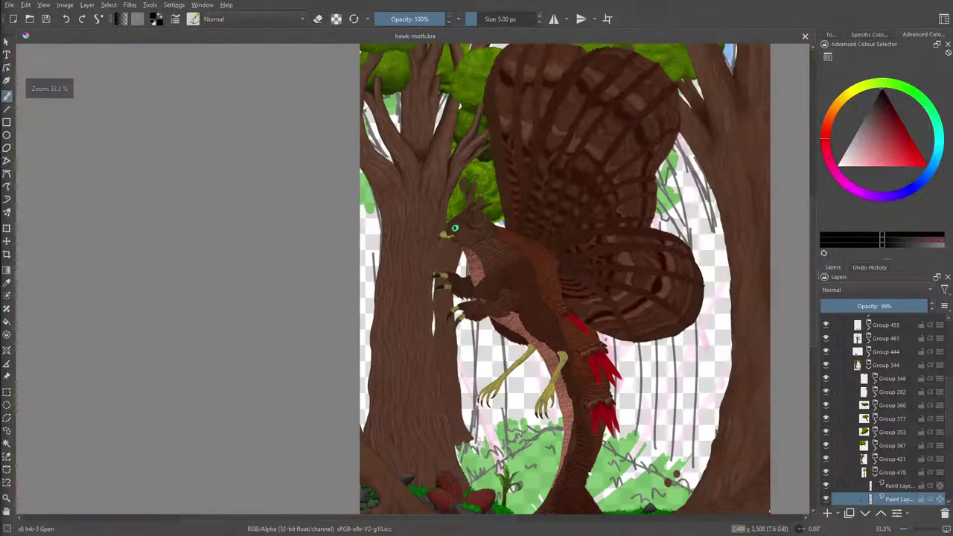
scroll(420, 332, "up", 4)
scroll(421, 331, "up", 2)
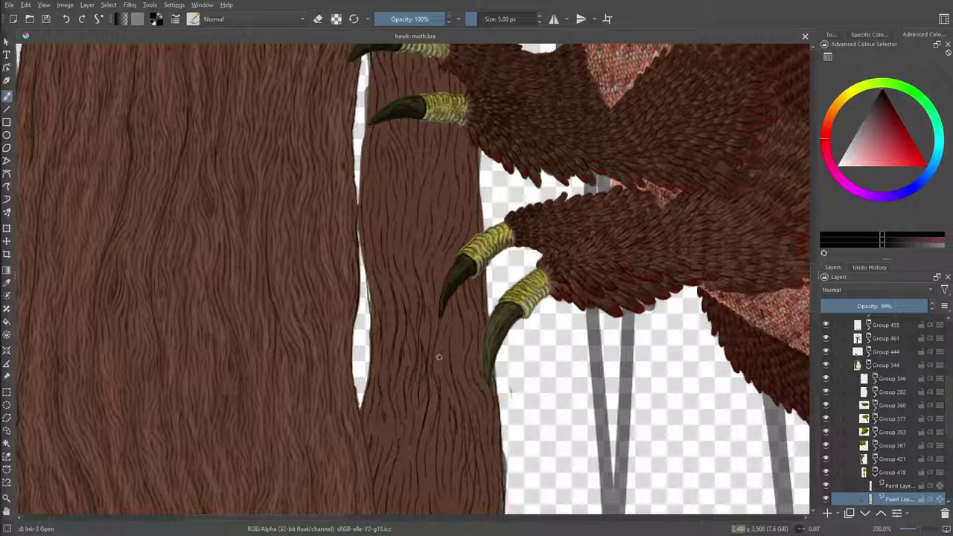
scroll(434, 355, "down", 5)
scroll(438, 368, "up", 2)
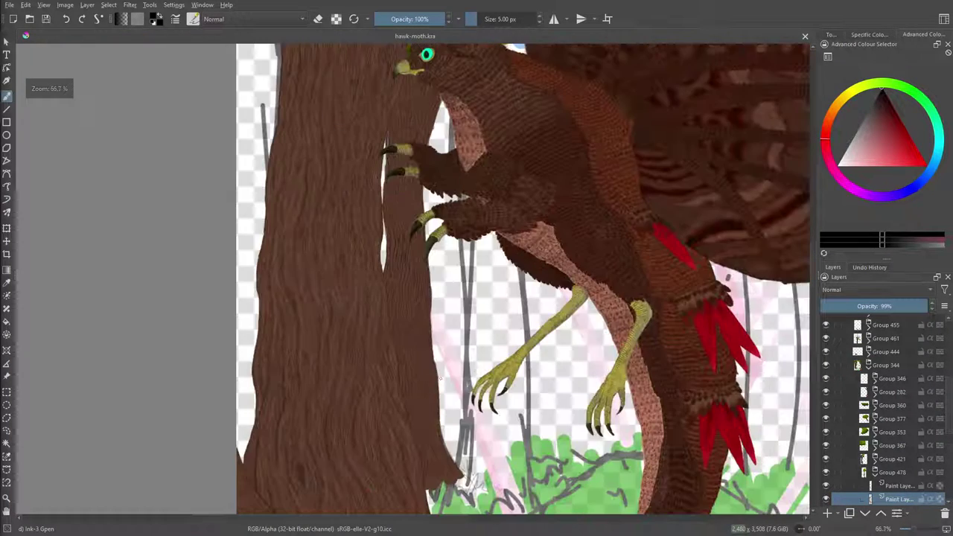
scroll(441, 378, "down", 4)
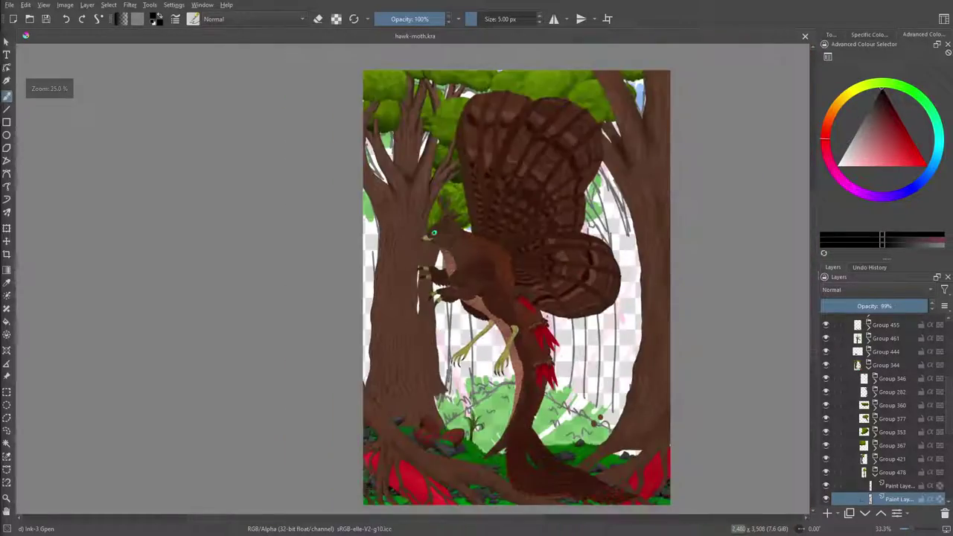
scroll(441, 378, "up", 4)
scroll(461, 224, "up", 3)
scroll(461, 223, "down", 5)
scroll(469, 174, "up", 8)
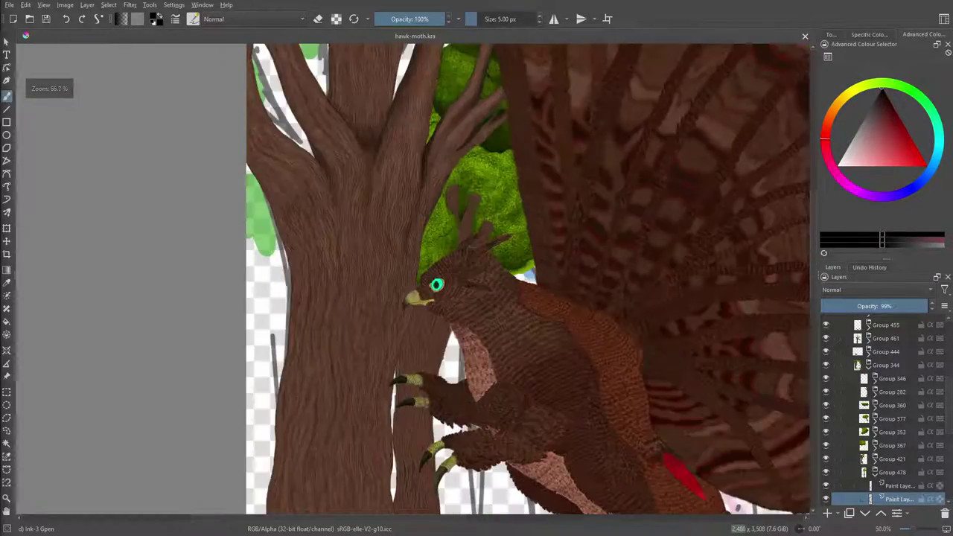
scroll(468, 174, "down", 6)
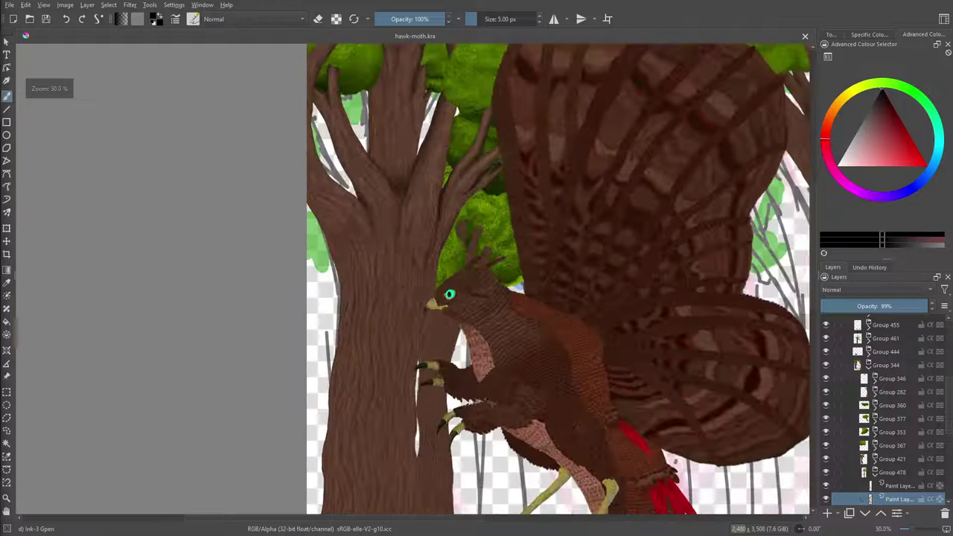
scroll(417, 424, "up", 3)
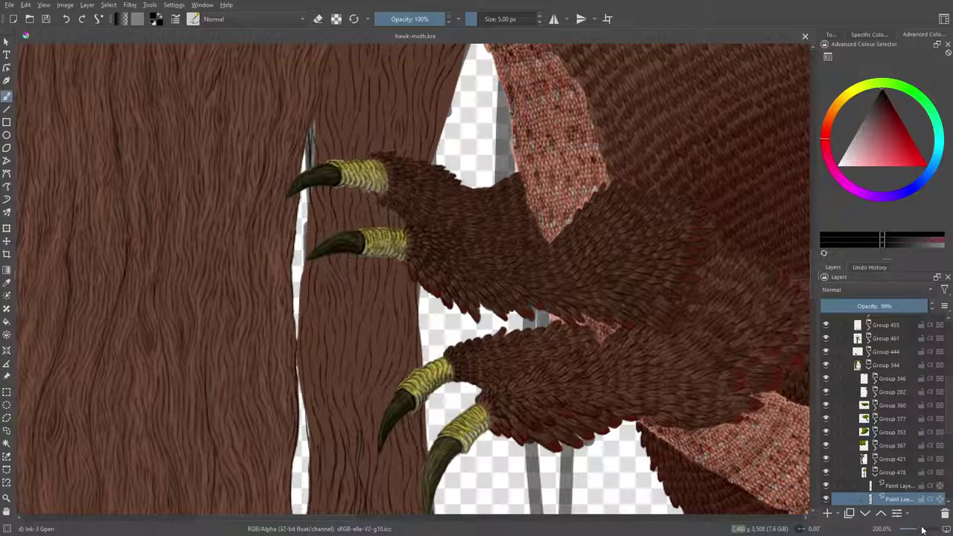
Sample the dark brown of the narrow trunk beside the claws as the painting colour and return to the freehand brush
mouse_move(921, 530)
left_mouse_down()
mouse_move(908, 530)
mouse_move(923, 529)
left_mouse_up()
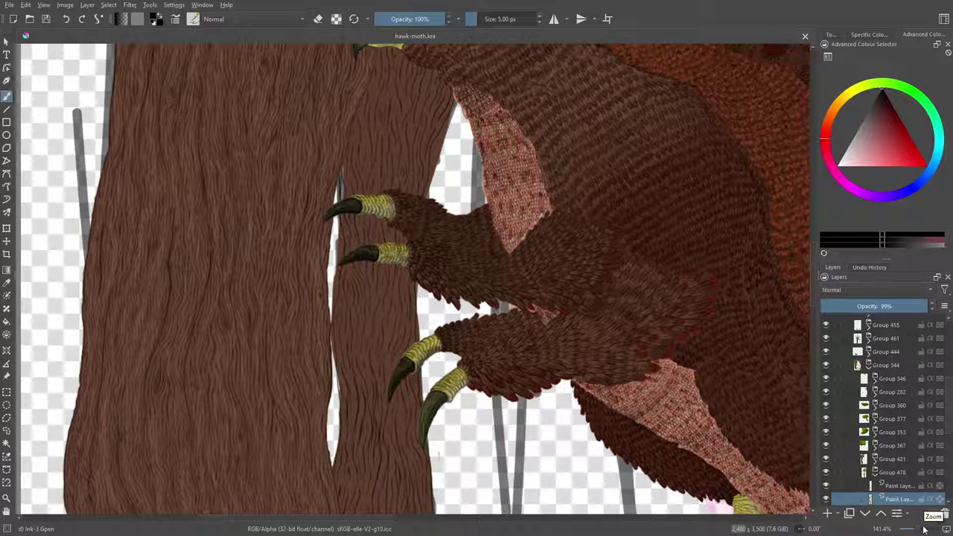
left_click(6, 282)
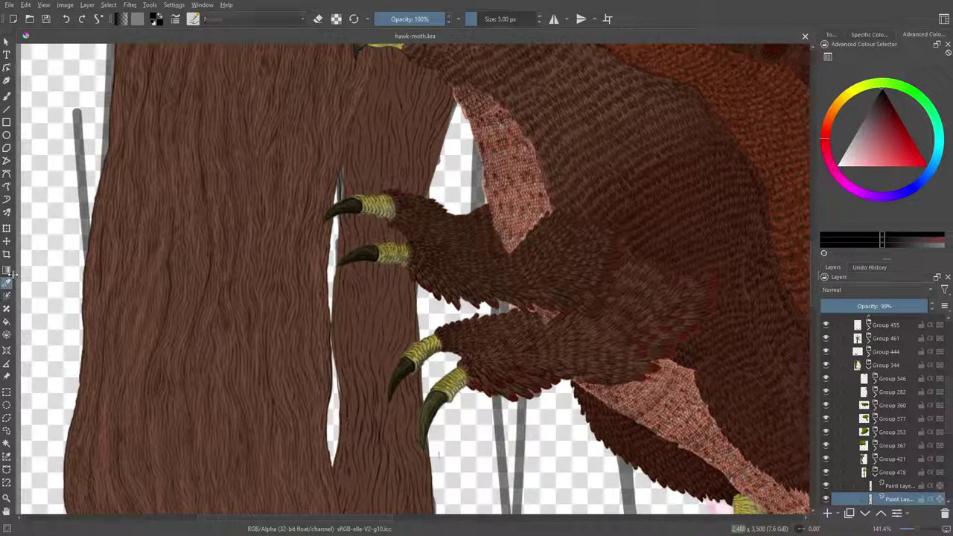
left_click(350, 261)
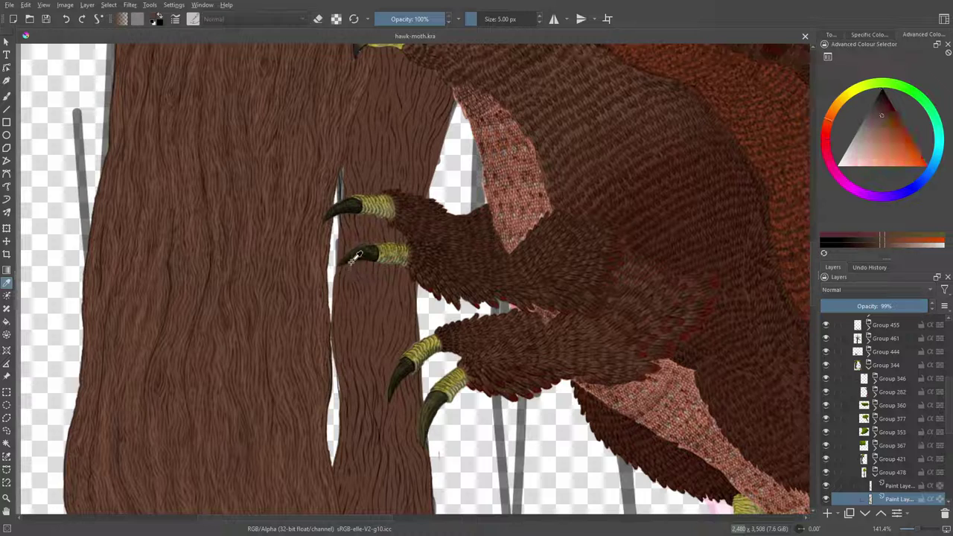
left_click(6, 97)
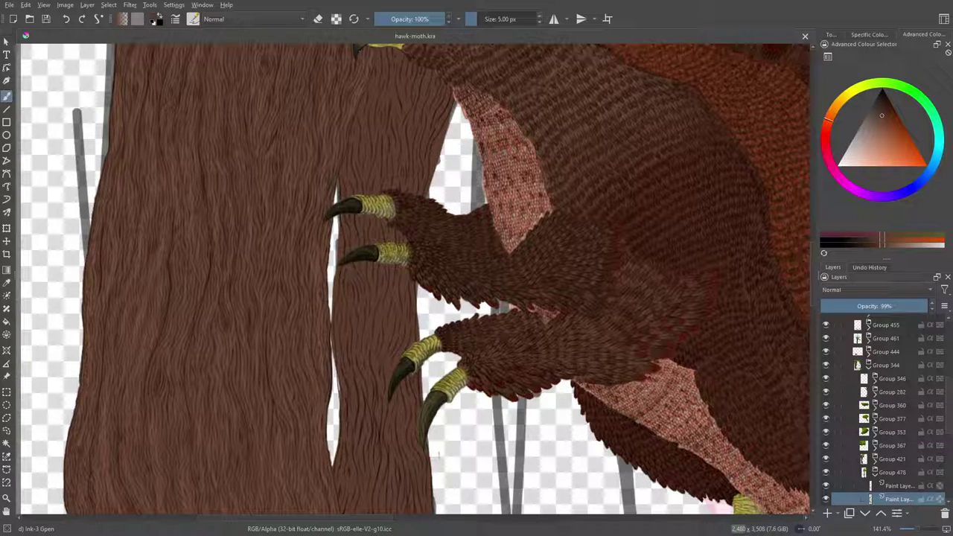
Choose the Pencil-2 brush preset, set its size to 4.17 px and turn on Preserve Alpha
left_click(195, 20)
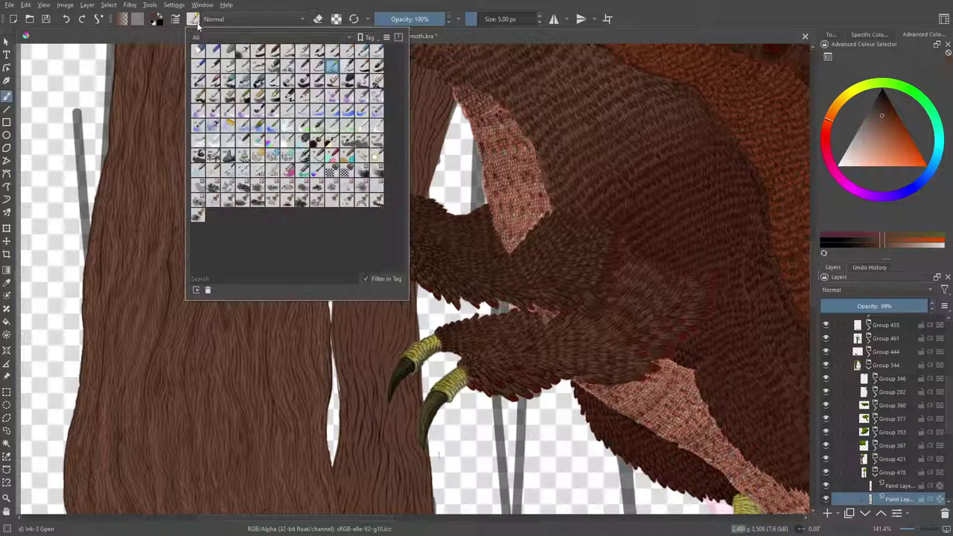
left_click(213, 66)
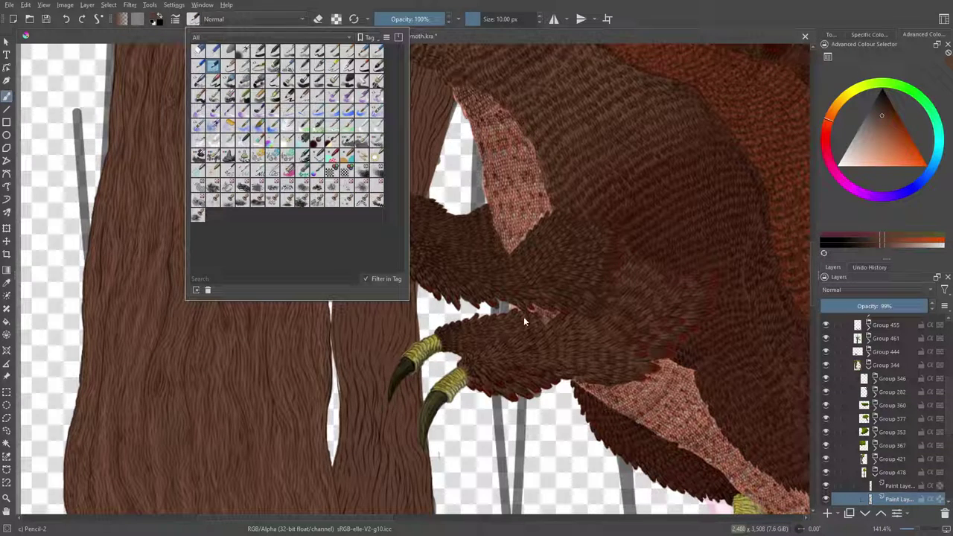
right_click(488, 277)
left_click(451, 213)
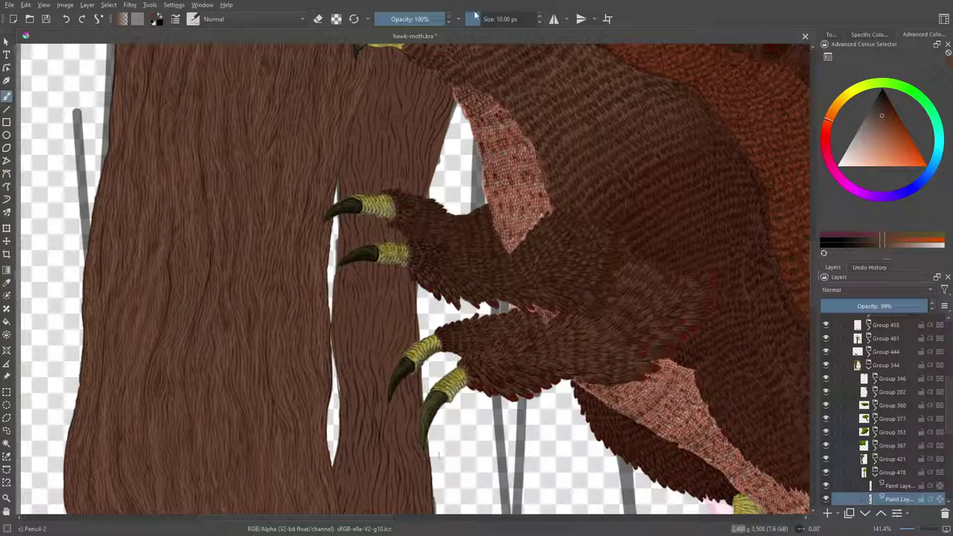
left_click_drag(480, 19, 477, 23)
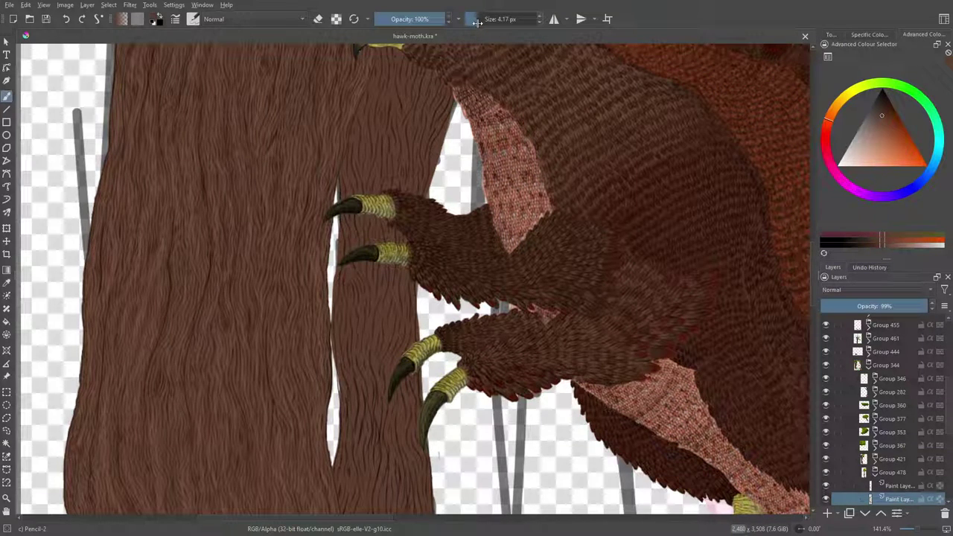
left_click(335, 21)
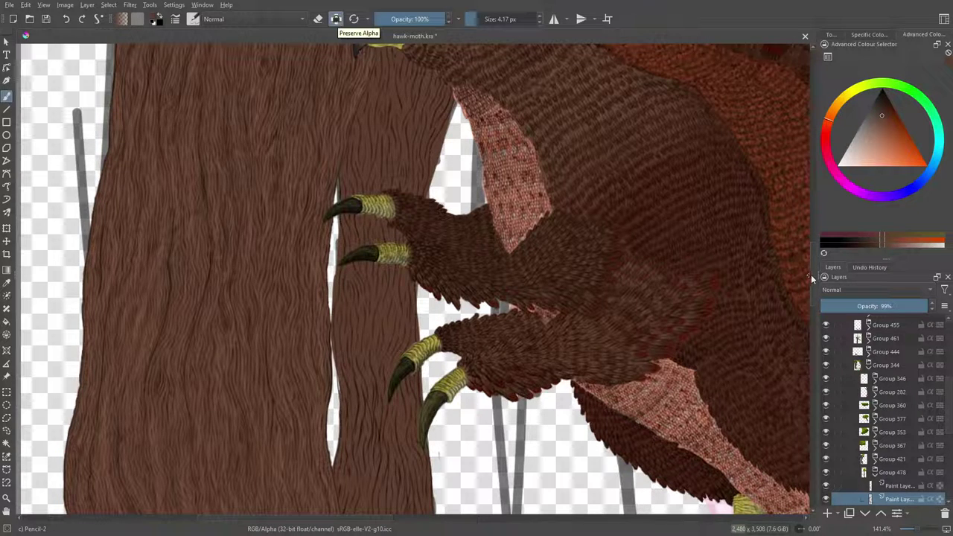
Switch to the Eraser Circle brush and toggle the selected paint layer in Group 478 off and on to check what it contains
scroll(810, 274, "up", 5)
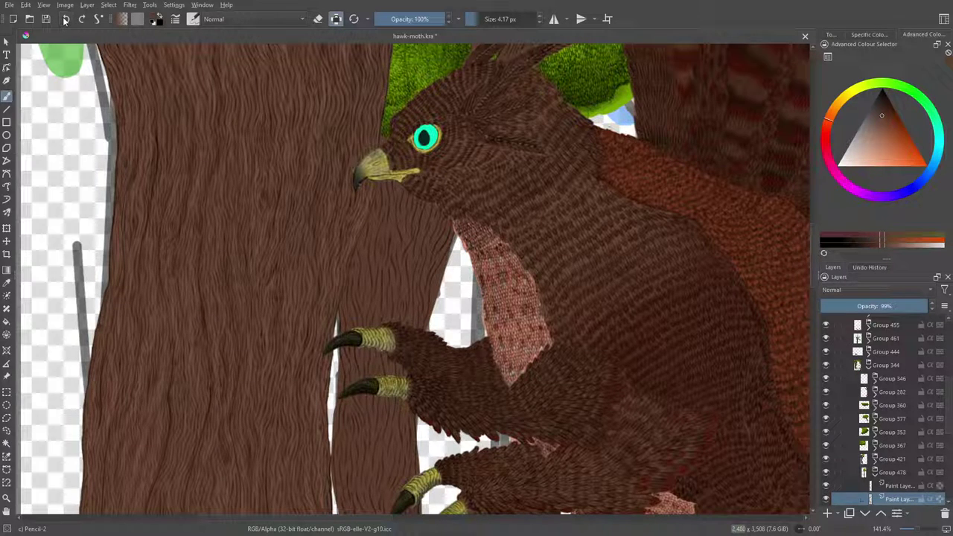
key("e")
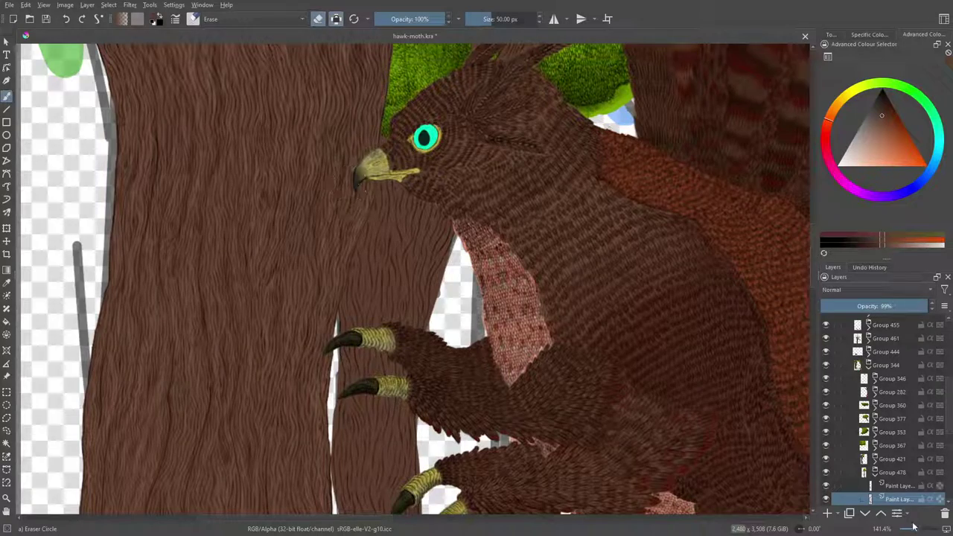
mouse_move(916, 526)
left_mouse_down()
mouse_move(923, 531)
mouse_move(909, 531)
mouse_move(918, 532)
left_mouse_up()
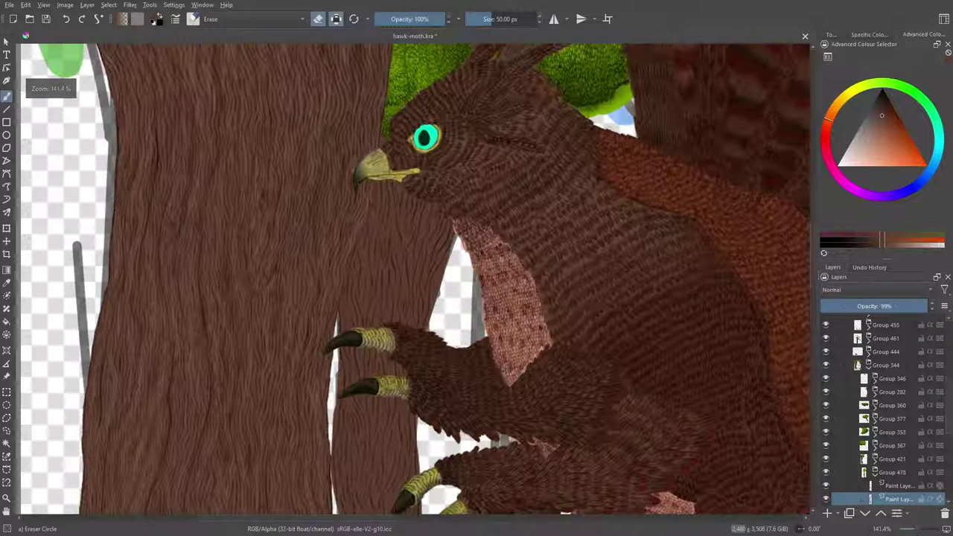
scroll(863, 432, "down", 3)
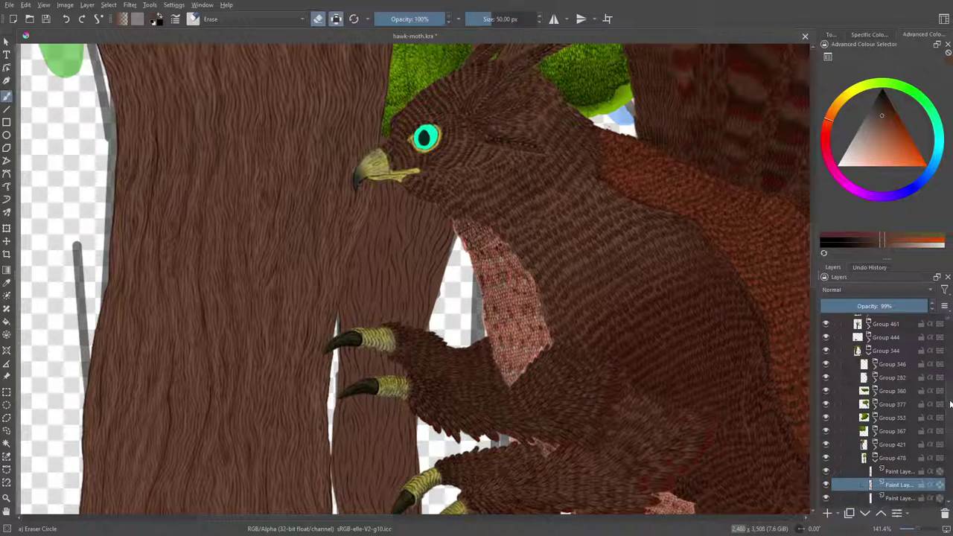
left_click(826, 454)
left_click(826, 455)
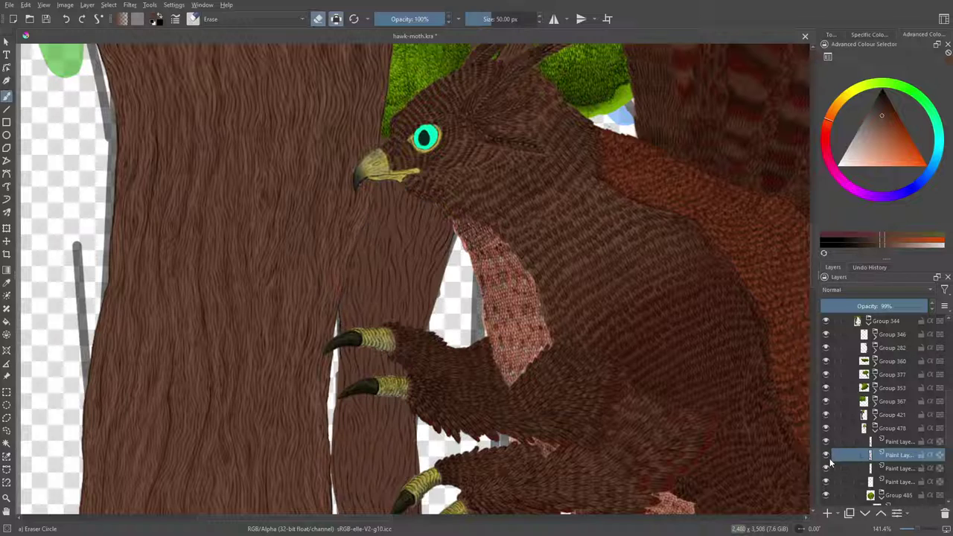
left_click(827, 457)
left_click(827, 457)
left_click(827, 457)
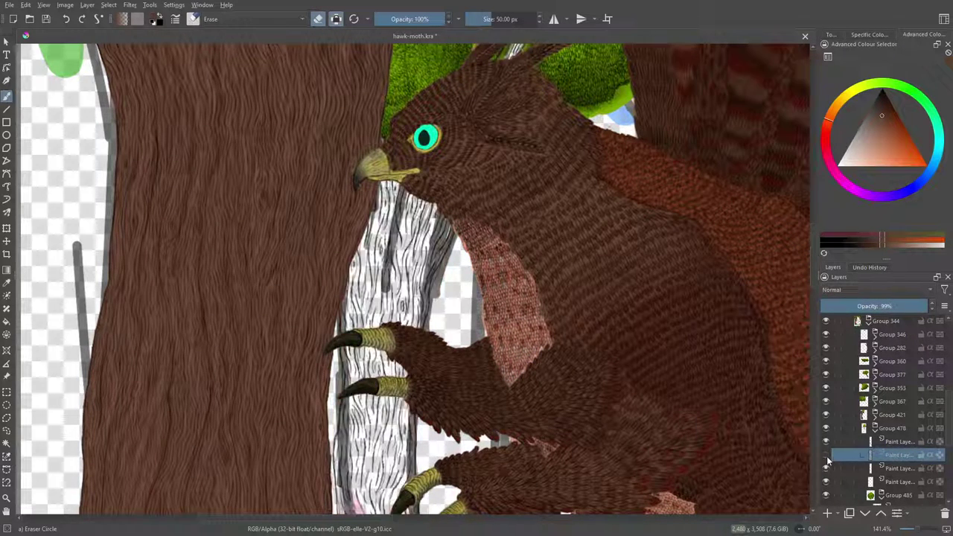
left_click(827, 457)
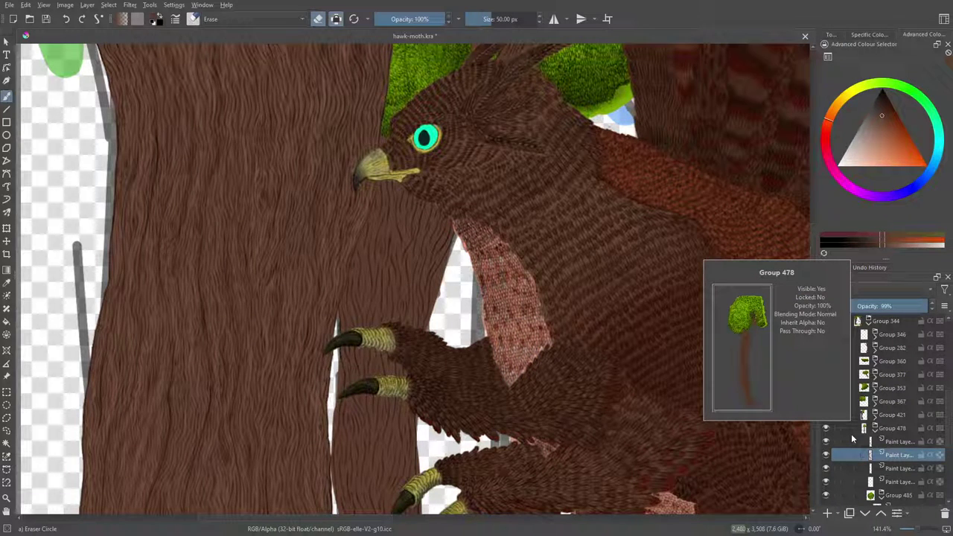
Set the eraser size to 15.96 px and erase along the narrow trunk's outer edge beneath the creature's throat
left_click(487, 18)
left_click_drag(487, 18, 493, 18)
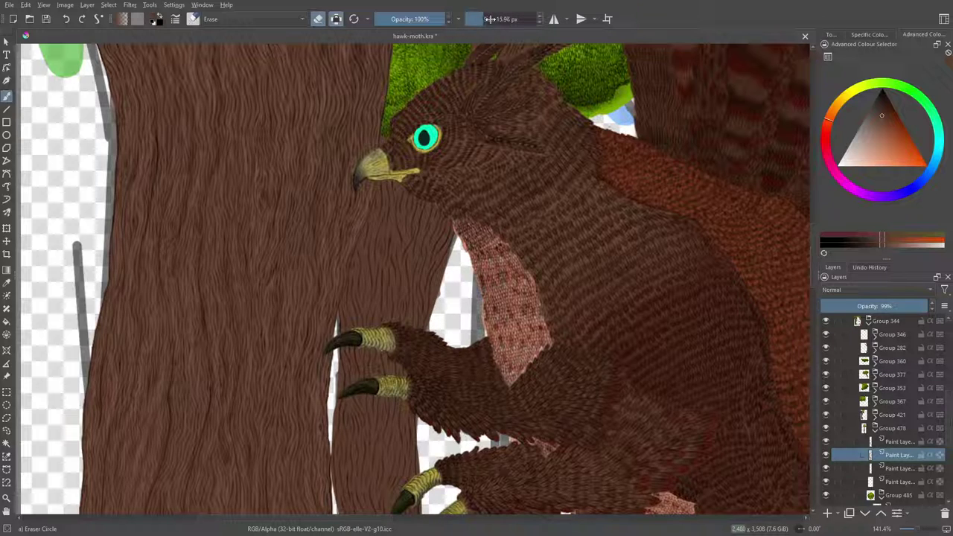
mouse_move(446, 260)
left_mouse_down()
mouse_move(442, 269)
mouse_move(444, 256)
left_mouse_up()
mouse_move(434, 292)
left_mouse_down()
mouse_move(429, 326)
mouse_move(436, 299)
left_mouse_up()
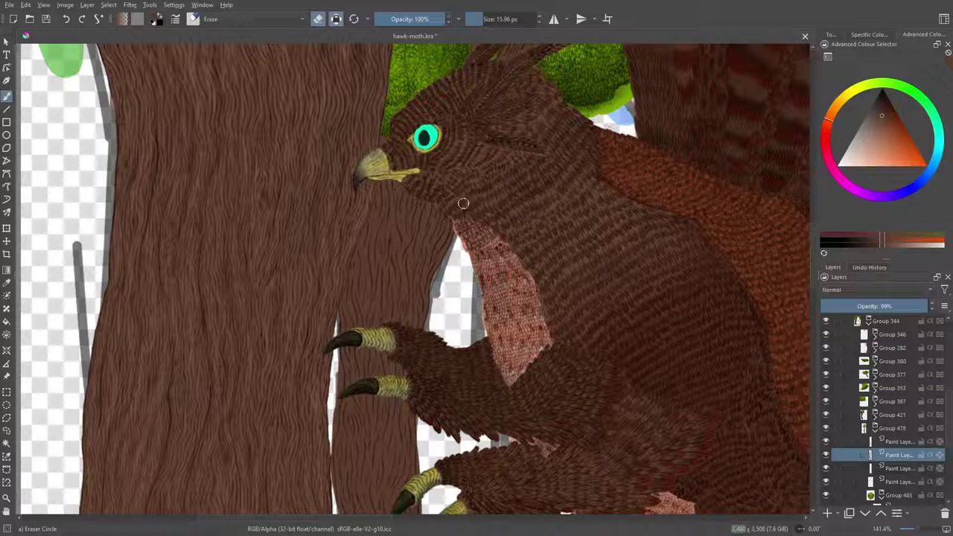
Erase along the gap between the two trunks, from the uppermost claw down past the second claw
mouse_move(810, 265)
left_mouse_down()
mouse_move(813, 318)
mouse_move(813, 308)
left_mouse_up()
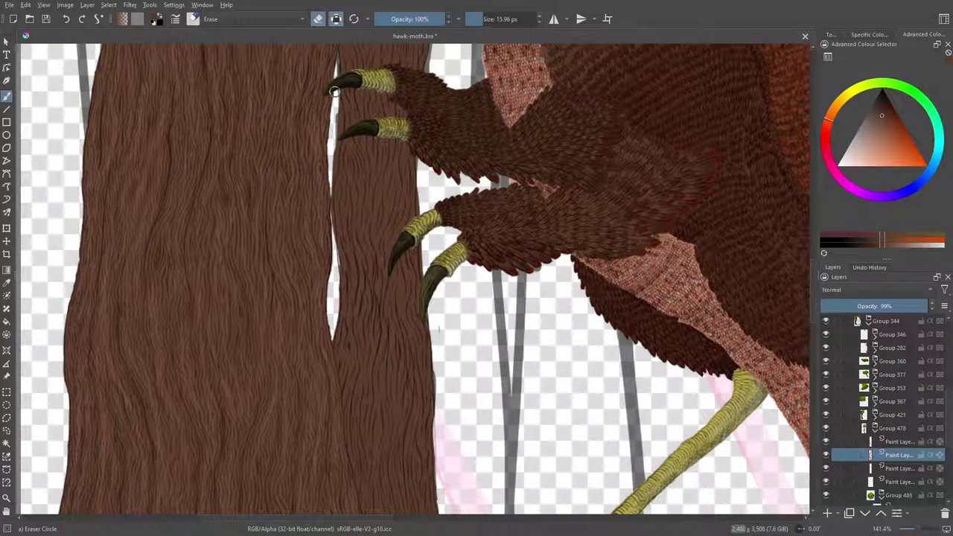
left_click_drag(335, 90, 328, 85)
mouse_move(339, 112)
left_mouse_down()
mouse_move(330, 179)
mouse_move(339, 125)
mouse_move(326, 158)
mouse_move(331, 238)
mouse_move(326, 201)
mouse_move(334, 235)
left_mouse_up()
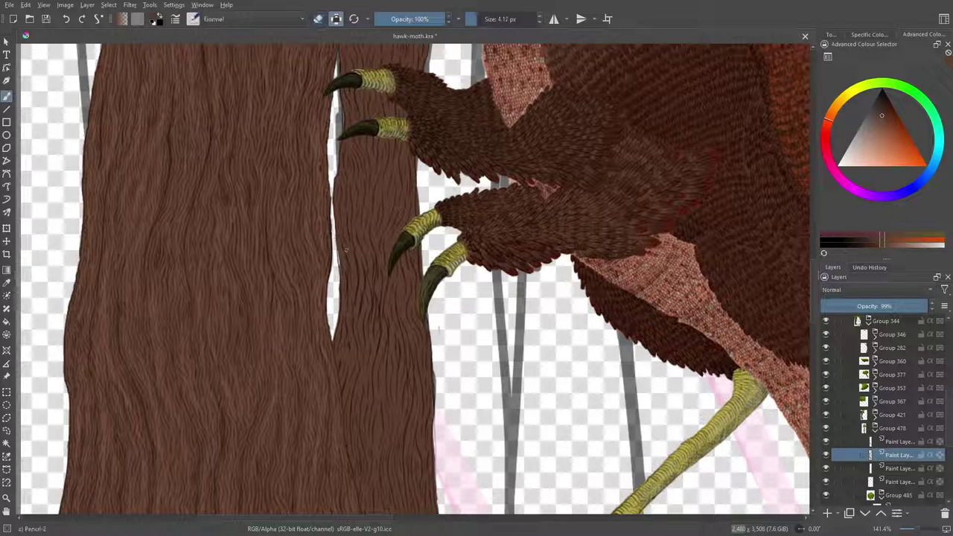
Turn off Preserve Alpha and erase along the lower end of the trunk gap and the narrow trunk's edge near the lower claws
key("e")
left_click(336, 19)
key("e")
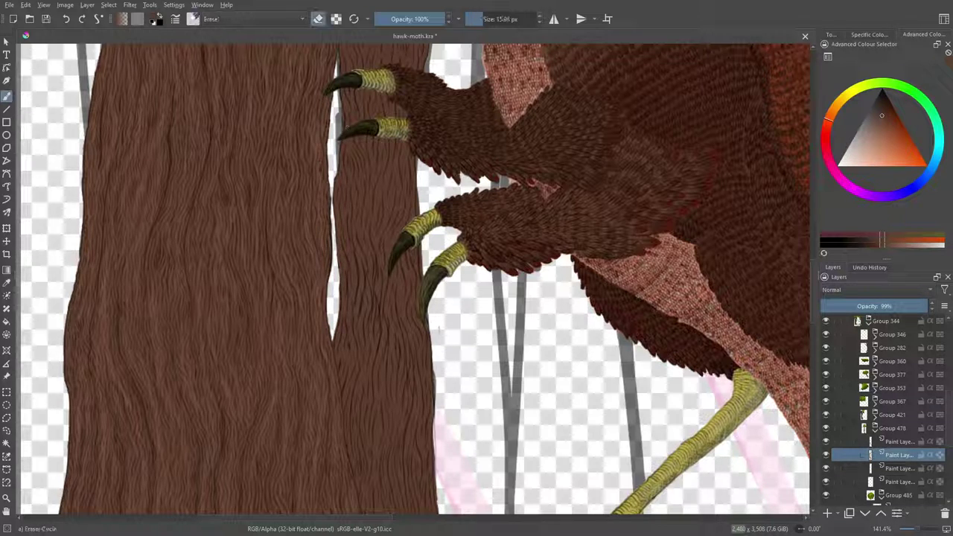
mouse_move(333, 283)
left_mouse_down()
mouse_move(329, 350)
mouse_move(326, 334)
left_mouse_up()
mouse_move(419, 158)
left_mouse_down()
mouse_move(425, 280)
mouse_move(424, 262)
left_mouse_up()
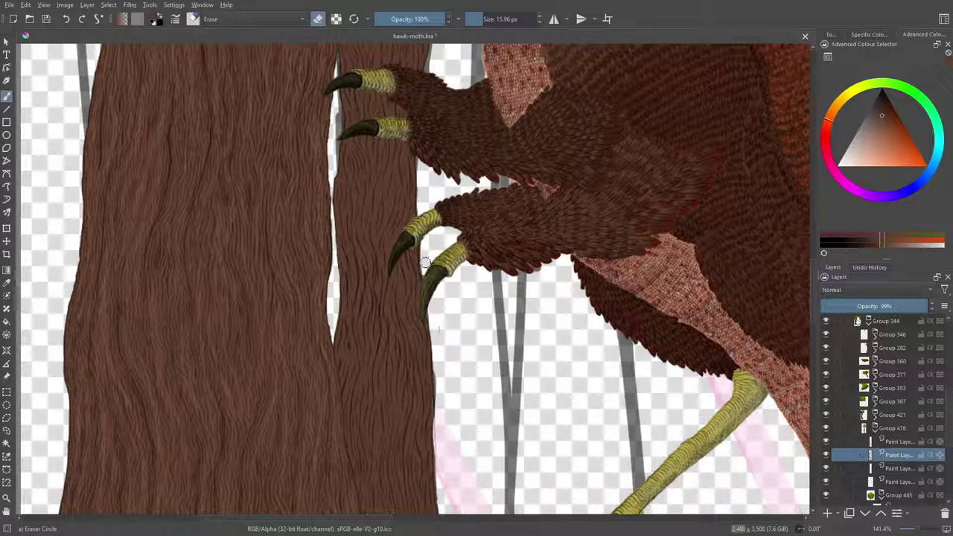
Refine the narrow trunk's lower outer edge beside the foot, alternating between the Pencil-2 brush and the Eraser Circle
left_click_drag(814, 306, 814, 345)
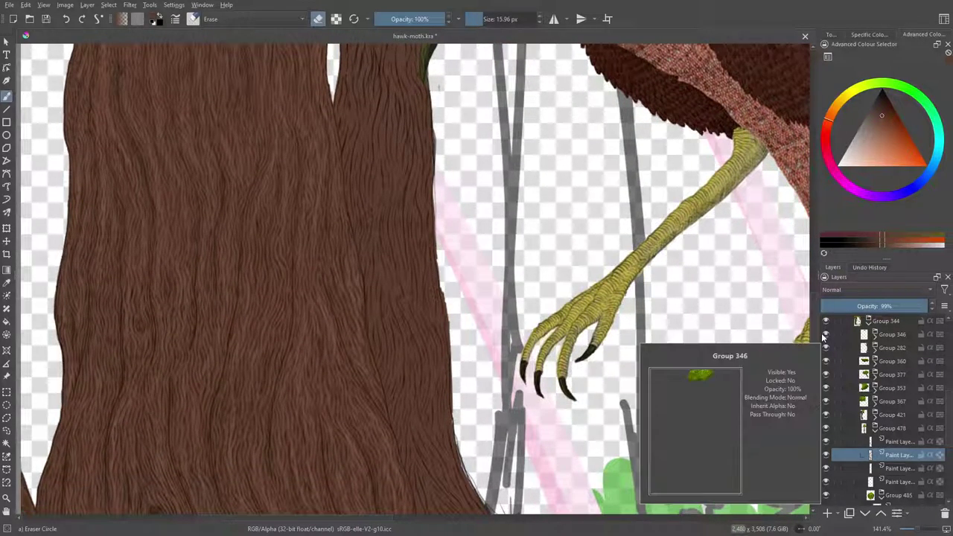
key("slash")
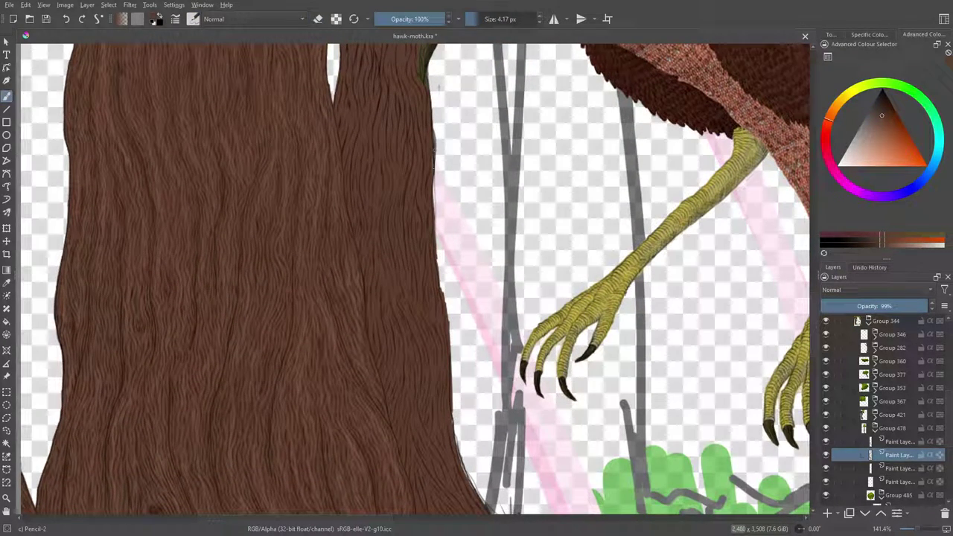
key("slash")
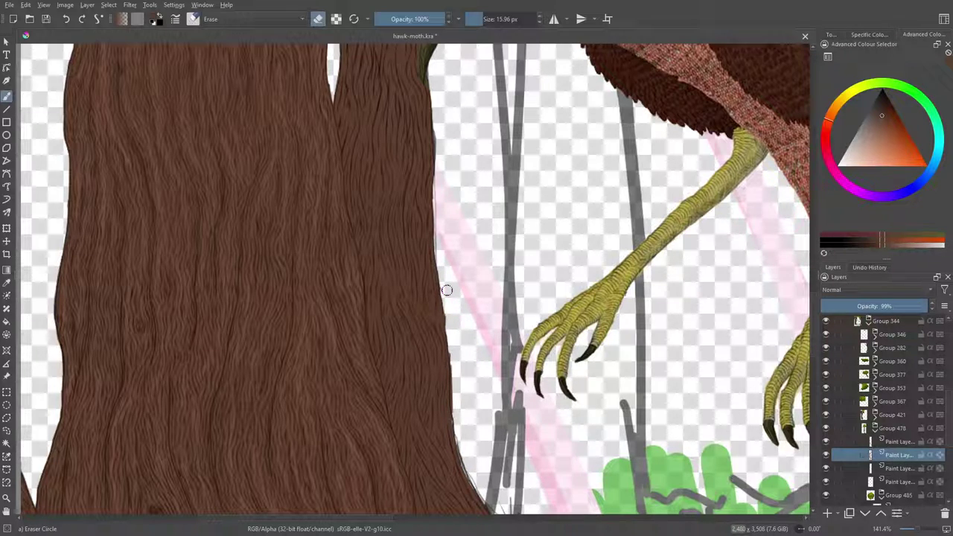
key("/")
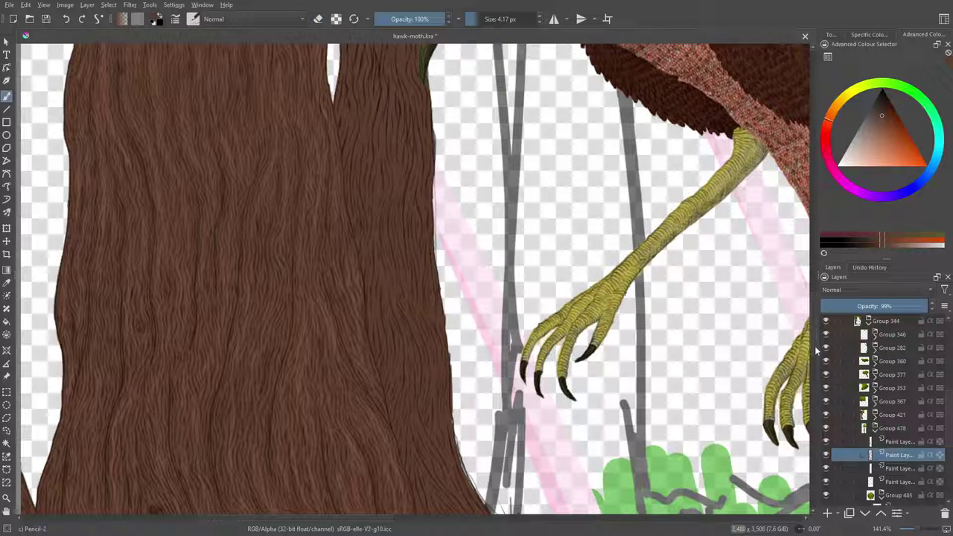
Refine the narrow trunk's outer edge down toward its flared base, alternating between the Eraser Circle and the Pencil-2 brush
scroll(816, 370, "down", 2)
scroll(817, 370, "down", 3)
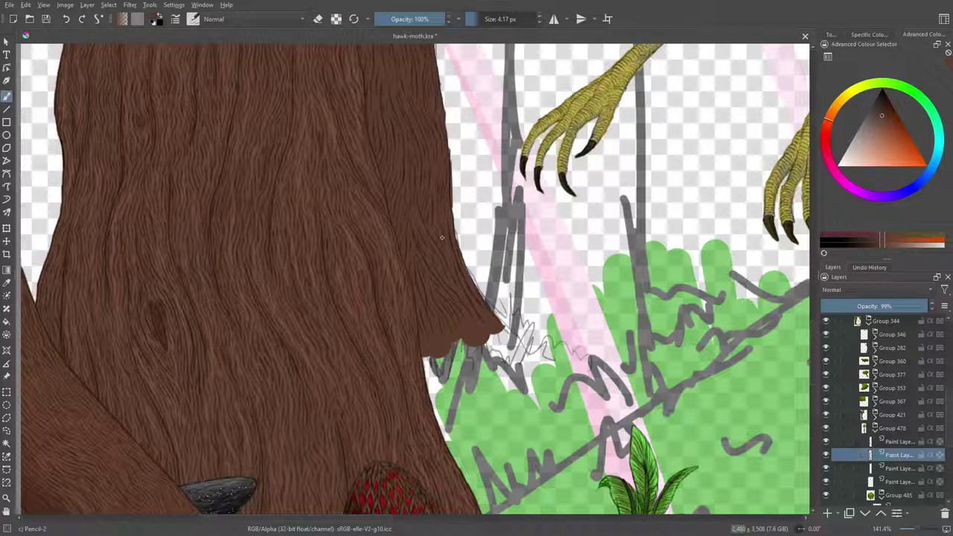
key("e")
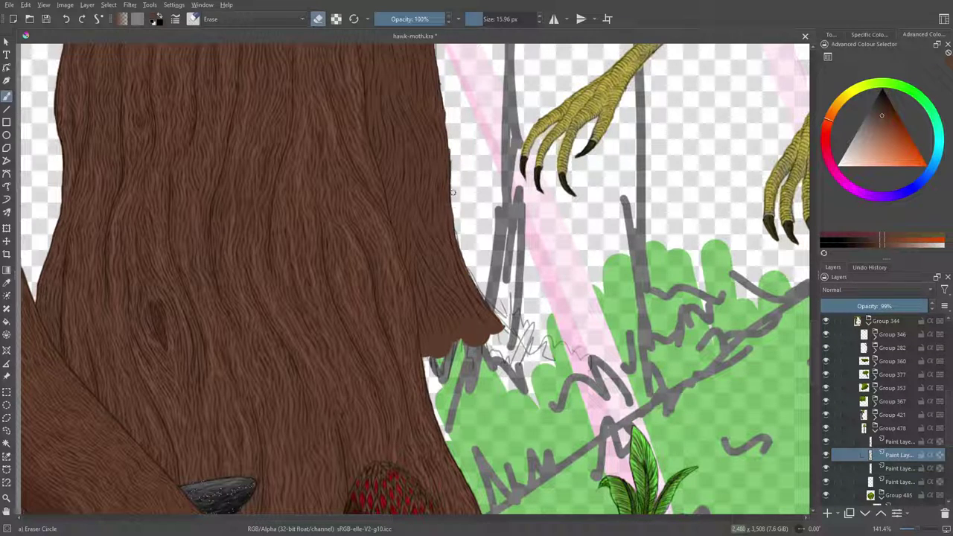
key("e")
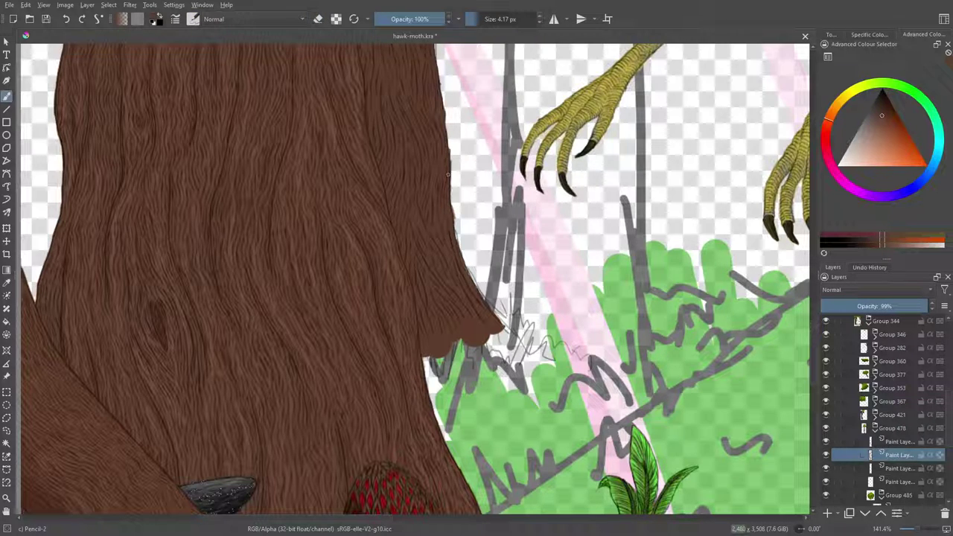
key("e")
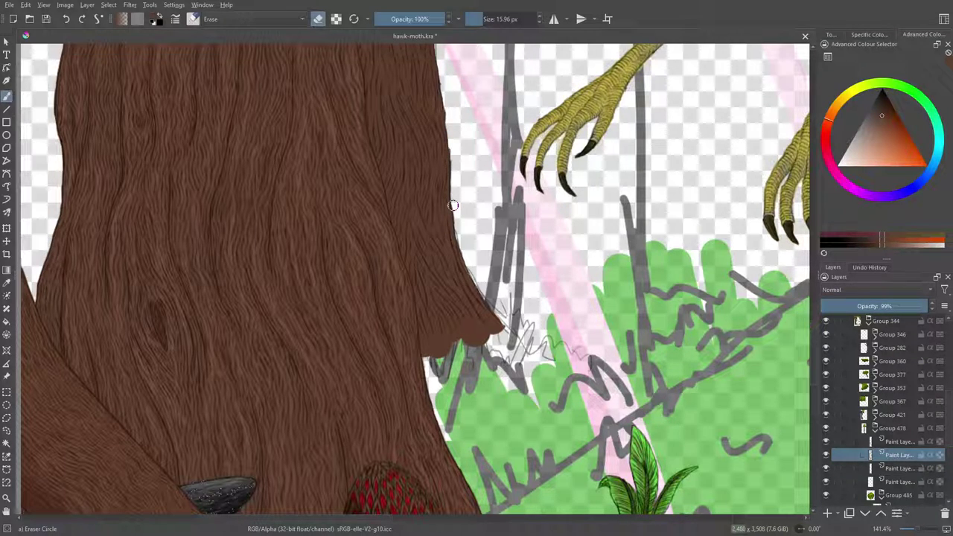
key("e")
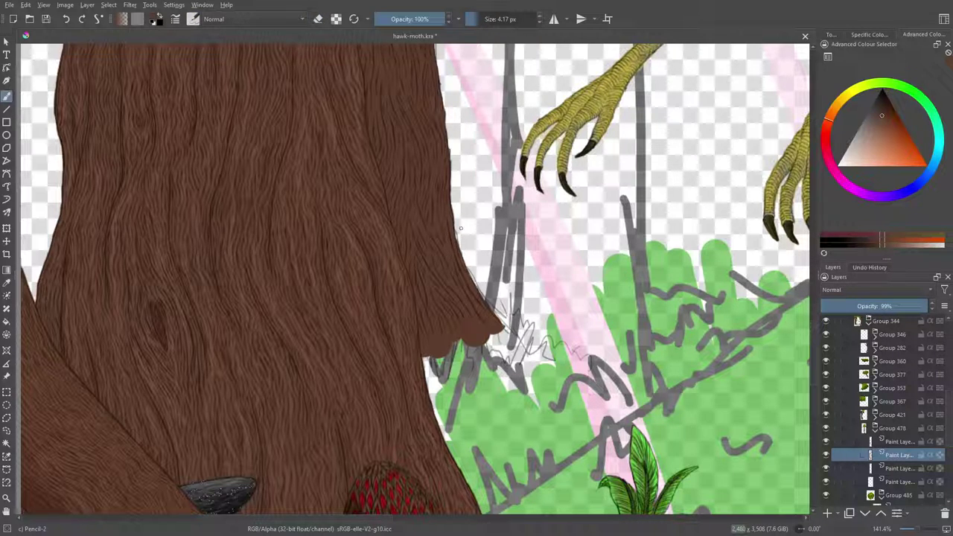
Examine both tree trunks along their full height, from the foliage beside the creature's head down to the red eggs
scroll(811, 357, "up", 10)
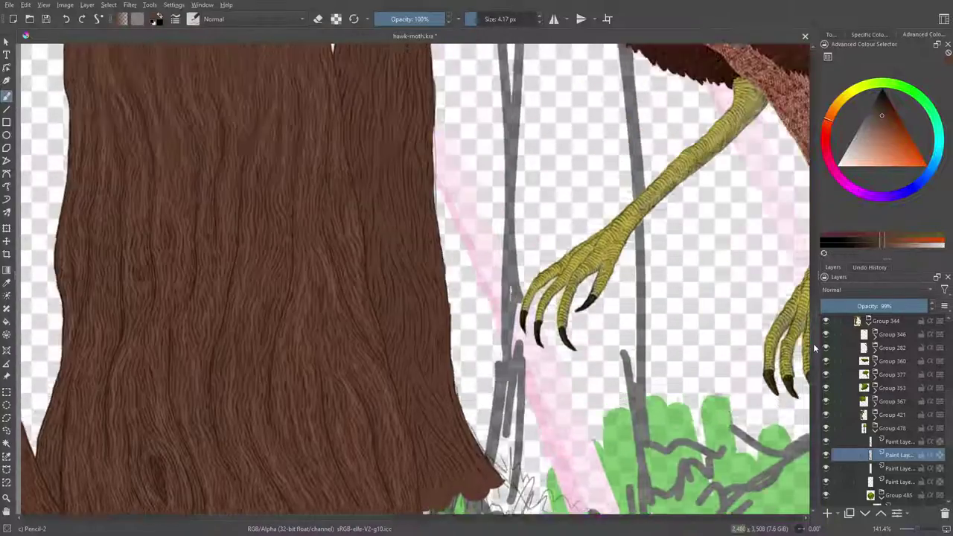
scroll(825, 311, "up", 8)
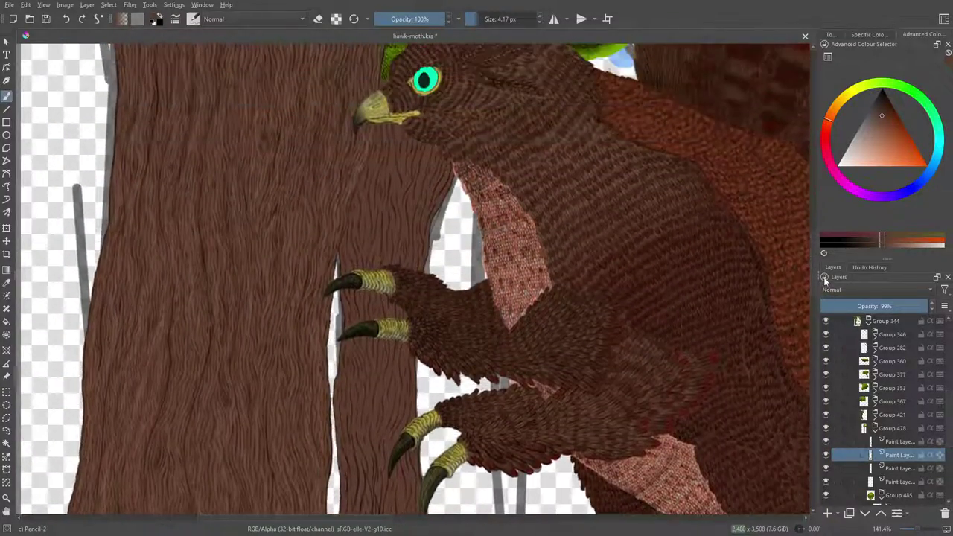
scroll(814, 251, "up", 8)
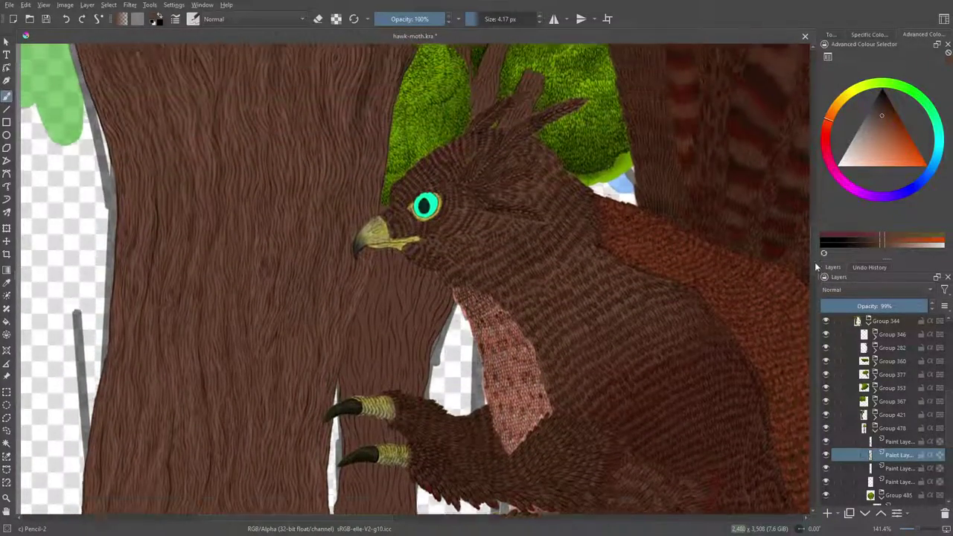
scroll(814, 251, "down", 3)
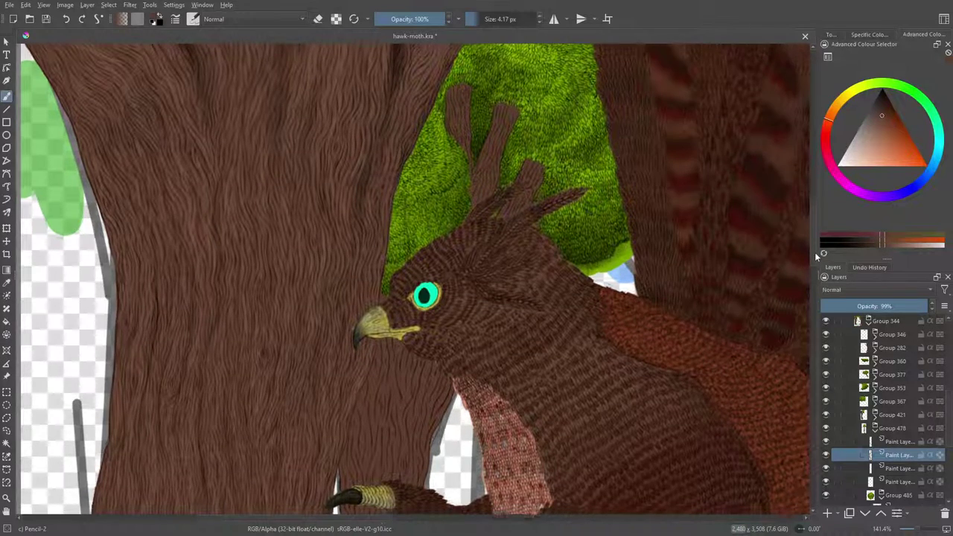
scroll(817, 254, "down", 3)
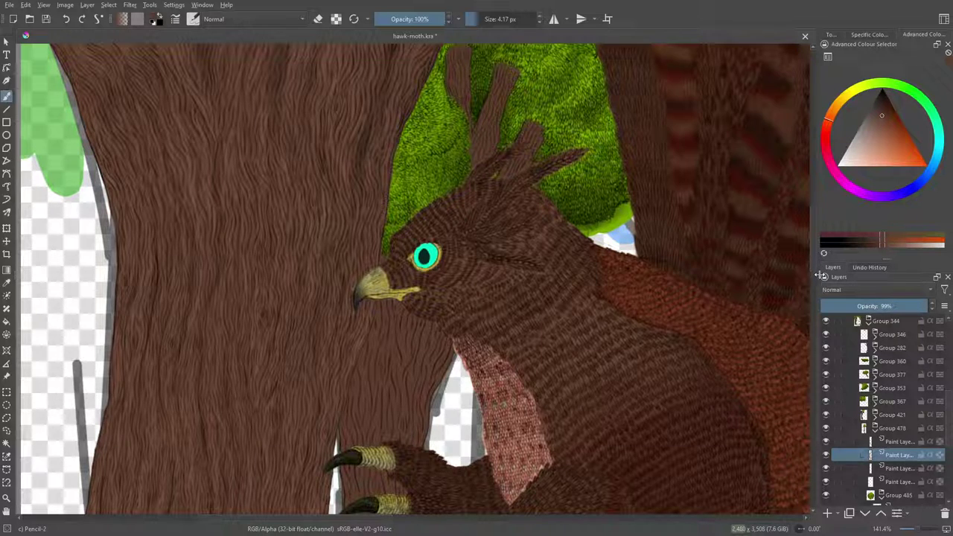
scroll(815, 275, "down", 5)
scroll(816, 289, "down", 2)
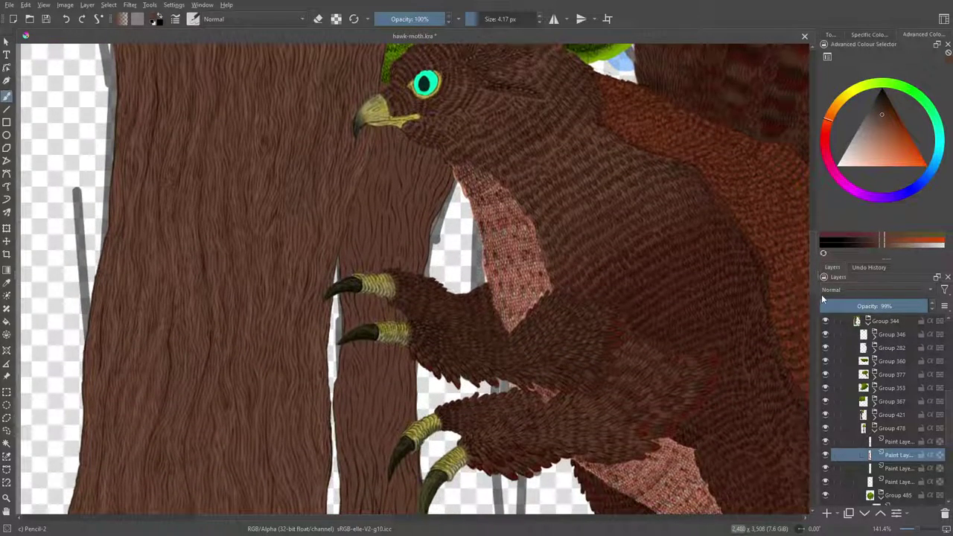
scroll(816, 288, "down", 5)
scroll(823, 320, "down", 1)
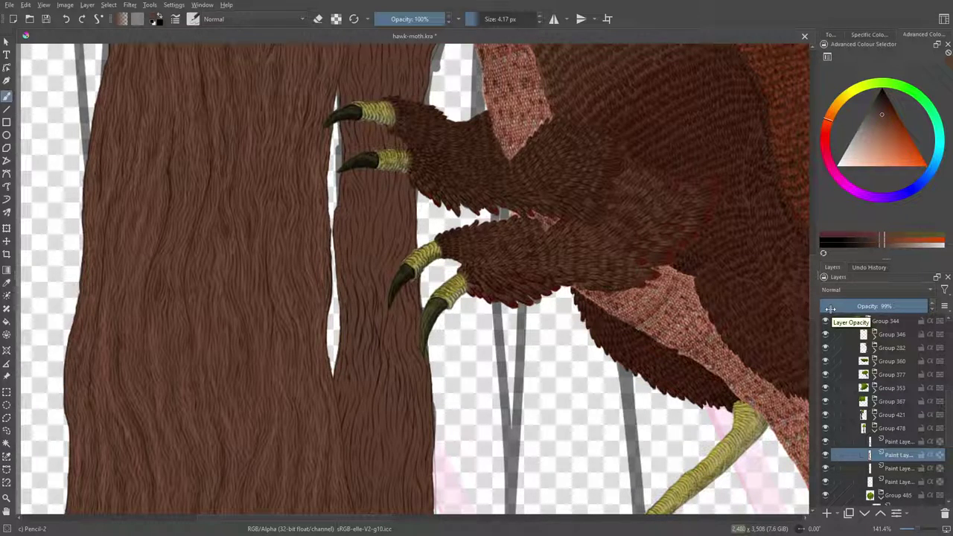
scroll(807, 275, "up", 5)
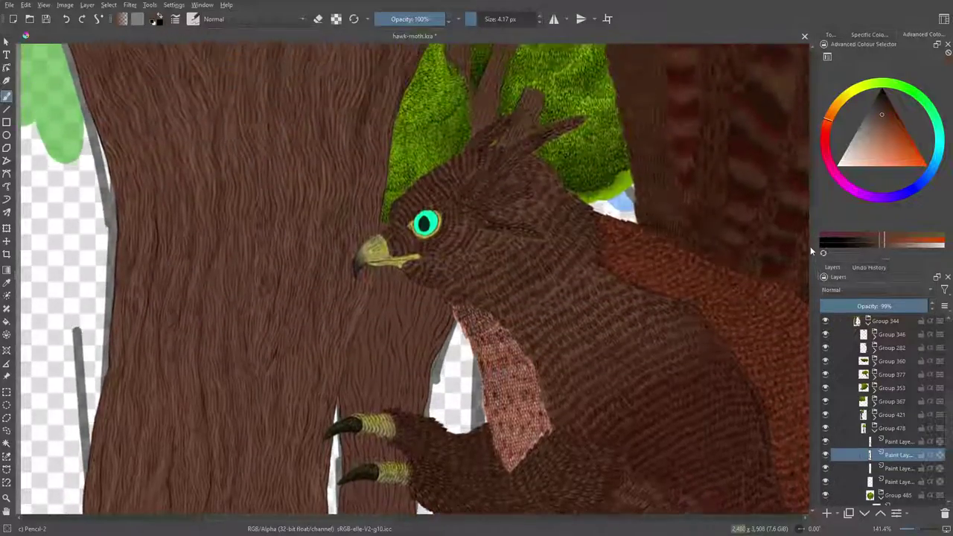
scroll(807, 253, "down", 8)
scroll(806, 275, "up", 3)
scroll(810, 282, "down", 8)
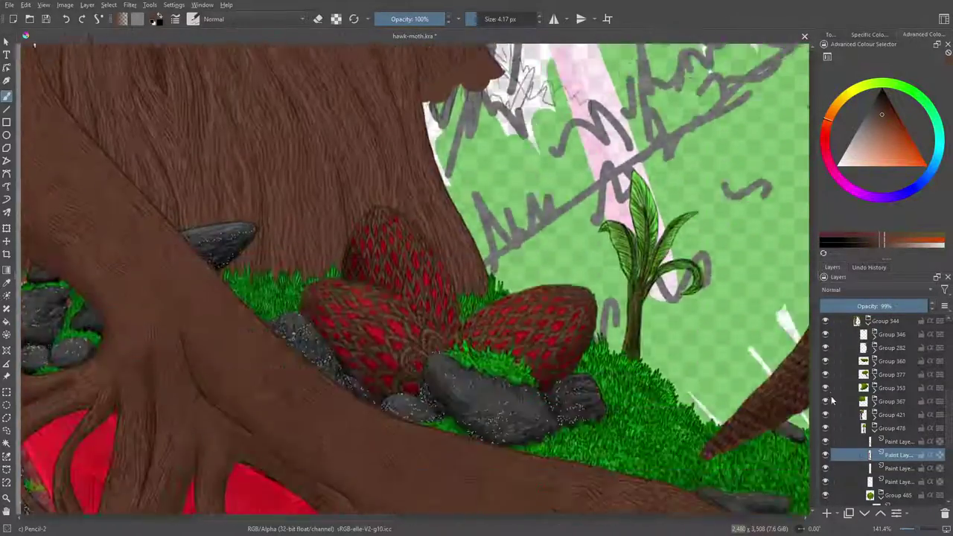
scroll(822, 368, "up", 8)
scroll(823, 362, "down", 3)
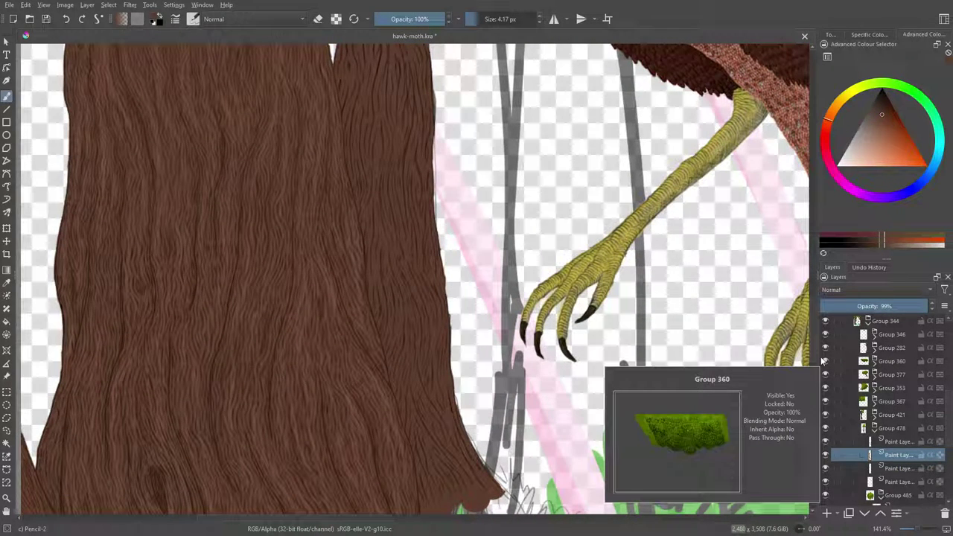
Sample a lighter brown from the large trunk's bark, return to the freehand brush and turn on Preserve Alpha
left_click(6, 283)
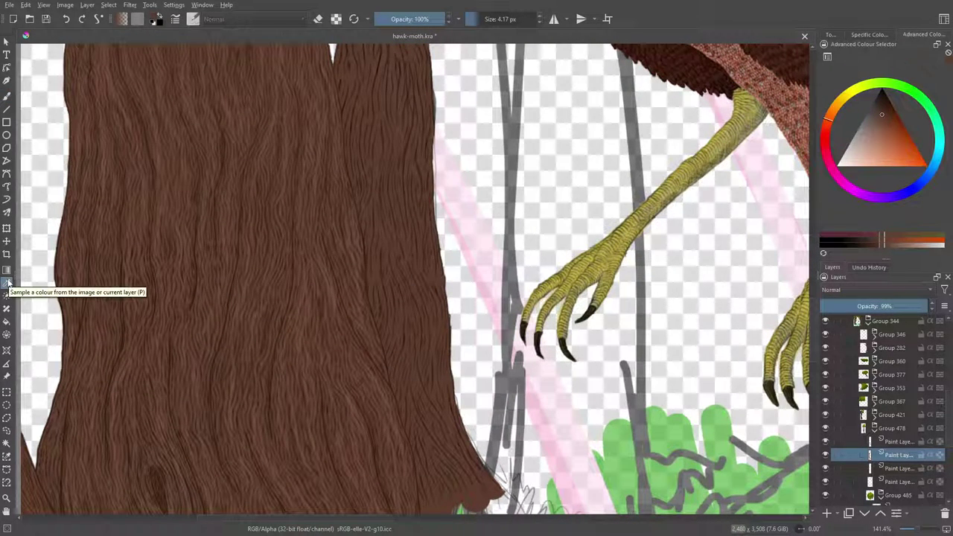
left_click(333, 287)
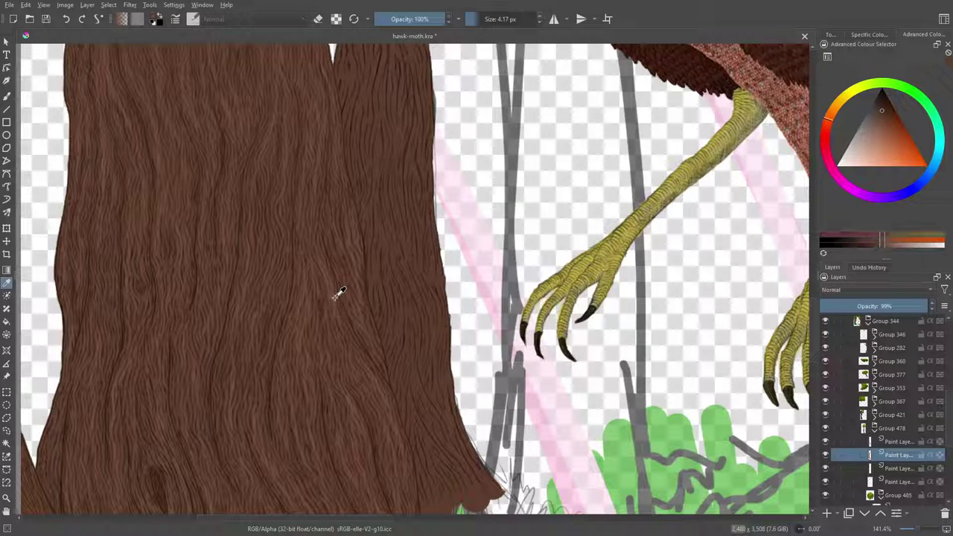
left_click(334, 291)
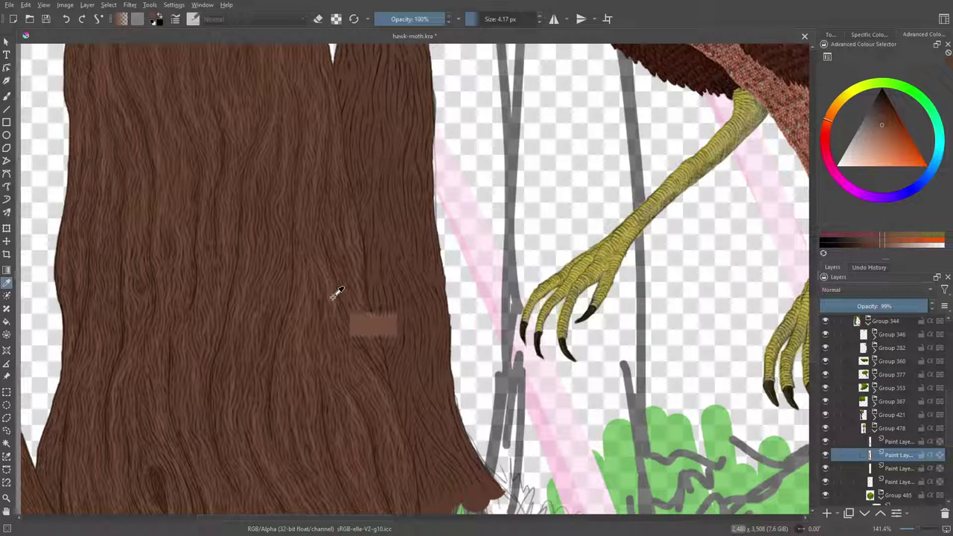
left_click(7, 95)
left_click(336, 18)
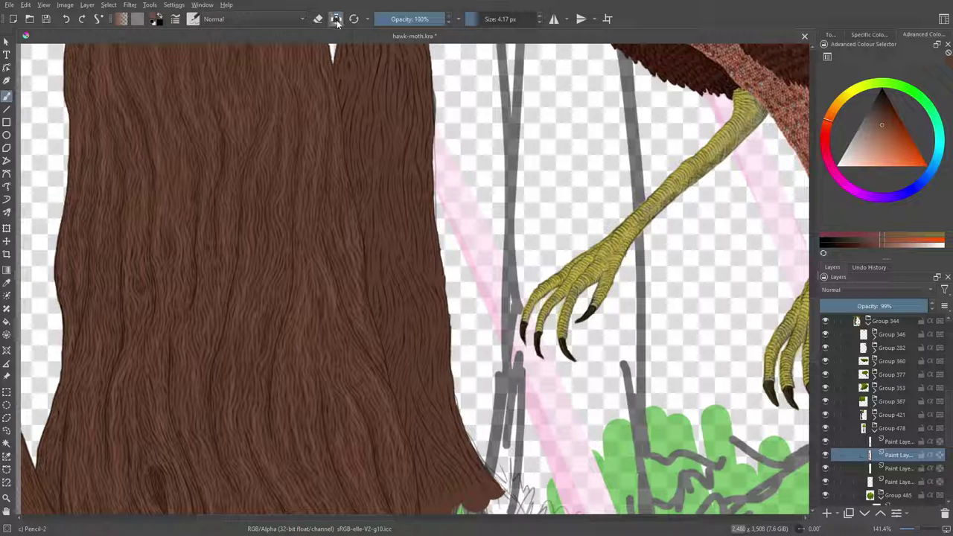
Hide Group 350, which holds the rough coloured background sketch
scroll(809, 308, "down", 3)
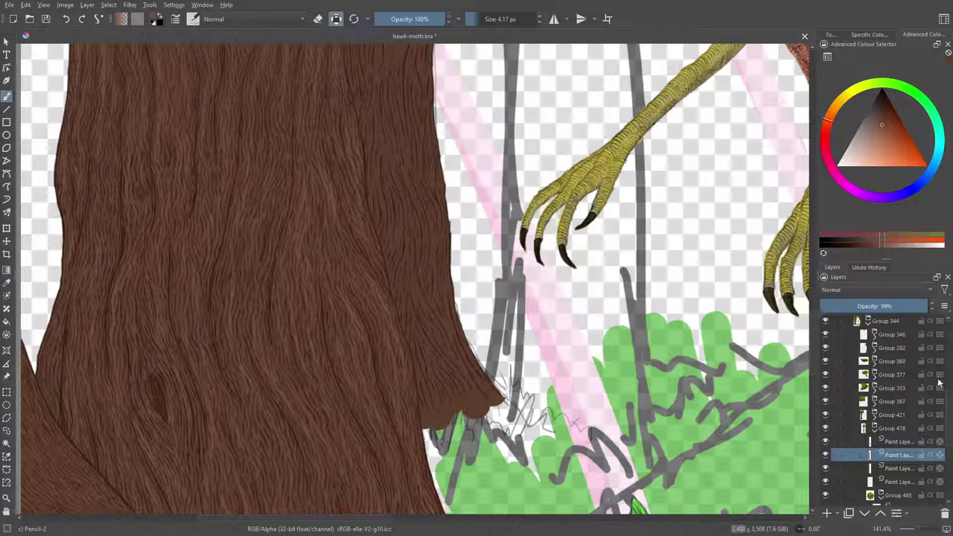
scroll(947, 408, "down", 4)
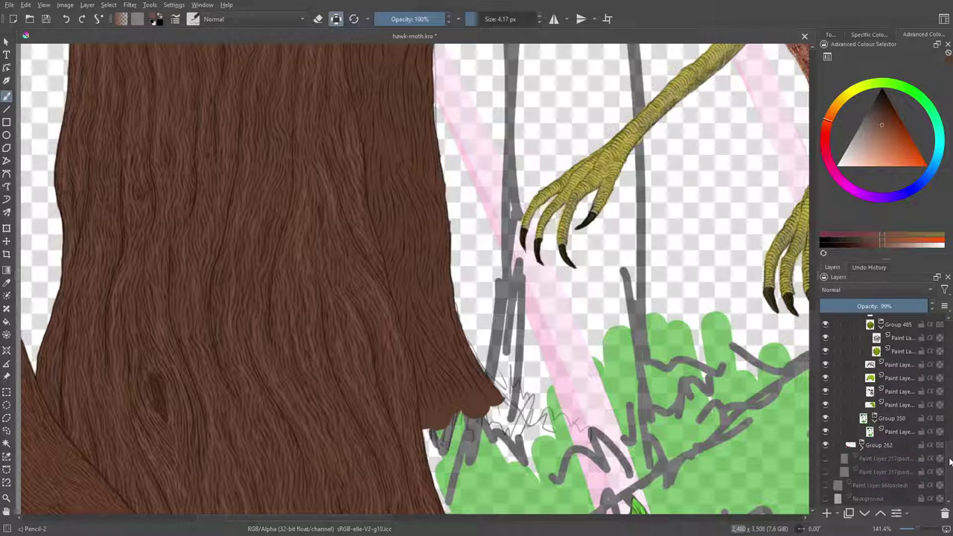
left_click(825, 418)
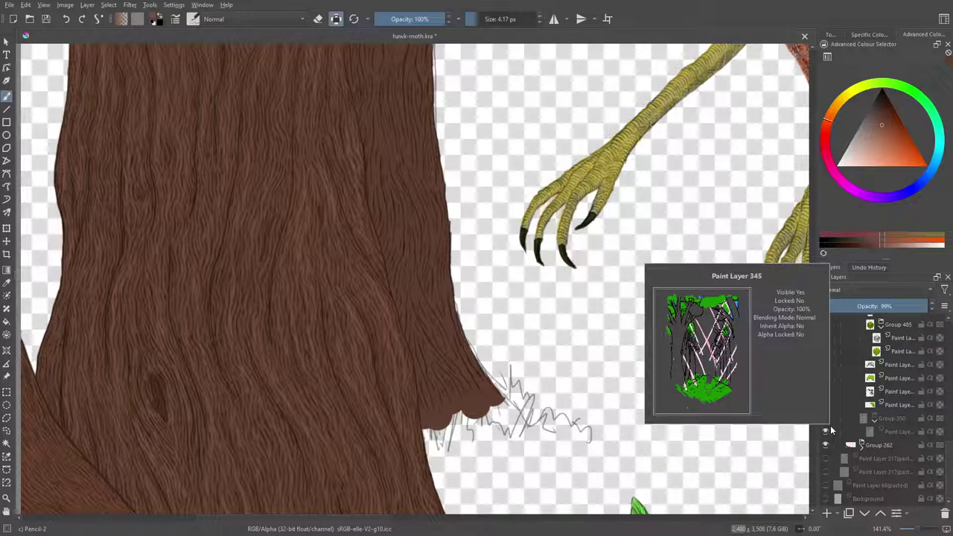
Find the layer in Group 478 holding the thin pencil sketch lines around the narrow trunk and hide it
scroll(811, 305, "up", 8)
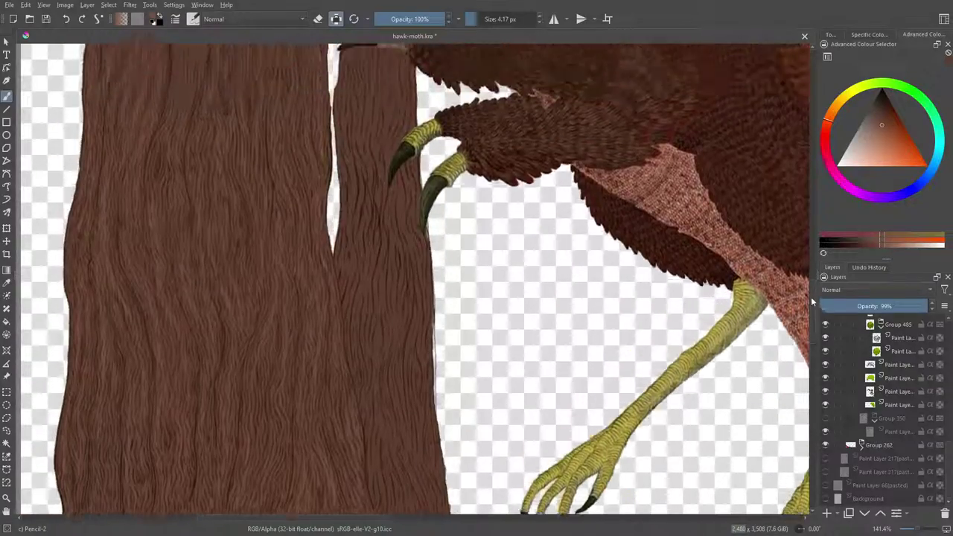
scroll(808, 244, "up", 10)
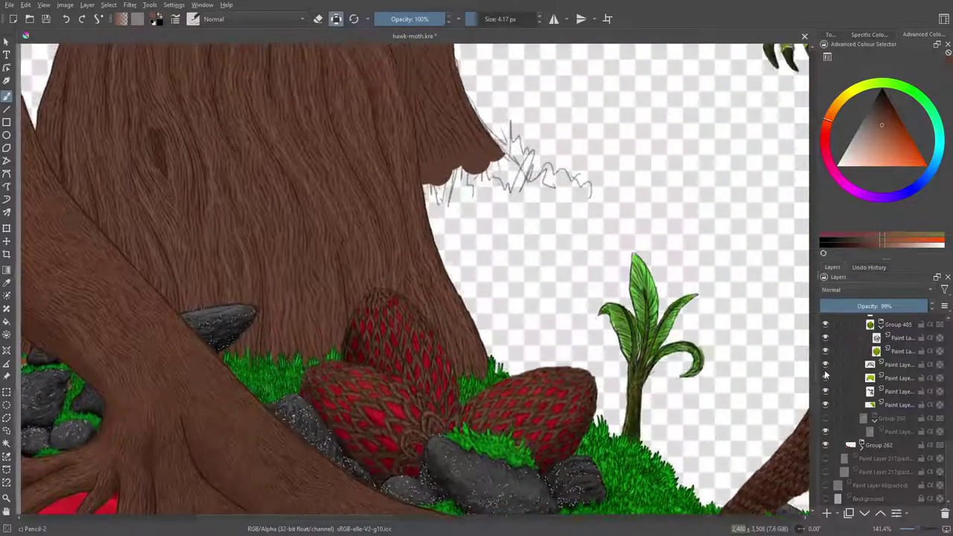
scroll(809, 298, "up", 8)
scroll(814, 322, "down", 4)
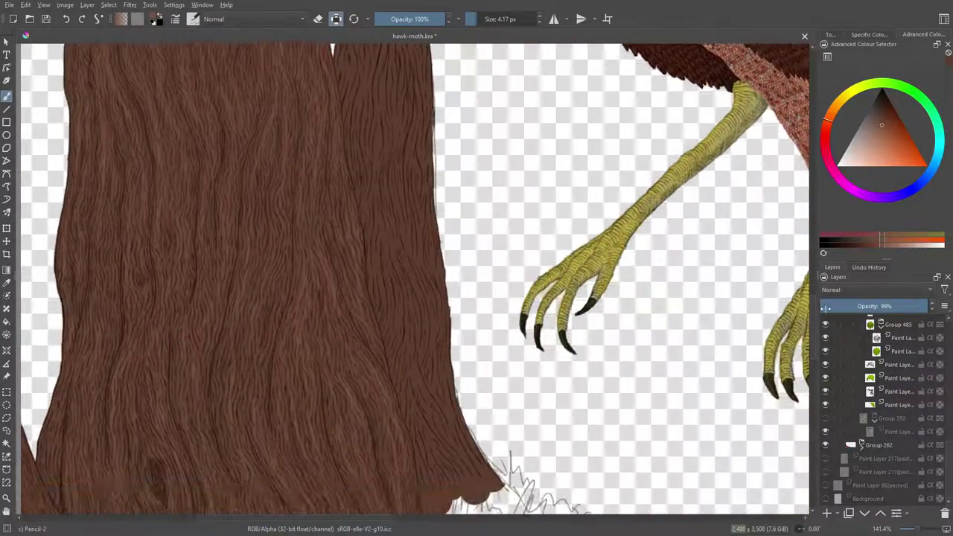
scroll(949, 402, "up", 5)
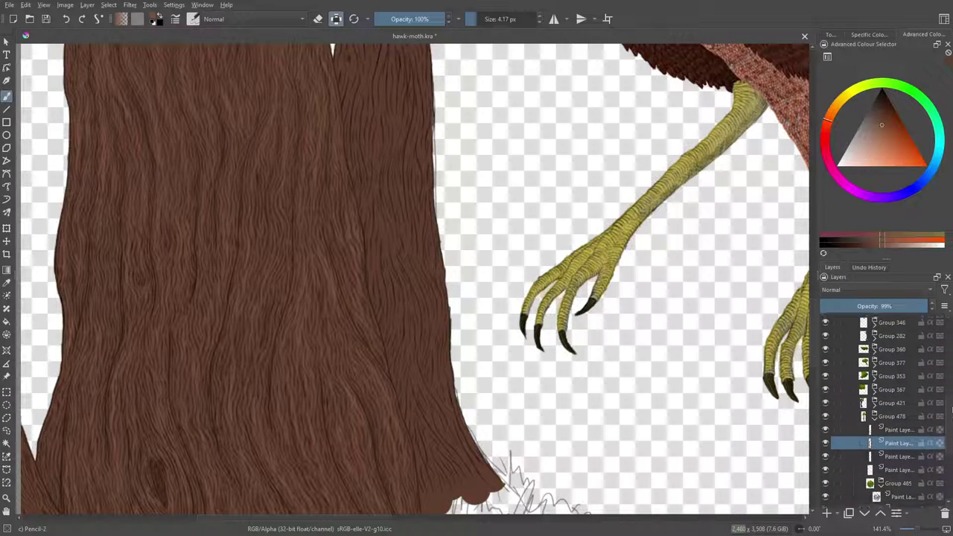
left_click(824, 445)
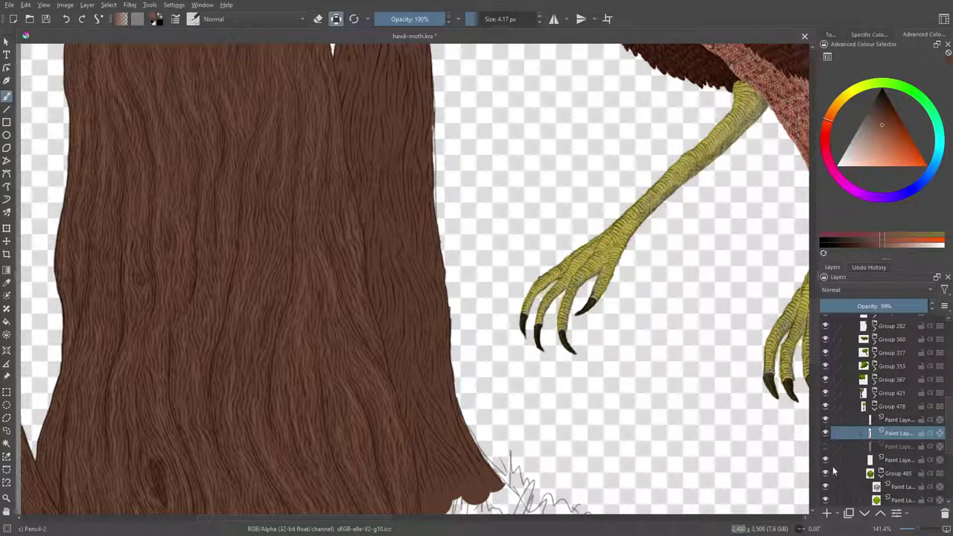
left_click(824, 446)
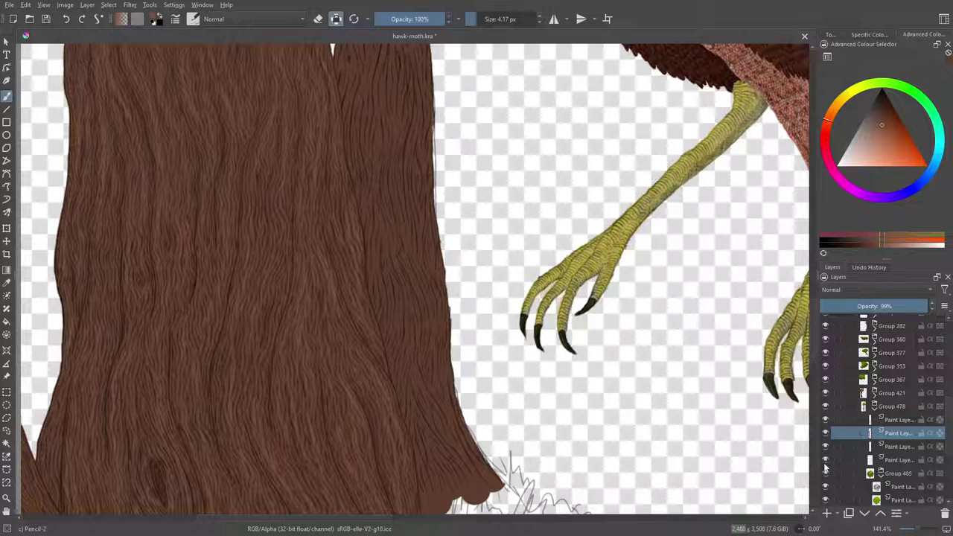
left_click(825, 460)
left_click(824, 460)
left_click(825, 460)
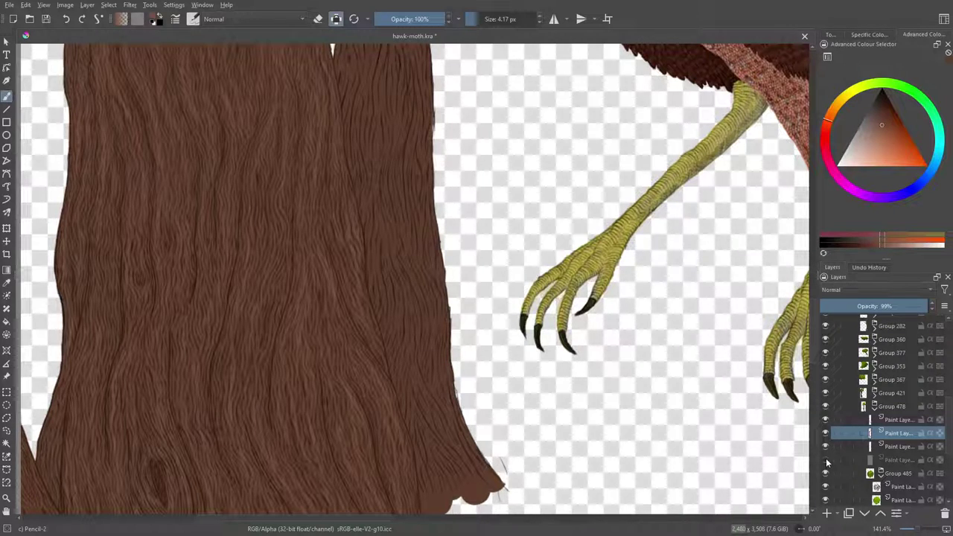
mouse_move(833, 477)
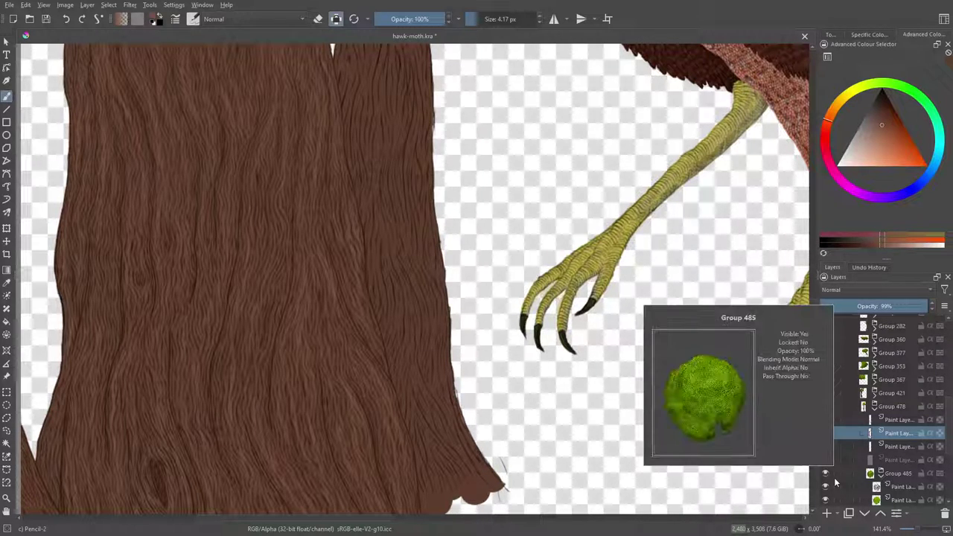
Check the narrow trunk's base colour layer by hiding it and showing it again, and inspect the trunk's upper part
scroll(805, 268, "up", 10)
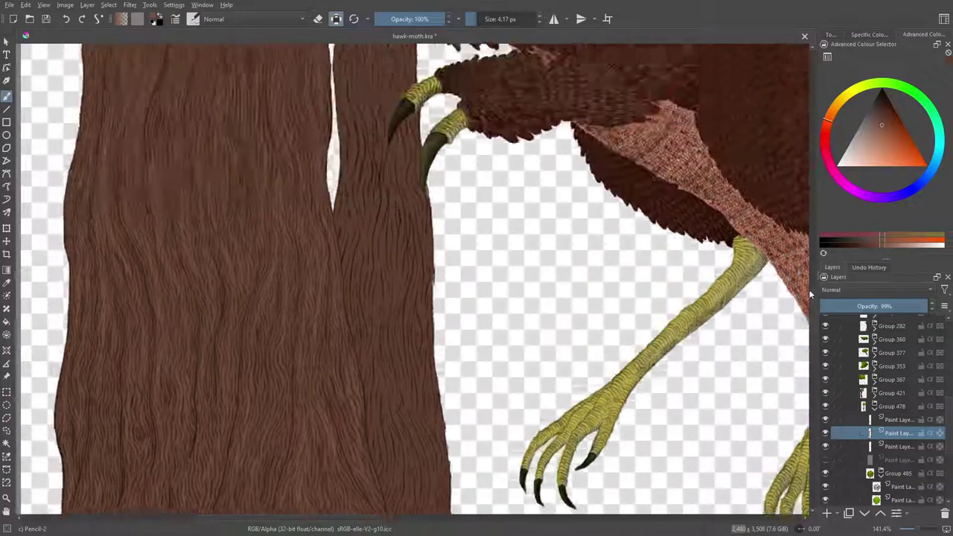
scroll(803, 246, "up", 5)
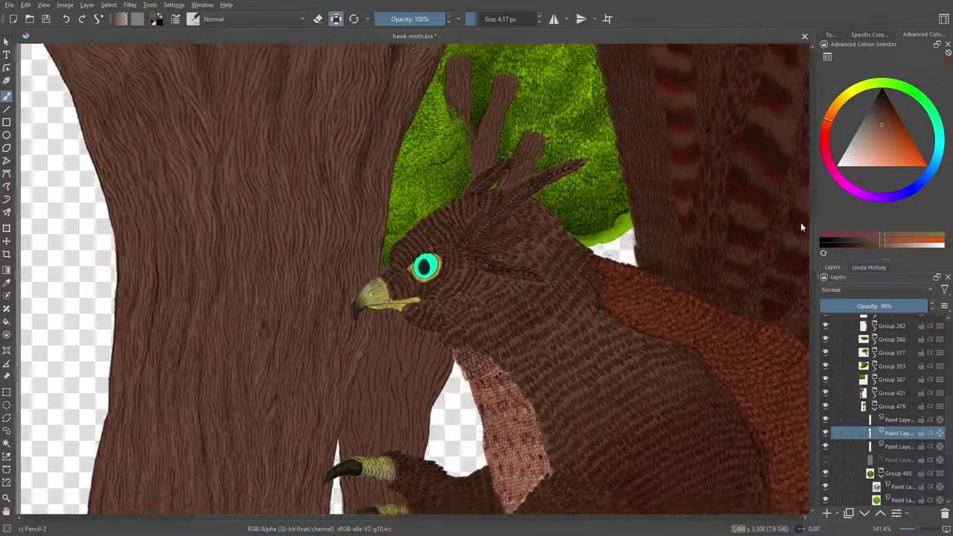
scroll(800, 222, "down", 6)
left_click(826, 432)
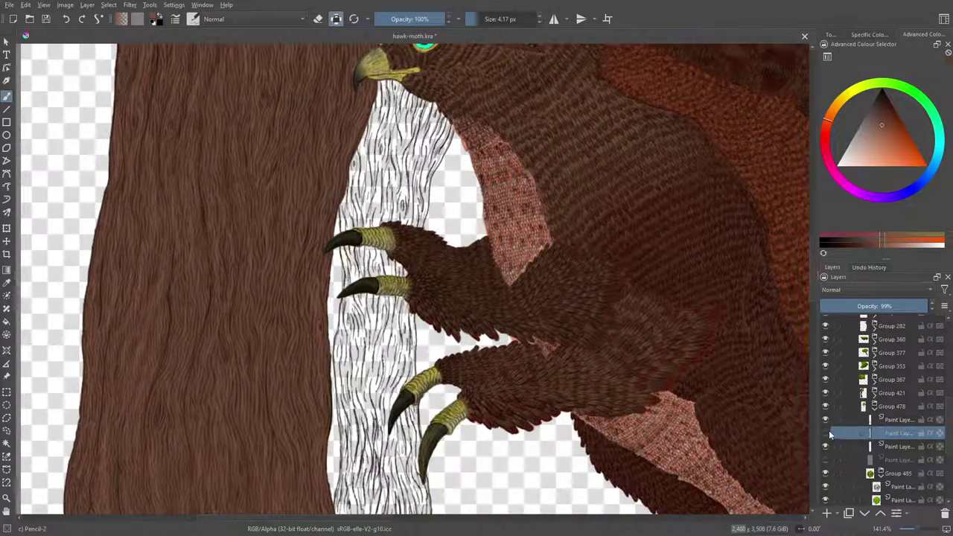
left_click(826, 432)
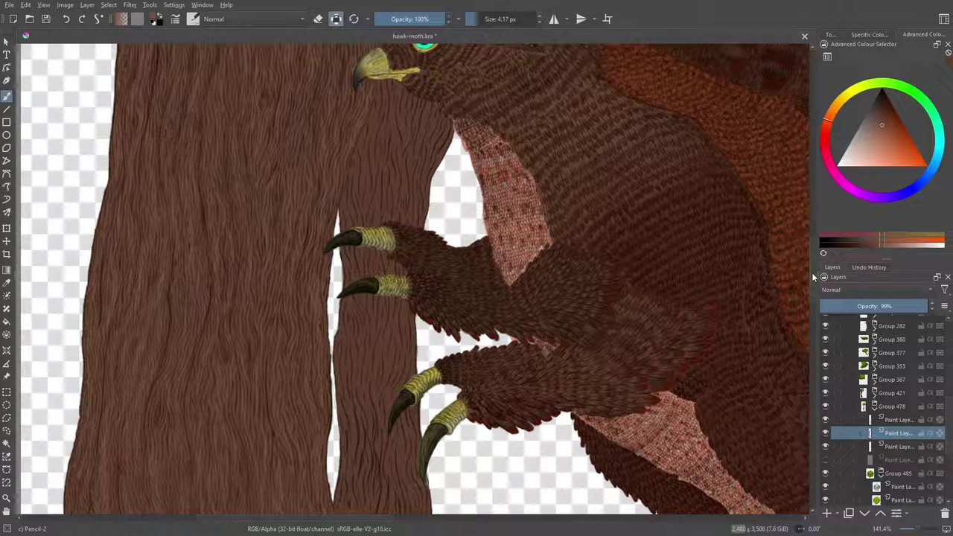
scroll(813, 265, "up", 3)
scroll(811, 253, "up", 5)
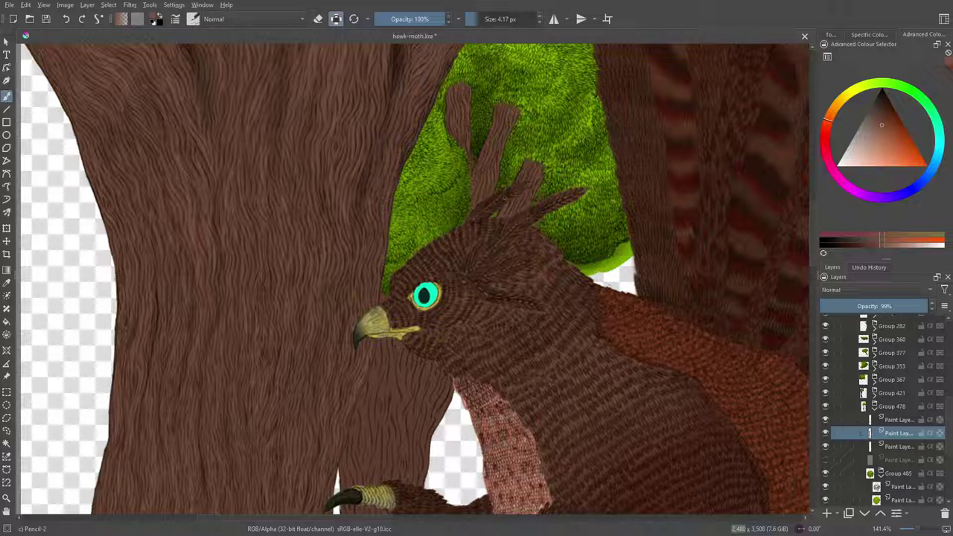
Erase the stray paint beside the trunk edge just above the creature's beak with the Eraser Circle brush
left_click_drag(813, 252, 813, 283)
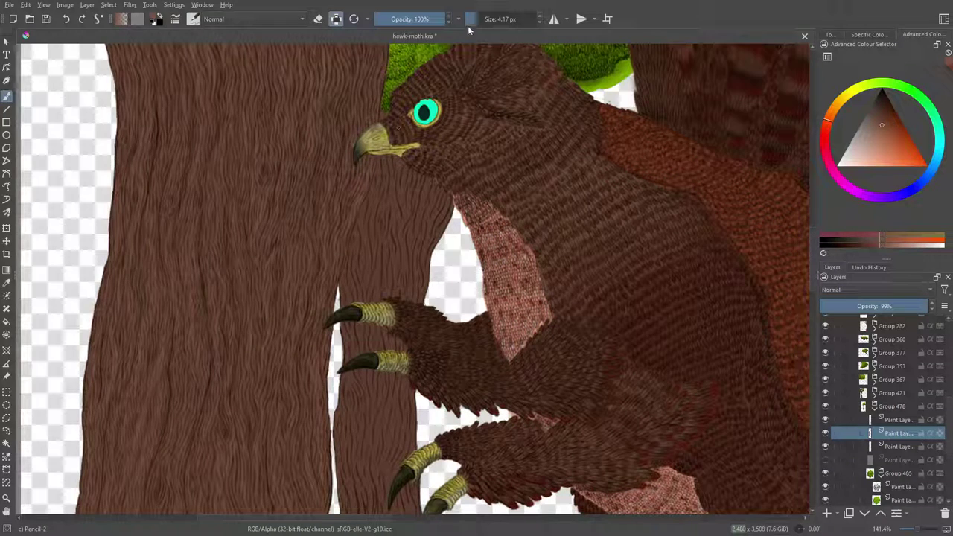
left_click_drag(472, 19, 477, 19)
left_click_drag(813, 275, 814, 258)
key("e")
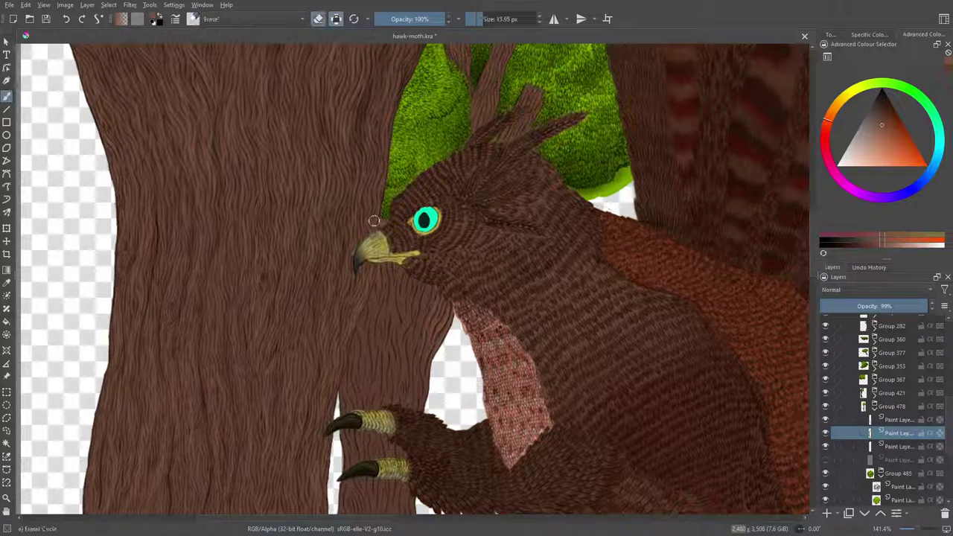
left_click_drag(378, 225, 377, 217)
left_click_drag(376, 213, 381, 216)
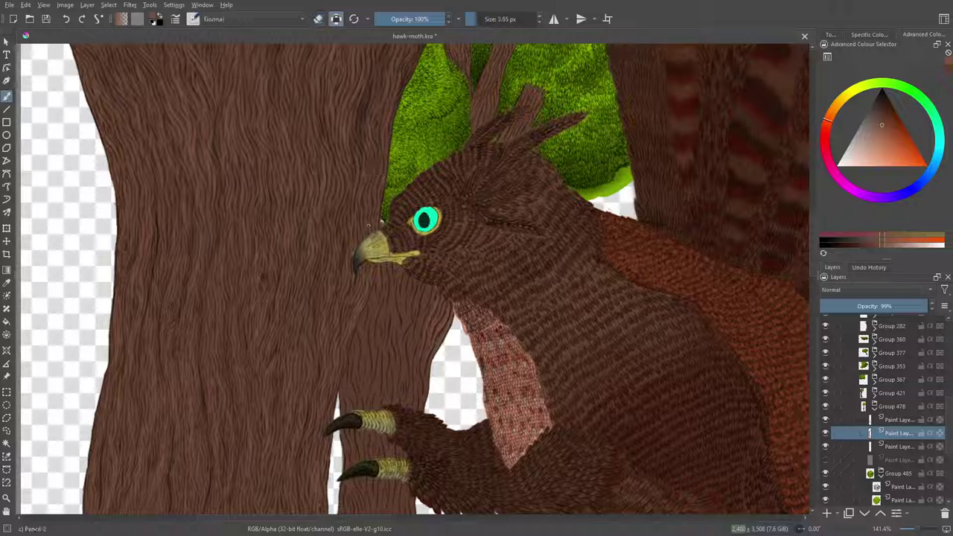
Return to the Pencil-2 brush with Preserve Alpha on and paint lighter bark strokes on the narrow trunk below the beak
key("/")
left_click(336, 18)
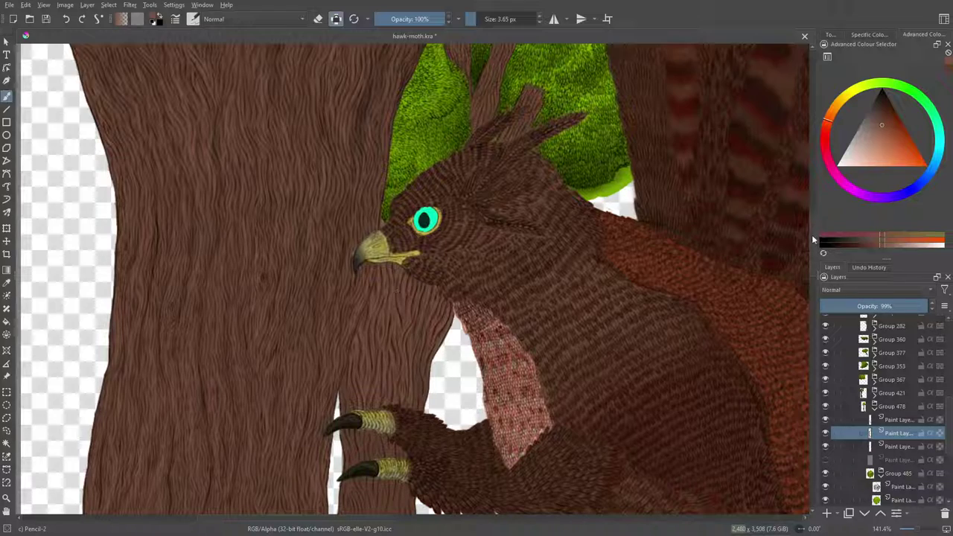
scroll(811, 237, "down", 5)
scroll(817, 266, "down", 8)
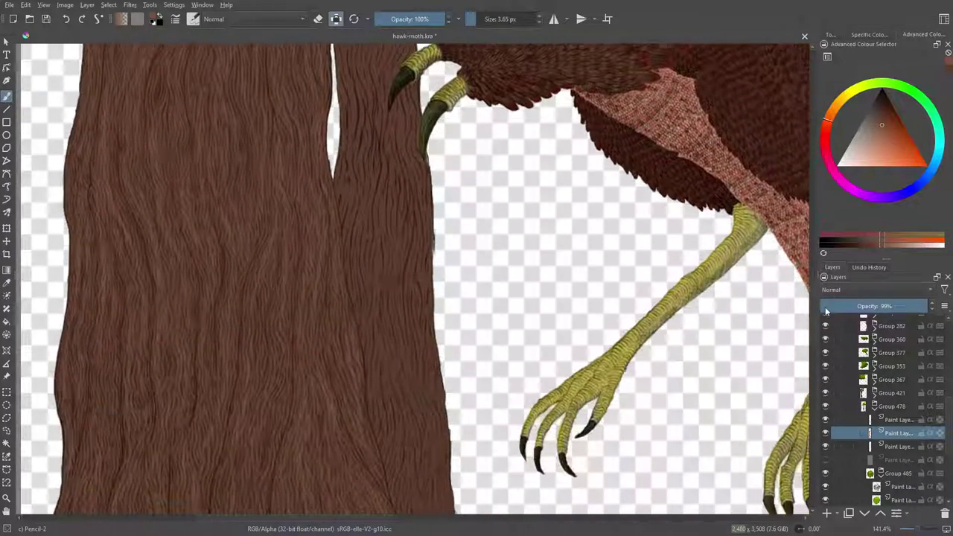
scroll(824, 294, "up", 5)
scroll(826, 279, "up", 4)
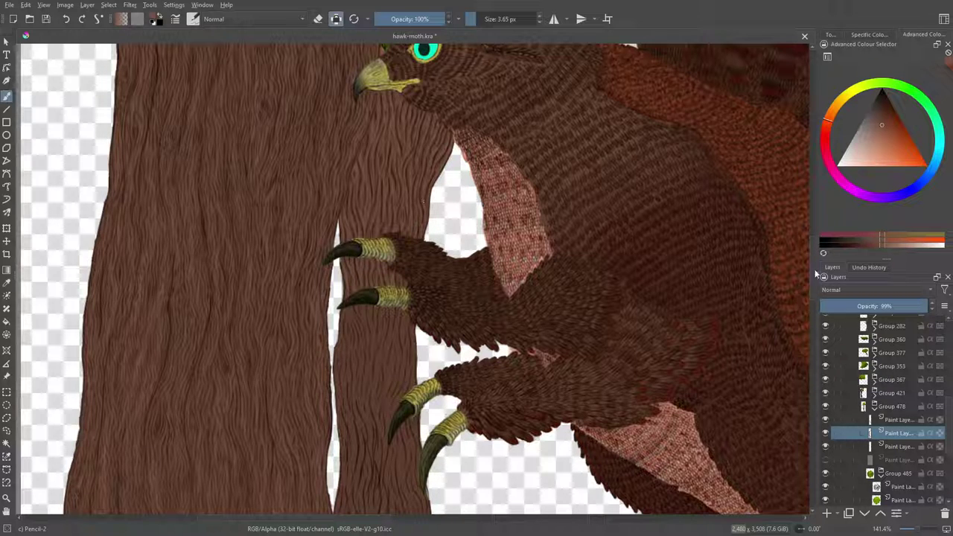
Continue the lighter bark strokes down the narrow trunk past the creature's front claws to where the two trunks meet
scroll(811, 279, "down", 1)
scroll(816, 285, "down", 3)
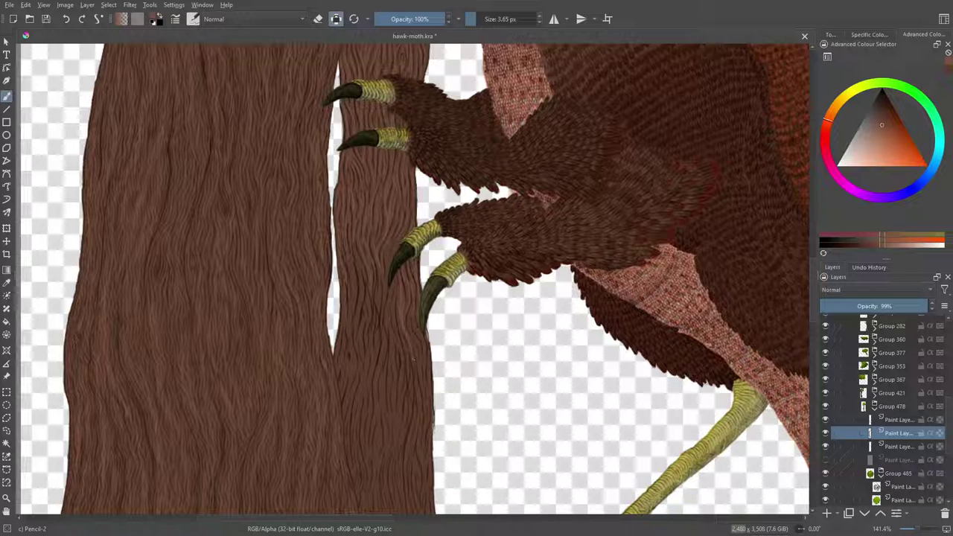
right_click(415, 352)
right_click(419, 364)
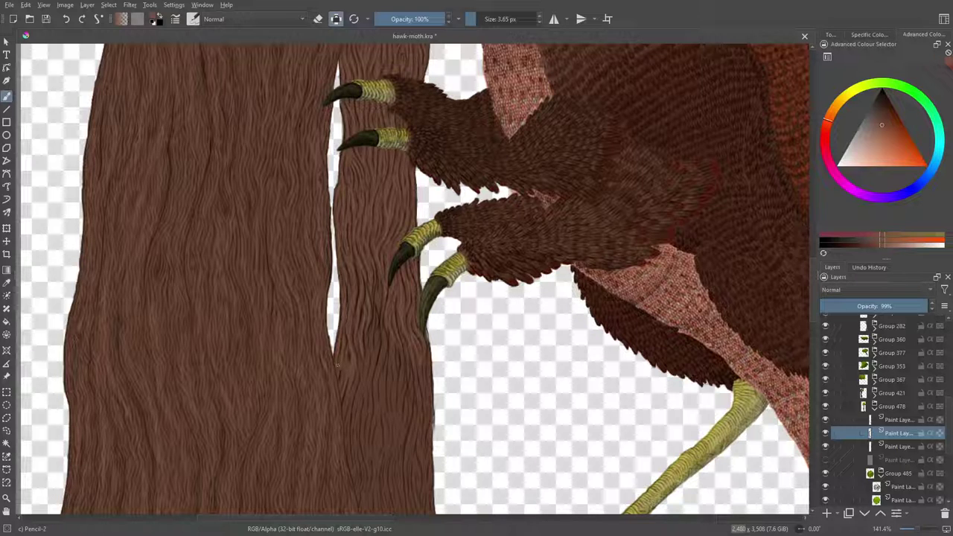
Check the lightened narrow trunk against the base of the tree and the whole painting at reduced zoom
scroll(814, 296, "down", 10)
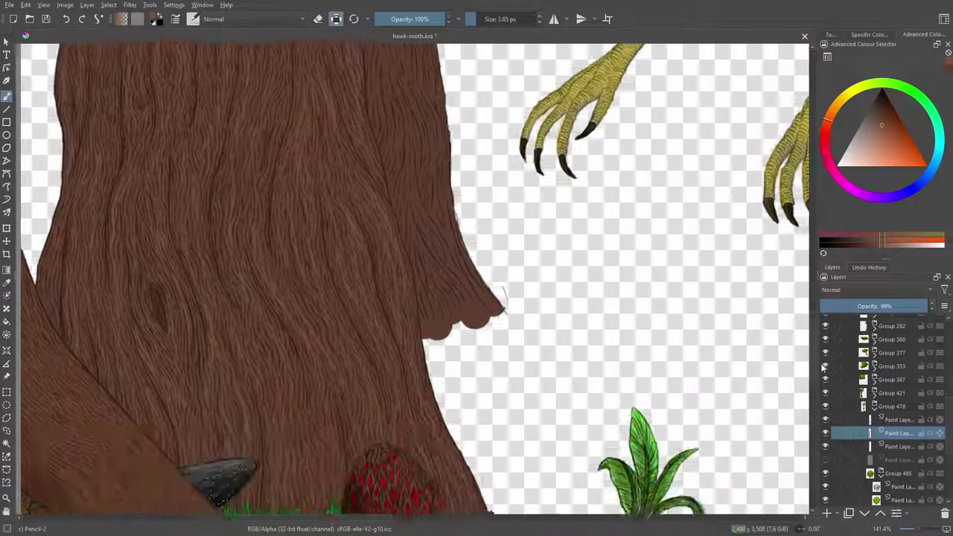
scroll(817, 357, "up", 5)
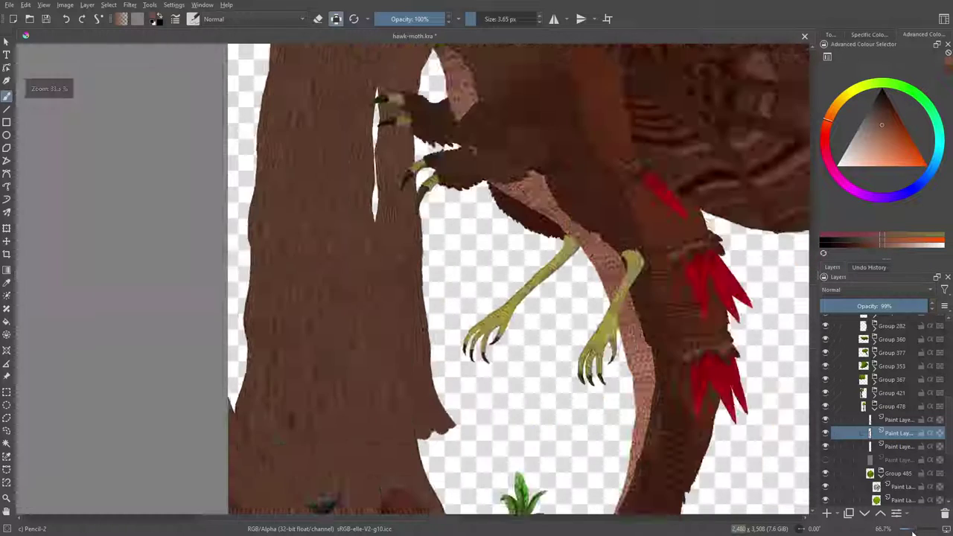
left_click_drag(914, 529, 915, 532)
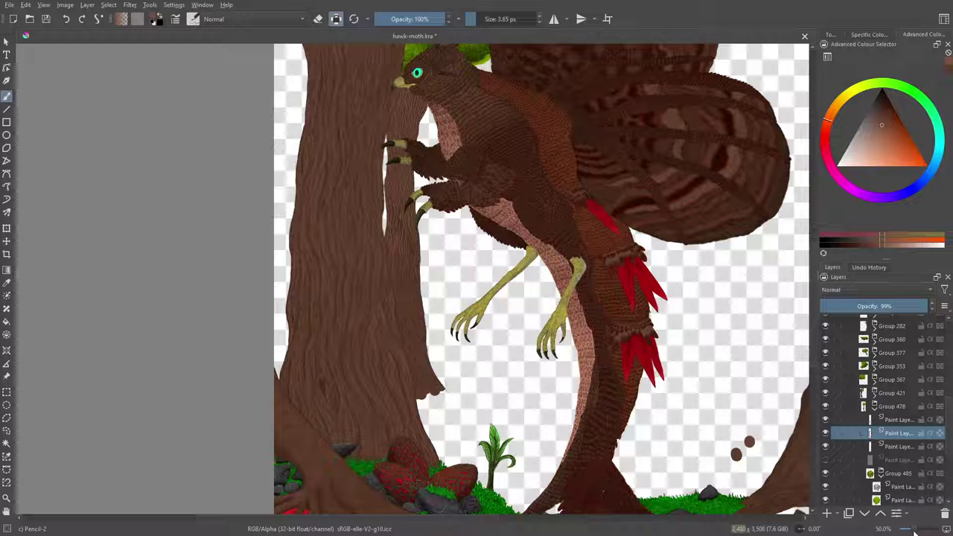
left_click_drag(914, 530, 912, 533)
scroll(809, 346, "up", 3)
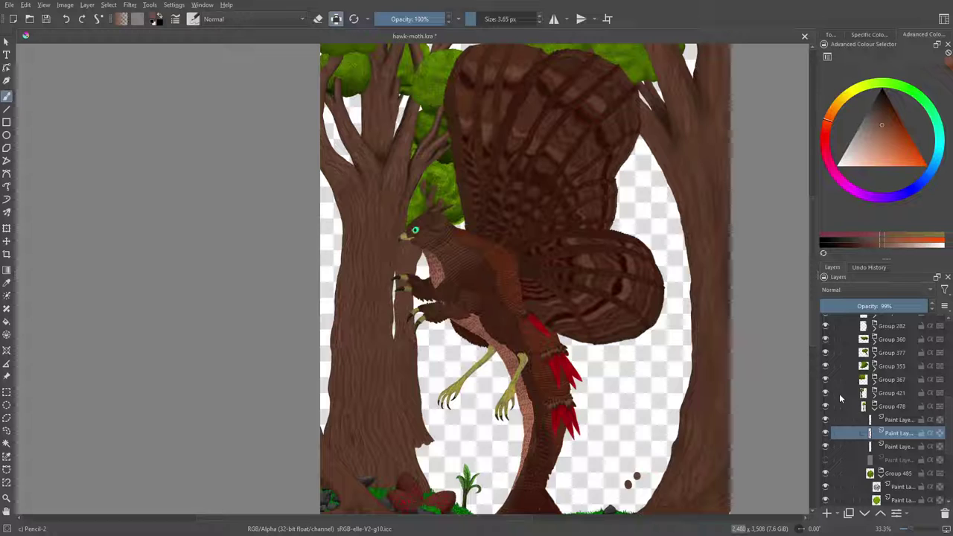
mouse_move(865, 439)
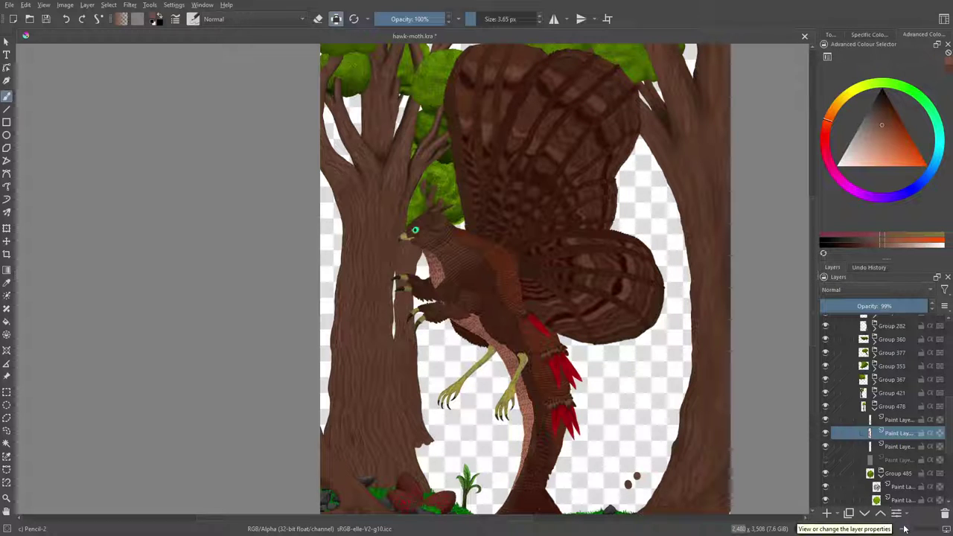
left_click_drag(906, 530, 915, 528)
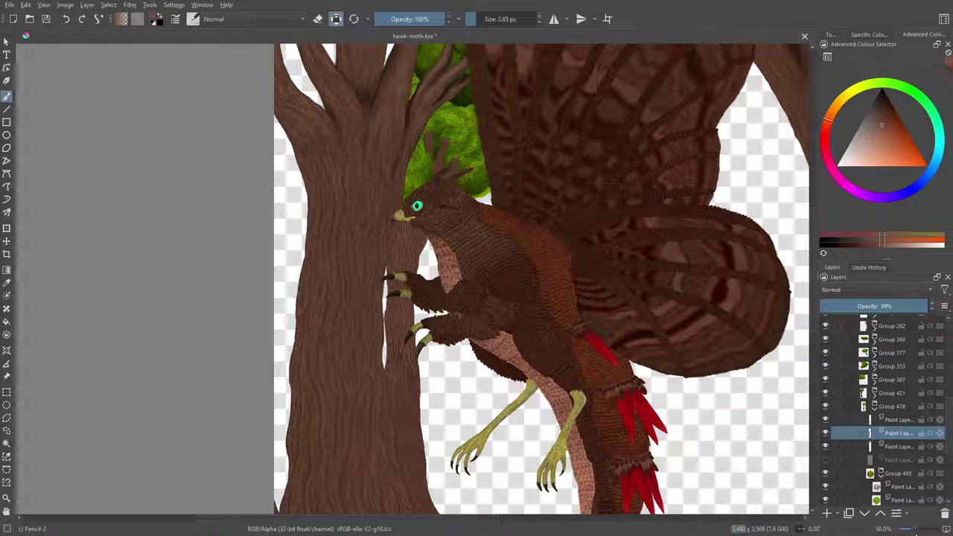
left_click_drag(914, 529, 915, 530)
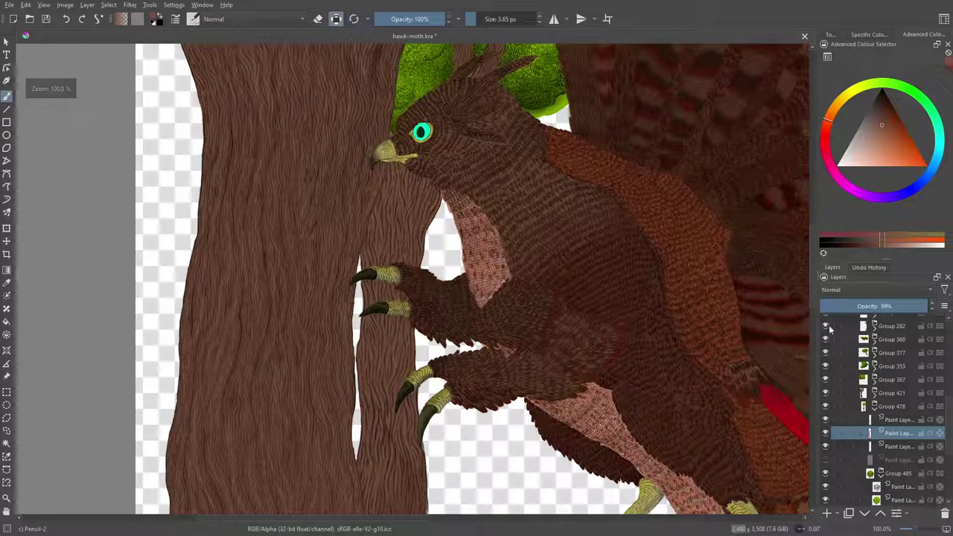
Paint lighter alpha-preserved bark strokes on the lower part of the narrow trunk, working down towards its flared base
scroll(810, 313, "down", 5)
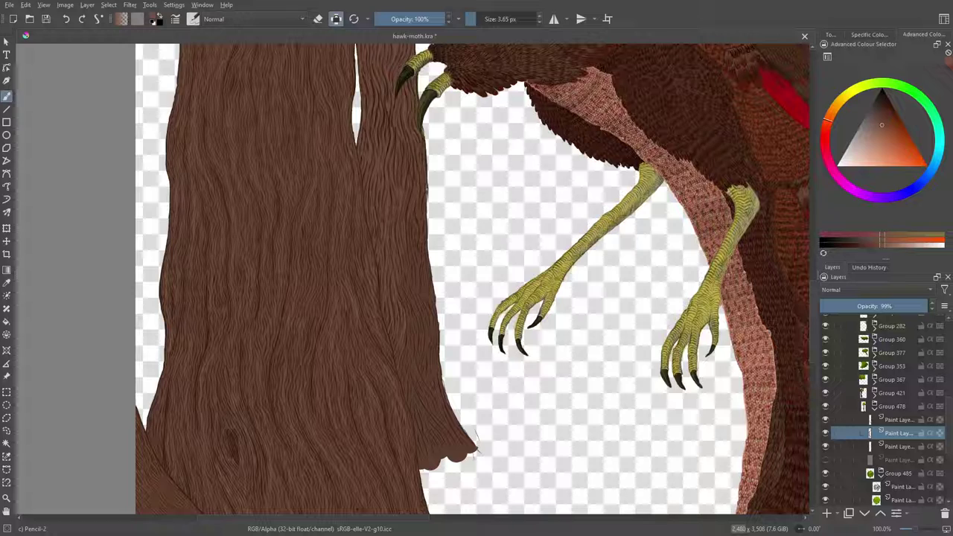
left_click(335, 19)
left_click(335, 18)
scroll(809, 313, "down", 8)
scroll(811, 331, "up", 4)
scroll(811, 331, "up", 3)
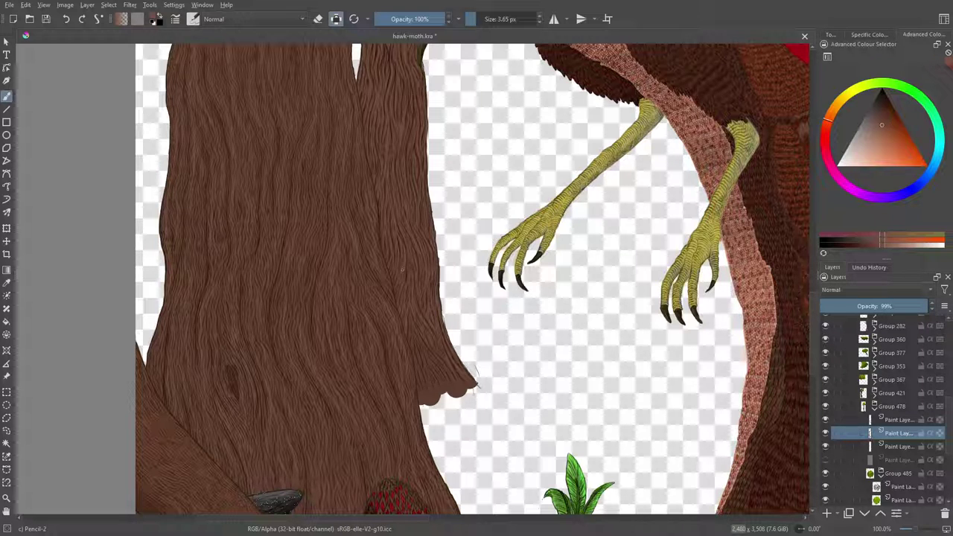
Compare the two trunks at the tree base by toggling the visibility of Group 478 and Group 421
left_click_drag(811, 358, 812, 418)
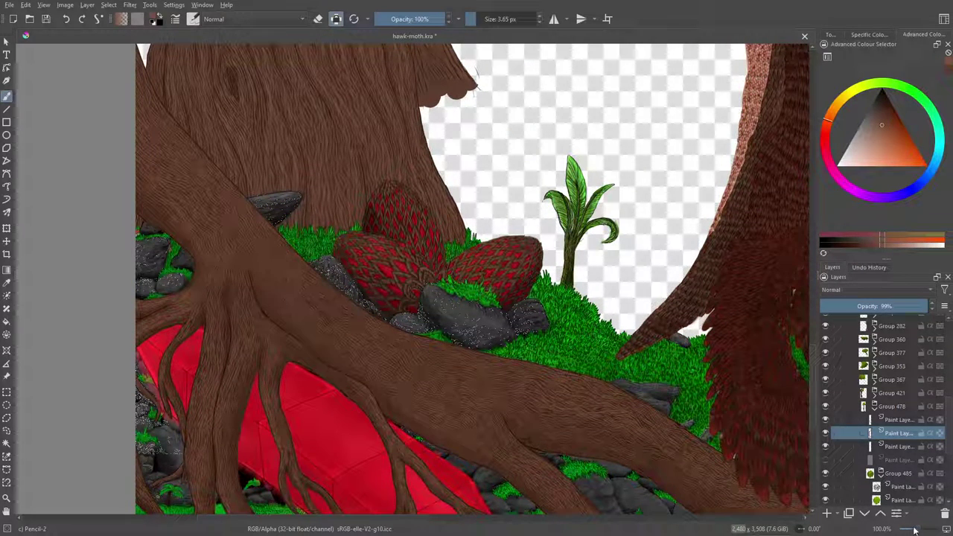
mouse_move(916, 530)
left_mouse_down()
mouse_move(902, 531)
mouse_move(912, 530)
left_mouse_up()
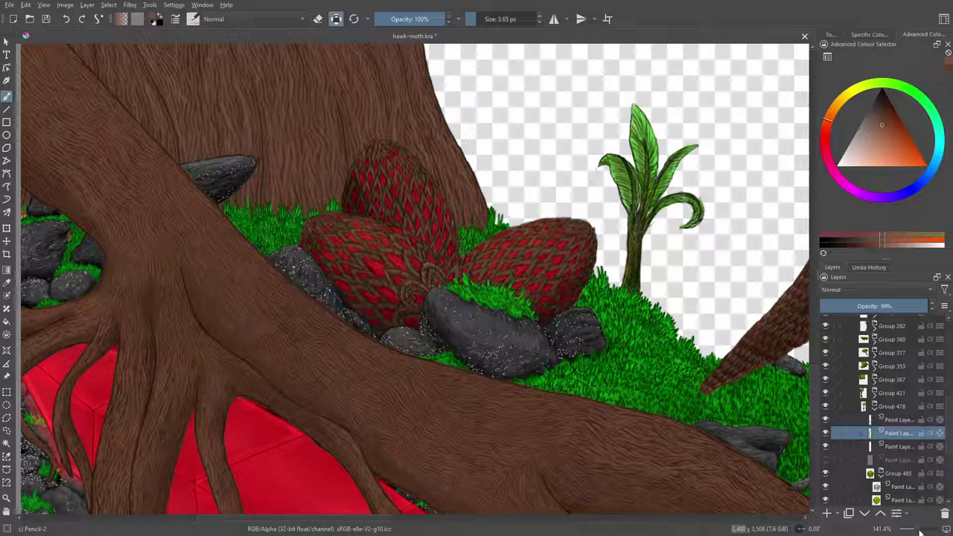
left_click_drag(916, 531, 914, 530)
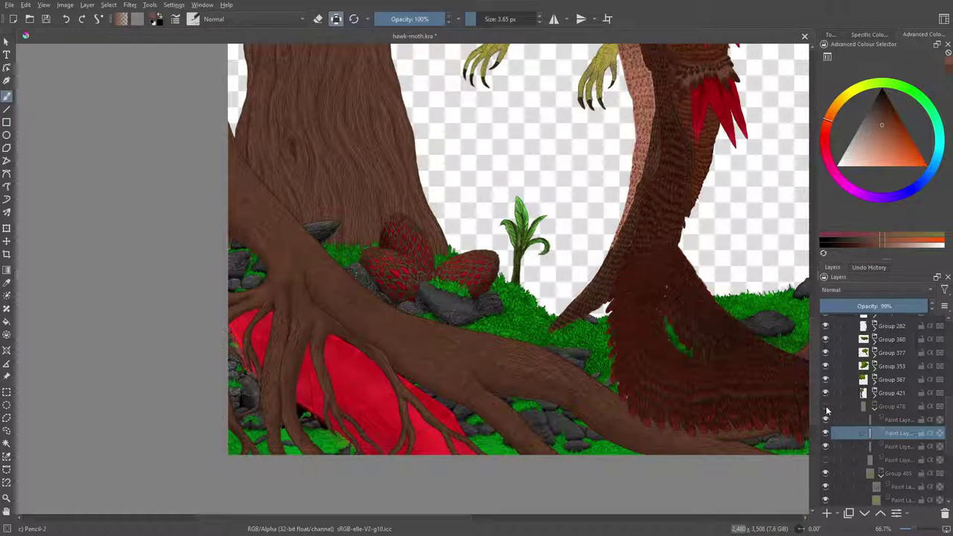
left_click(825, 406)
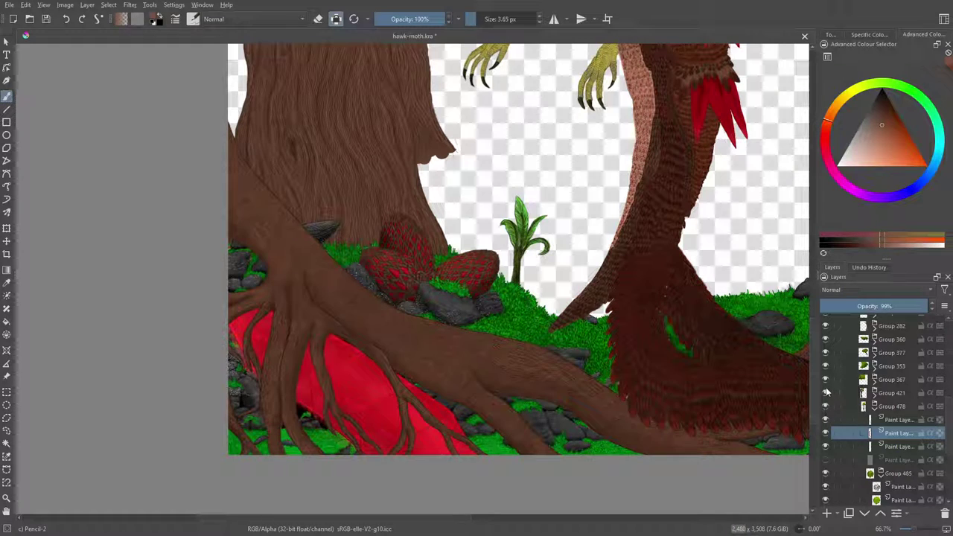
left_click(825, 393)
left_click(825, 393)
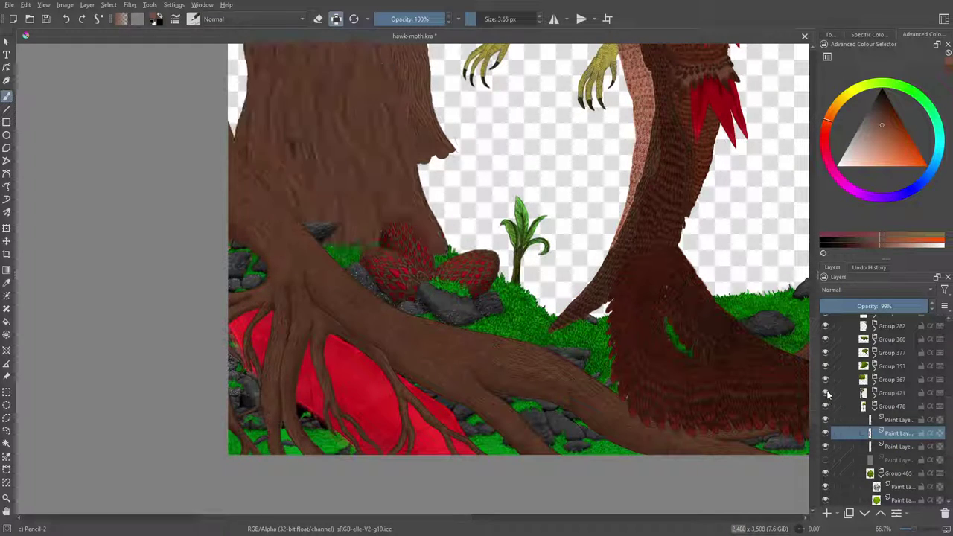
left_click(824, 474)
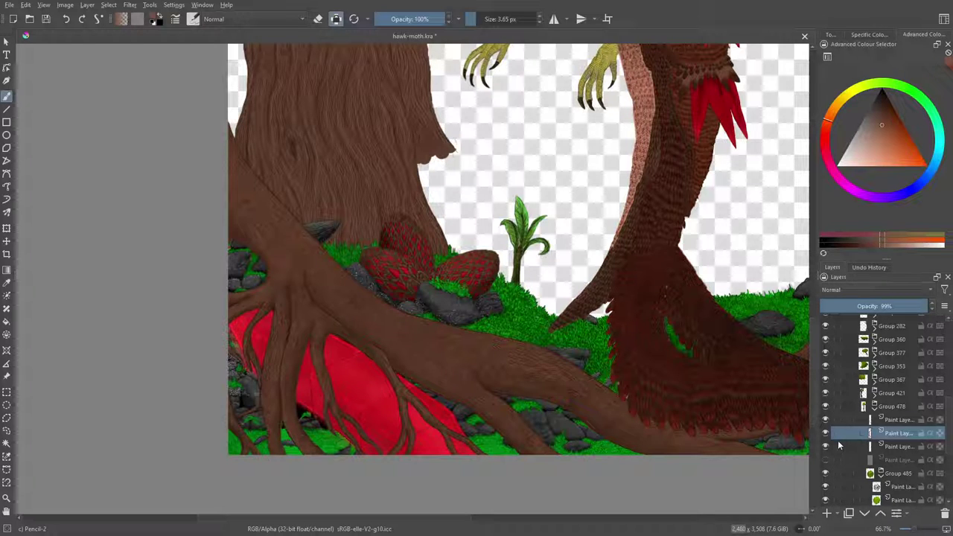
Examine the red eggs, rocks and grass at the foot of the large trunk at several zoom levels
scroll(916, 531, "up", 3)
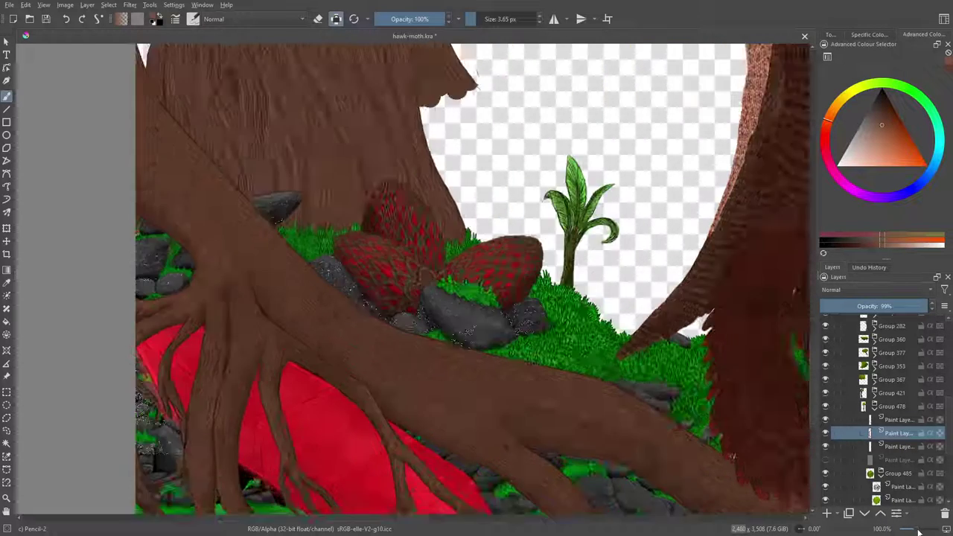
scroll(917, 531, "down", 2)
scroll(921, 532, "up", 1)
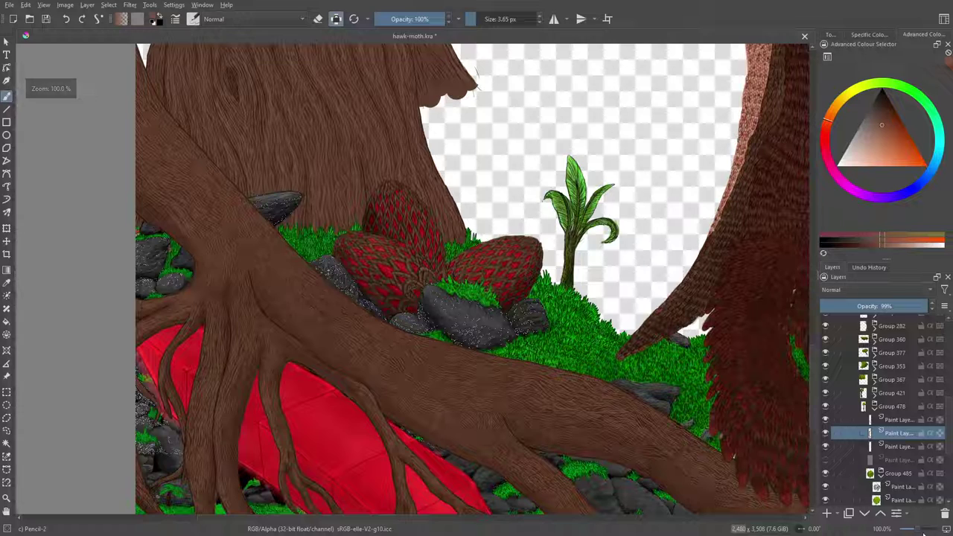
scroll(925, 533, "up", 1)
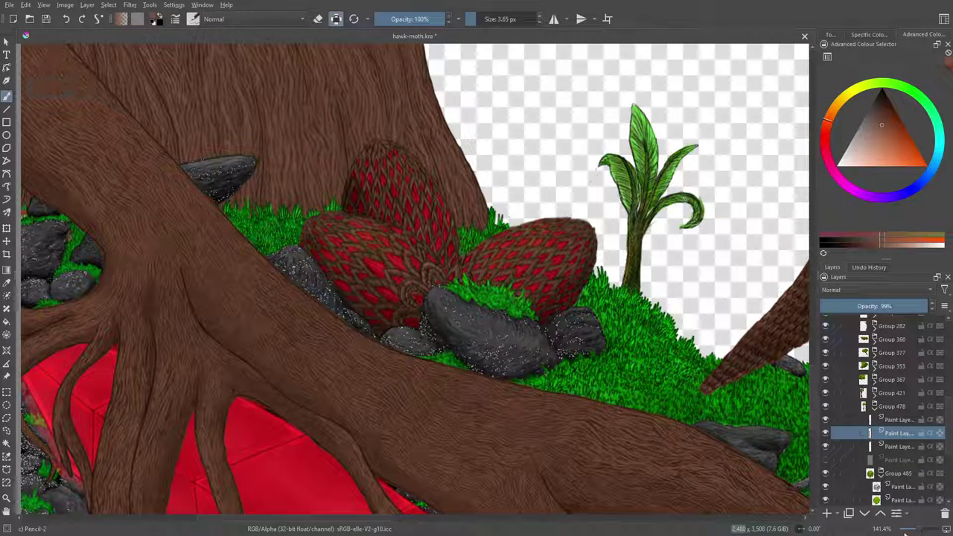
scroll(909, 531, "up", 2)
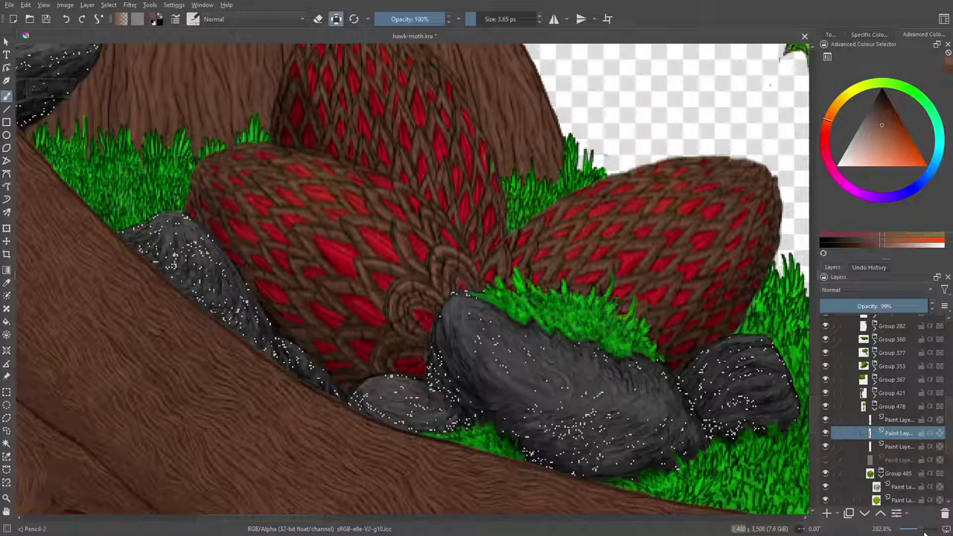
scroll(925, 525, "down", 1)
scroll(924, 525, "up", 1)
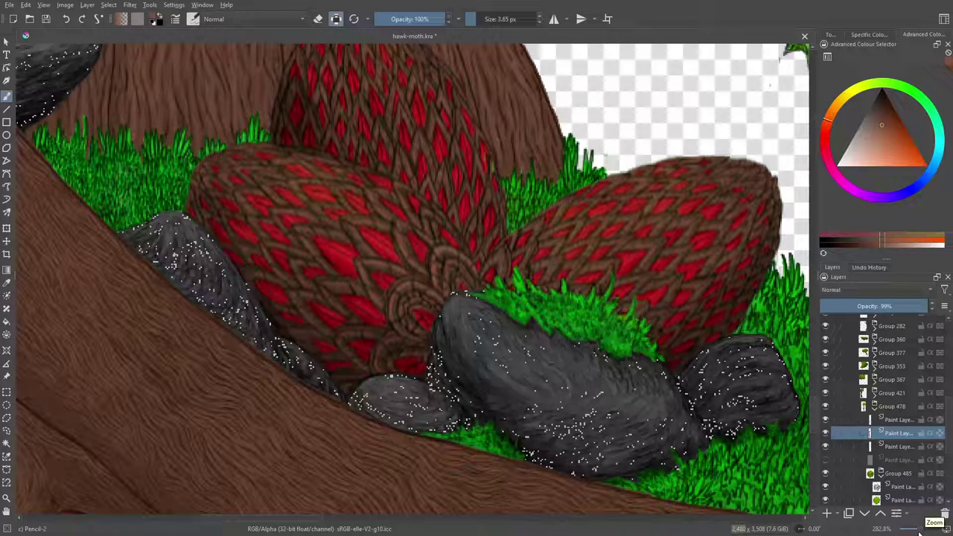
scroll(918, 527, "down", 1)
scroll(917, 530, "up", 1)
scroll(920, 529, "down", 3)
scroll(917, 530, "up", 1)
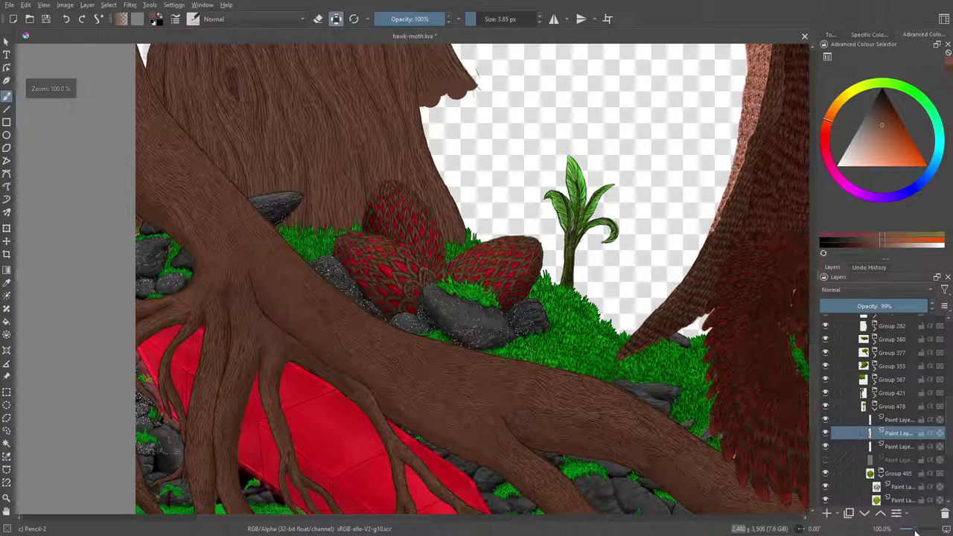
scroll(915, 530, "down", 2)
scroll(914, 530, "up", 2)
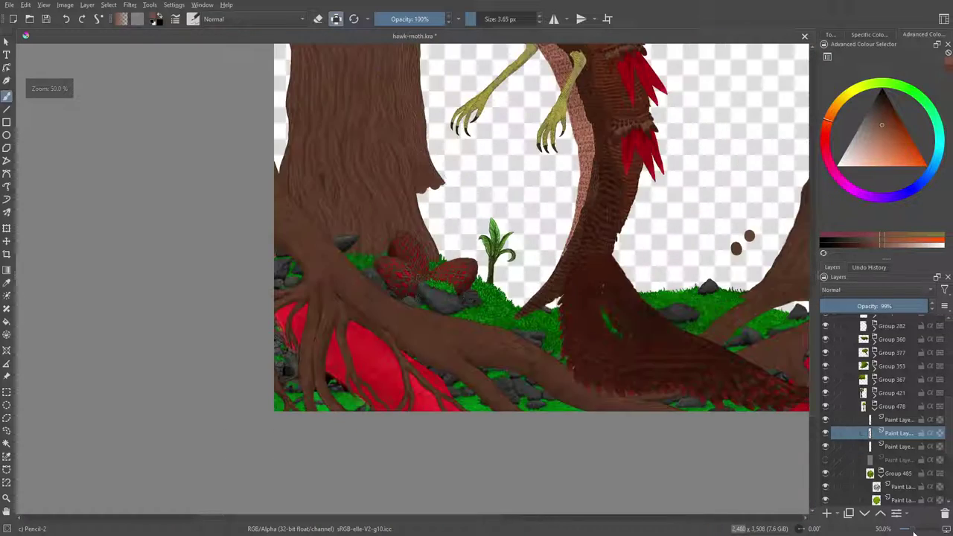
Paint lighter bark strokes on the narrow trunk's flared base, then review the trunk up to the creature's head
scroll(804, 339, "up", 5)
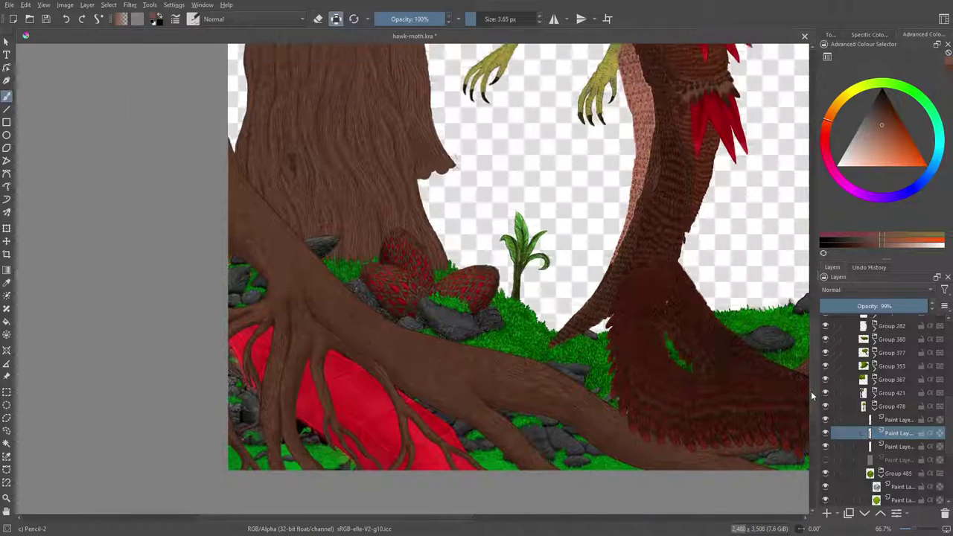
scroll(804, 340, "down", 1)
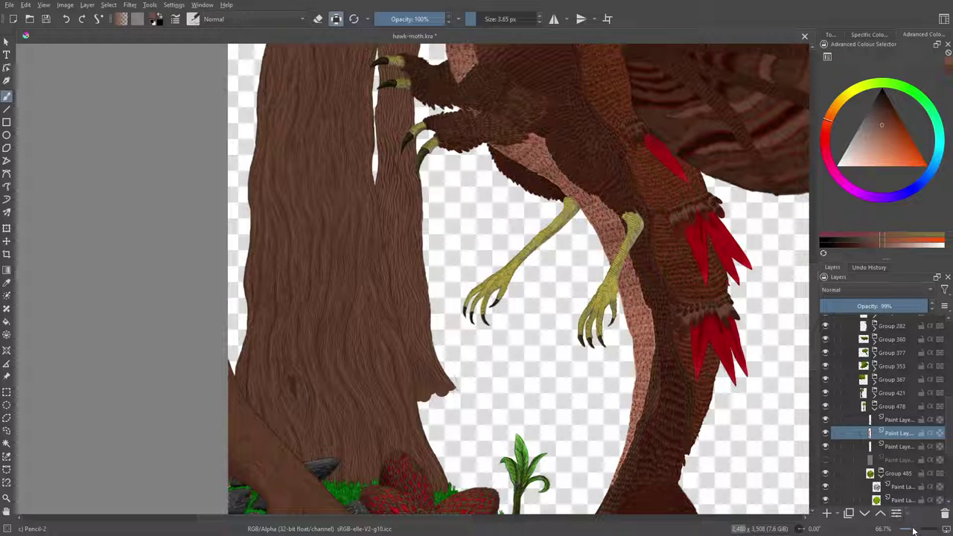
left_click_drag(911, 530, 920, 530)
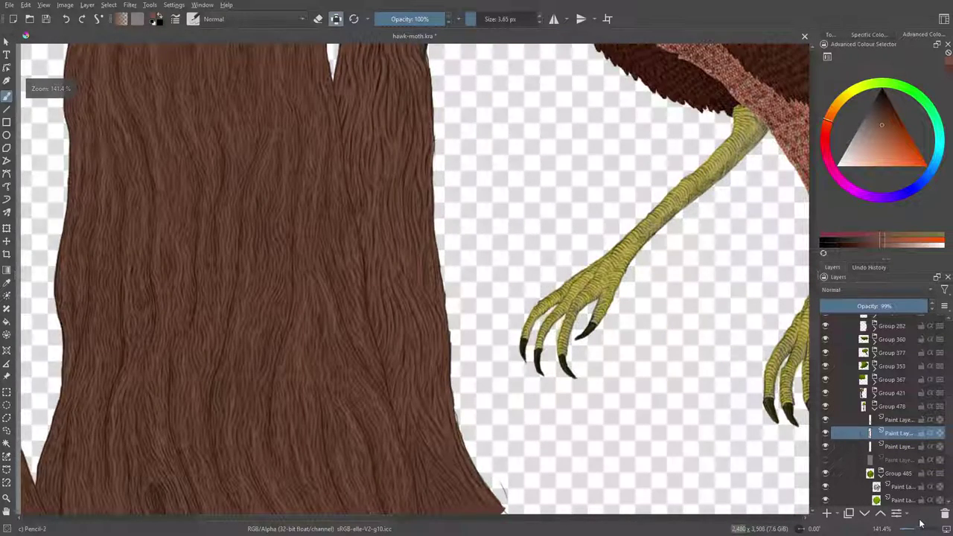
scroll(813, 322, "down", 3)
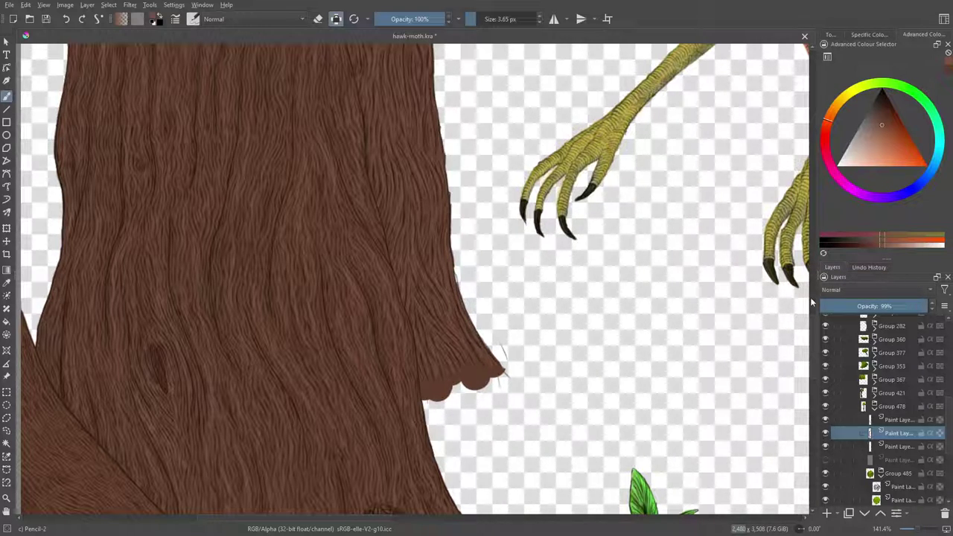
scroll(807, 294, "up", 5)
scroll(810, 285, "up", 10)
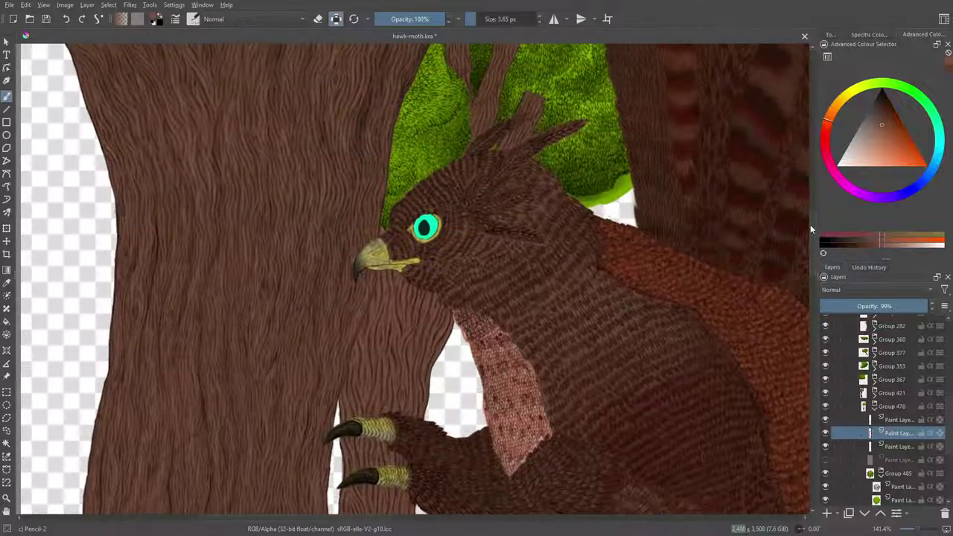
Sample the dark brown of the large trunk's knot and paint darker bark strokes on the narrow trunk's flared base
scroll(811, 237, "down", 15)
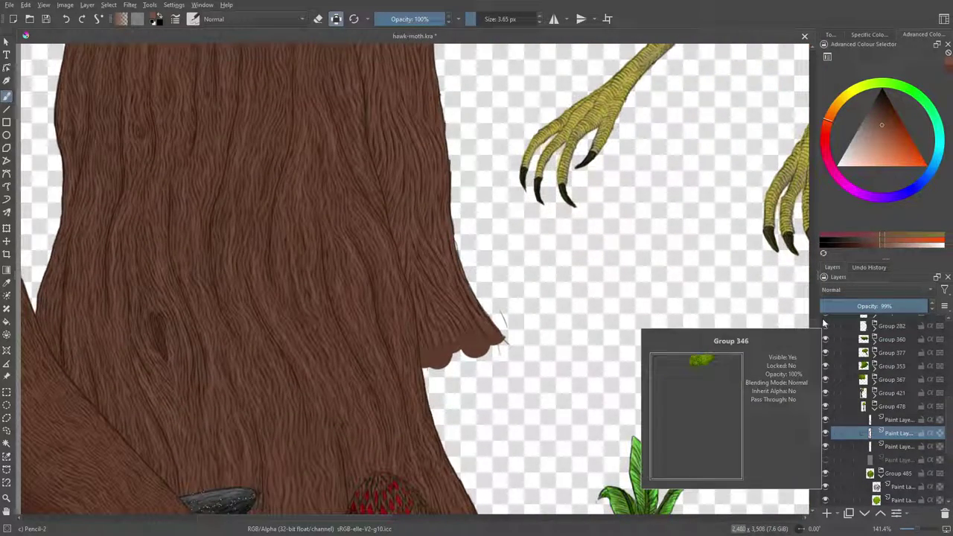
left_click(7, 281)
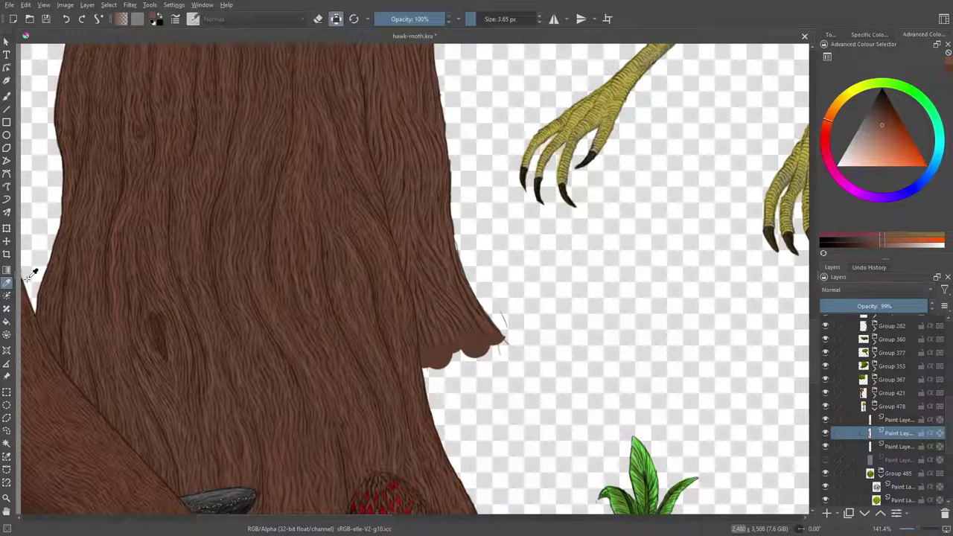
left_click(161, 330)
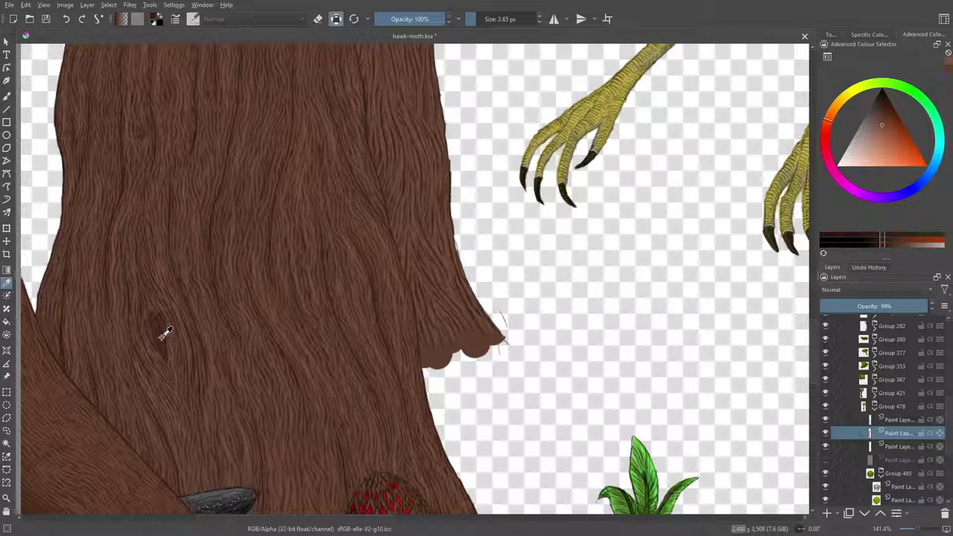
left_click(161, 330)
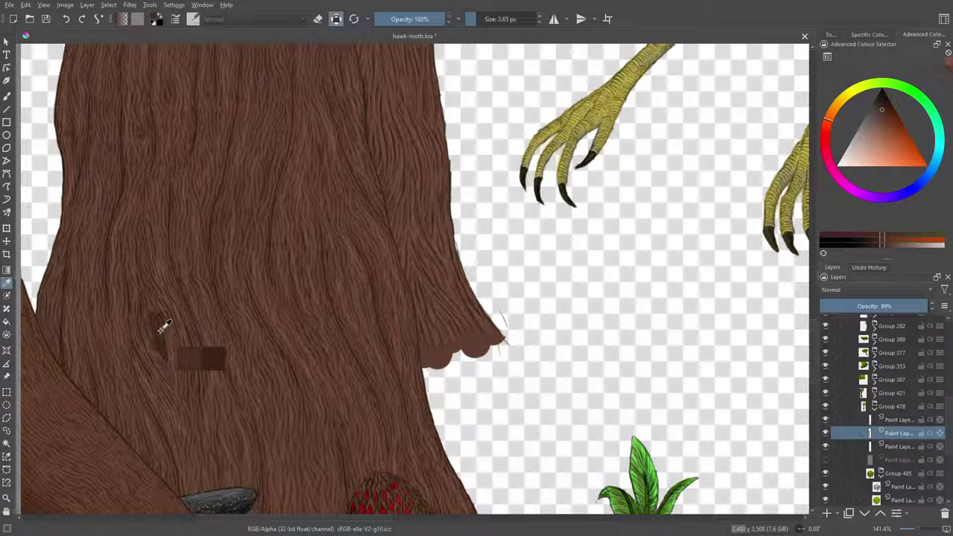
left_click(6, 95)
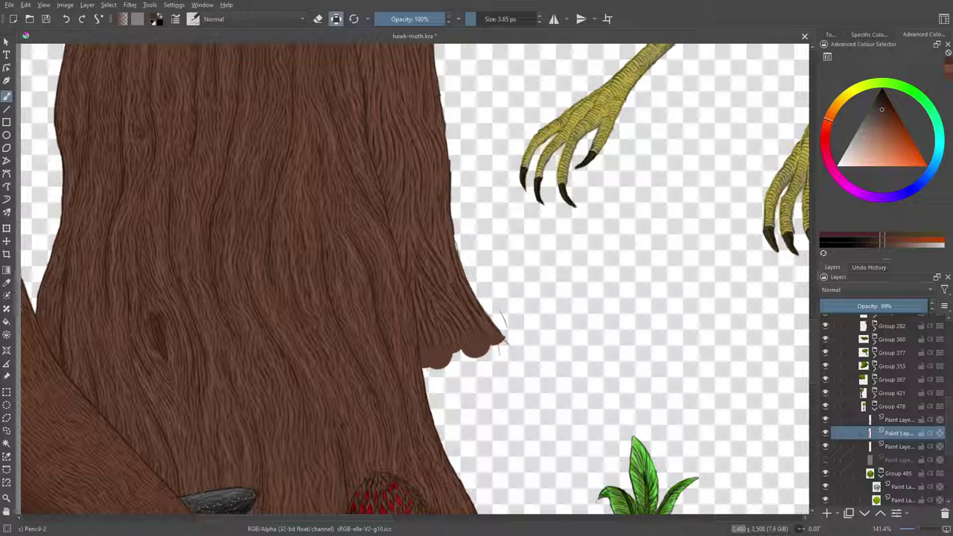
scroll(808, 298, "up", 5)
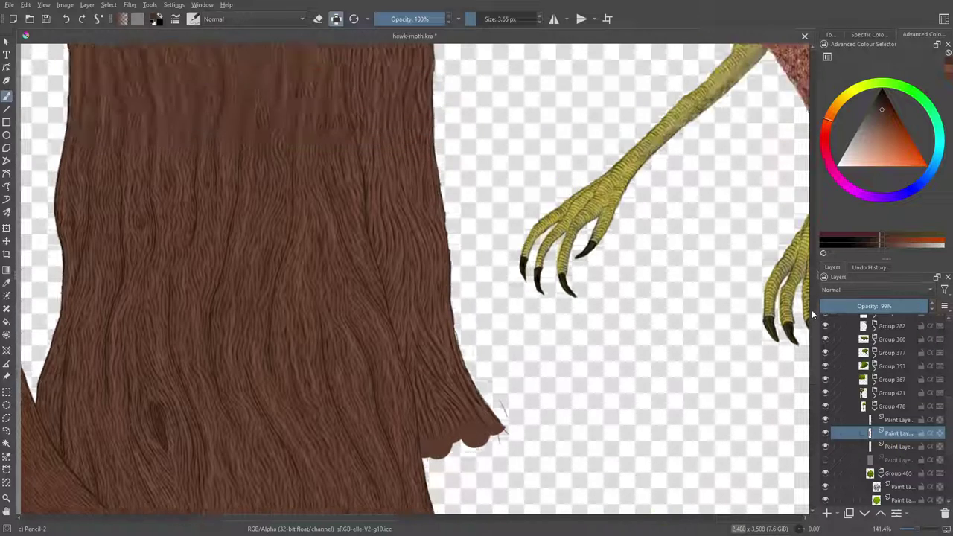
scroll(811, 304, "down", 1)
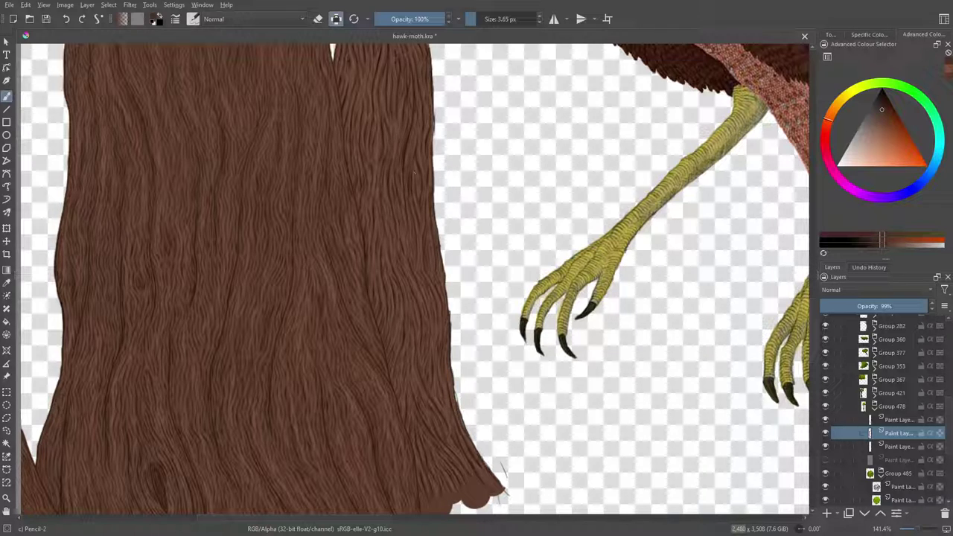
Adjust the brown shade and paint darker bark grain on the narrow trunk between its flared base and the fork
right_click(409, 182)
right_click(465, 341)
left_click(466, 351)
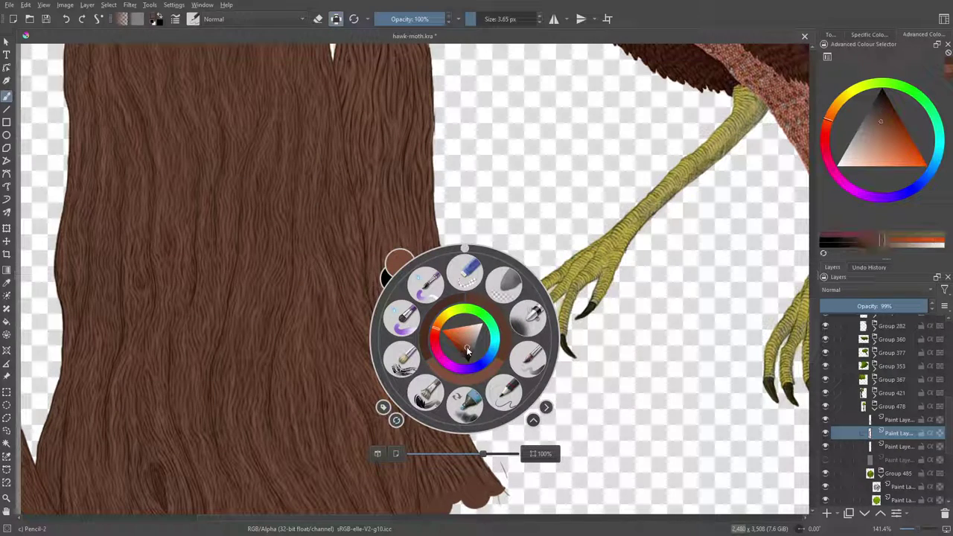
left_click(412, 225)
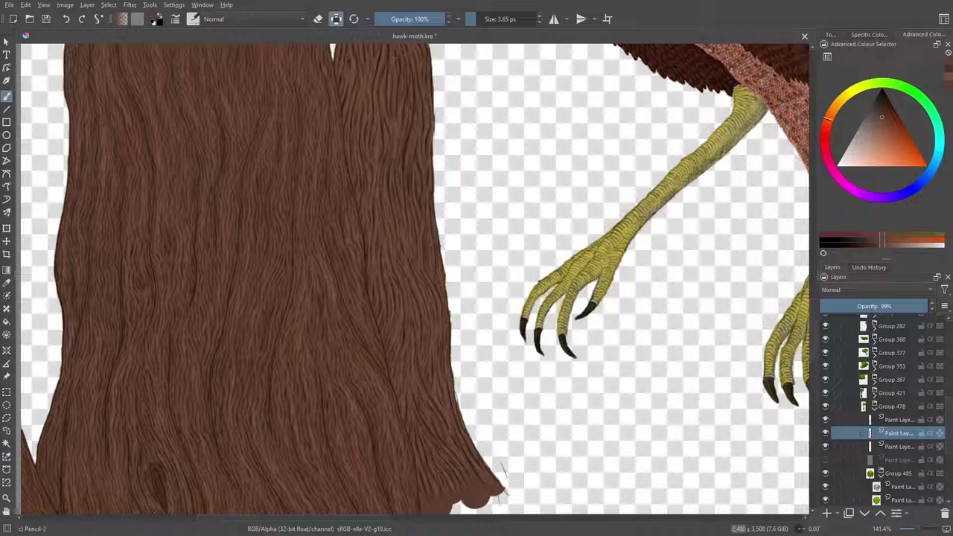
right_click(411, 190)
left_click(372, 134)
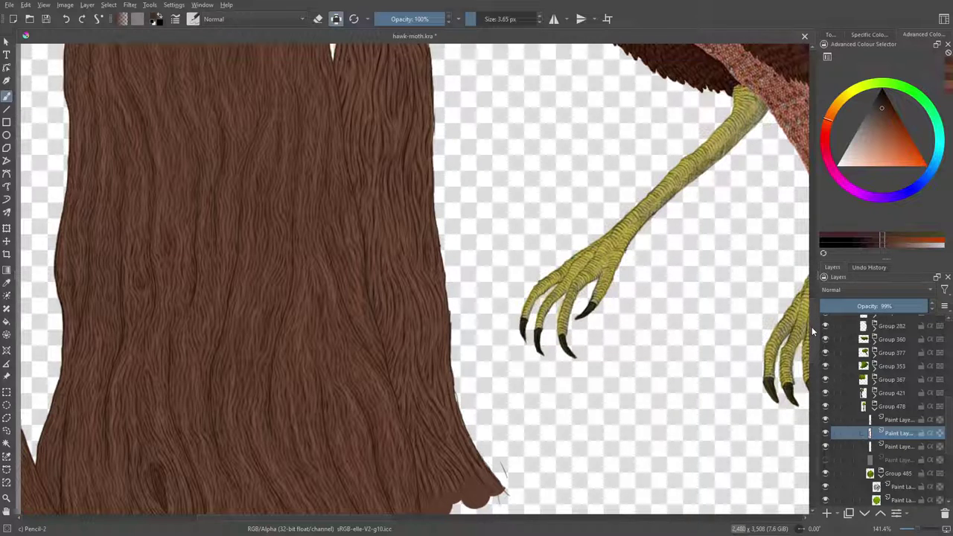
Extend the dark brown bark grain up the narrow trunk, past the creature's claws to the branches above its head
scroll(801, 317, "up", 5)
scroll(801, 317, "down", 3)
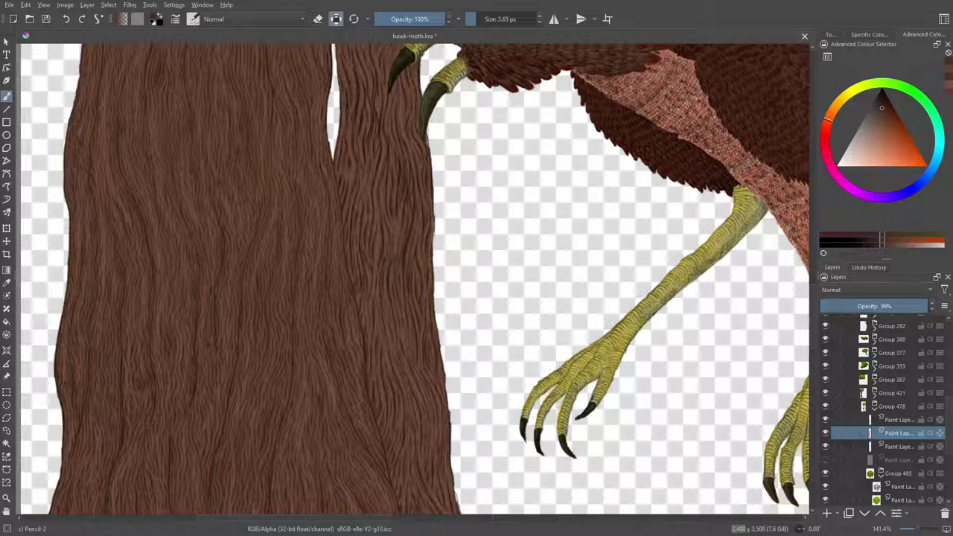
scroll(427, 279, "up", 5)
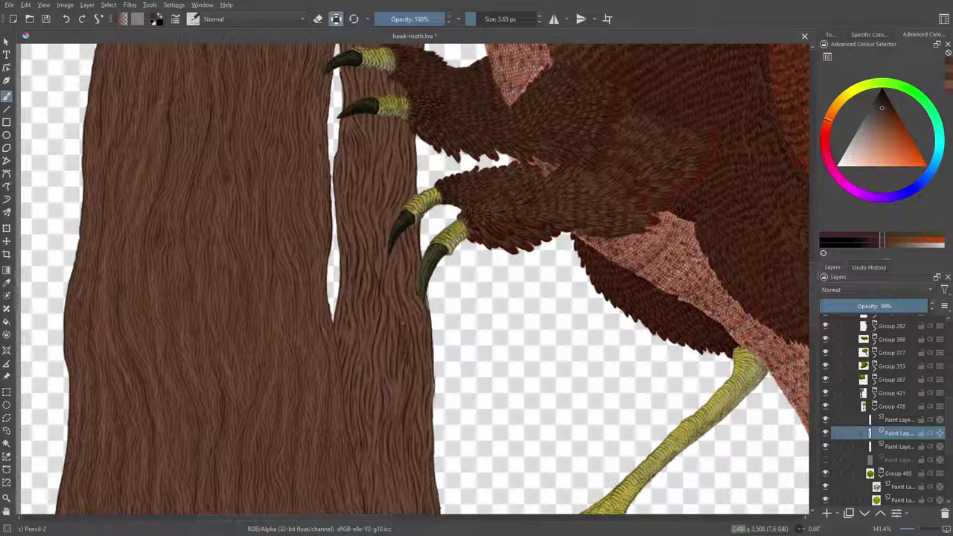
scroll(815, 304, "up", 3)
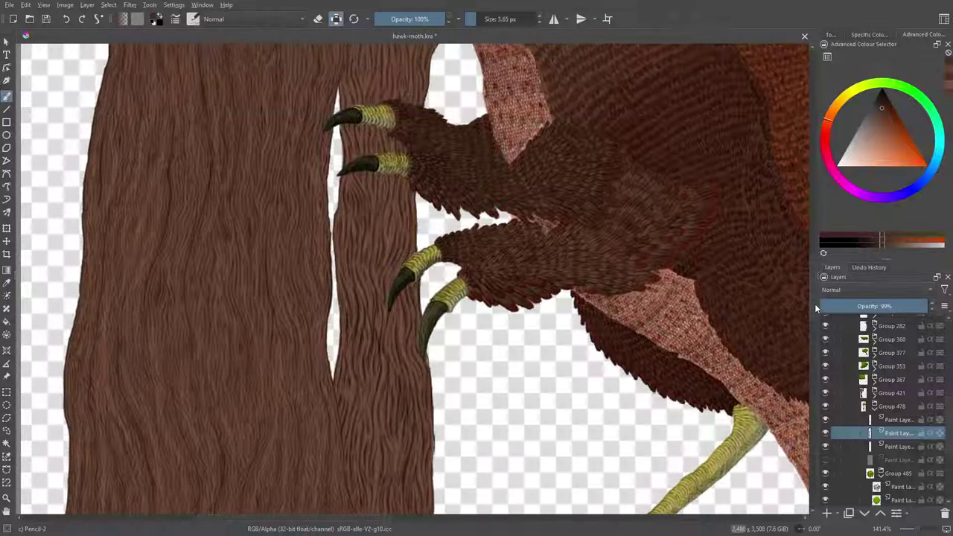
scroll(814, 296, "up", 5)
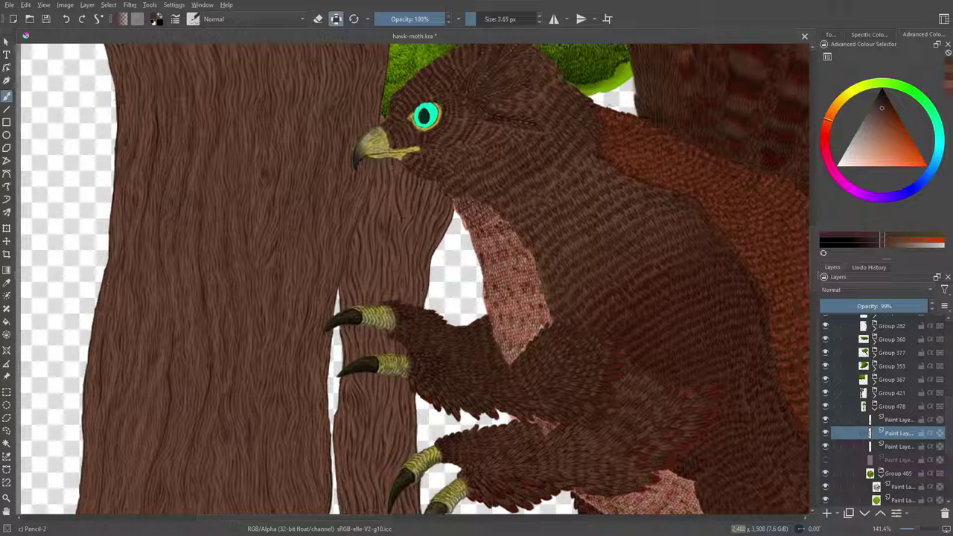
left_click_drag(814, 279, 813, 244)
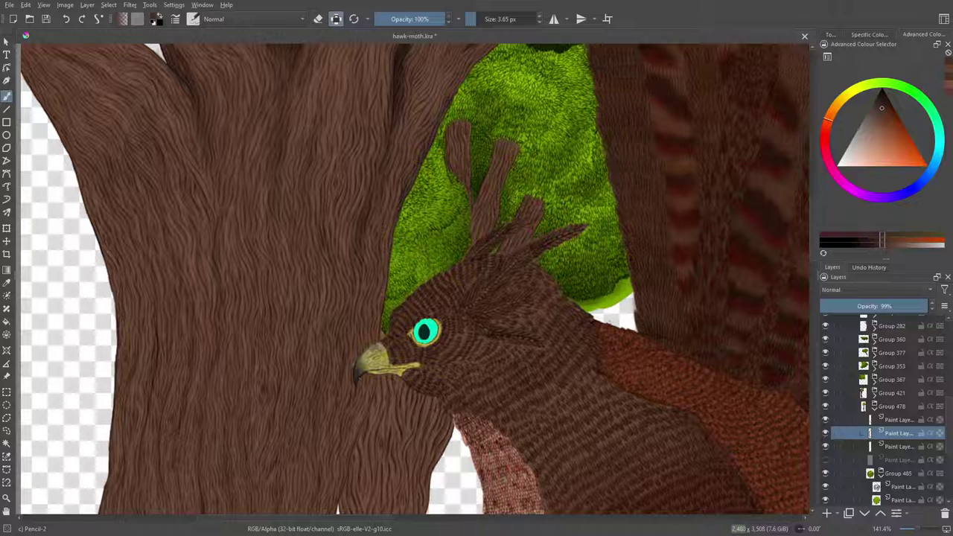
Choose a lighter pinkish brown and paint bark highlights down the narrow trunk from the creature's head to the flared base
right_click(323, 380)
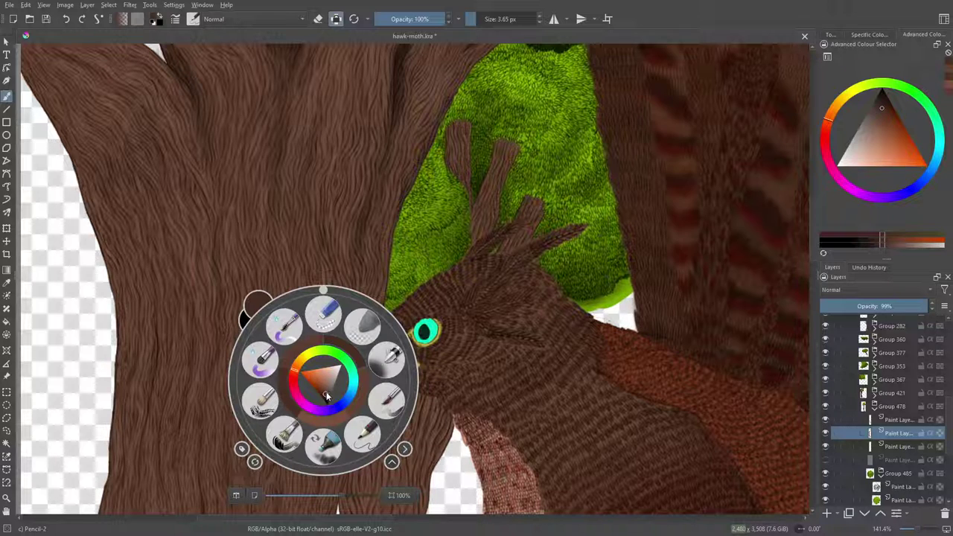
left_click(324, 392)
left_click(325, 396)
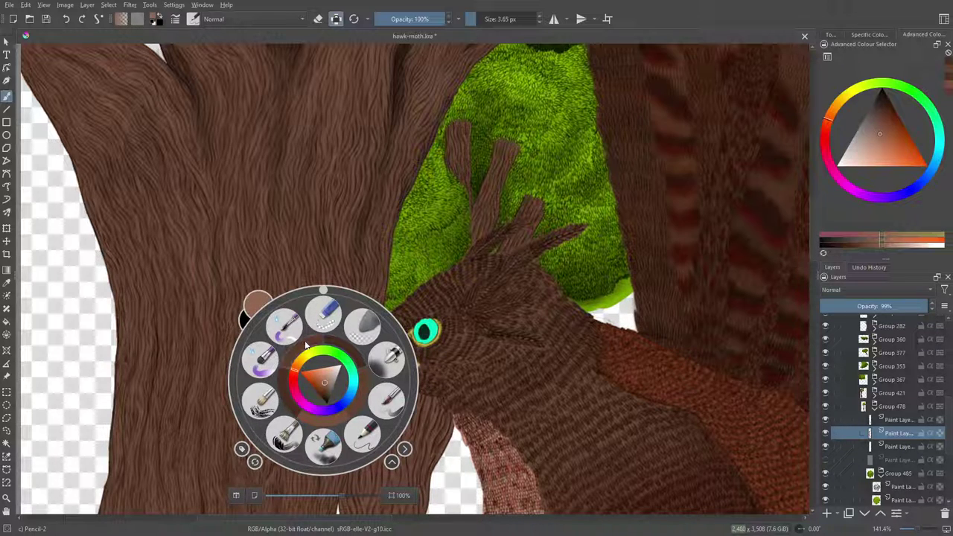
left_click(228, 243)
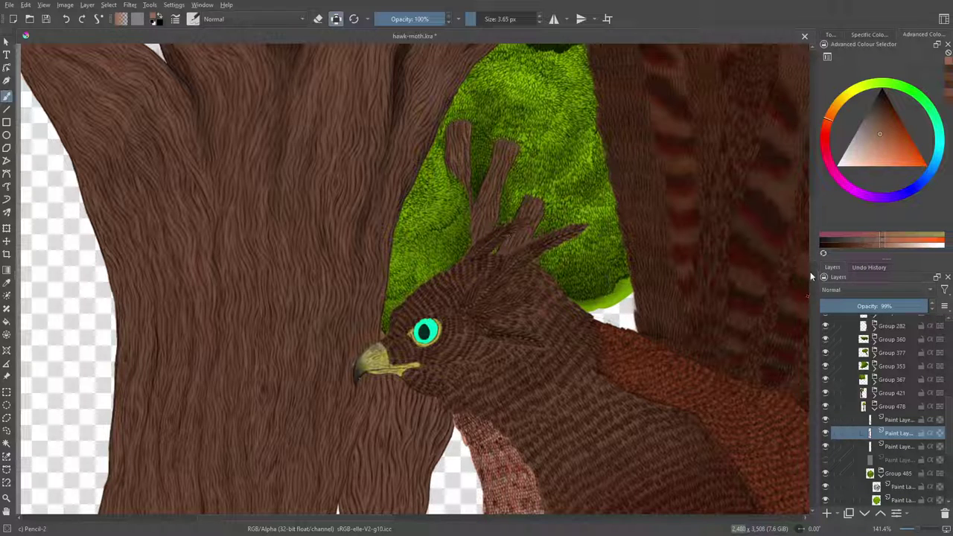
scroll(808, 253, "down", 5)
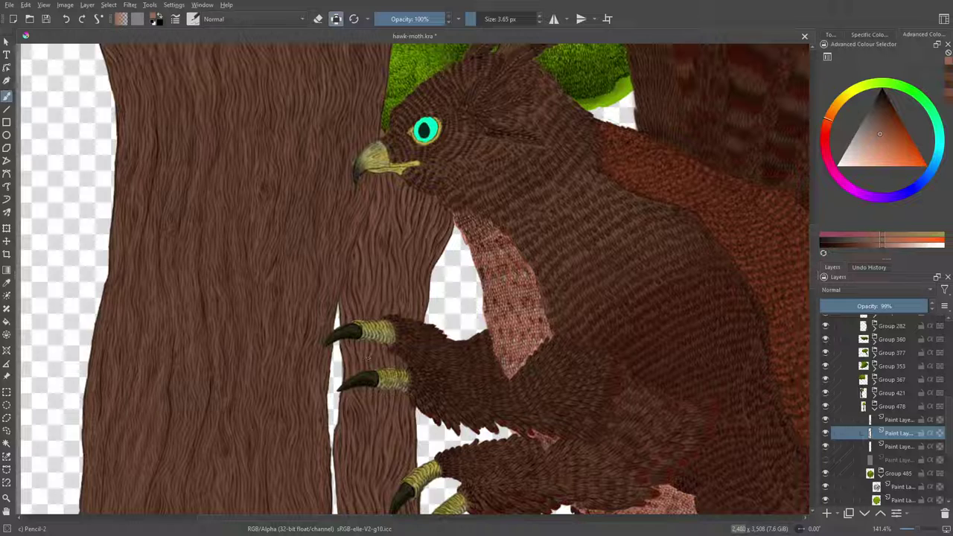
scroll(414, 280, "down", 5)
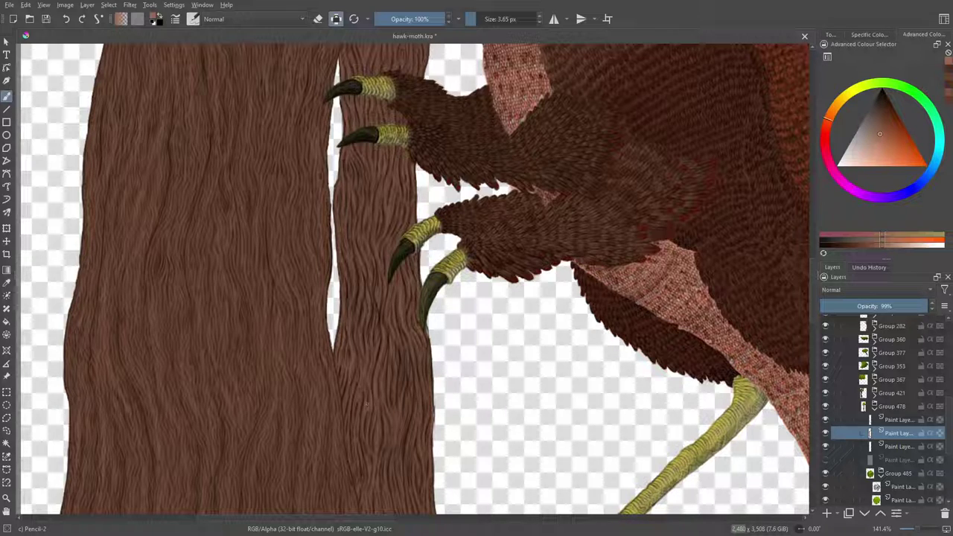
scroll(811, 308, "down", 6)
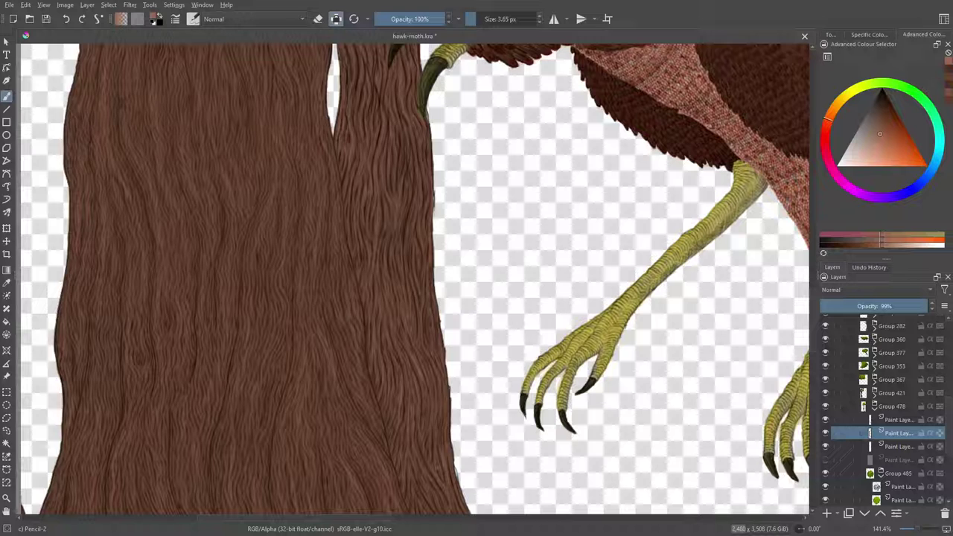
scroll(807, 313, "down", 5)
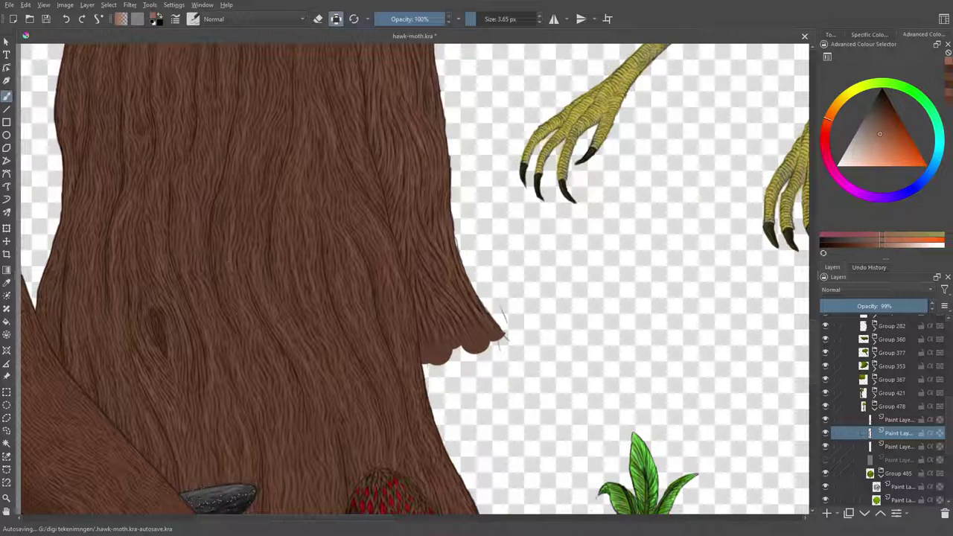
Switch to the Basic-2 Opacity brush with black as the colour and 61% opacity
left_click(195, 18)
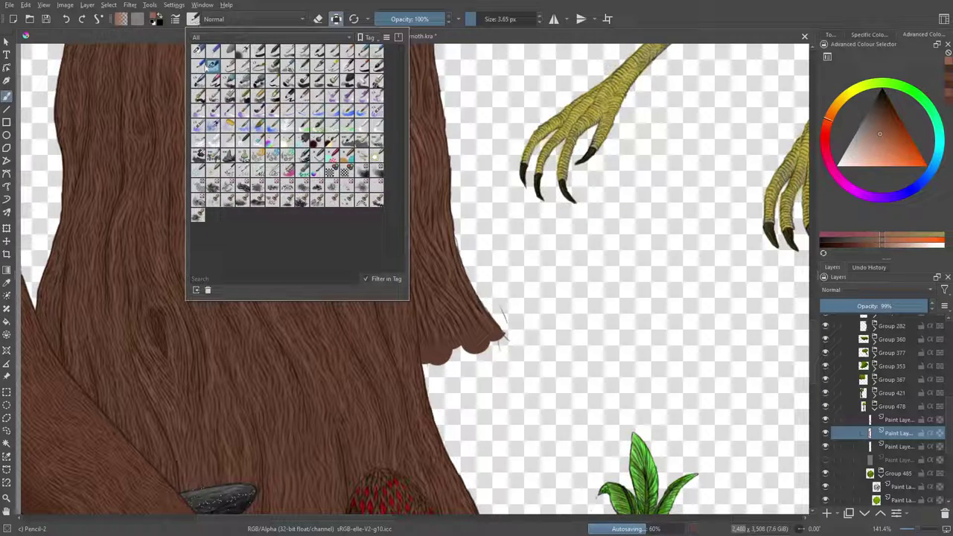
left_click(259, 52)
left_click(279, 54)
right_click(500, 240)
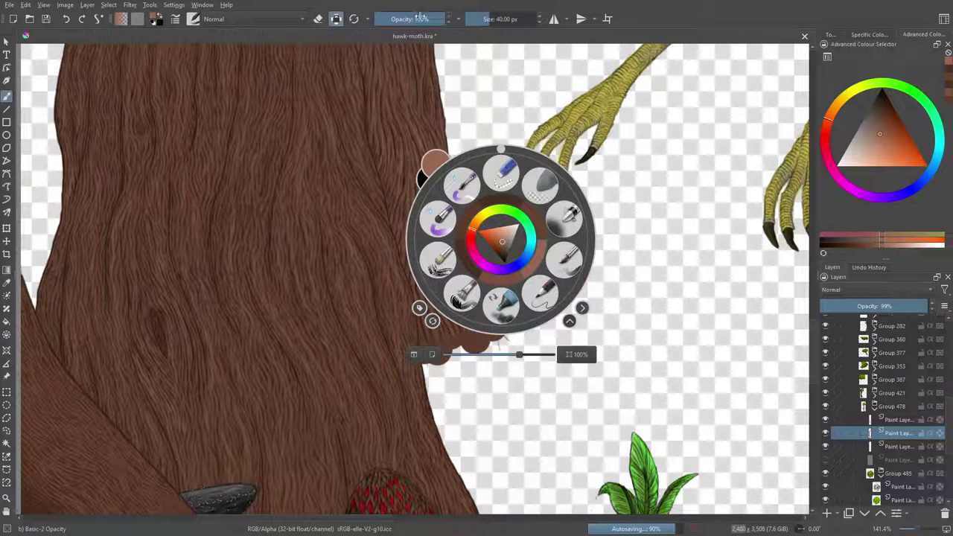
left_click(503, 262)
left_click(510, 297)
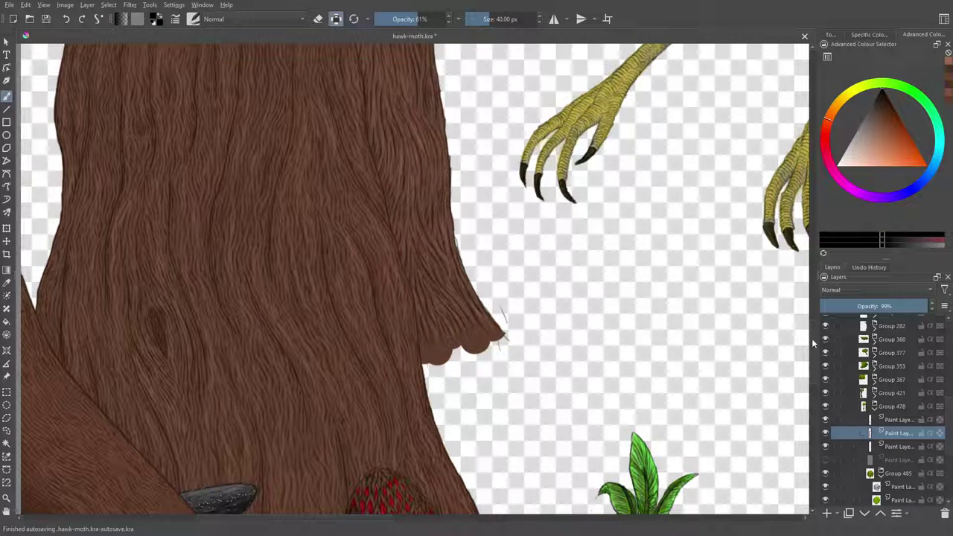
Reduce the brush size to 11.22 px and paint black shading between the bark ridges of the narrow trunk's flared base
scroll(804, 327, "up", 3)
mouse_move(415, 18)
left_mouse_down()
mouse_move(398, 45)
mouse_move(413, 19)
mouse_move(485, 21)
left_mouse_up()
left_click(410, 20)
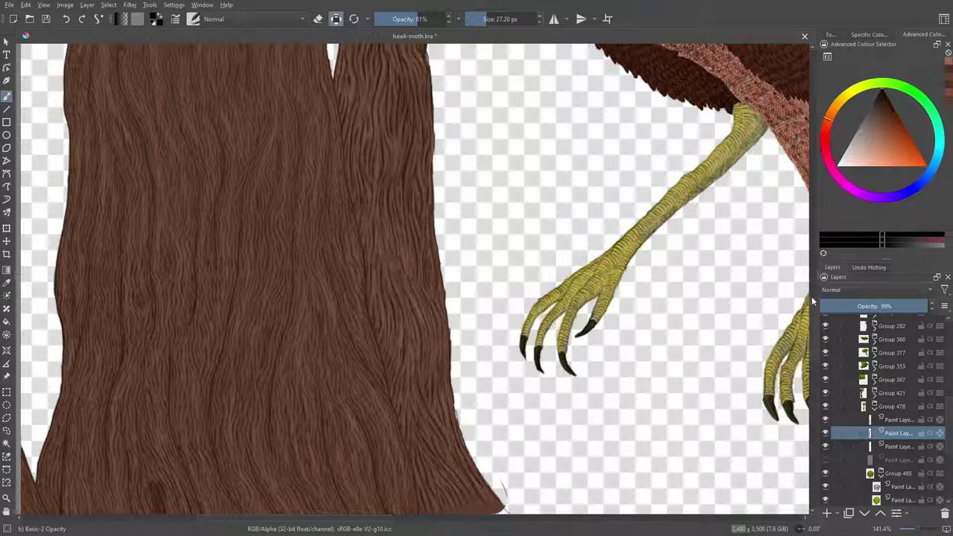
scroll(813, 305, "down", 3)
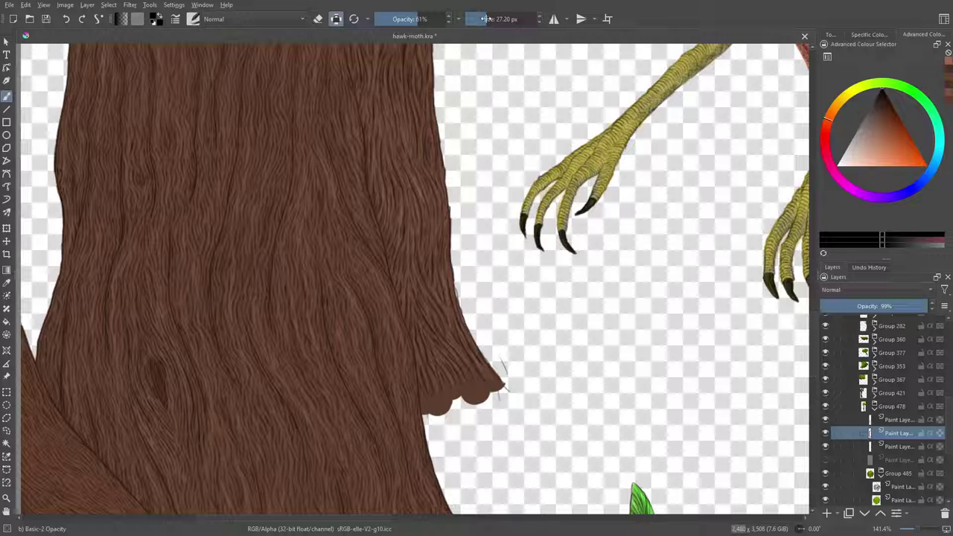
left_click_drag(485, 19, 474, 19)
left_click_drag(422, 260, 425, 280)
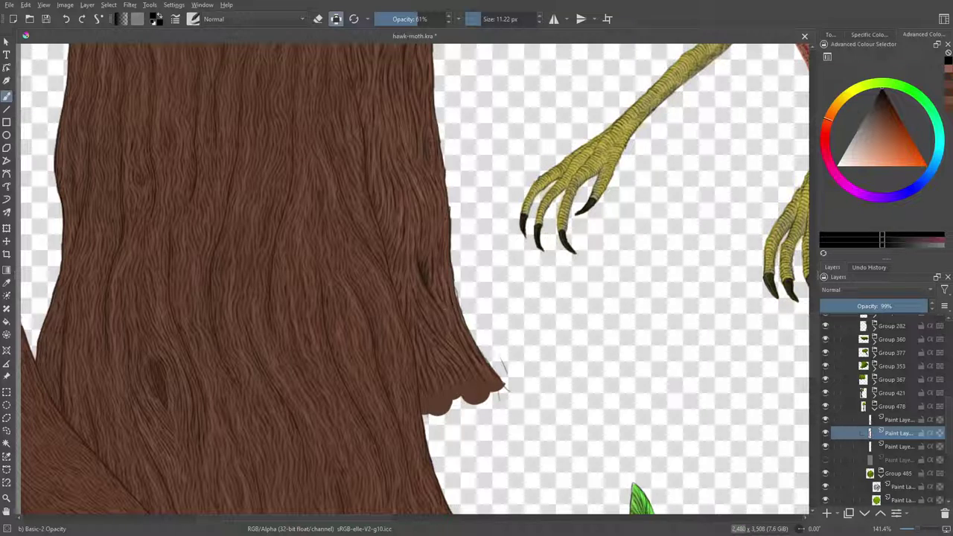
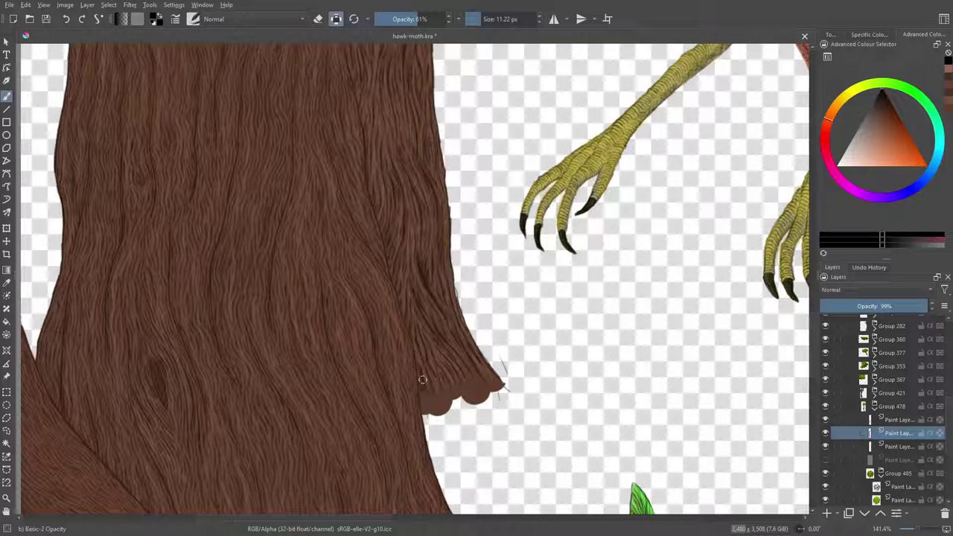
Continue the black shading up the narrow trunk, around the fork and claws and onto the branches above the creature's head
scroll(817, 328, "up", 5)
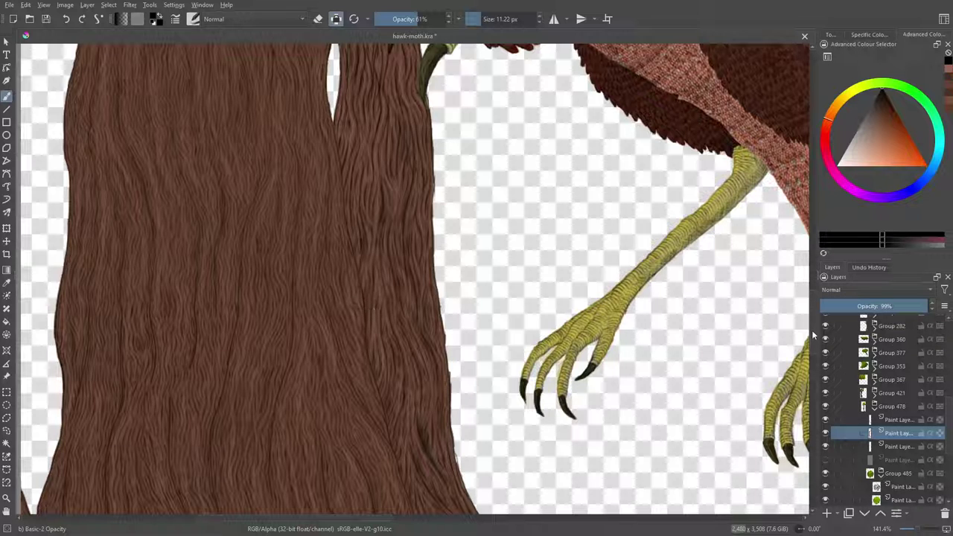
scroll(804, 309, "up", 4)
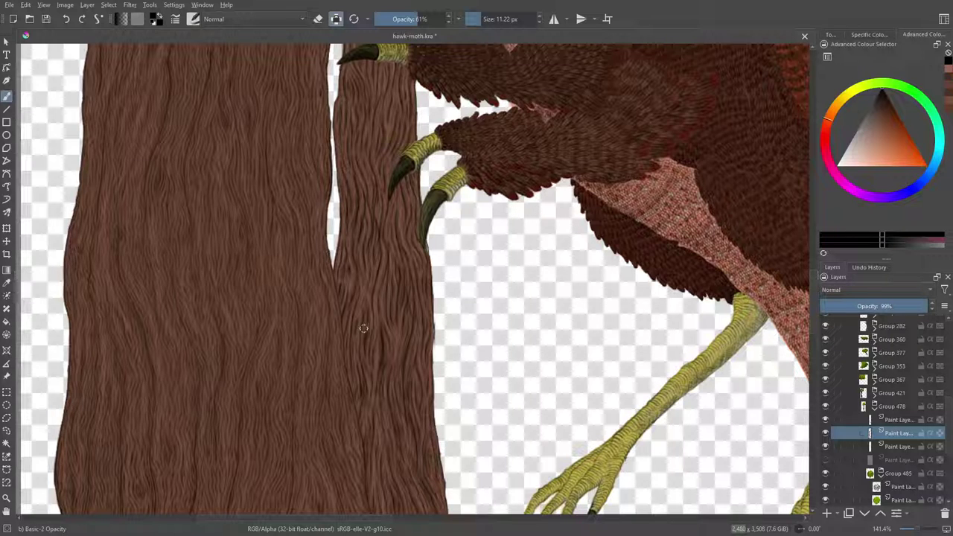
scroll(813, 289, "up", 3)
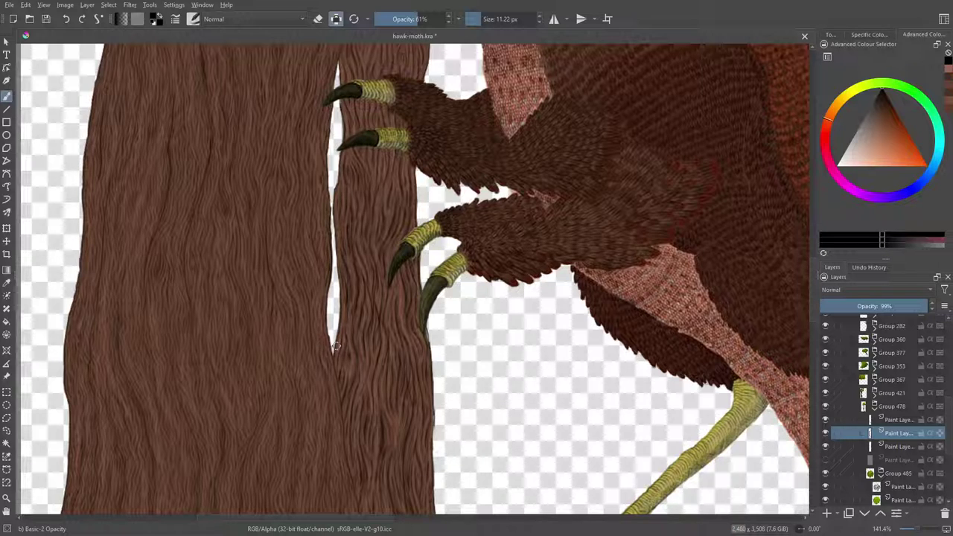
scroll(812, 294, "up", 4)
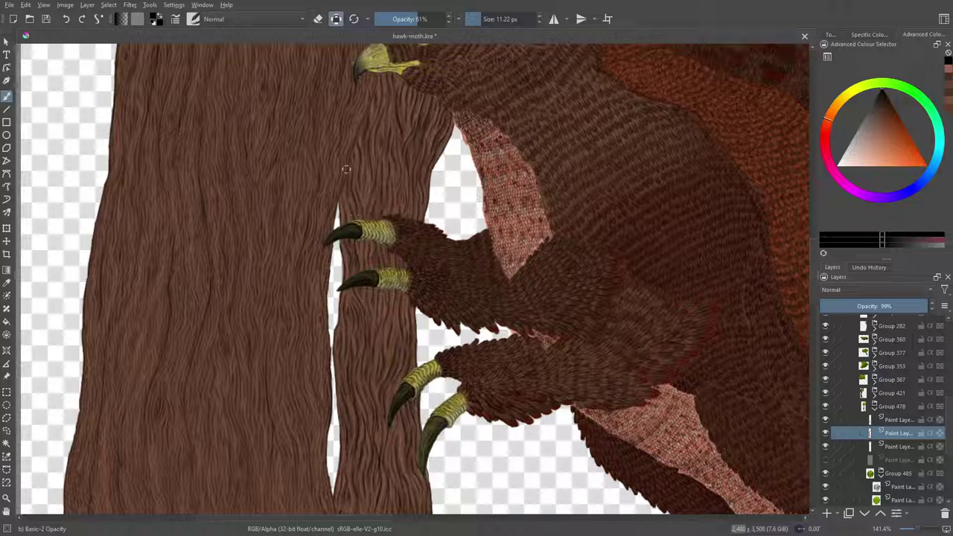
scroll(346, 170, "up", 5)
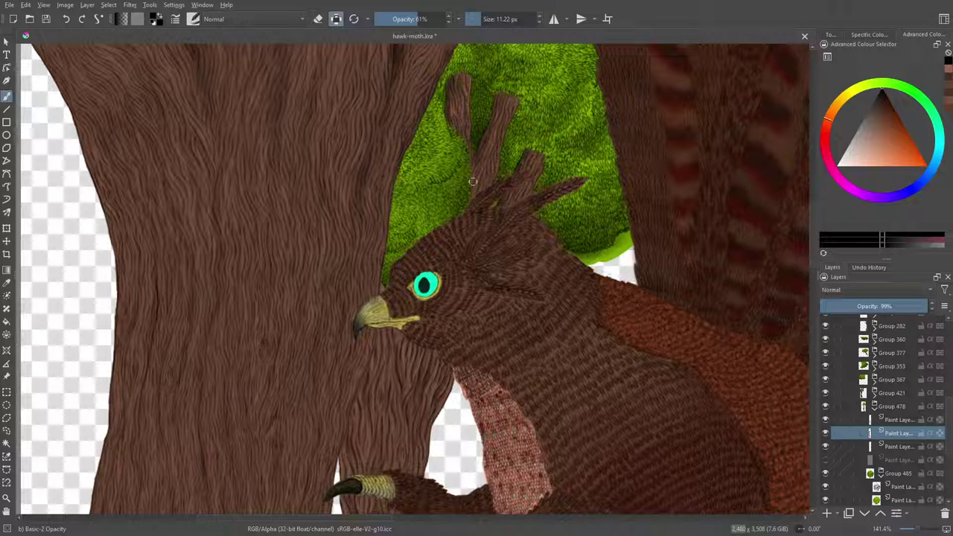
scroll(811, 253, "down", 5)
scroll(815, 315, "up", 2)
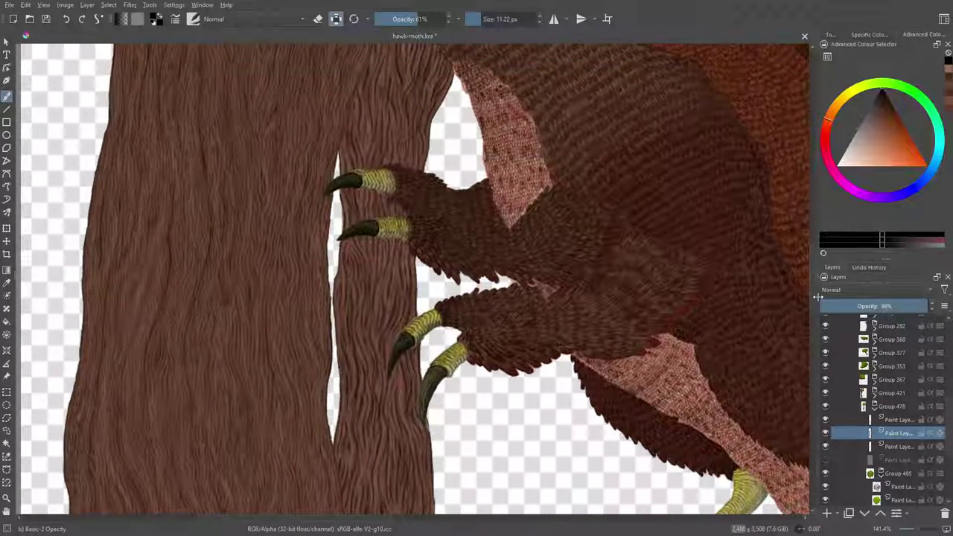
Continue the black shading down the narrow trunk's edge along the gap, from the upper claws towards the base
left_click_drag(339, 148, 344, 230)
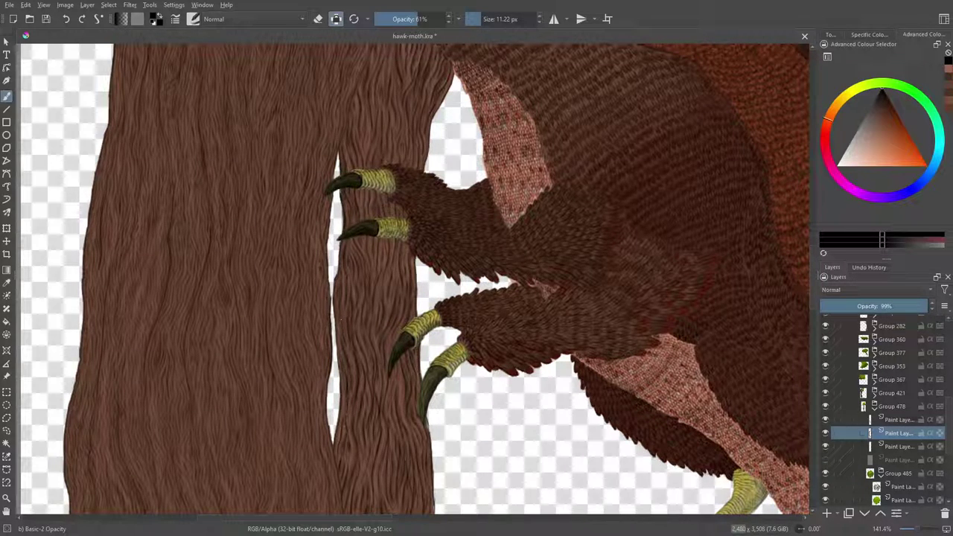
left_click_drag(339, 346, 343, 390)
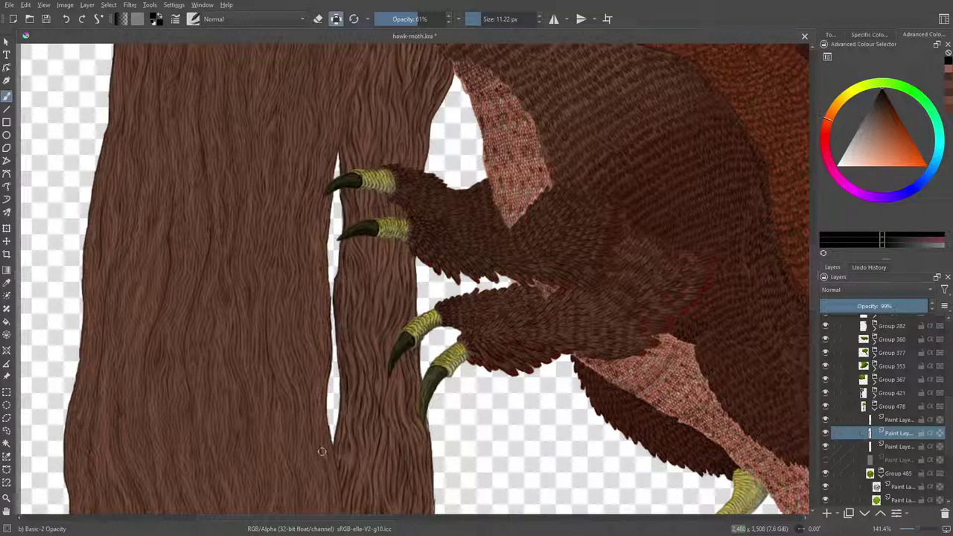
scroll(812, 298, "down", 3)
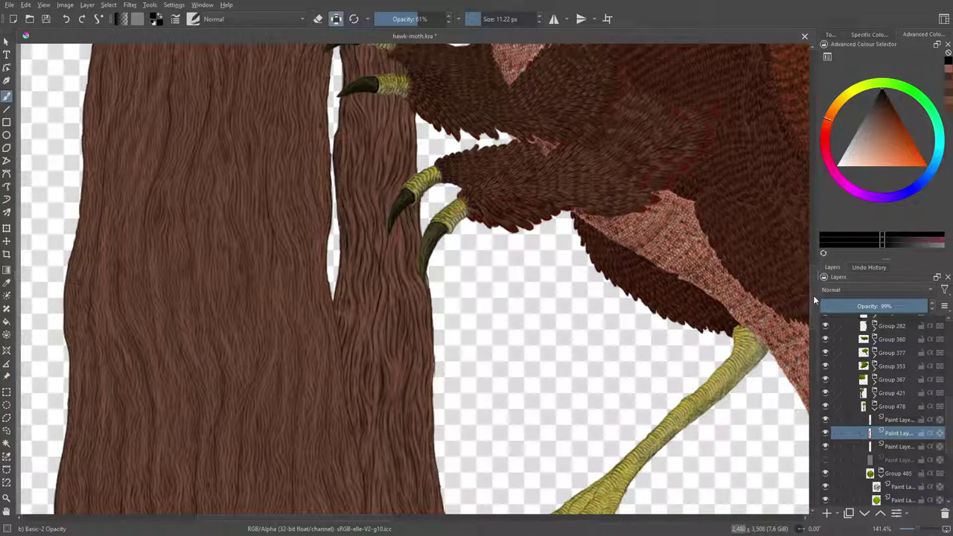
scroll(799, 266, "down", 3)
Try a white highlight stroke at 42% opacity on the narrow trunk above the upper claws and undo it
right_click(298, 224)
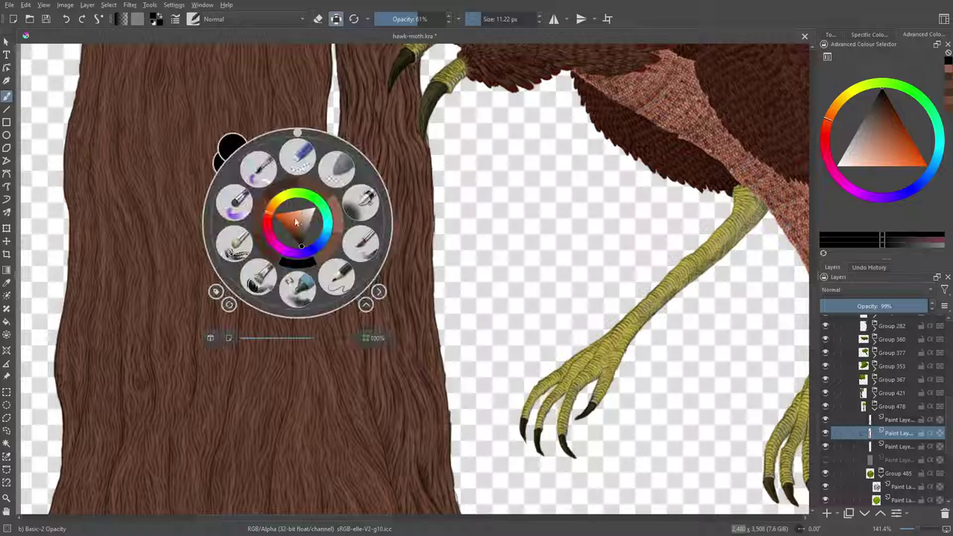
left_click(321, 211)
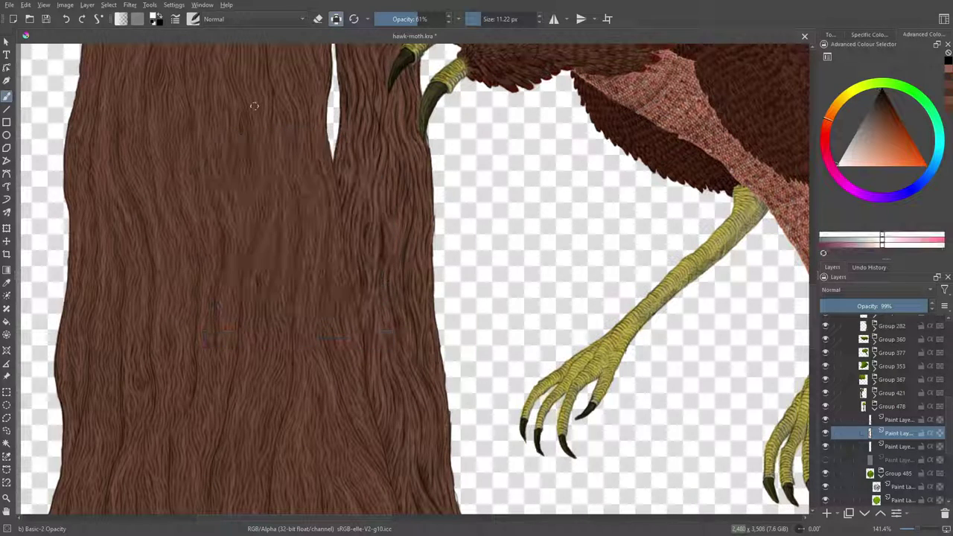
scroll(258, 53, "up", 4)
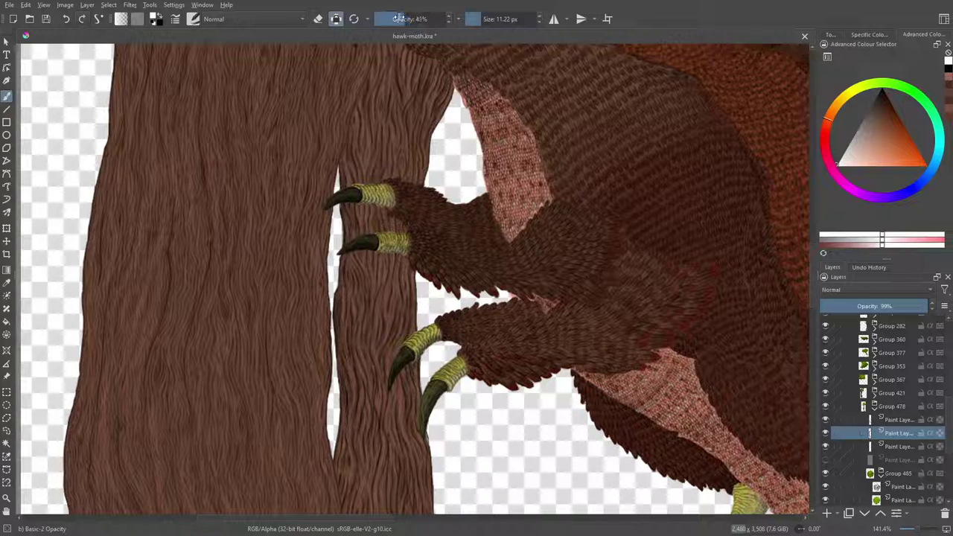
left_click(399, 19)
left_click_drag(365, 127, 368, 149)
left_click(66, 19)
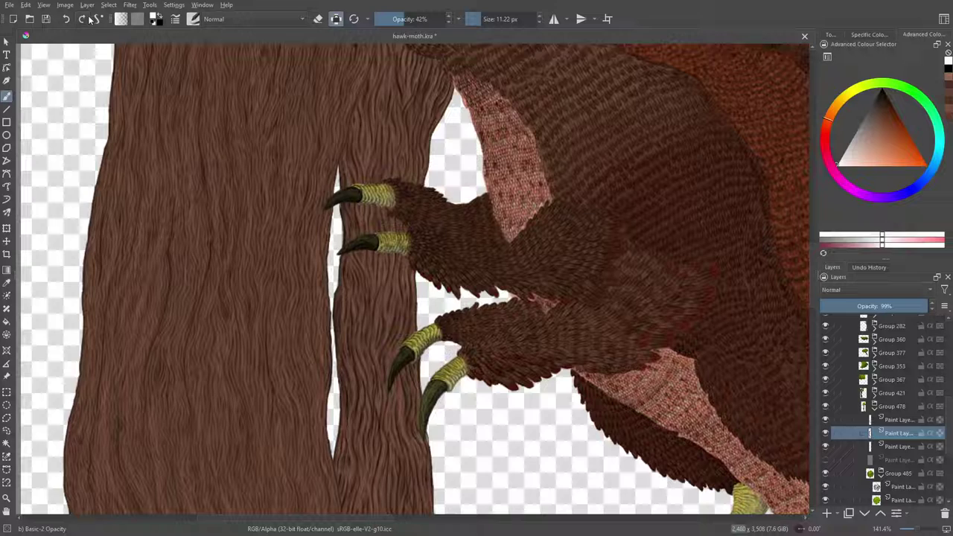
Test the white highlight at 28% opacity, undo the stroke, and lower the opacity to 13% and 5%
left_click(392, 19)
left_click_drag(363, 154, 366, 139)
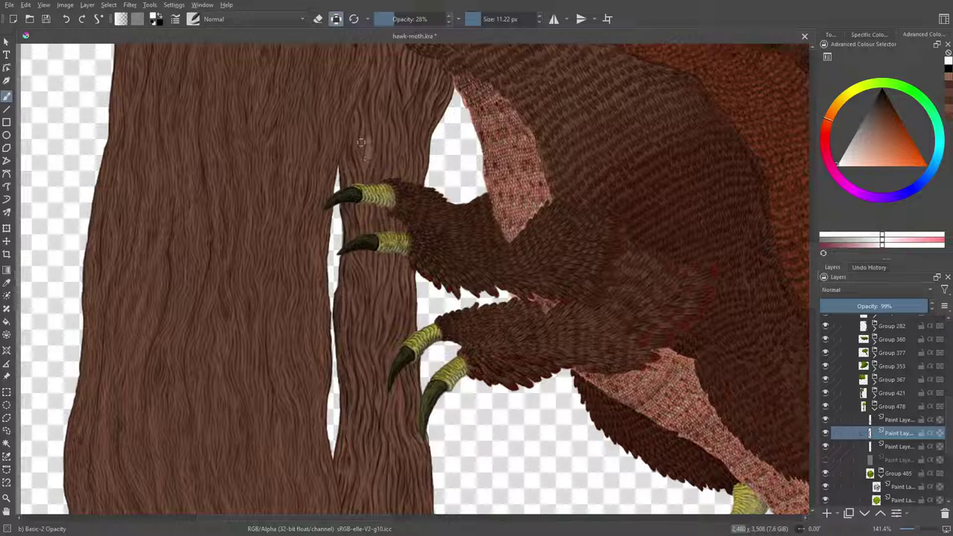
left_click(66, 18)
left_click(384, 19)
left_click(381, 19)
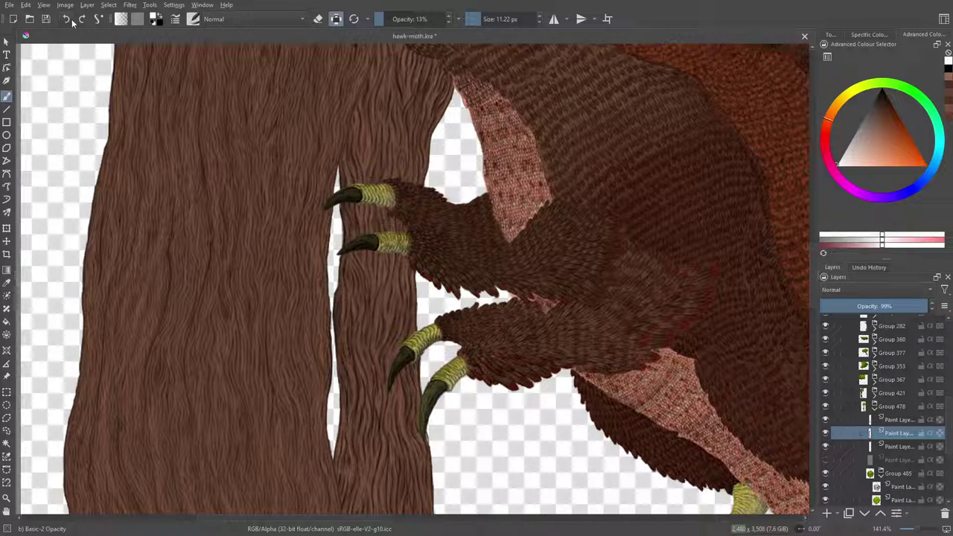
left_click(380, 19)
Change the brush colour to a muted pinkish brown for the bark highlights
right_click(362, 171)
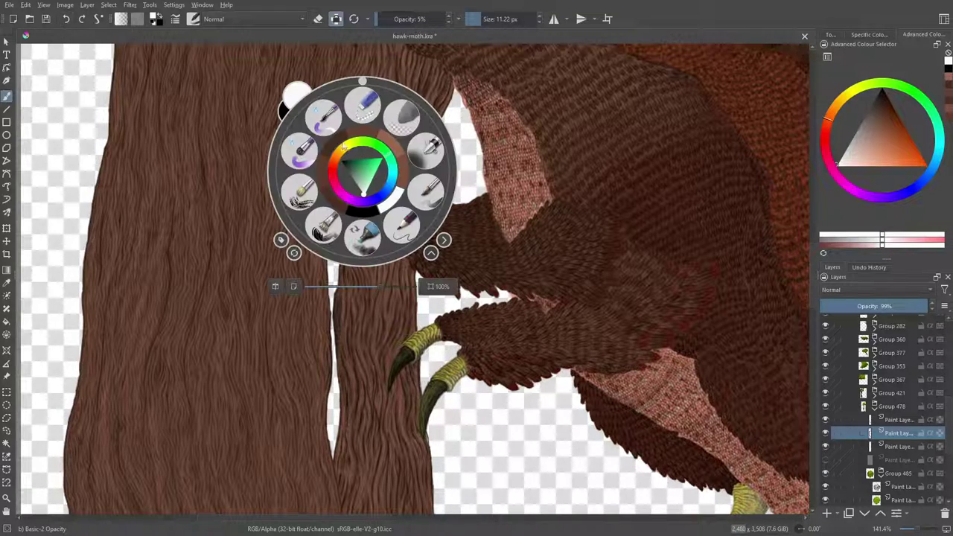
left_click(331, 173)
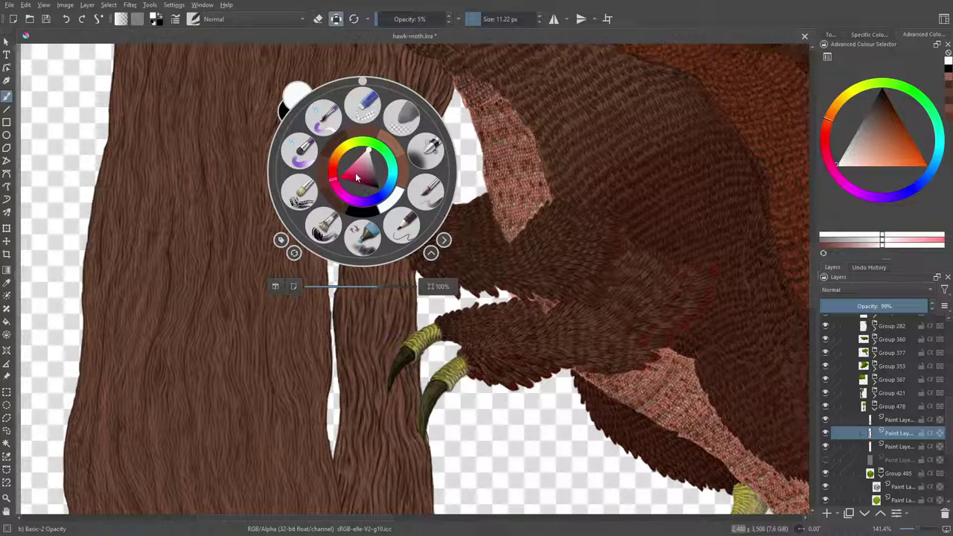
left_click(355, 173)
left_click(332, 174)
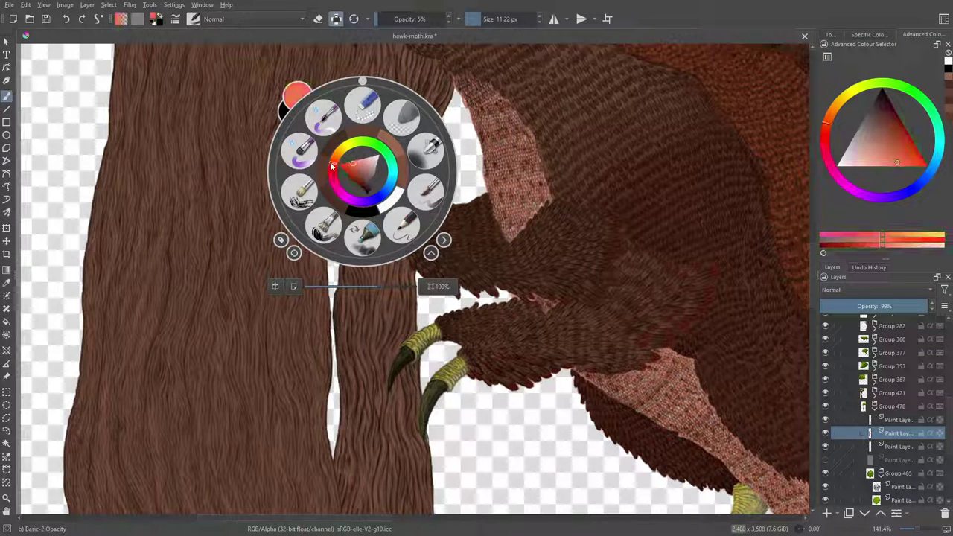
left_click(354, 170)
left_click(359, 168)
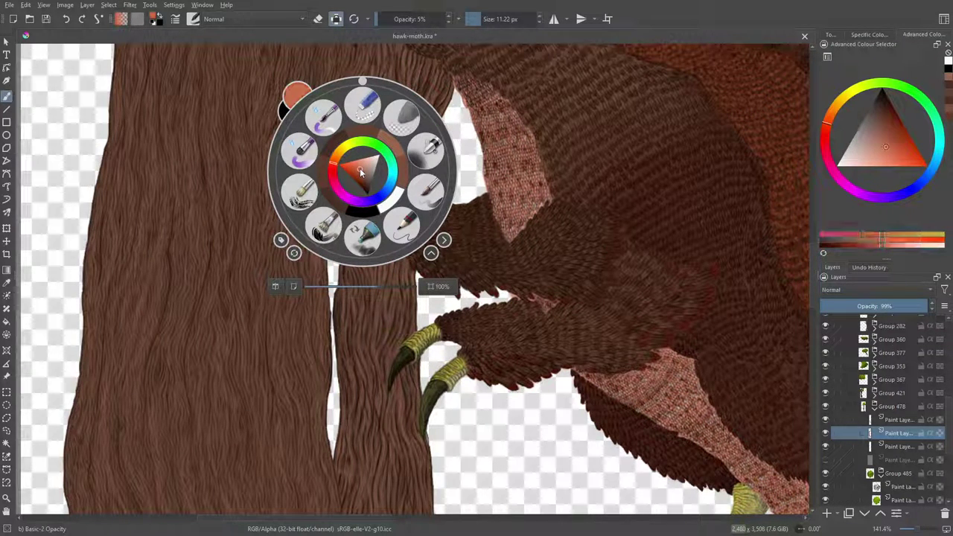
left_click(361, 176)
left_click(360, 173)
left_click(365, 170)
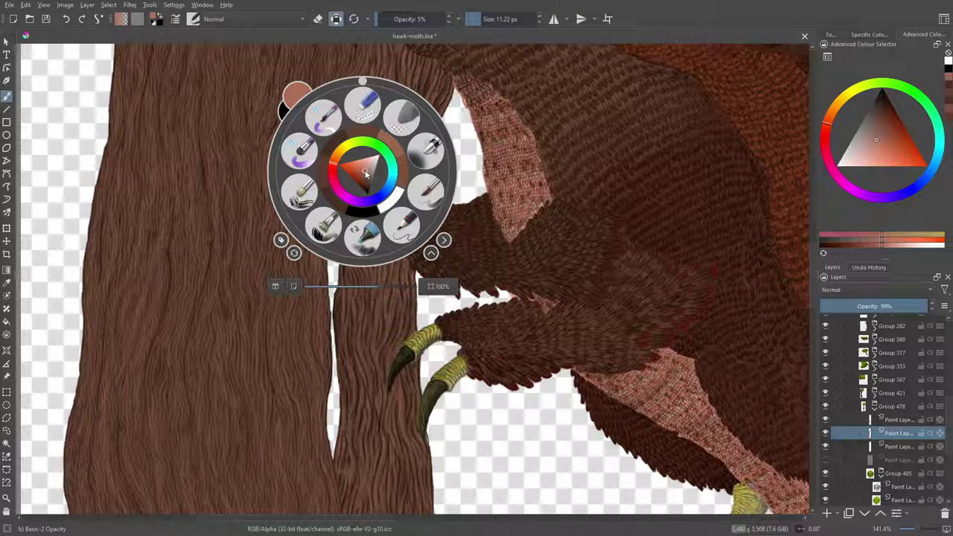
left_click(299, 54)
Raise the brush opacity to 22% and paint soft pinkish-brown highlights along the narrow trunk around the claws
left_click(365, 143)
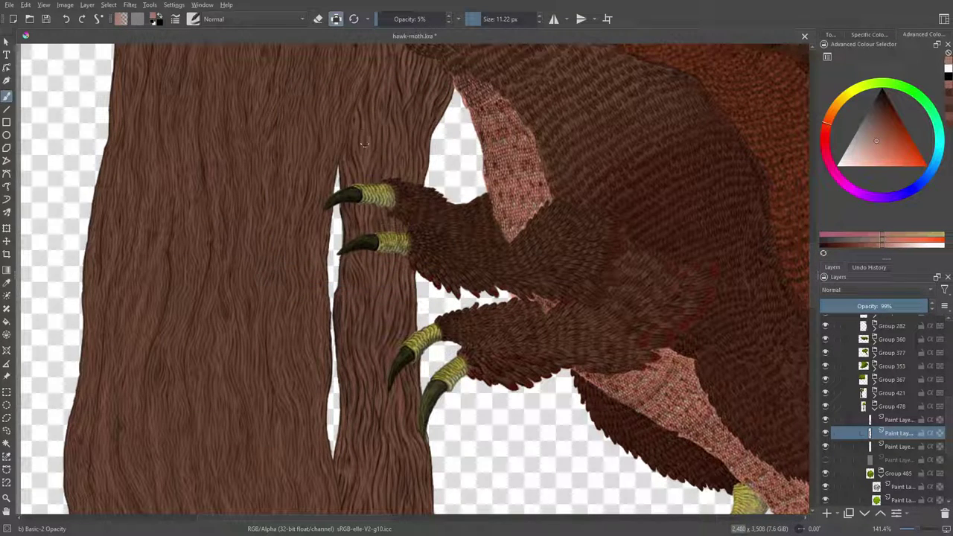
left_click_drag(379, 20, 393, 22)
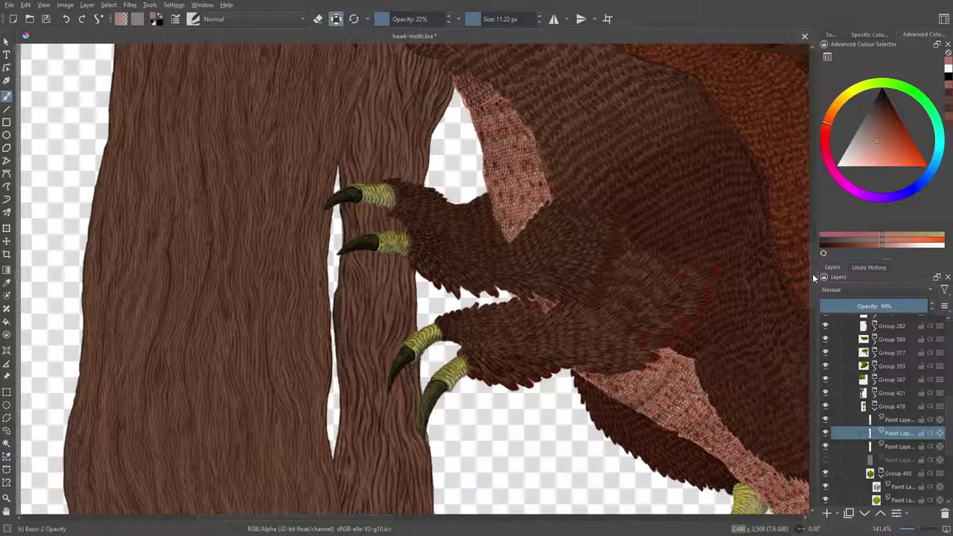
scroll(388, 230, "down", 5)
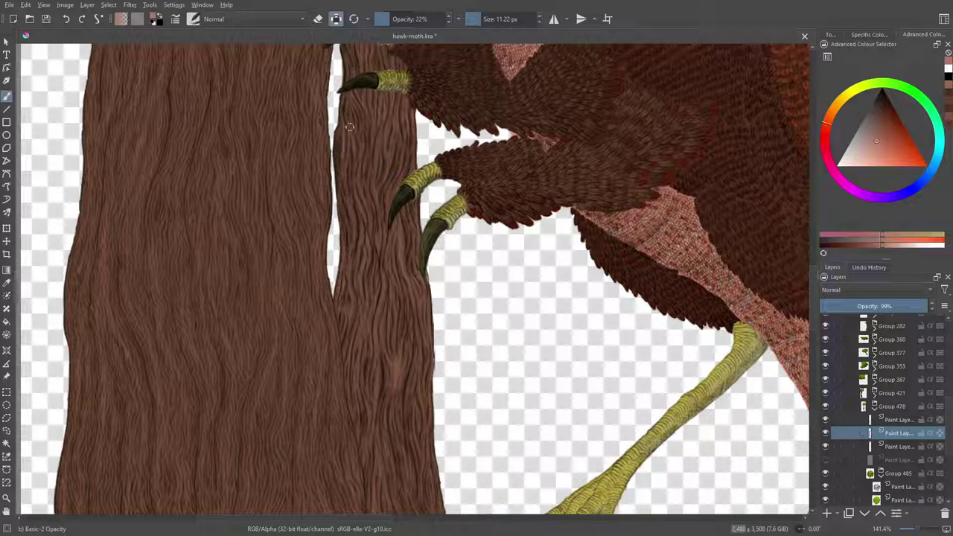
scroll(809, 290, "up", 5)
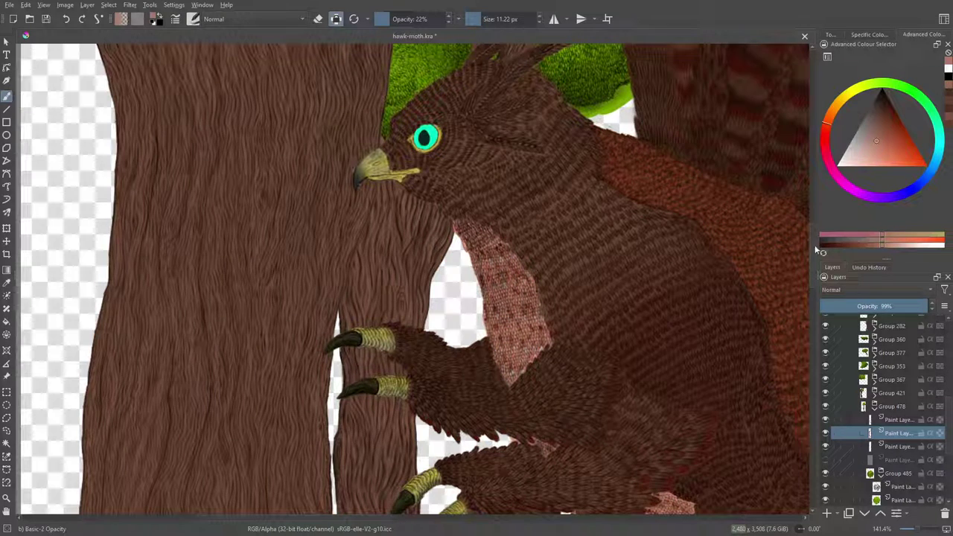
scroll(810, 233, "up", 3)
Sample a brown from the narrow trunk's bark below the claws and adjust it slightly as the brush colour
scroll(804, 232, "down", 1)
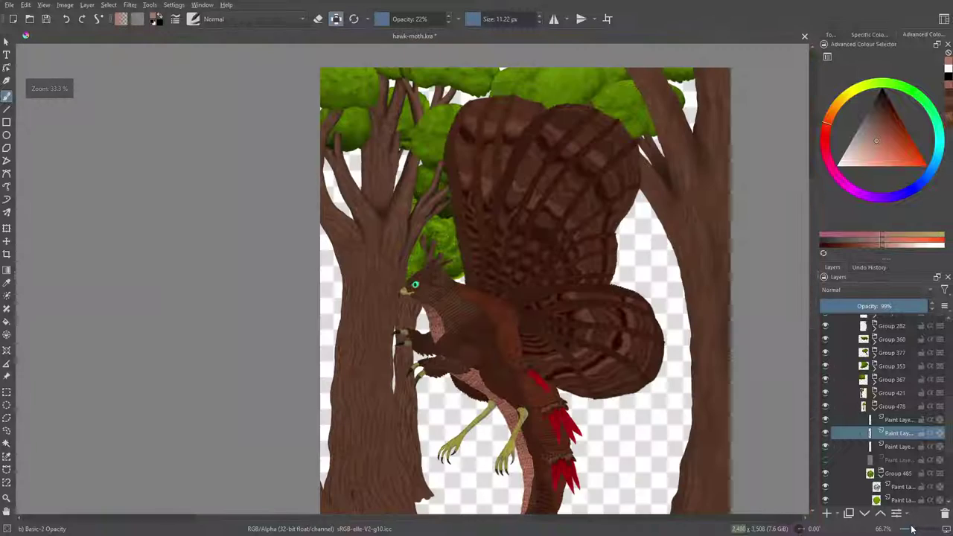
left_click(909, 529)
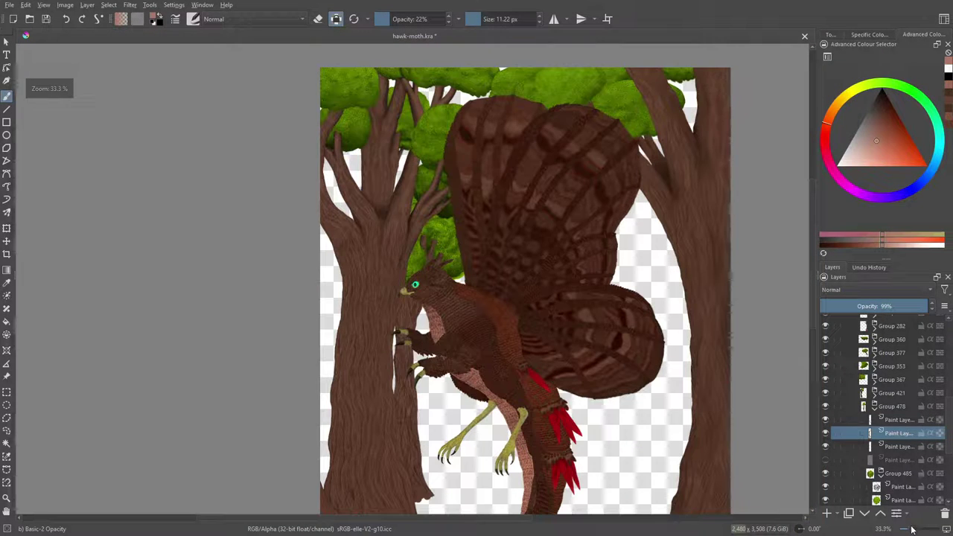
scroll(911, 529, "up", 1)
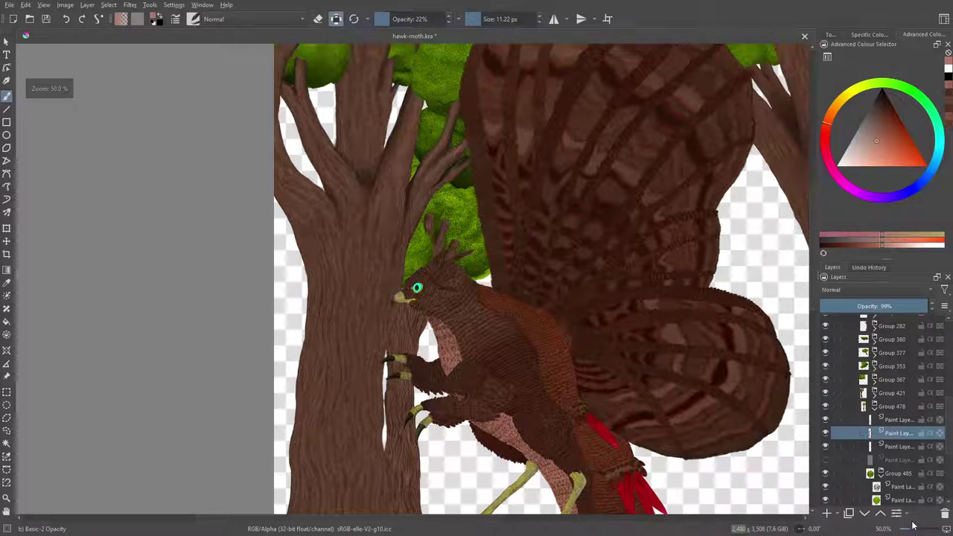
scroll(804, 343, "down", 2)
scroll(816, 344, "down", 1)
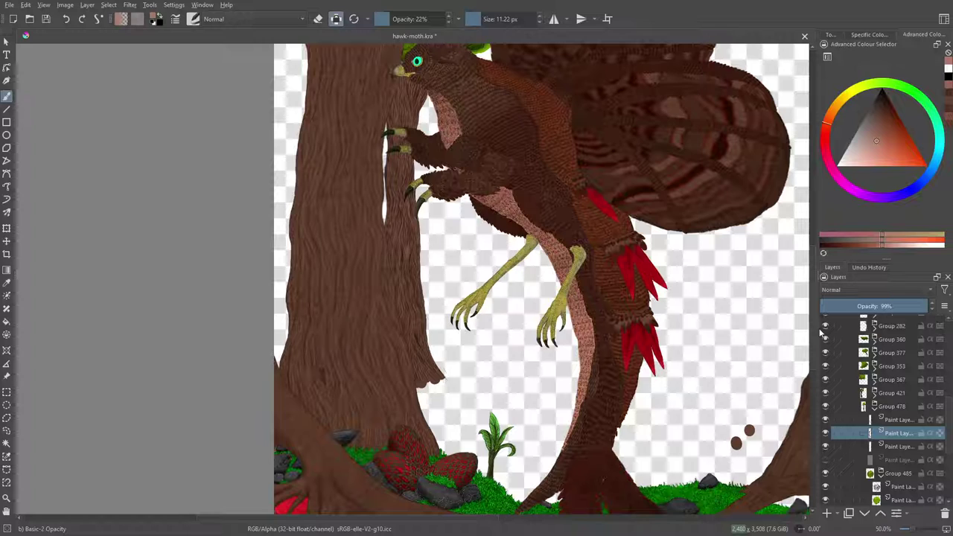
left_click(7, 282)
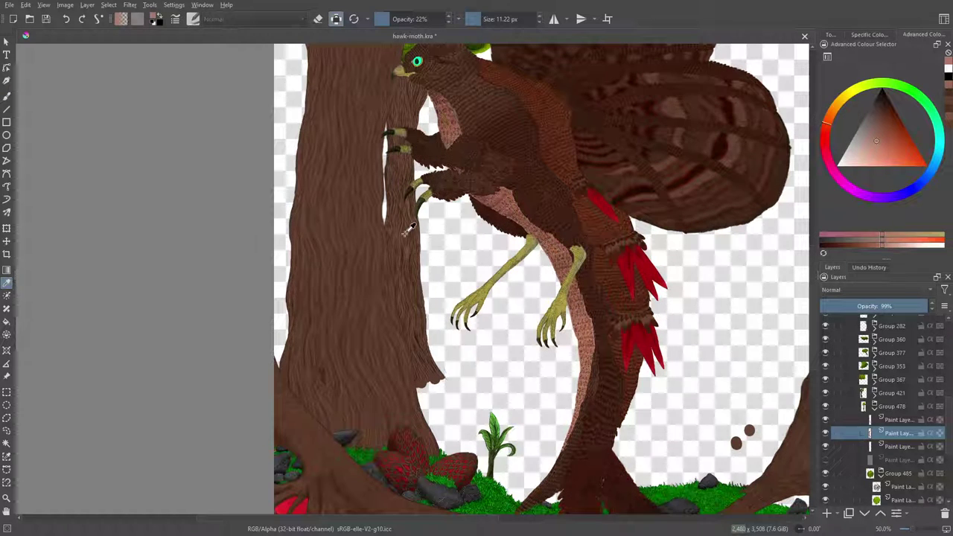
left_click_drag(409, 238, 408, 238)
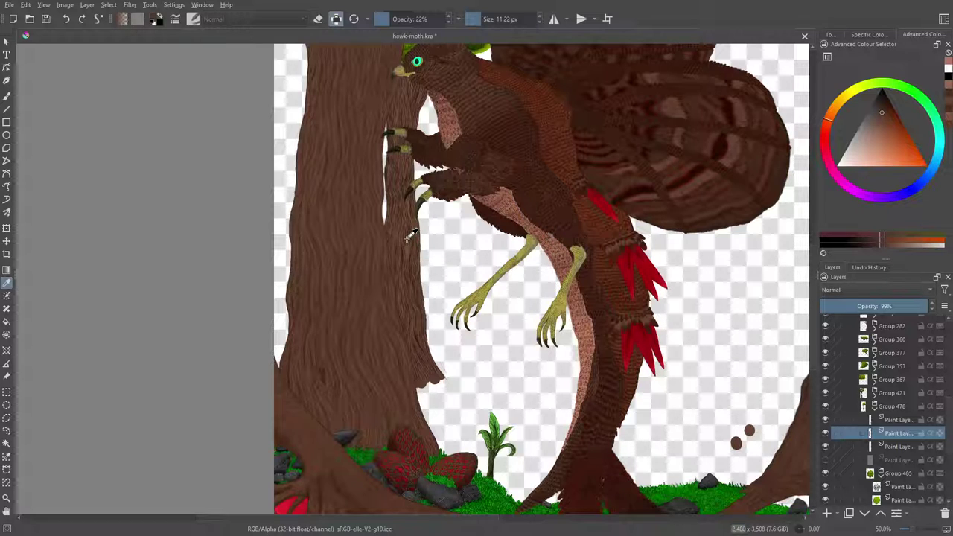
left_click(6, 96)
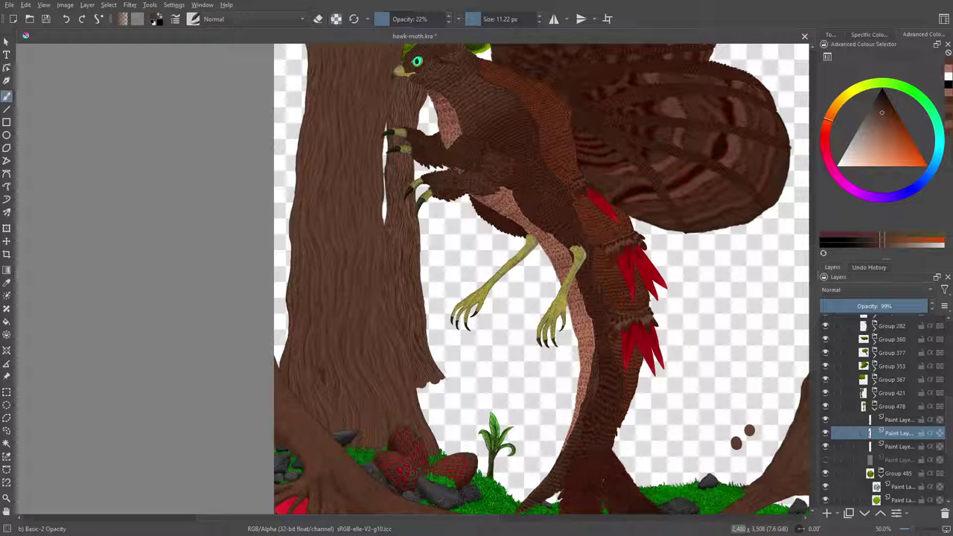
right_click(389, 211)
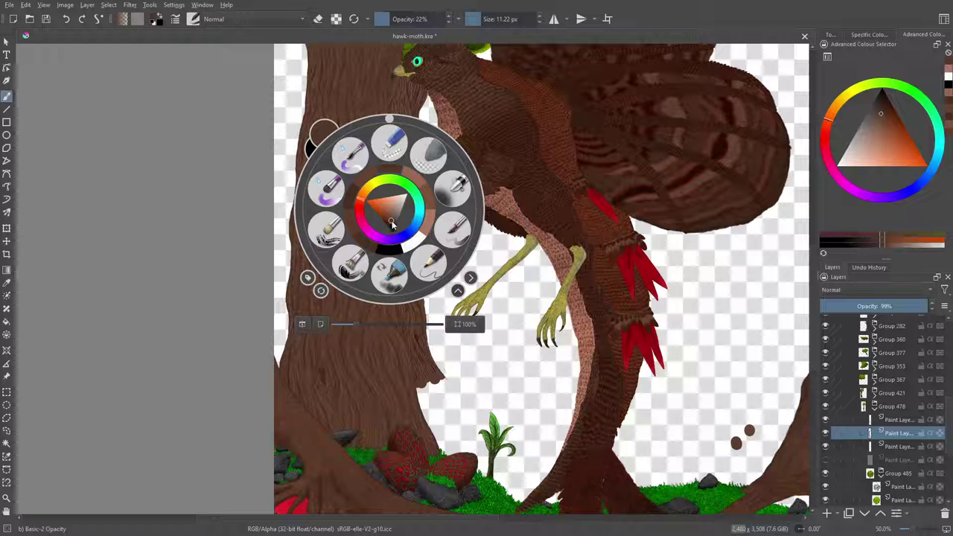
left_click(392, 225)
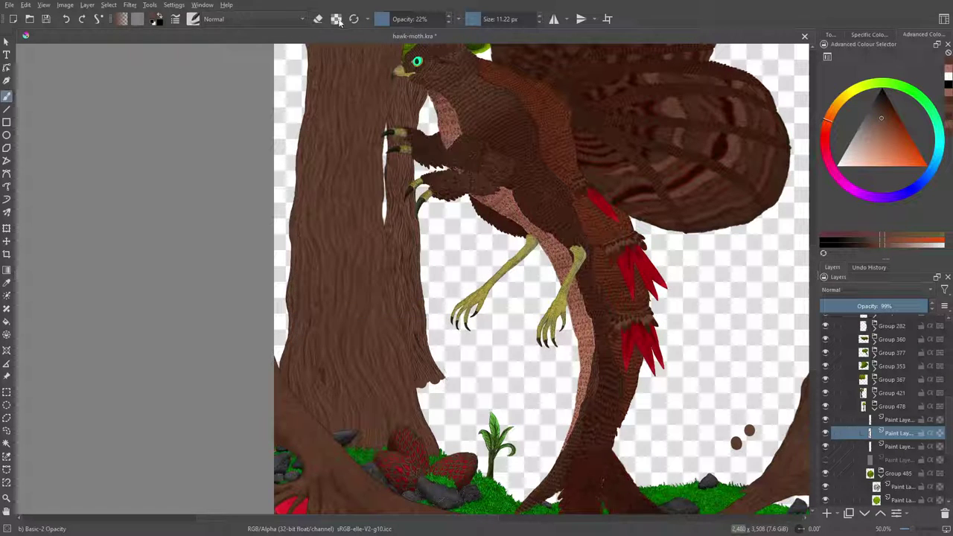
Switch to the Pencil-2 brush at 3.65 px and 100% opacity and choose a lighter greyish brown
key("F6")
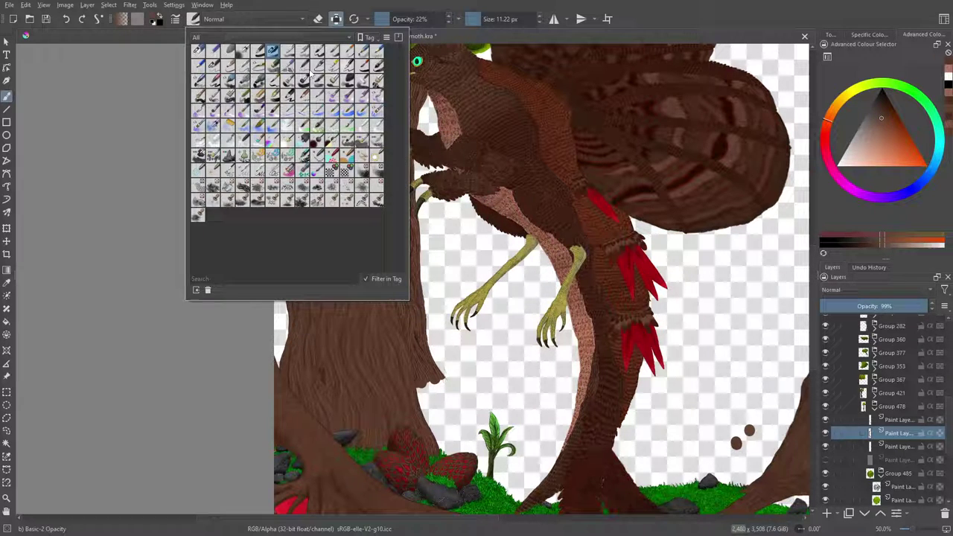
left_click(215, 68)
key("F6")
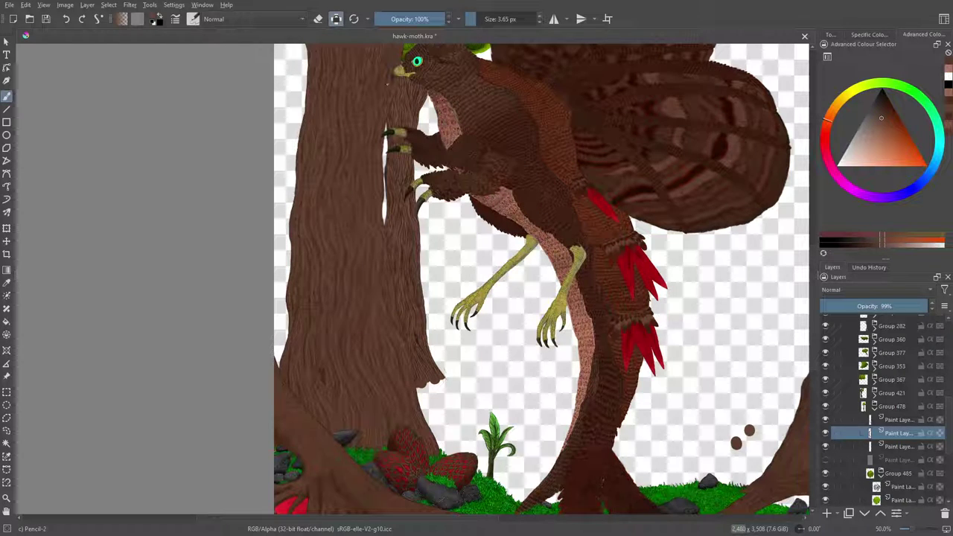
right_click(402, 220)
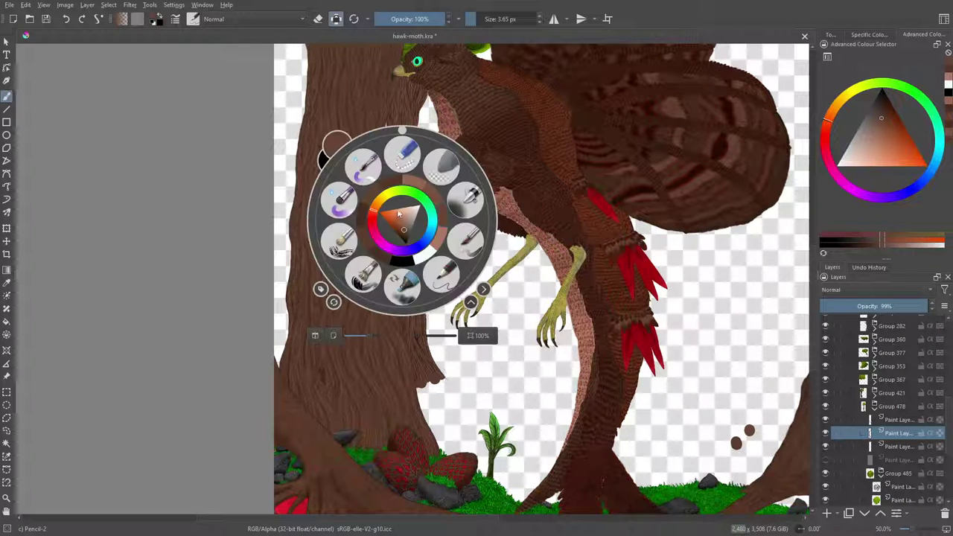
left_click(404, 230)
right_click(404, 230)
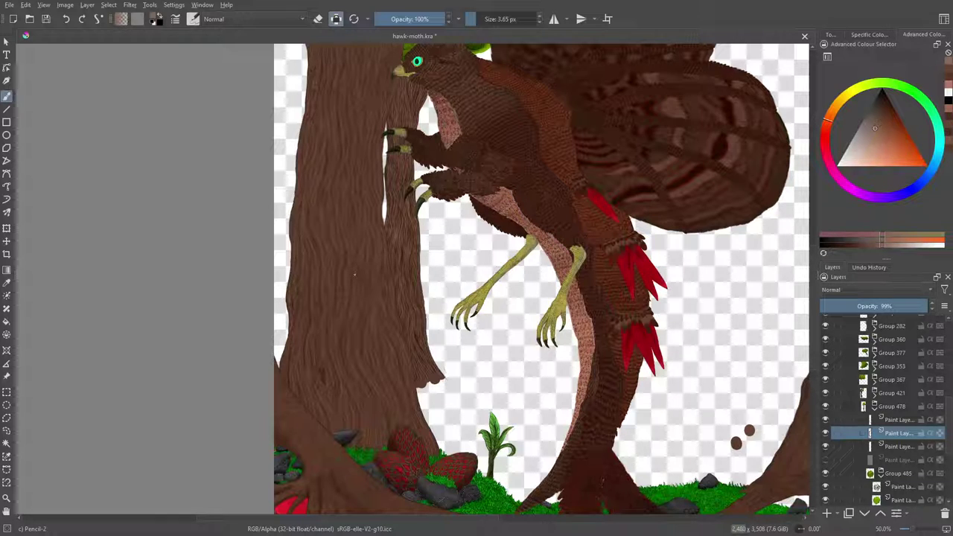
Examine the narrow trunk's bark texture against the whole painting and in close-up
scroll(912, 530, "up", 2)
scroll(910, 530, "down", 3)
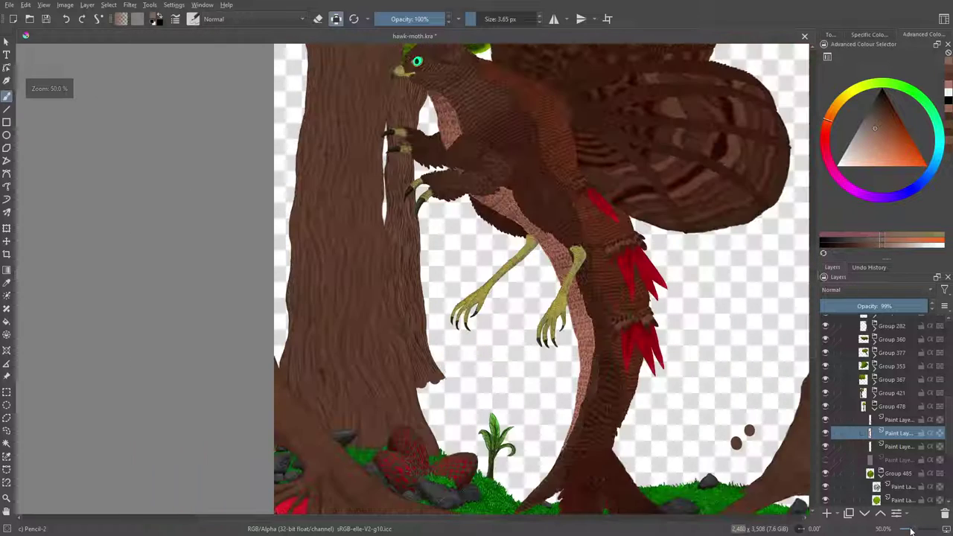
scroll(908, 530, "up", 1)
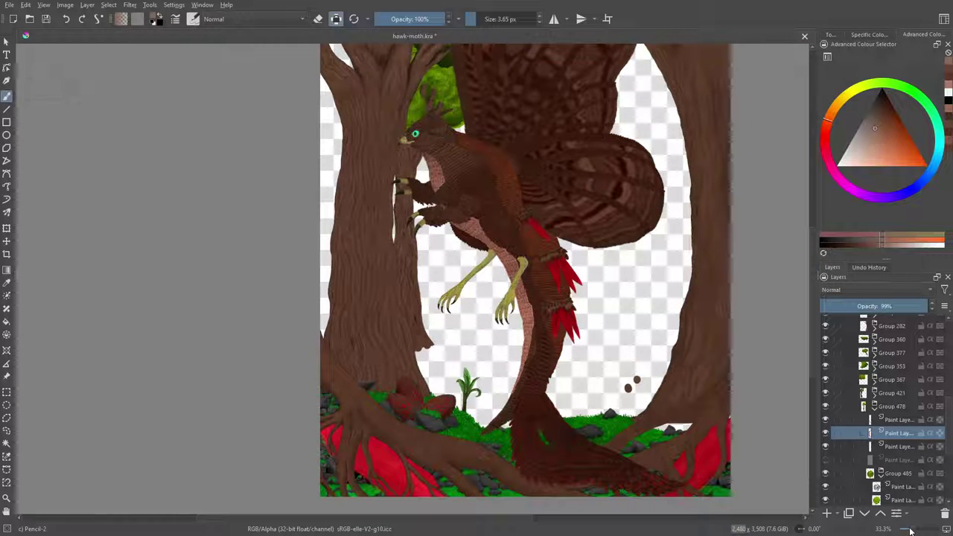
scroll(908, 530, "down", 2)
scroll(906, 530, "up", 1)
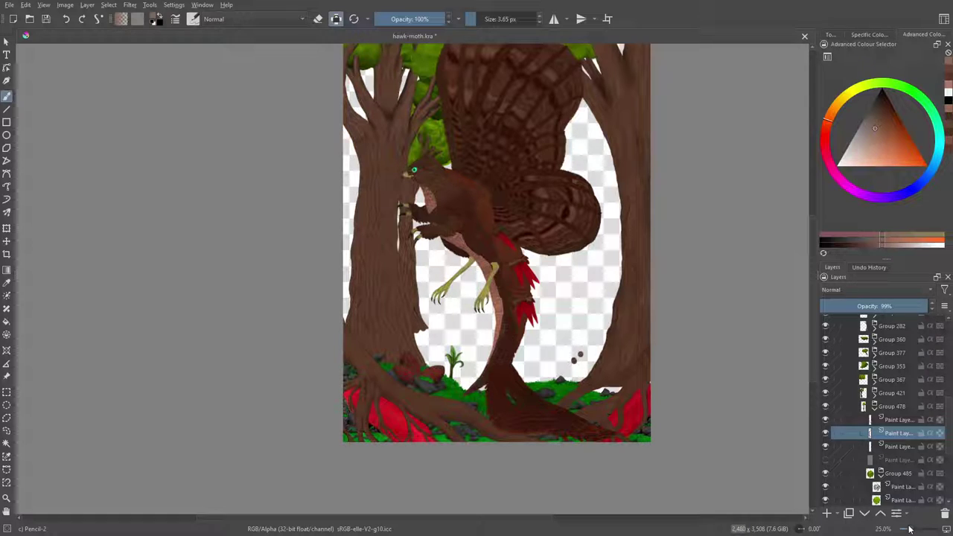
left_click(908, 529)
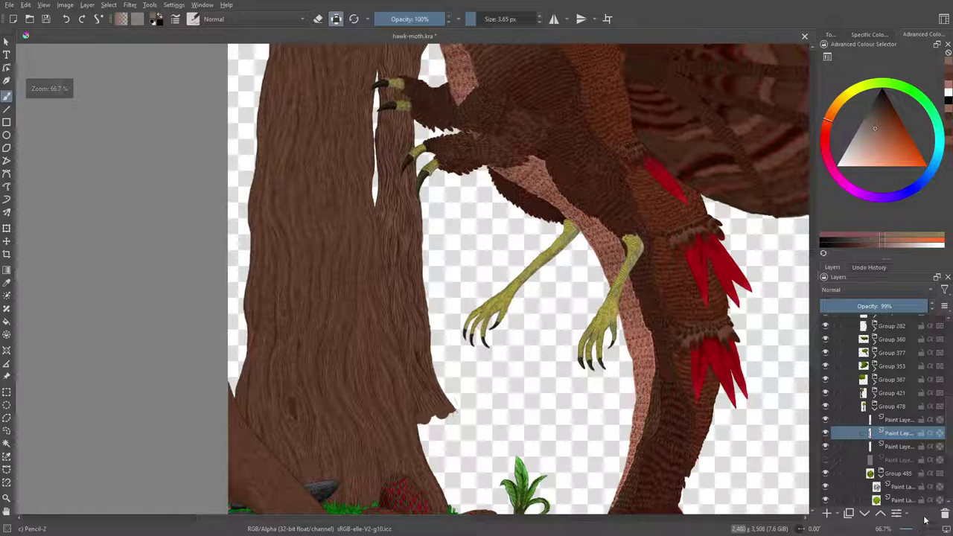
Collapse Group 478 and check what Groups 478, 421 and 367 contain by hiding and reshowing each one
scroll(811, 278, "down", 5)
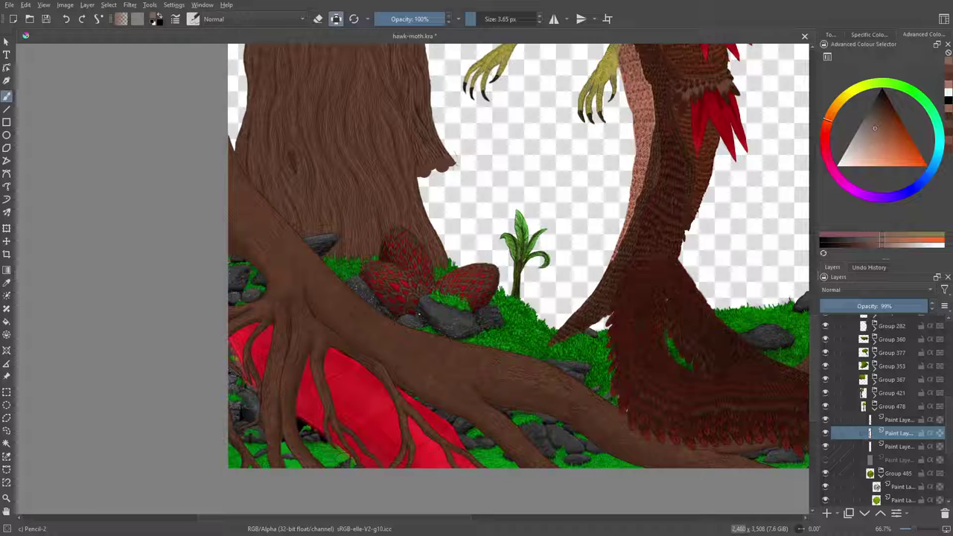
left_click(874, 408)
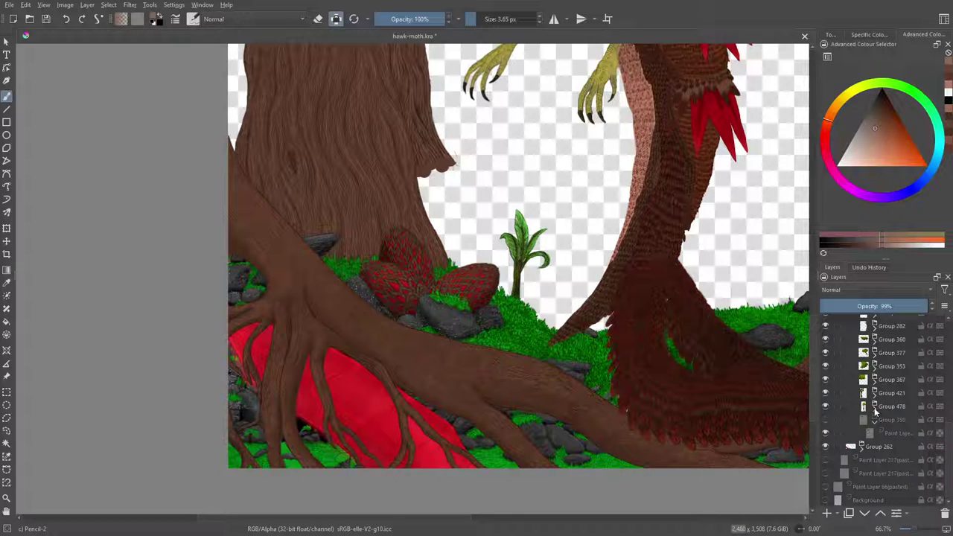
left_click(824, 408)
left_click(825, 407)
left_click(824, 393)
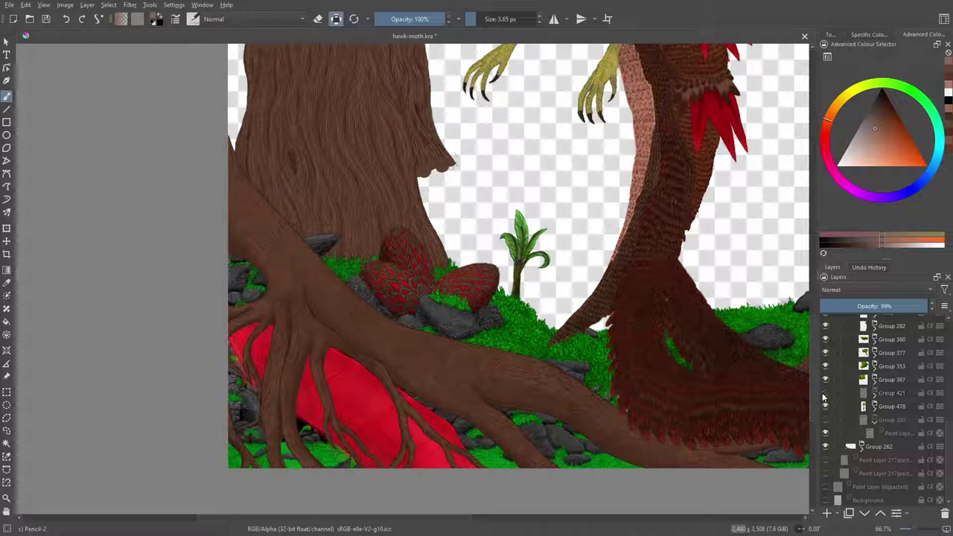
left_click(824, 393)
left_click(824, 380)
left_click(824, 381)
Collapse Group 344, then hide and reshow it and Group 262 to identify their parts of the scene
scroll(867, 384, "up", 5)
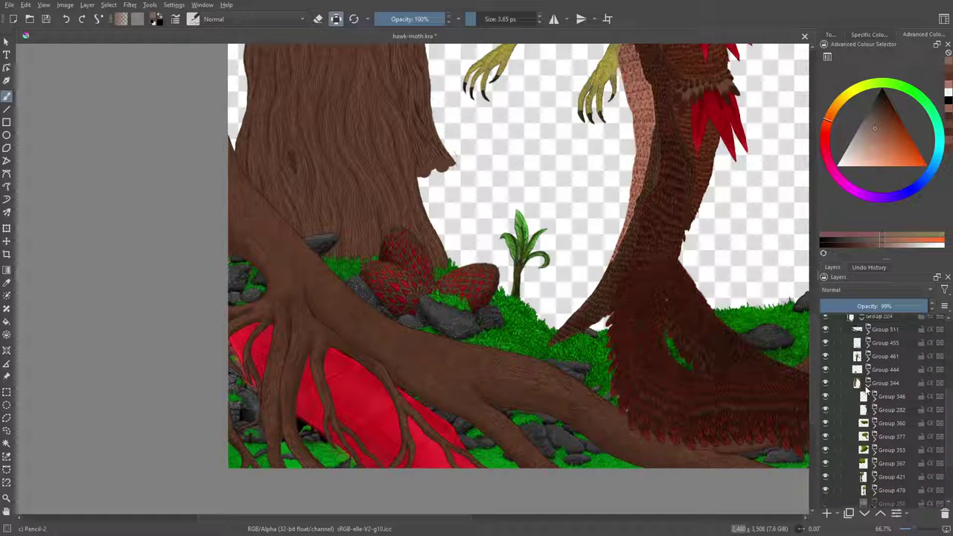
left_click(825, 431)
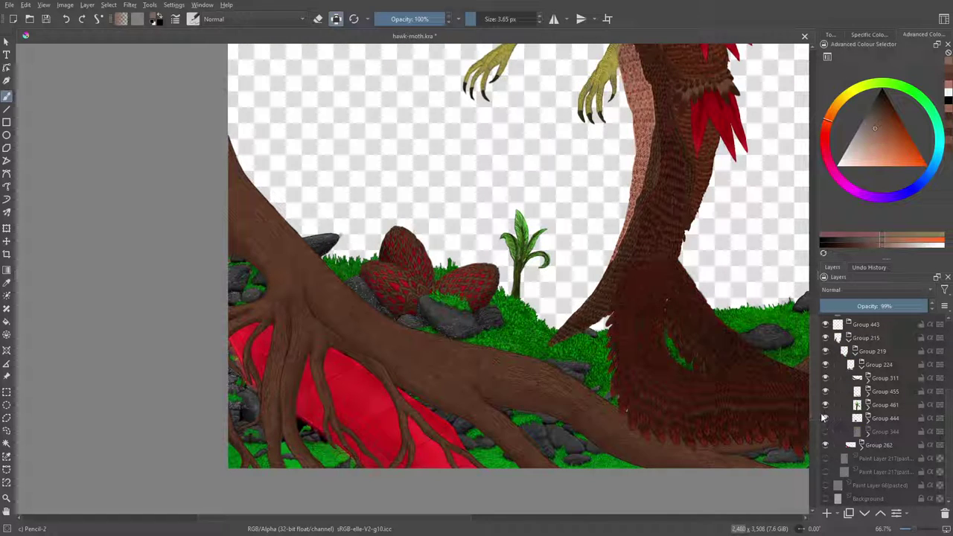
left_click(824, 431)
left_click(825, 445)
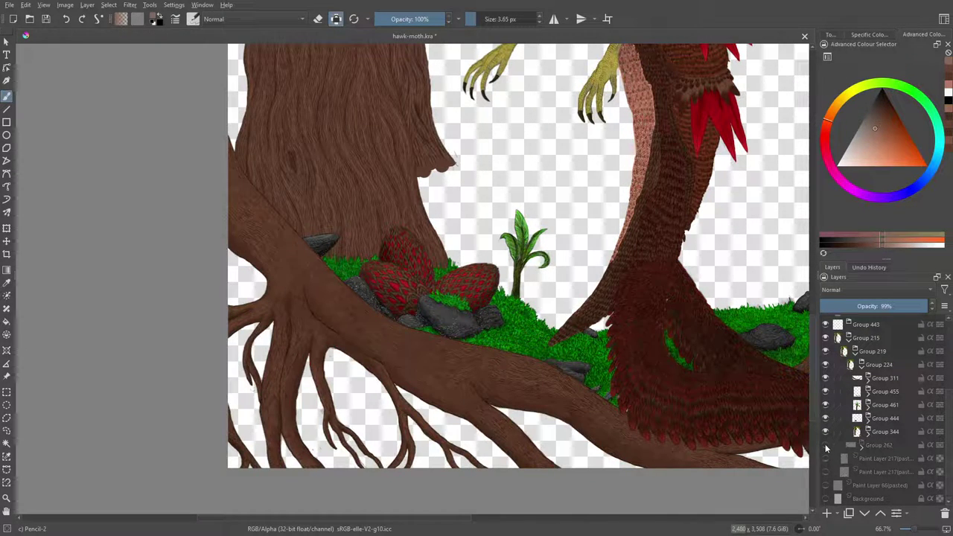
left_click(825, 445)
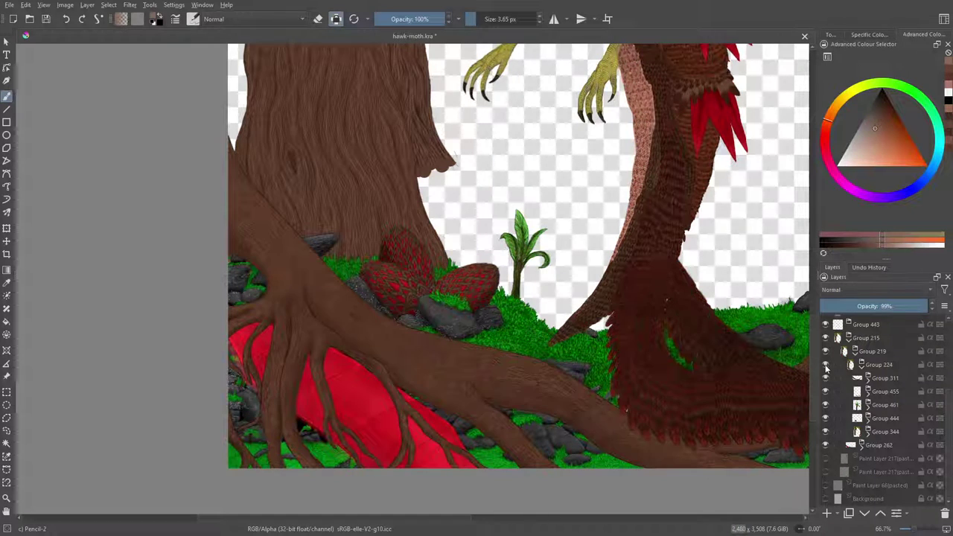
Hide and reshow Groups 224, 311 and 455 one after another to identify what each contains
left_click(824, 365)
left_click(825, 364)
left_click(825, 378)
left_click(824, 378)
left_click(825, 391)
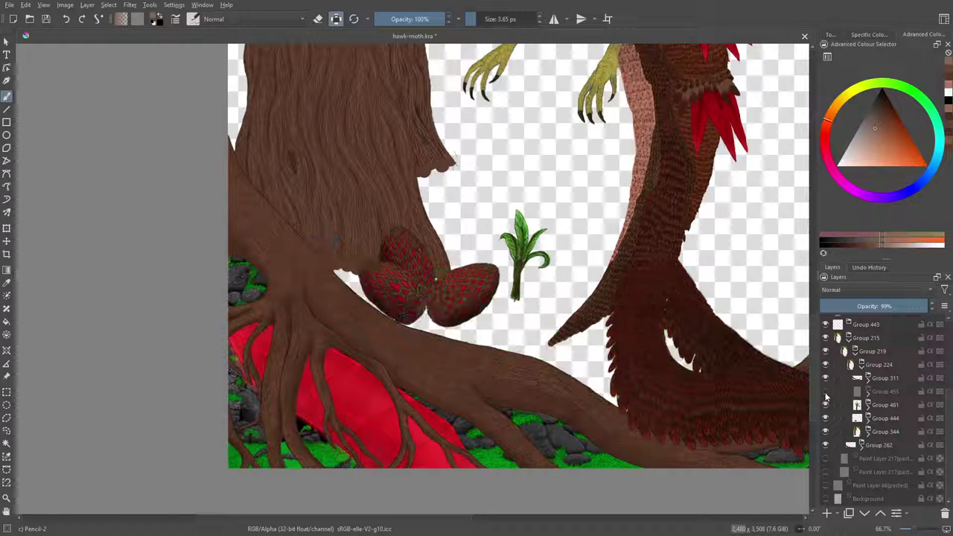
left_click(824, 391)
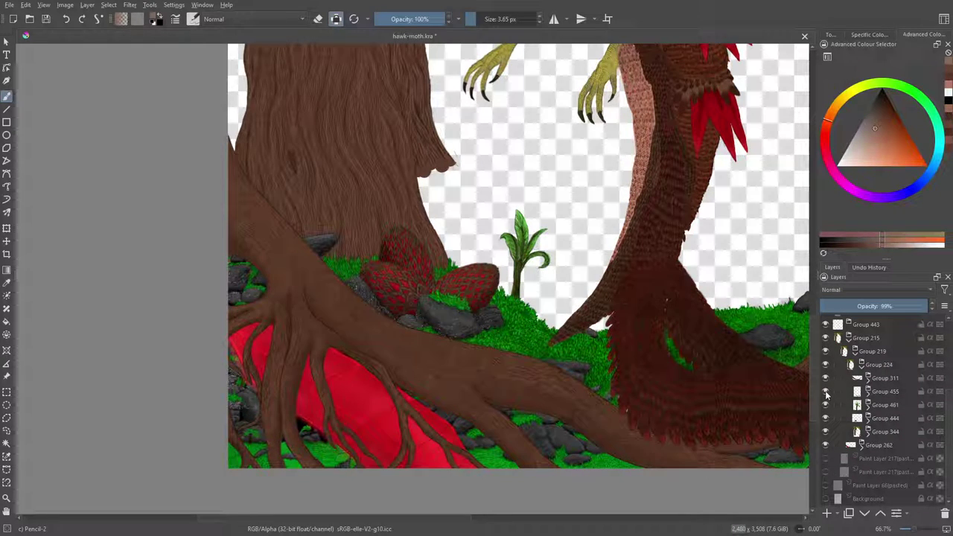
Expand Group 455 and check the effect of Group 459 and its transparency mask by toggling their visibility
left_click(867, 392)
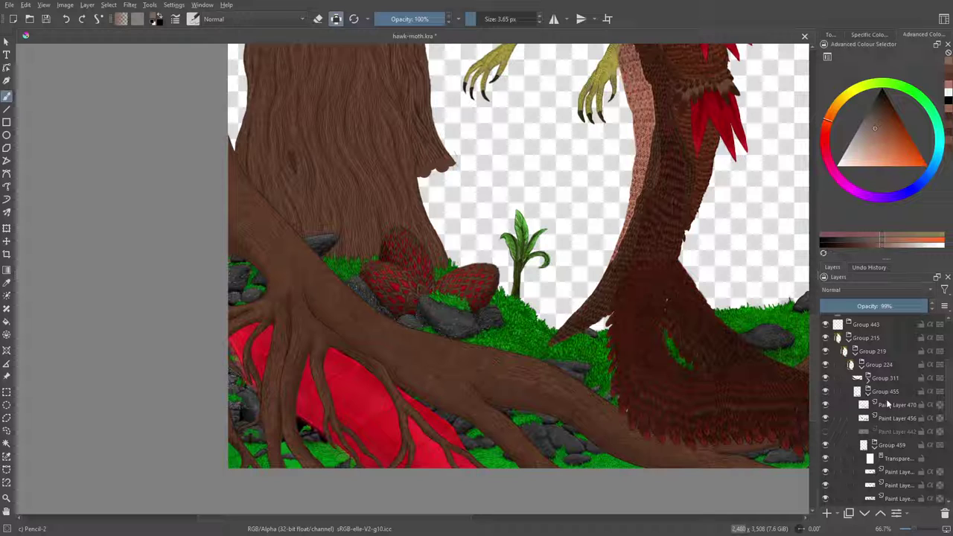
scroll(949, 380, "down", 1)
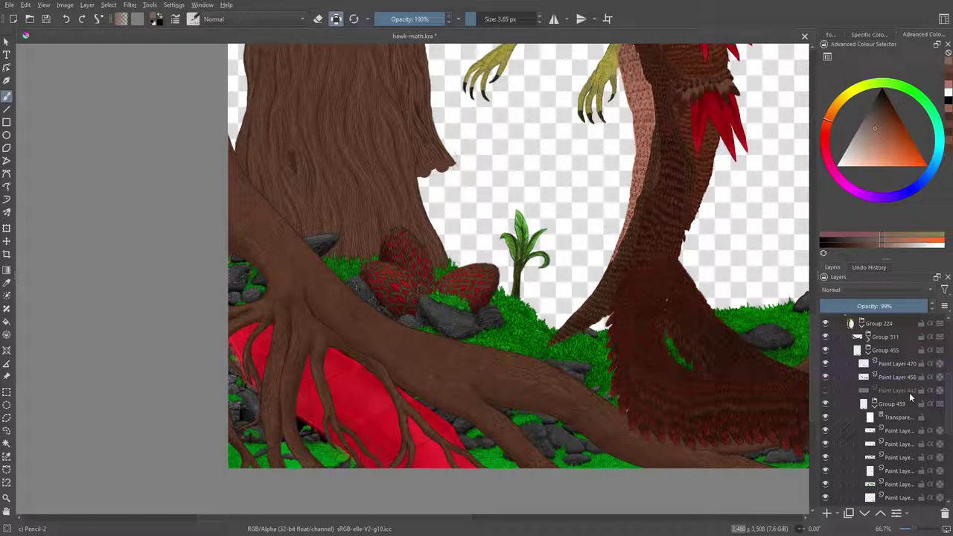
left_click(824, 417)
left_click(825, 417)
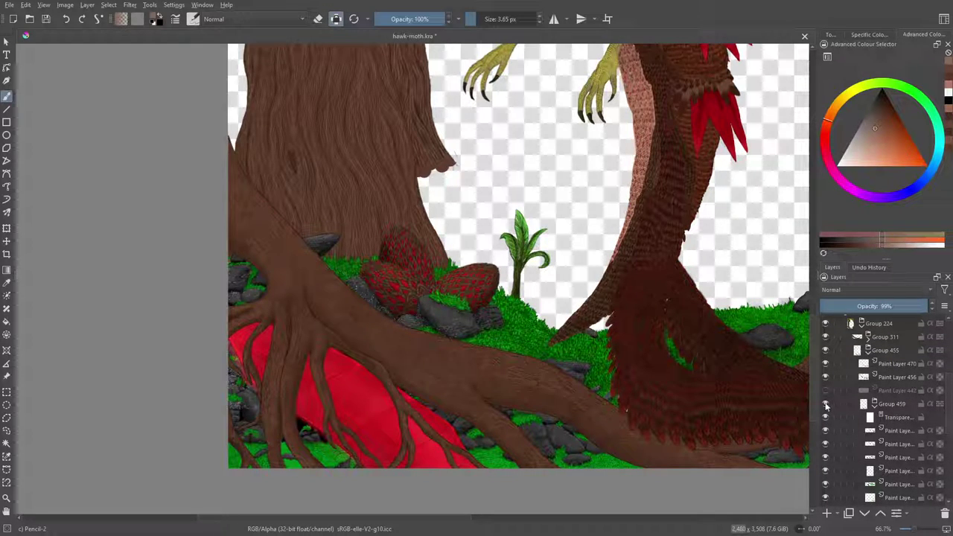
left_click(824, 408)
left_click(824, 408)
Toggle Group 473 and Paint Layer 457 to check their effect on the rocks, and examine the rocks around the eggs in close-up
scroll(948, 396, "down", 1)
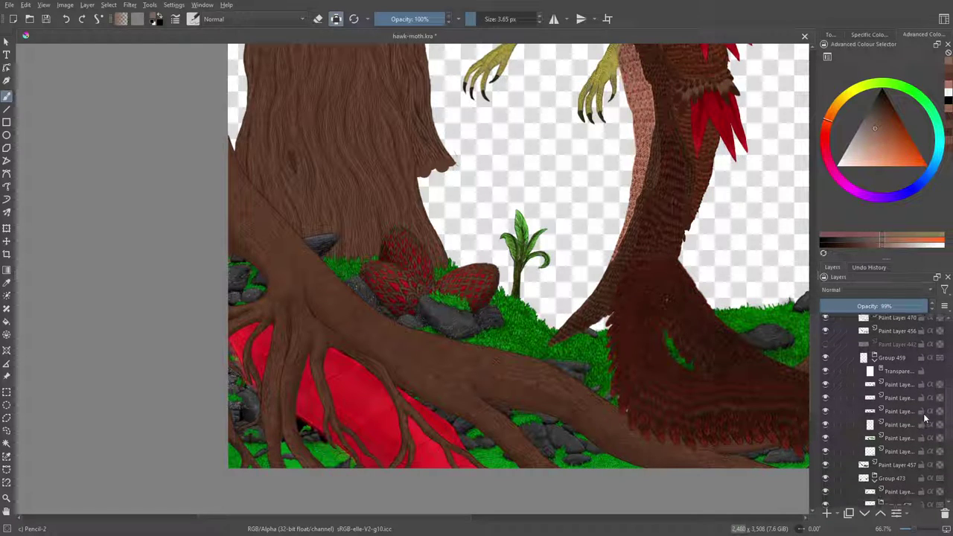
left_click(825, 477)
left_click(825, 478)
left_click(825, 466)
left_click(825, 466)
left_click(825, 465)
left_click(824, 466)
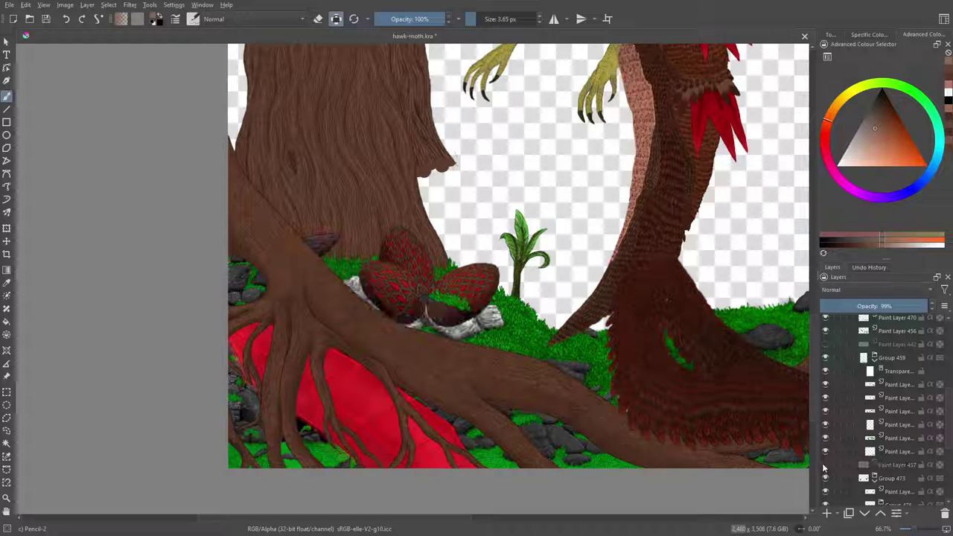
left_click(825, 466)
left_click(824, 466)
left_click(824, 465)
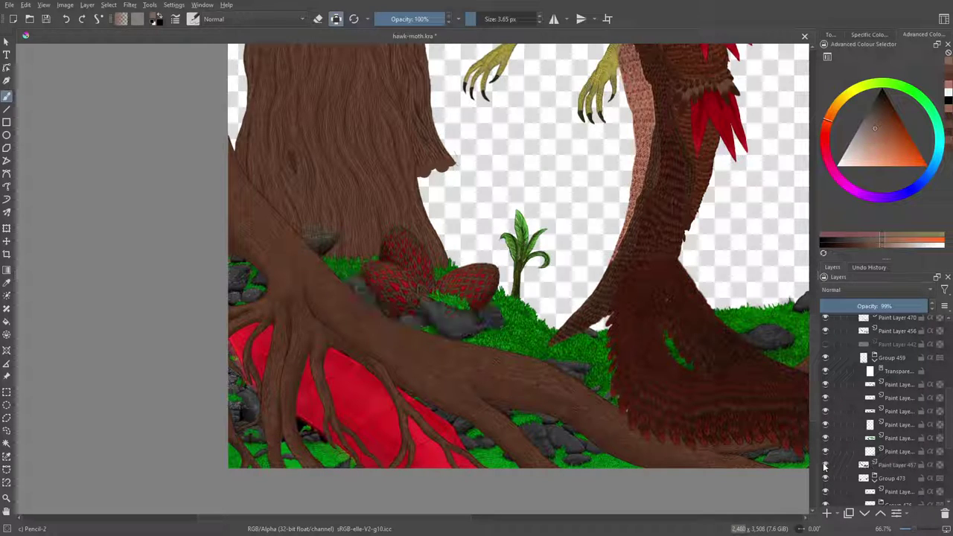
left_click(824, 466)
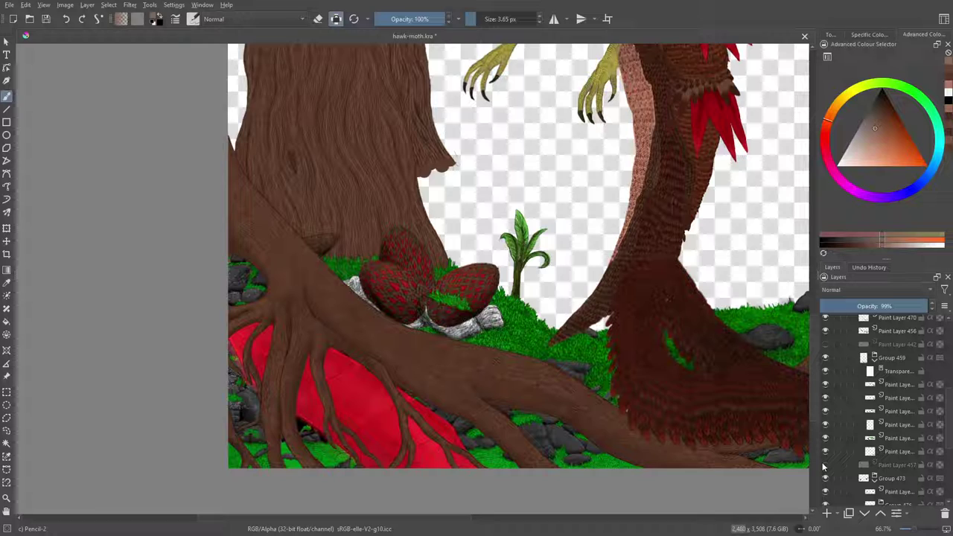
left_click(824, 466)
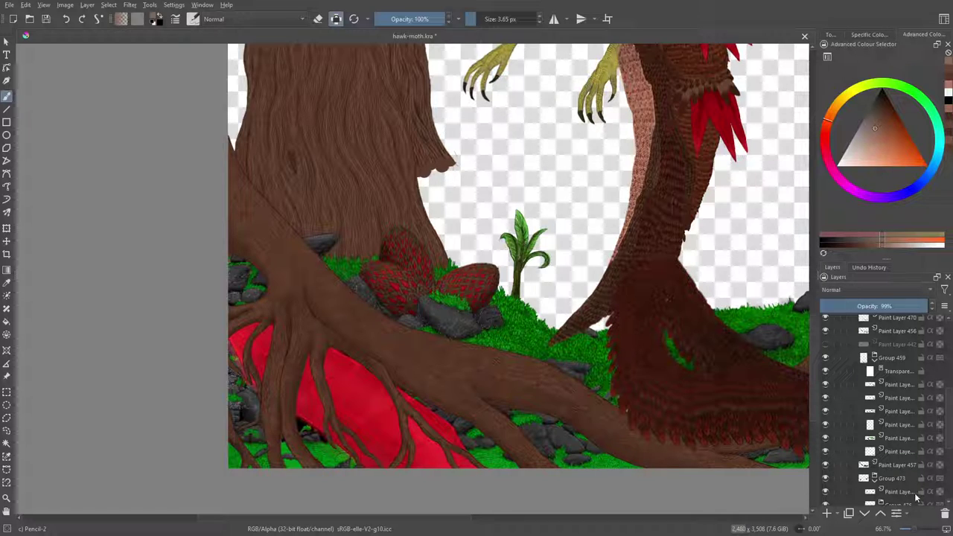
scroll(915, 530, "up", 3)
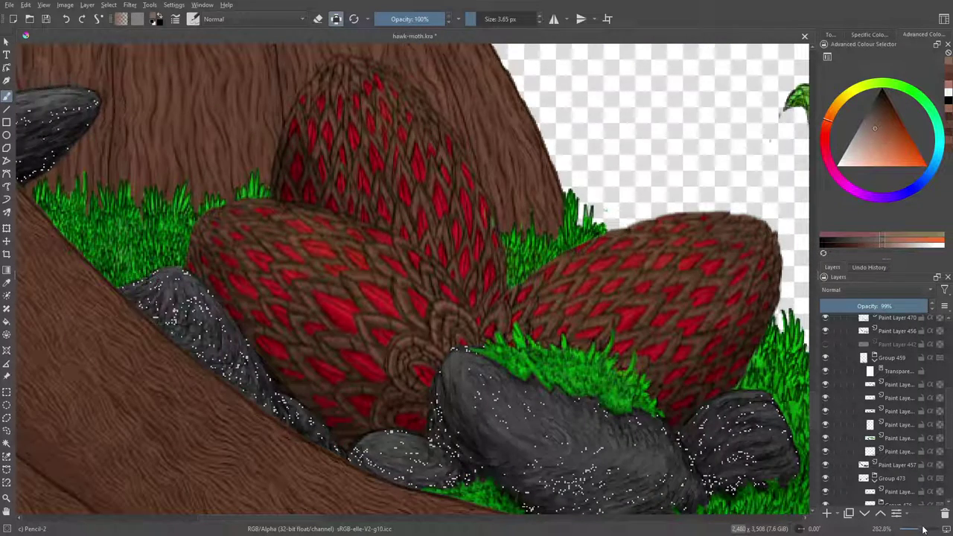
scroll(923, 530, "down", 2)
scroll(920, 529, "down", 3)
scroll(920, 529, "up", 3)
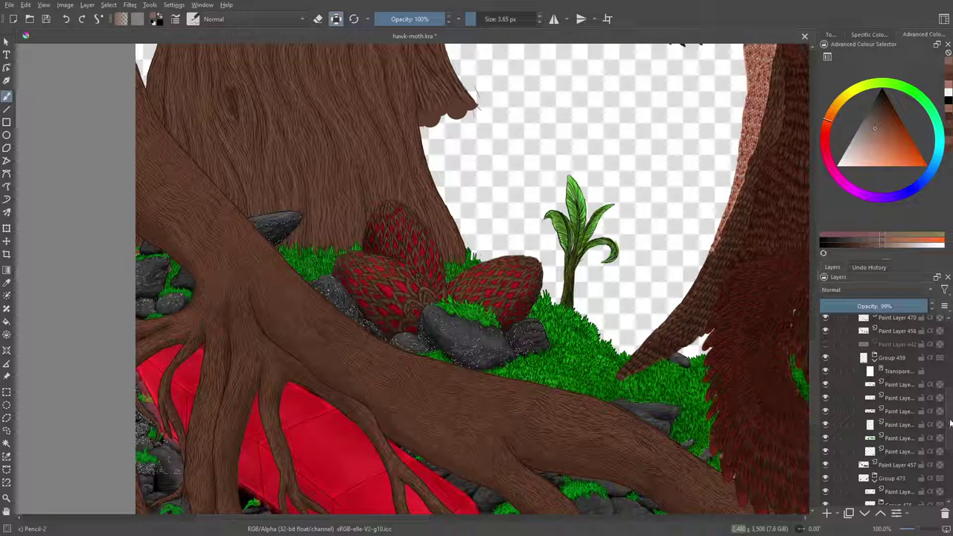
Collapse Group 224 in the layer stack
scroll(951, 396, "up", 2)
scroll(945, 402, "up", 2)
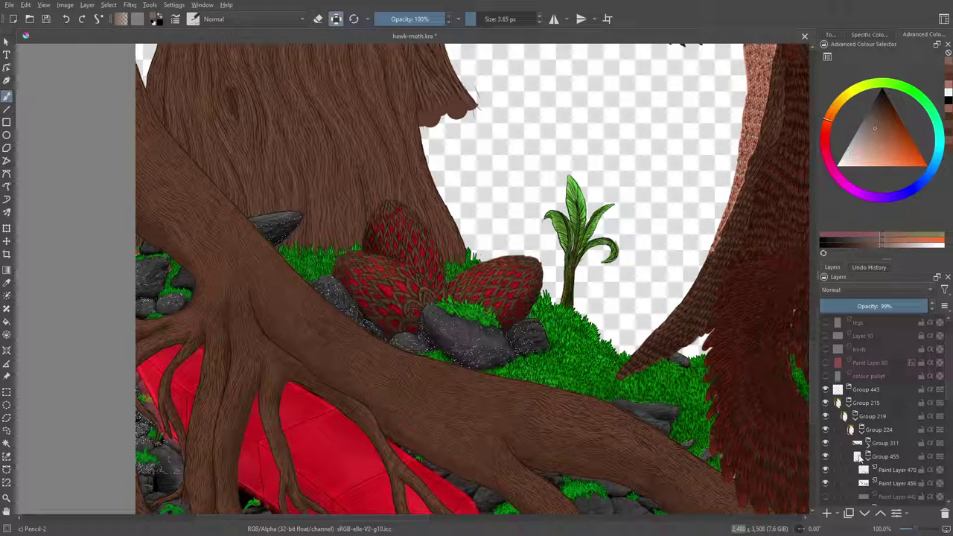
left_click(863, 455)
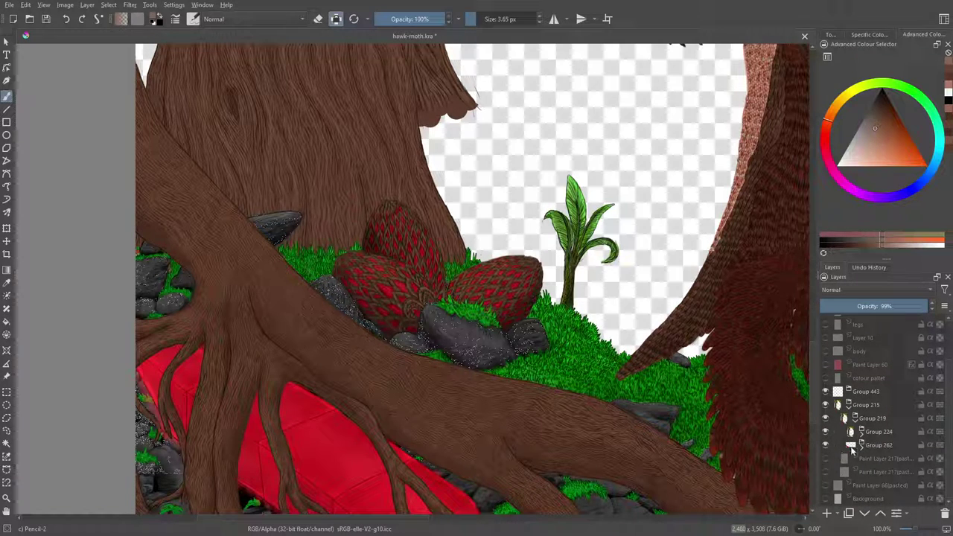
left_click(860, 433)
Hide and reshow Groups 219 and 215 to check which parts of the scenery they hold
left_click(825, 419)
left_click(825, 420)
left_click(825, 419)
left_click(825, 420)
left_click(825, 419)
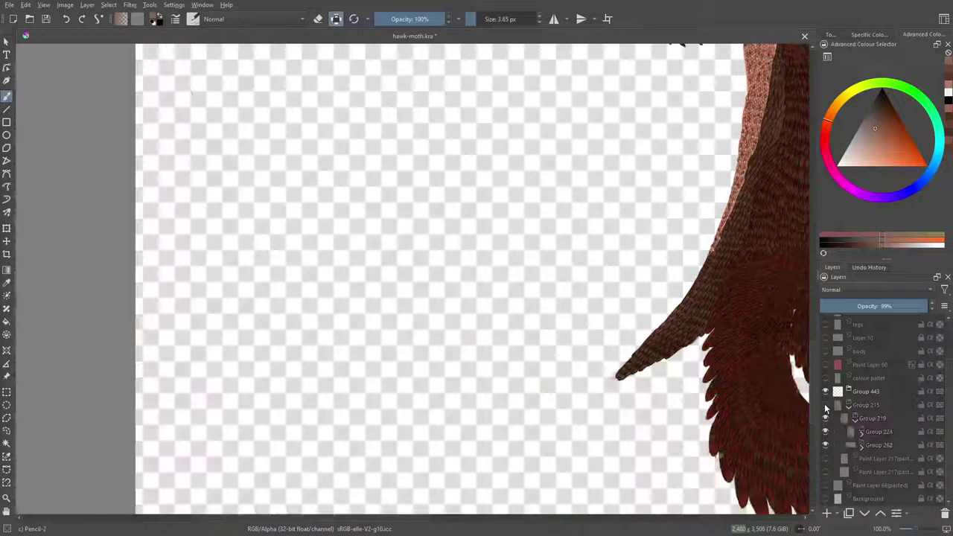
left_click(826, 417)
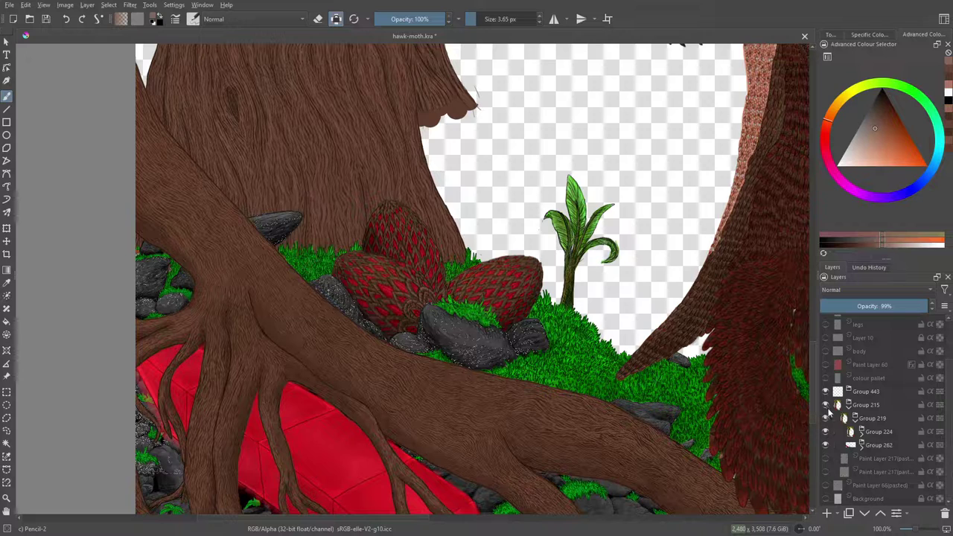
Compare the contents of Groups 262, 224 and 219 by hiding and reshowing each one
left_click(826, 445)
left_click(825, 445)
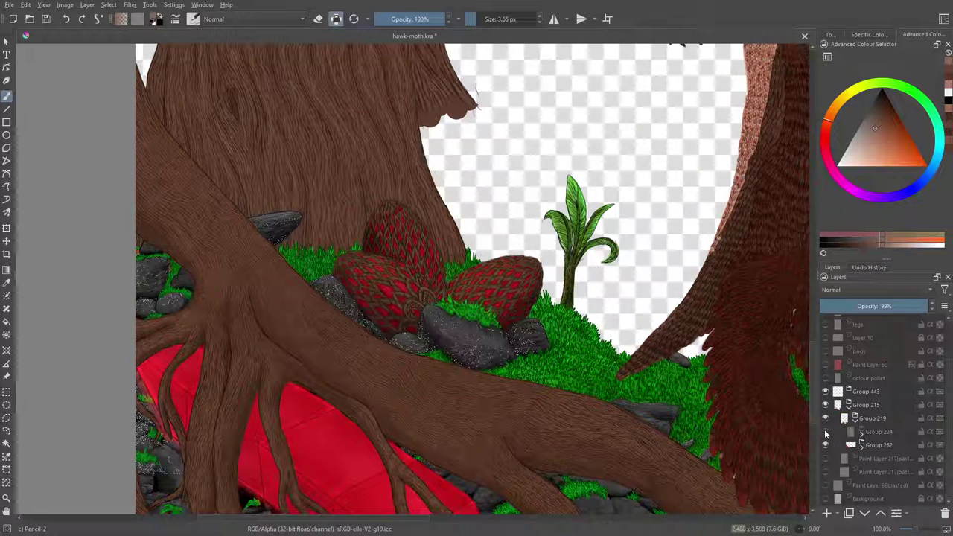
left_click(825, 432)
left_click(826, 432)
left_click(825, 432)
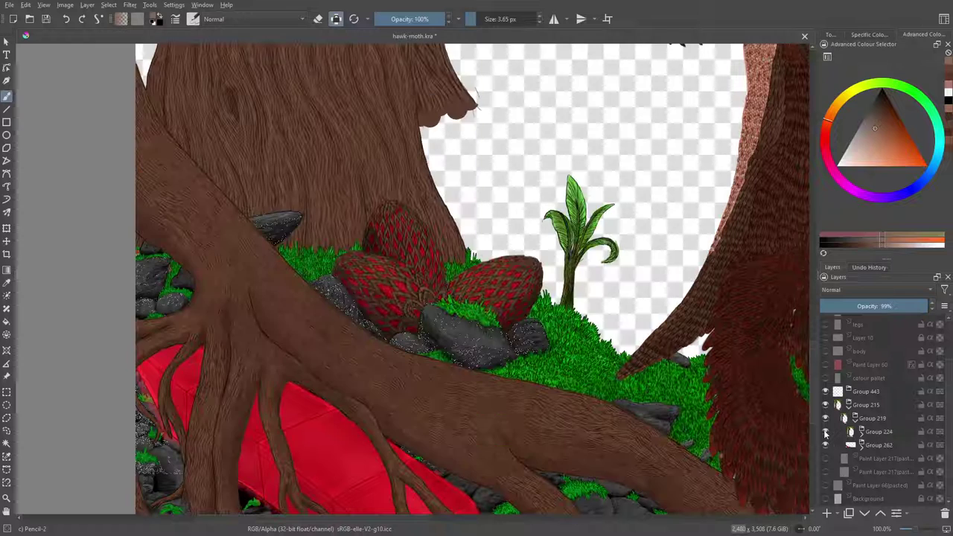
left_click(826, 432)
left_click(825, 417)
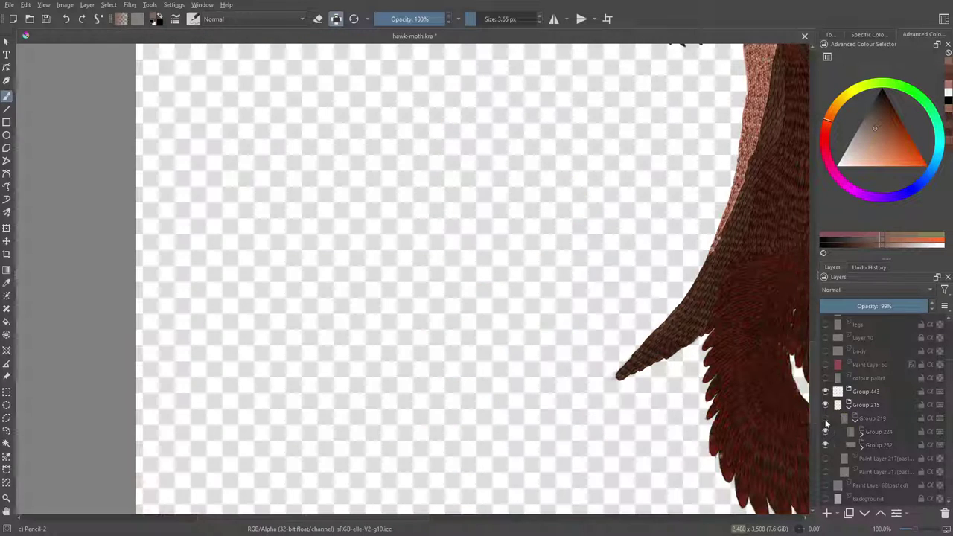
left_click(825, 418)
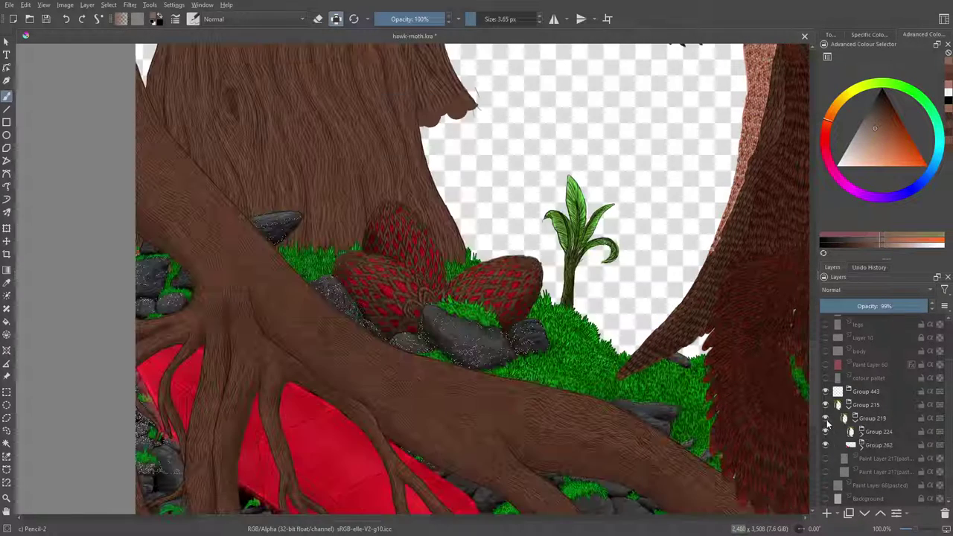
left_click(854, 418)
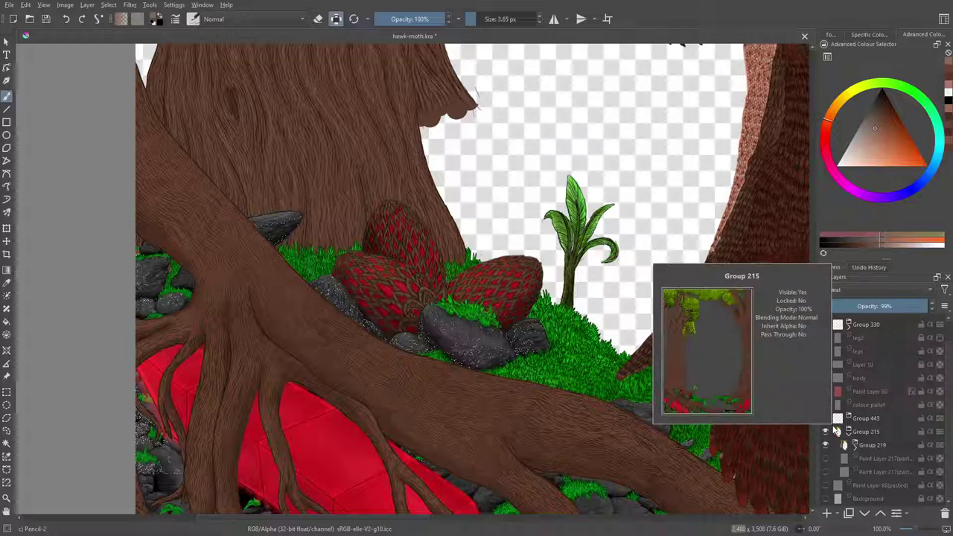
key("ctrl+e")
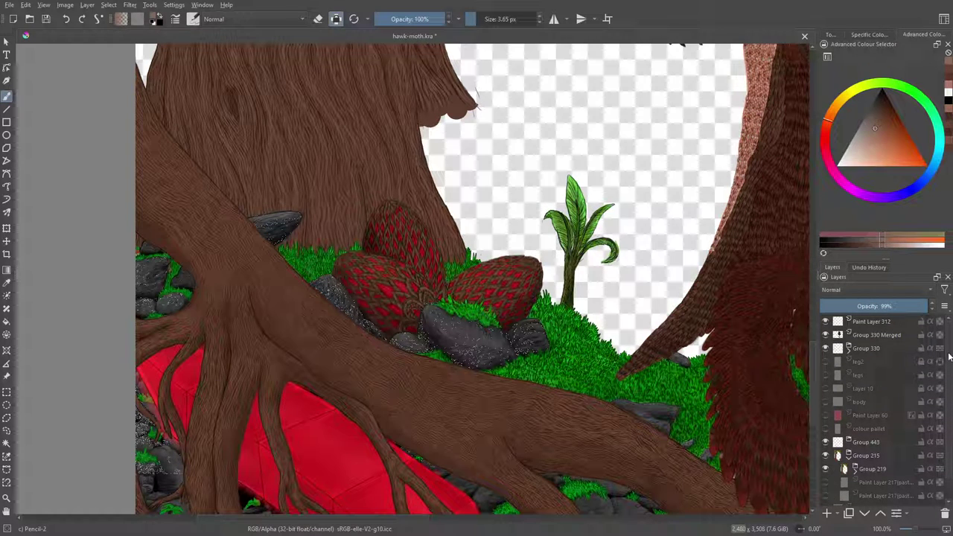
key("ctrl+z")
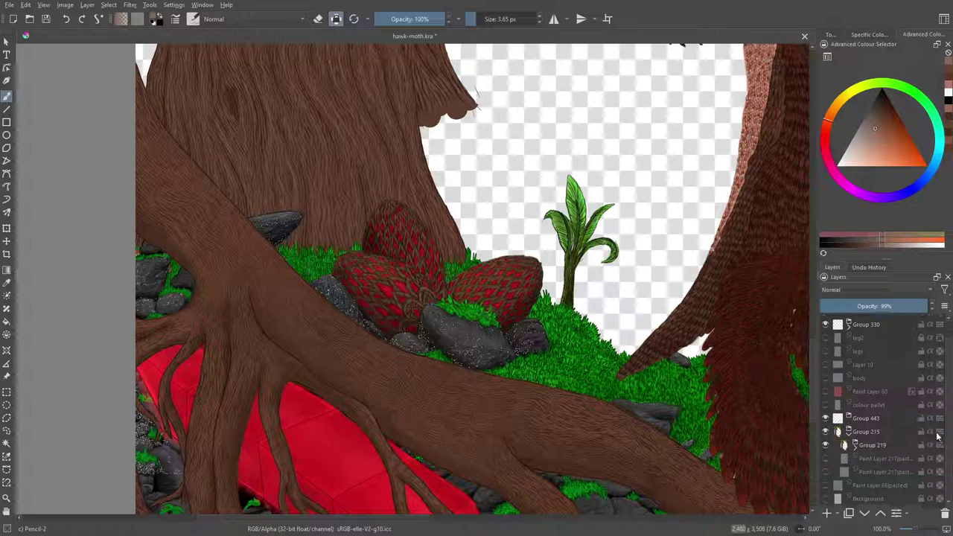
left_click(853, 444)
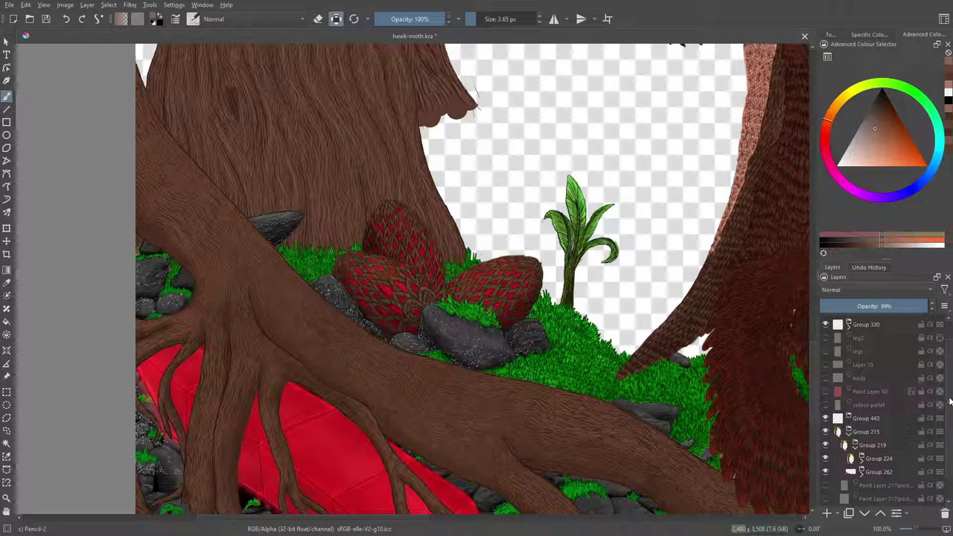
Check the content of Group 443 through its visibility and collapse Group 215
scroll(948, 421, "down", 1)
scroll(948, 421, "down", 1)
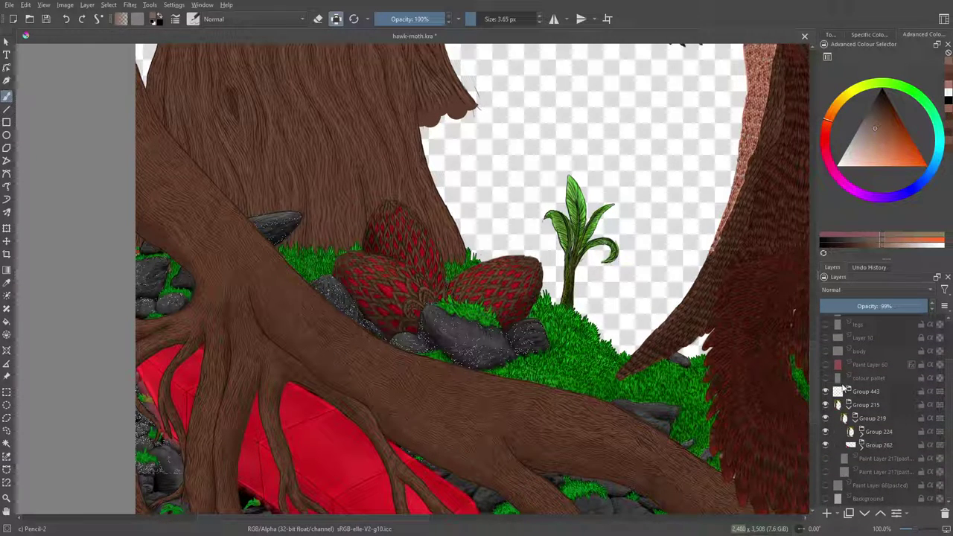
left_click(824, 390)
left_click(847, 404)
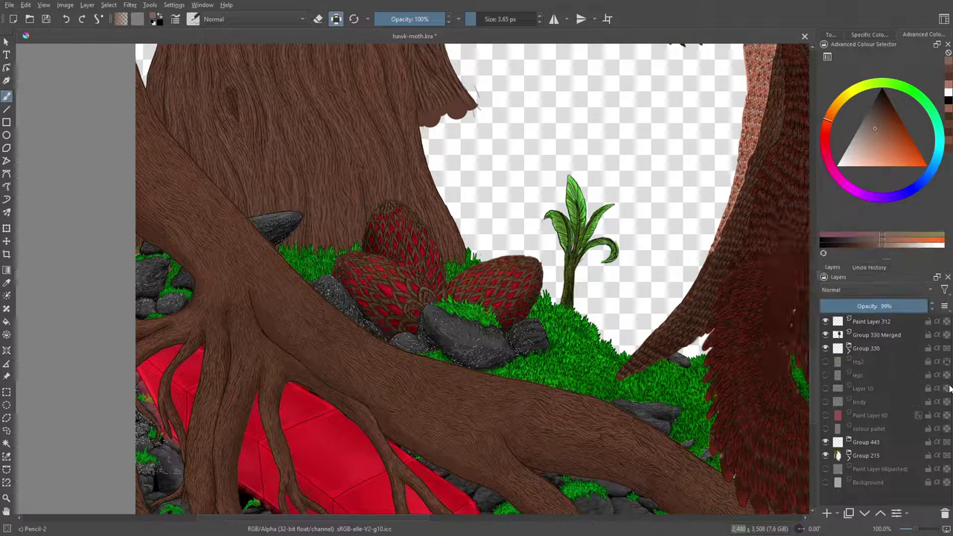
Select Group 443 as the active layer and hide Group 215
mouse_move(886, 326)
left_click(856, 400)
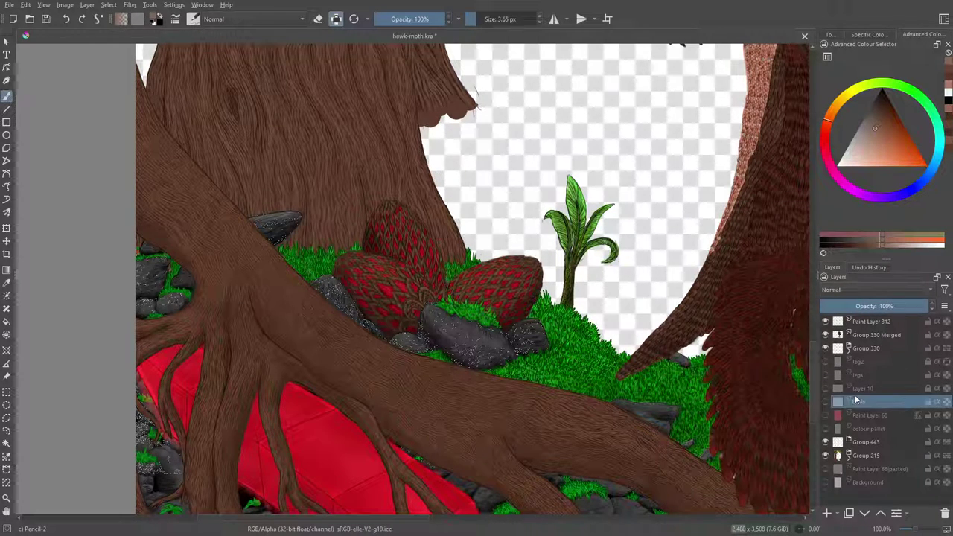
left_click(856, 442)
left_click(824, 455)
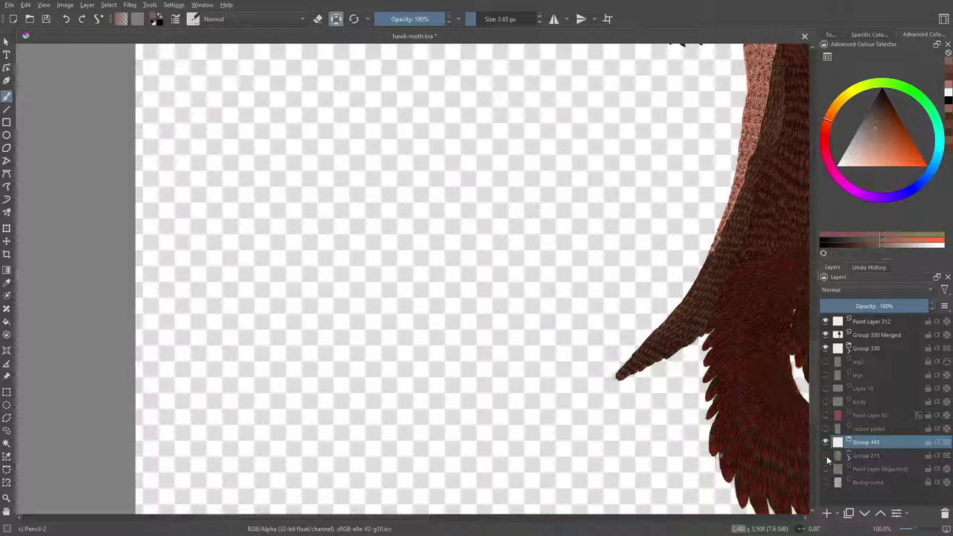
Show Group 215 again and expand it and Group 224 to list the scenery's subgroups
left_click(824, 455)
left_click(848, 455)
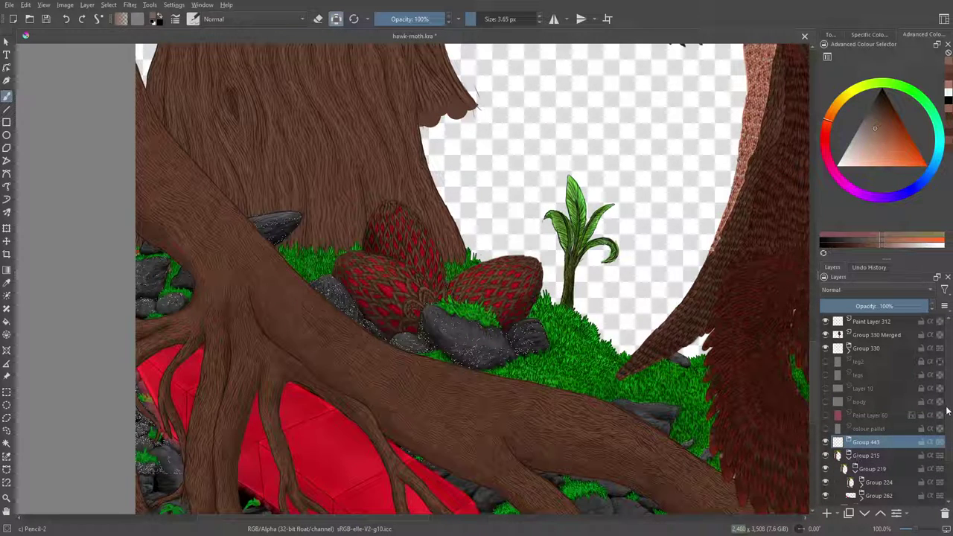
scroll(950, 415, "down", 1)
scroll(949, 415, "down", 2)
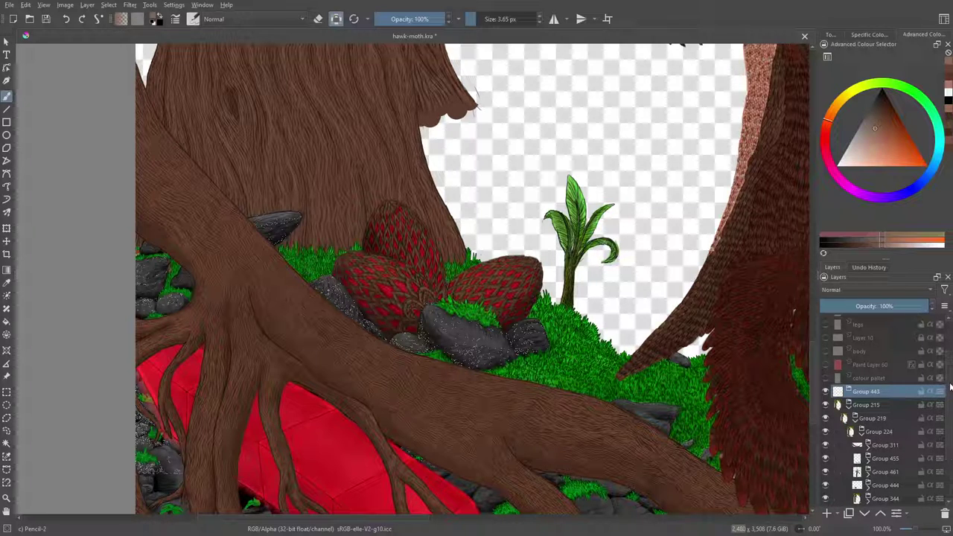
left_click(861, 432)
scroll(949, 419, "down", 3)
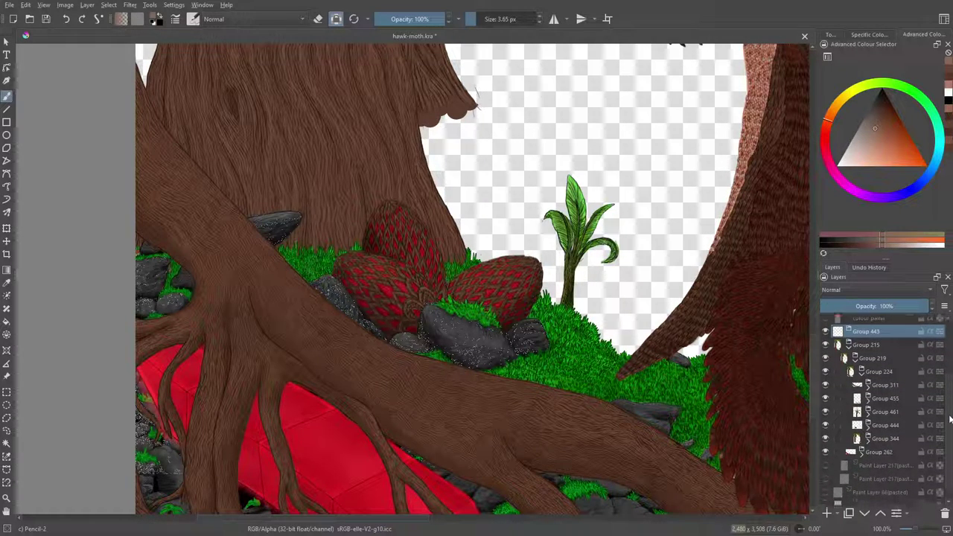
Check what Groups 344, 461, 455, 311 and 262 contain by hiding and reshowing each one
left_click(825, 437)
left_click(824, 437)
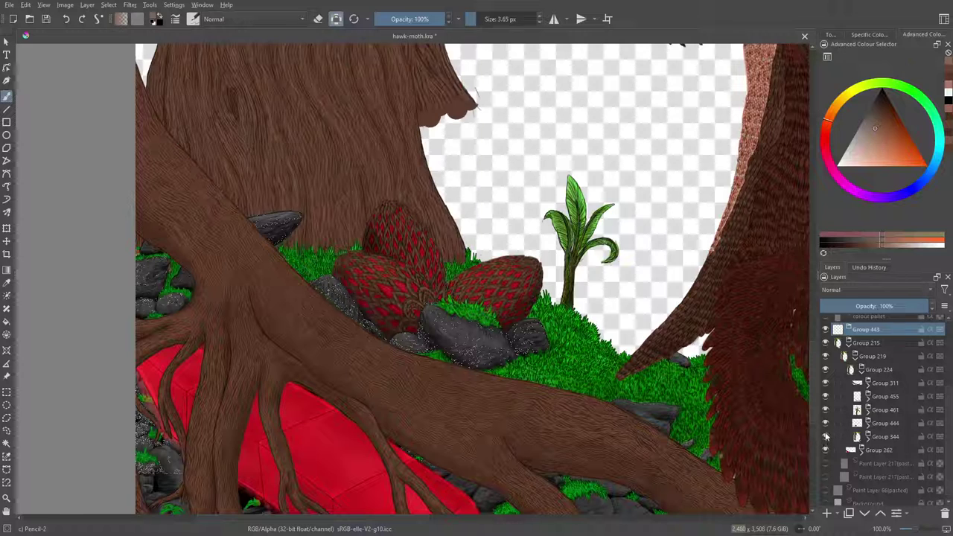
left_click(825, 410)
left_click(825, 409)
left_click(825, 396)
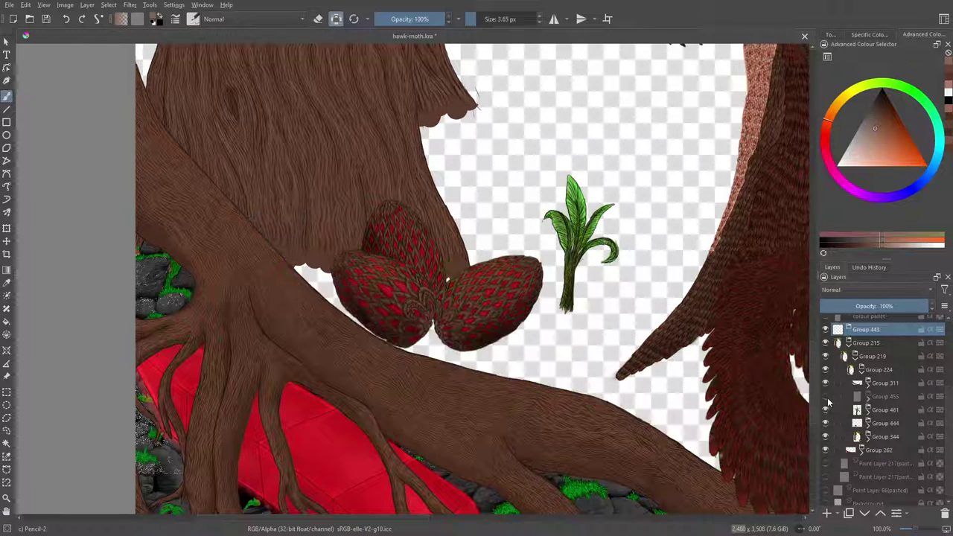
left_click(825, 396)
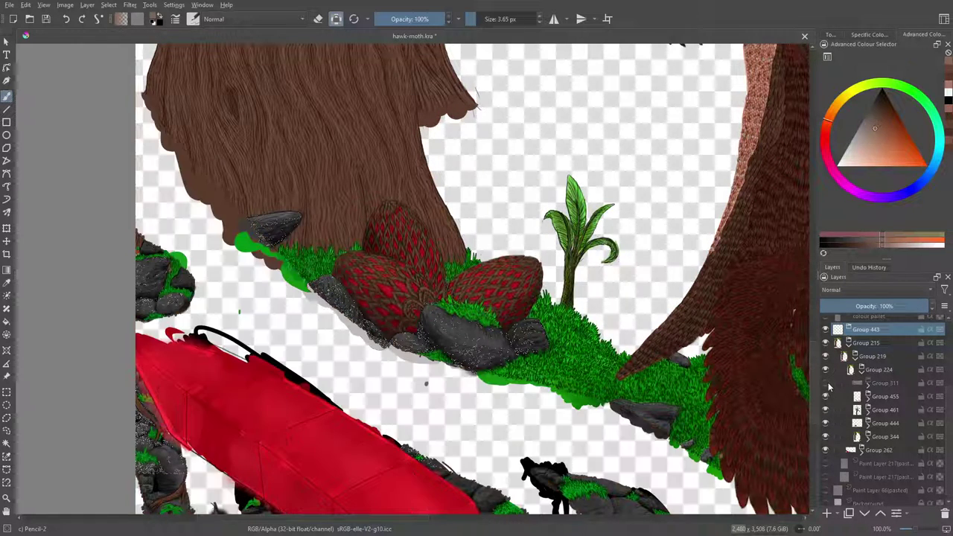
left_click(825, 383)
left_click(825, 382)
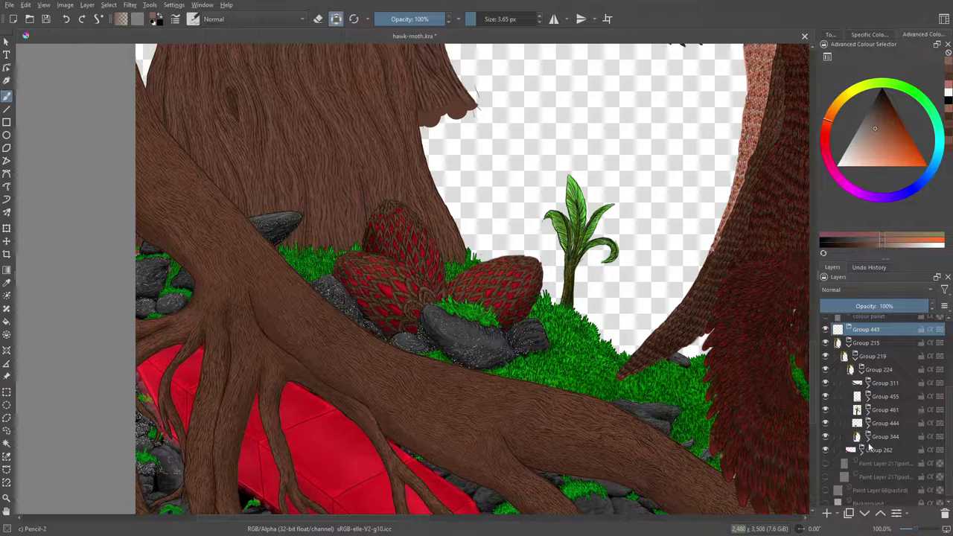
left_click(825, 450)
left_click(824, 450)
Expand Group 311 and check Paint Layer 313's content by hiding and reshowing it
left_click(866, 382)
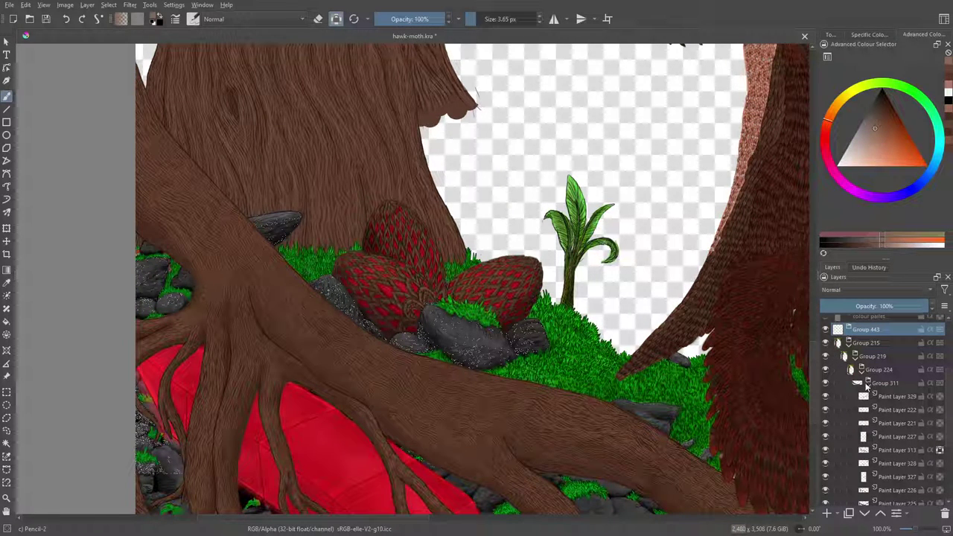
left_click(824, 449)
left_click(824, 449)
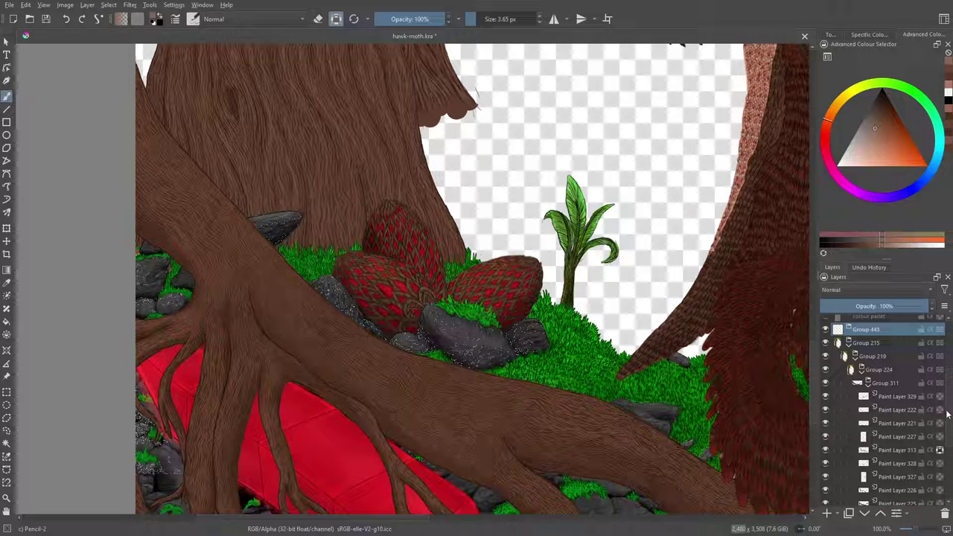
scroll(949, 422, "down", 2)
scroll(949, 423, "down", 2)
left_click(849, 465)
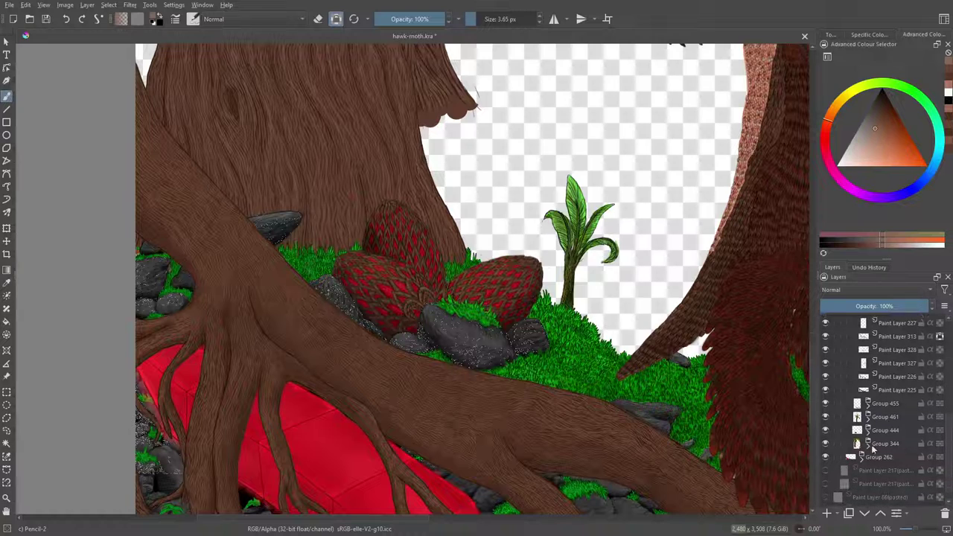
Select and expand Group 344, look inside its subgroup 346, and leave Group 360 expanded
left_click(885, 443)
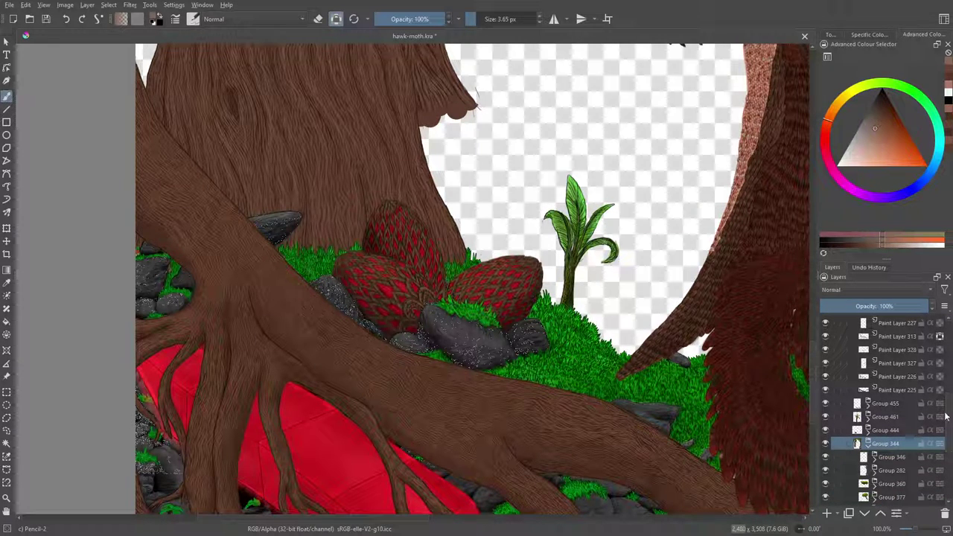
scroll(916, 428, "down", 3)
left_click(873, 384)
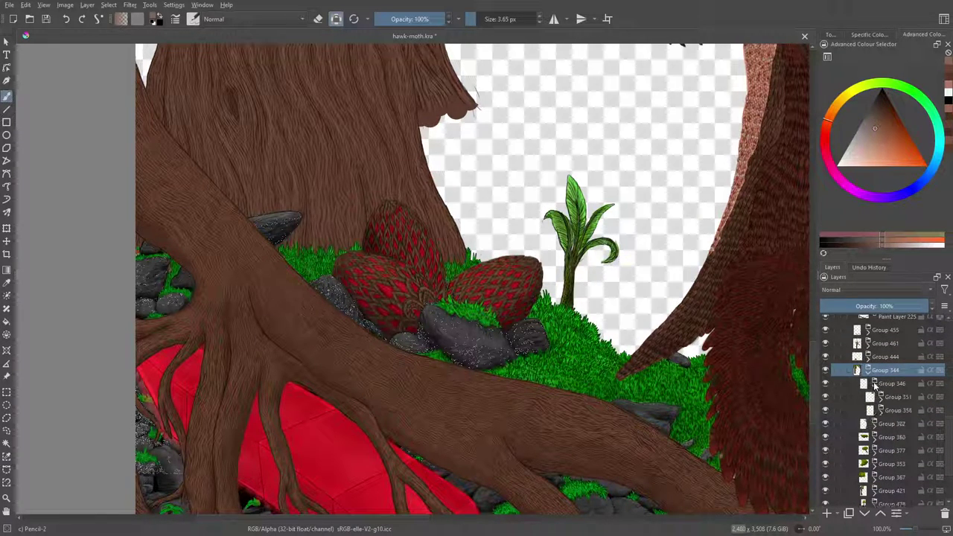
left_click(873, 383)
left_click(873, 410)
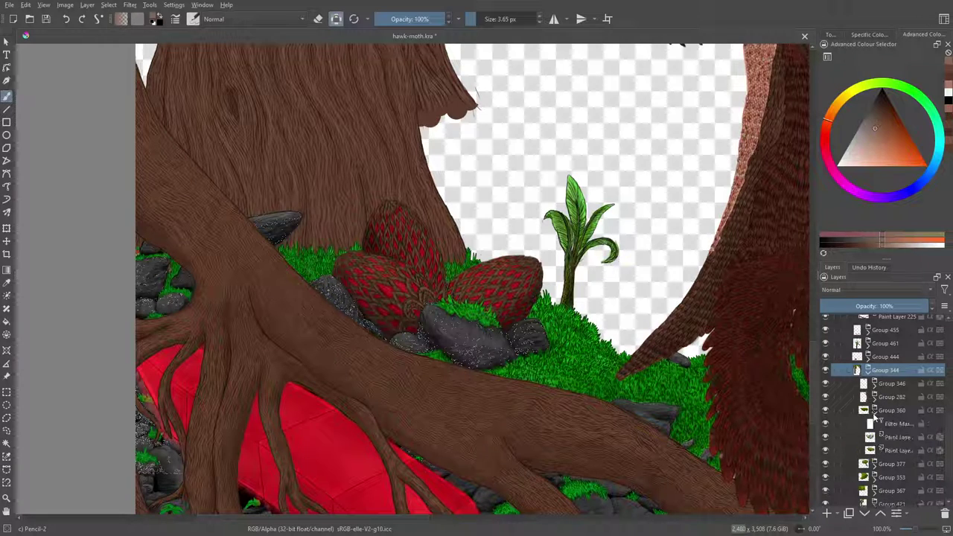
Hide the filter mask in Group 360 after comparing its effect, and expand Group 421
left_click(824, 424)
left_click(826, 424)
mouse_move(834, 429)
left_click(824, 423)
scroll(867, 425, "down", 2)
left_click(873, 437)
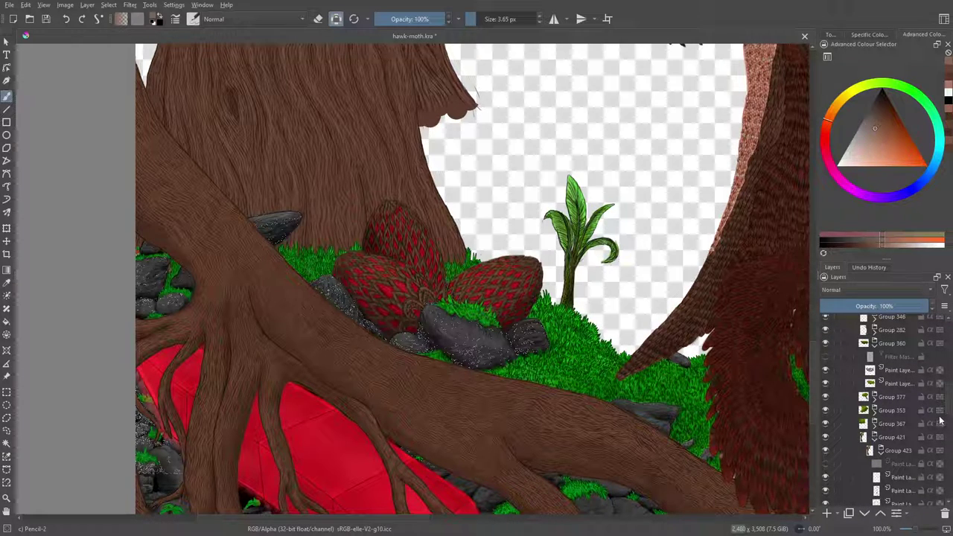
Examine the nested layers and subgroups inside Group 421
scroll(878, 409, "down", 3)
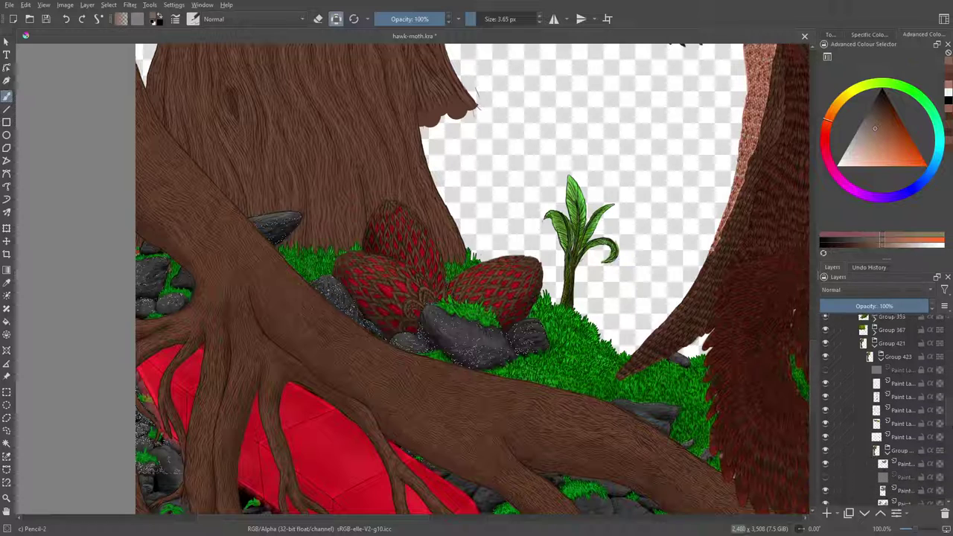
scroll(878, 410, "down", 3)
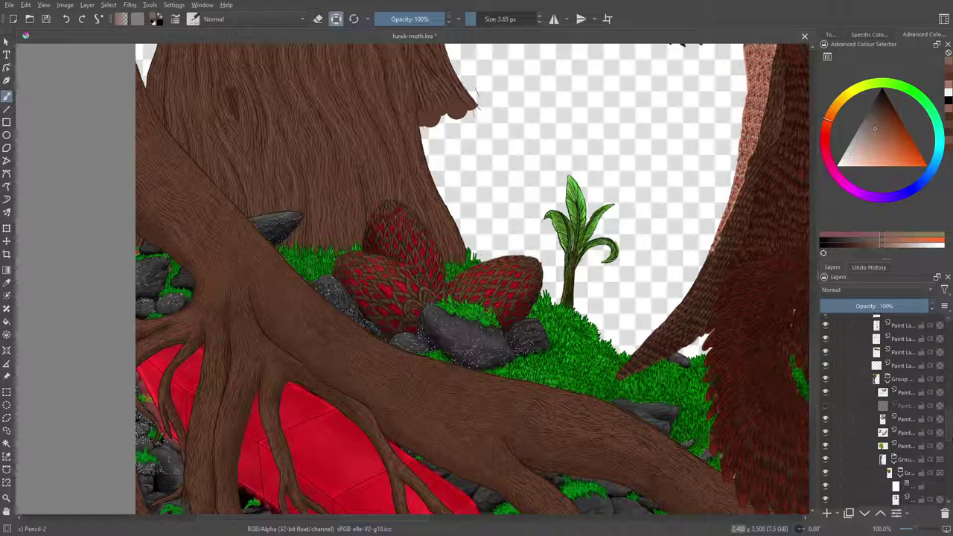
scroll(851, 428, "down", 2)
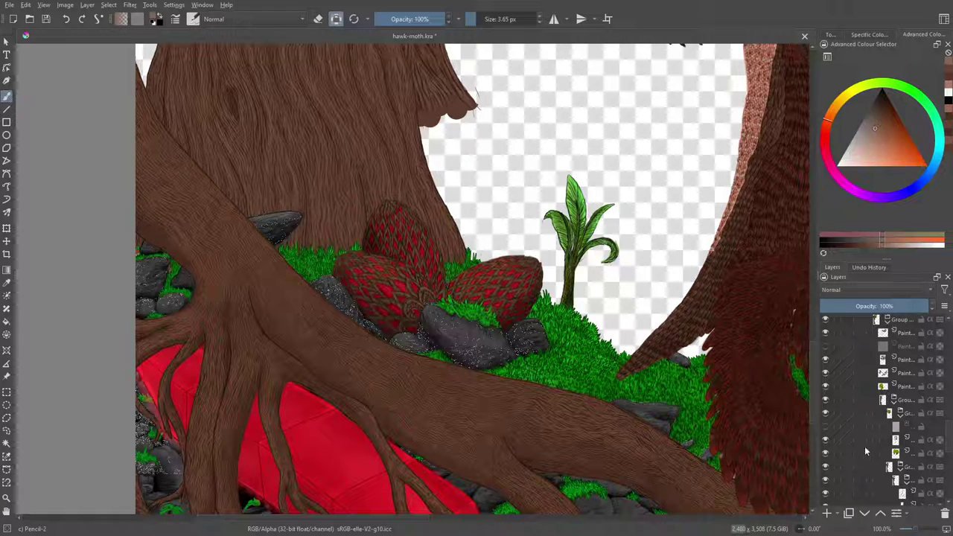
left_click_drag(948, 429, 950, 442)
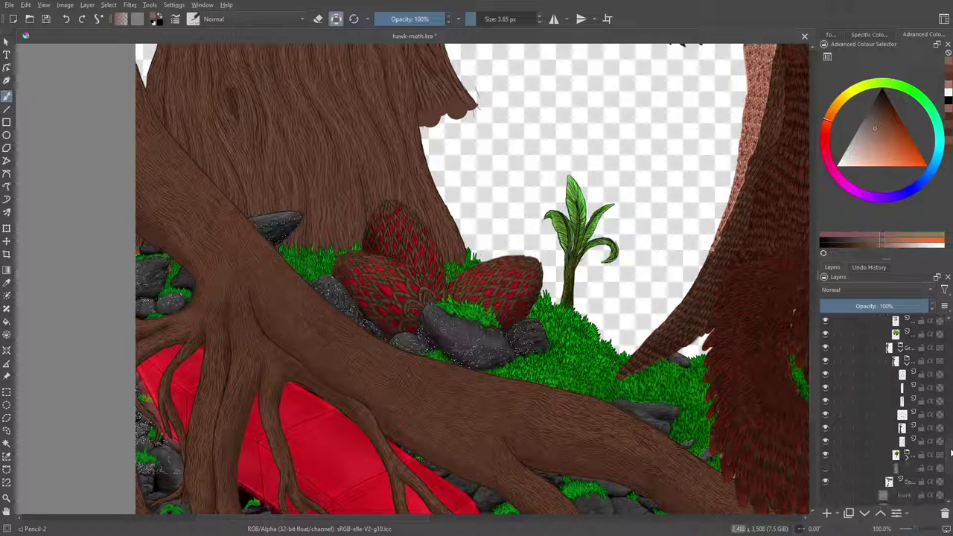
scroll(929, 493, "up", 1)
Zoom out to 50% and compare the painting with Transparency Mask 1 hidden and shown
mouse_move(912, 529)
left_mouse_down()
mouse_move(901, 529)
mouse_move(916, 530)
left_mouse_up()
scroll(817, 264, "up", 5)
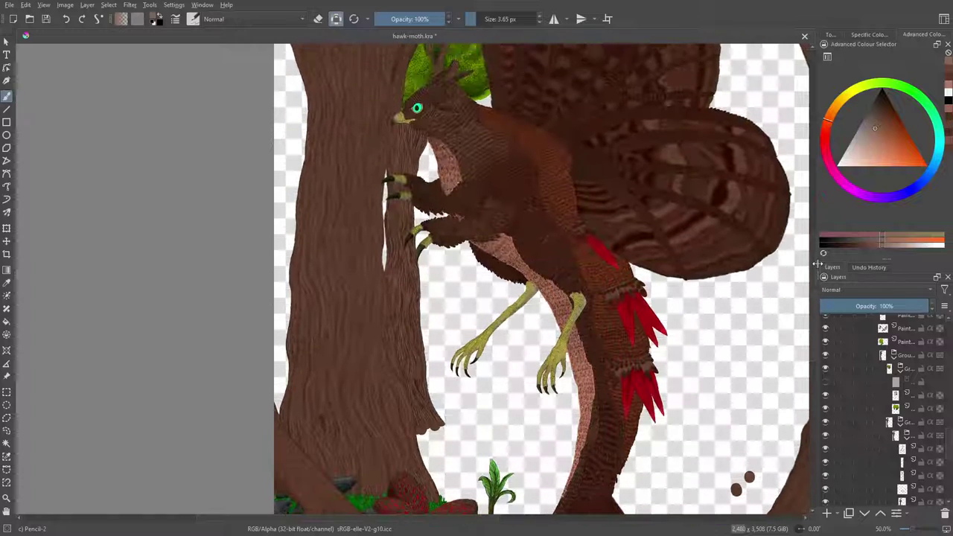
scroll(817, 264, "down", 6)
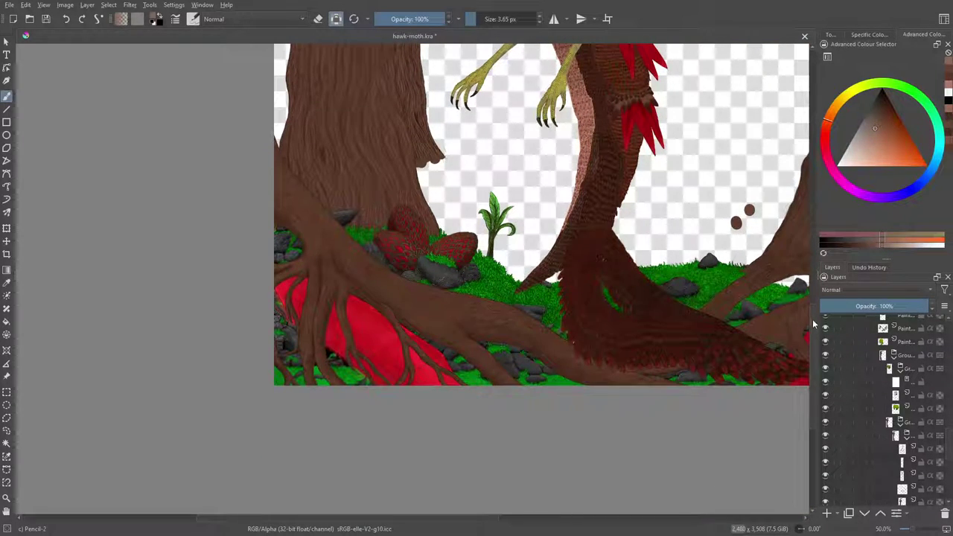
scroll(818, 253, "up", 6)
scroll(821, 255, "down", 6)
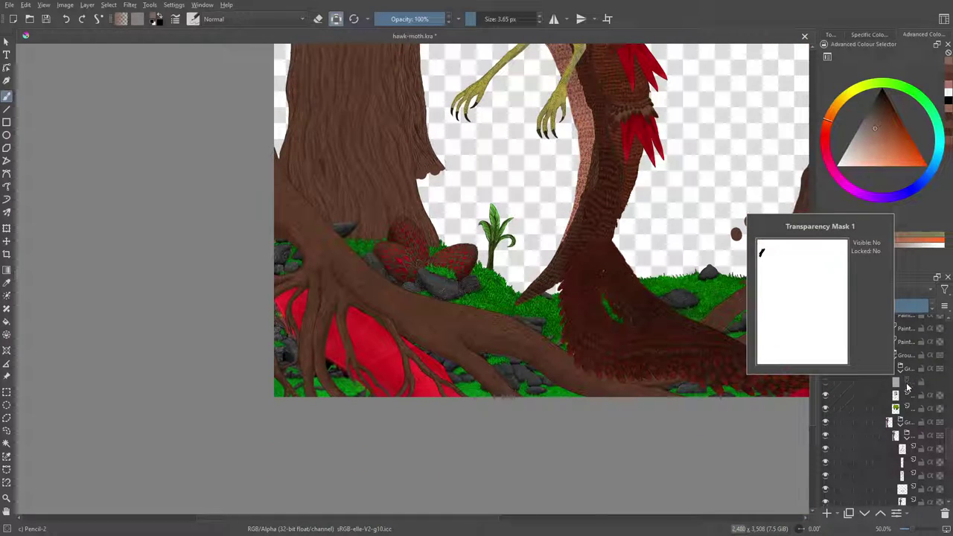
Hide Groups 421, 367, 353 and 377 and both paint layers inside Group 360
scroll(949, 434, "up", 3)
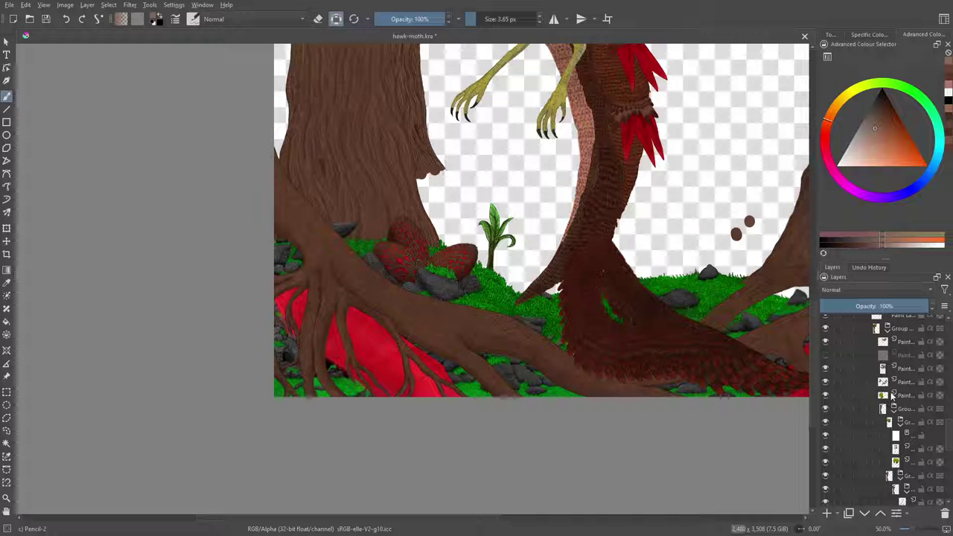
scroll(949, 439, "up", 3)
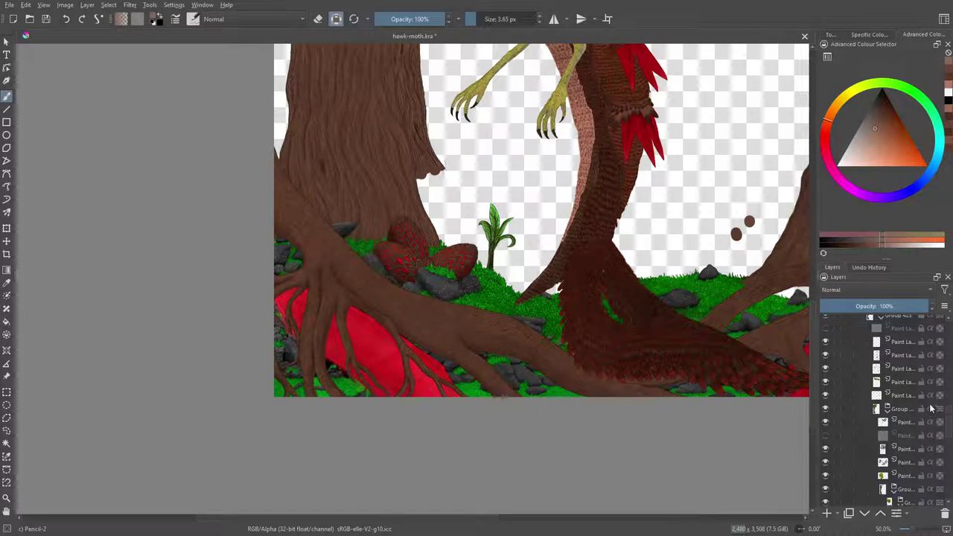
scroll(948, 437, "up", 3)
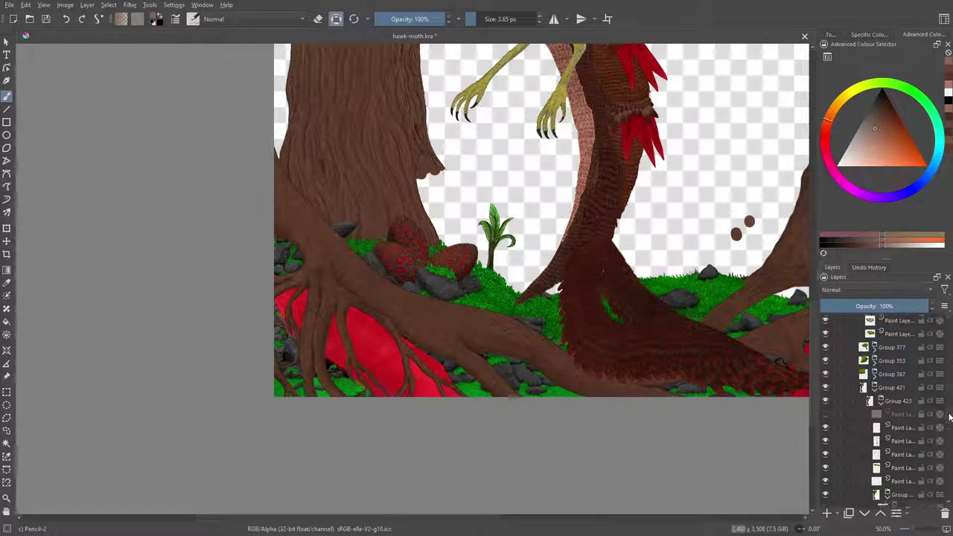
left_click(826, 404)
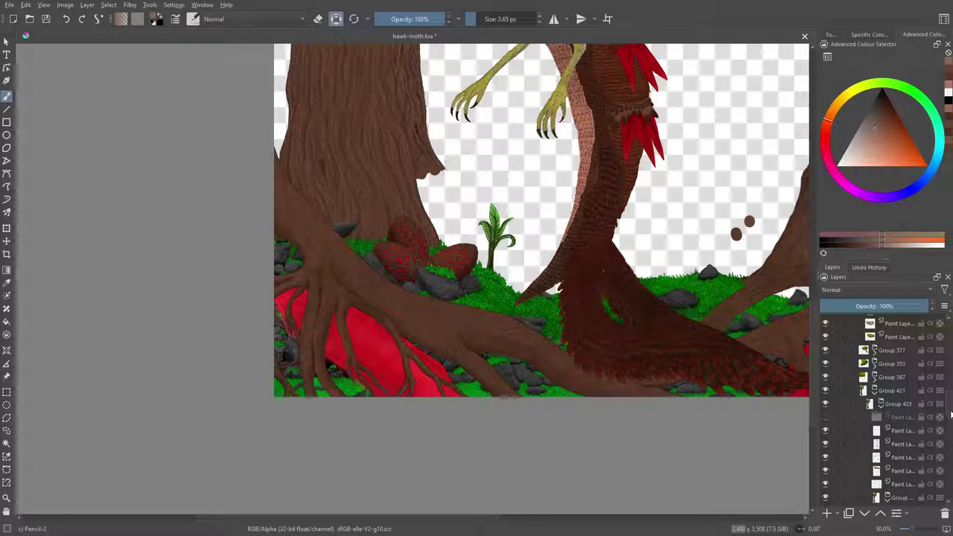
scroll(834, 407, "up", 2)
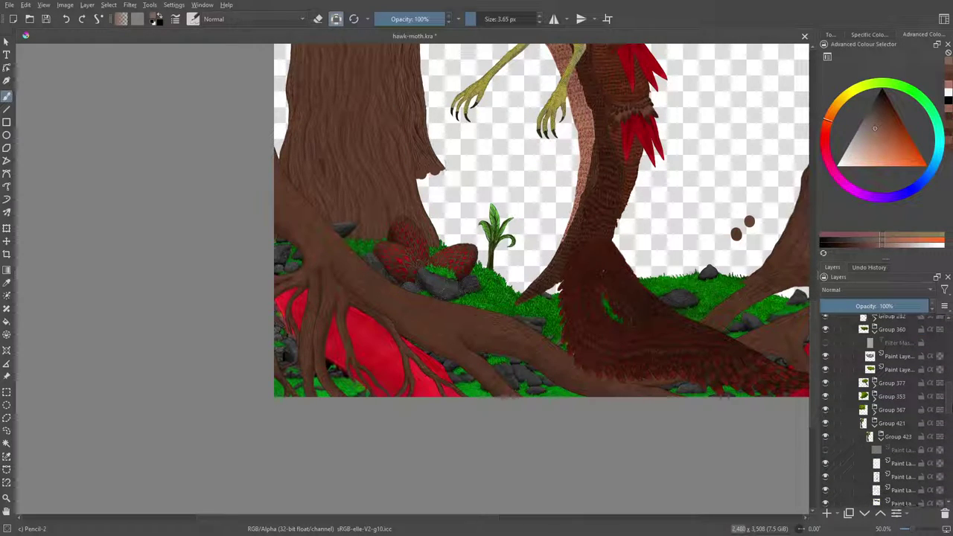
left_click(825, 409)
left_click(824, 396)
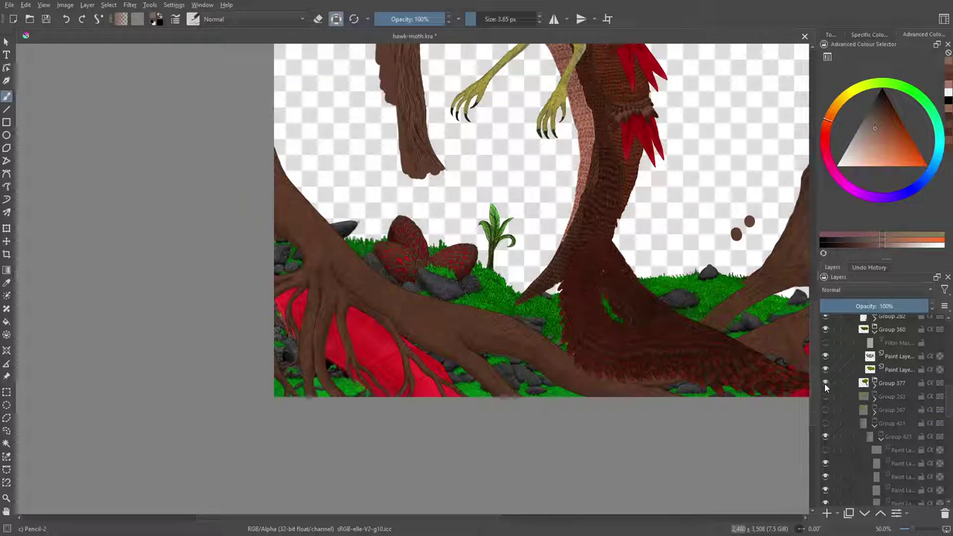
left_click(824, 383)
left_click(824, 369)
left_click(825, 356)
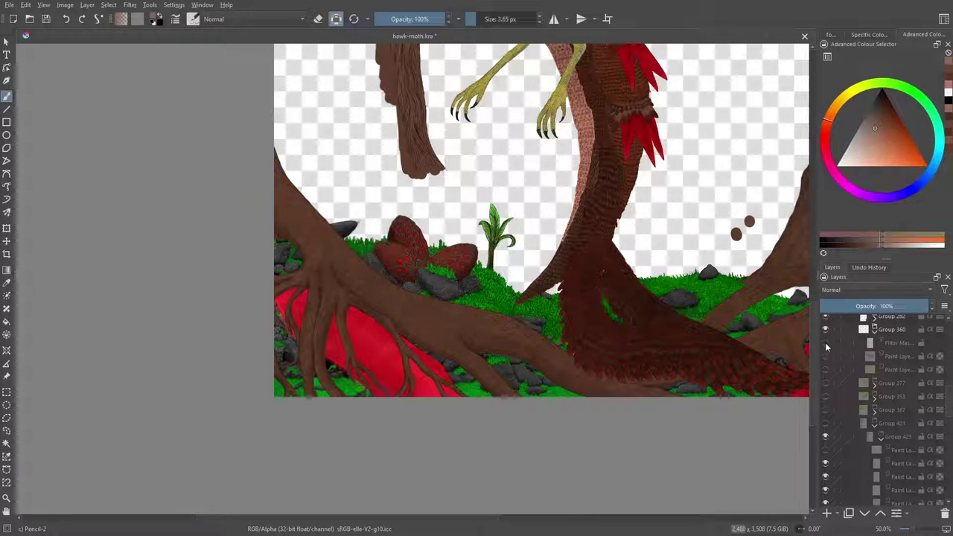
Hide Group 332 and Group 333 inside Group 282, as well as Group 444 and Group 461
scroll(946, 400, "up", 3)
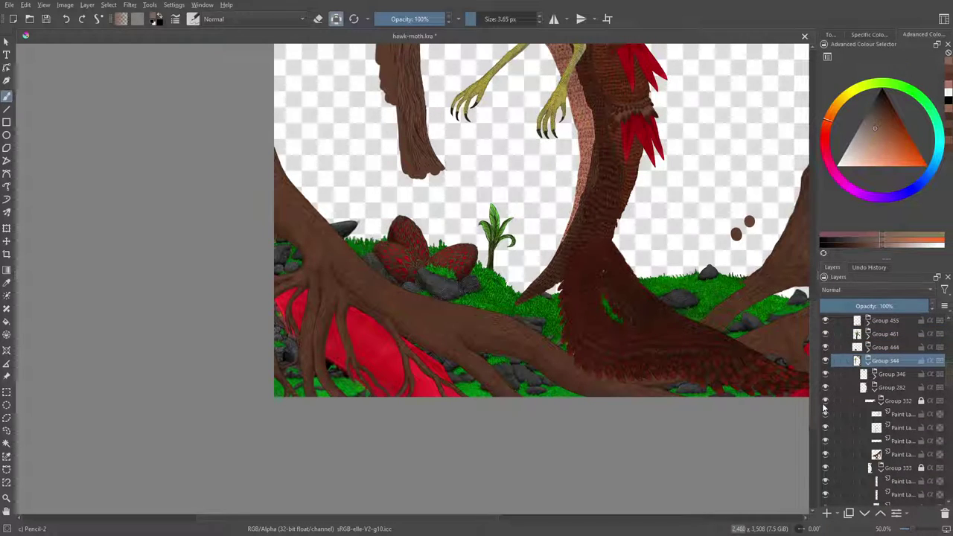
left_click(825, 400)
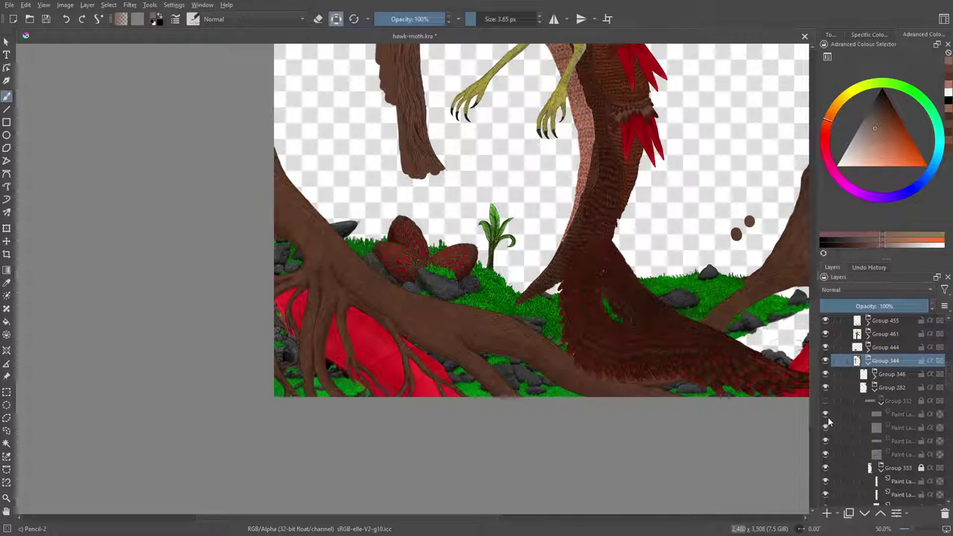
left_click(825, 467)
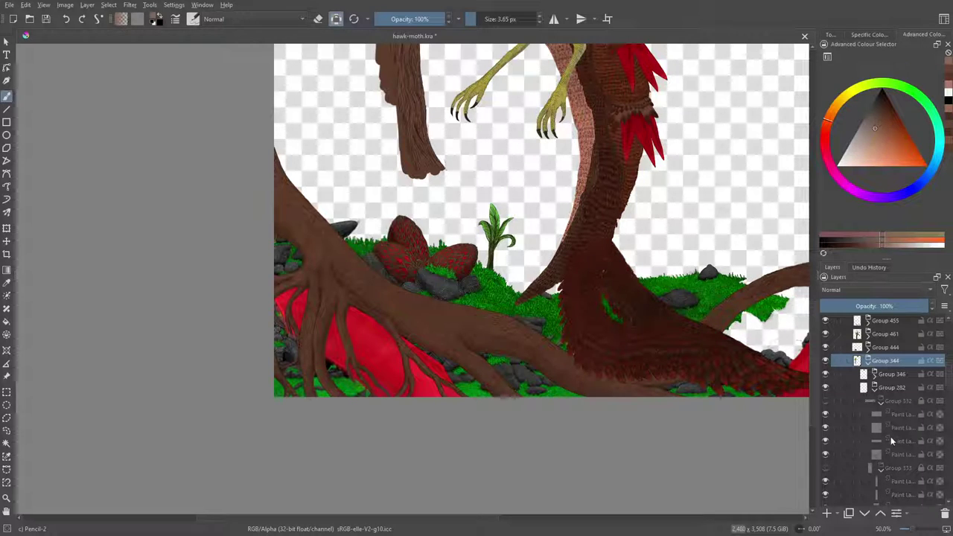
scroll(945, 388, "up", 2)
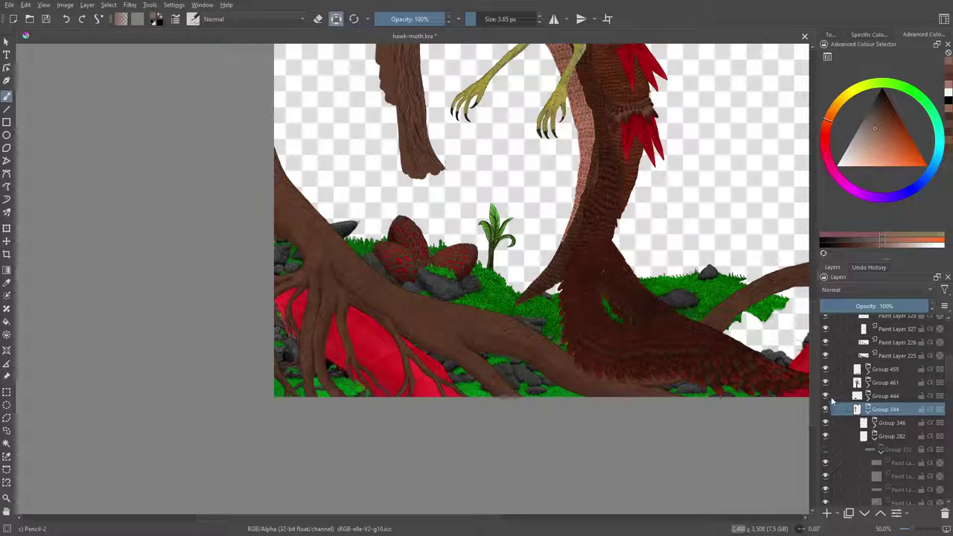
left_click(826, 396)
left_click(825, 382)
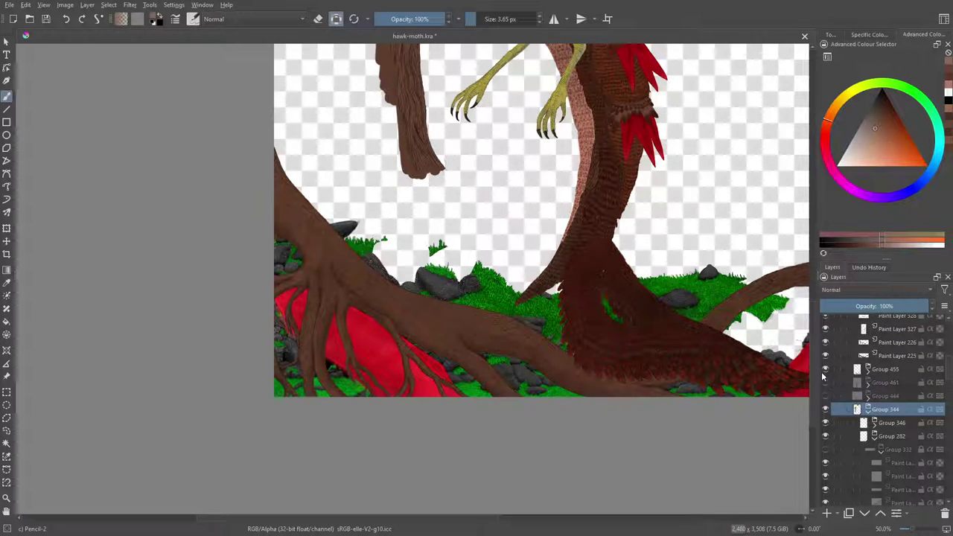
Expand Group 455, hide Paint Layer 470 and Paint Layer 456, and examine the rocks and Group 459's transparency mask
left_click(823, 370)
left_click(824, 370)
left_click(856, 370)
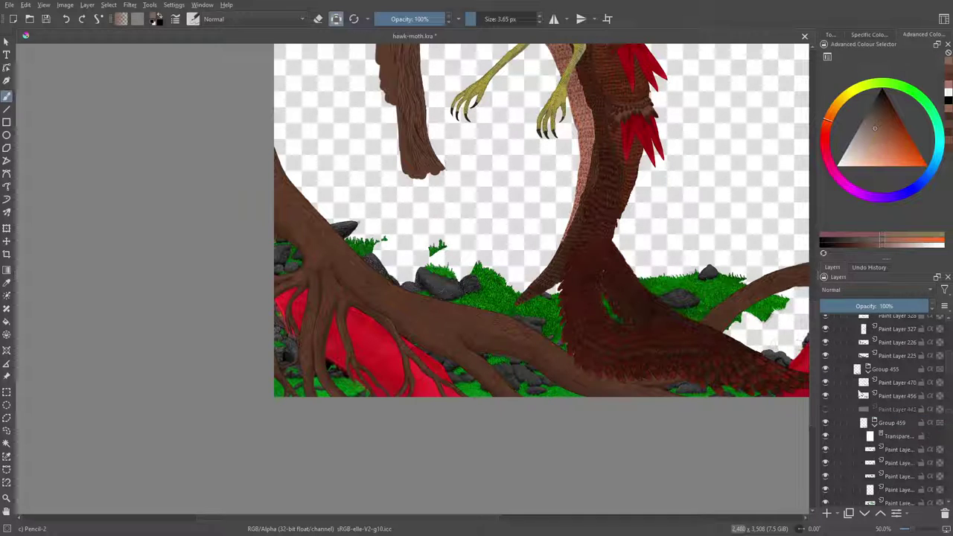
left_click(825, 383)
left_click(824, 396)
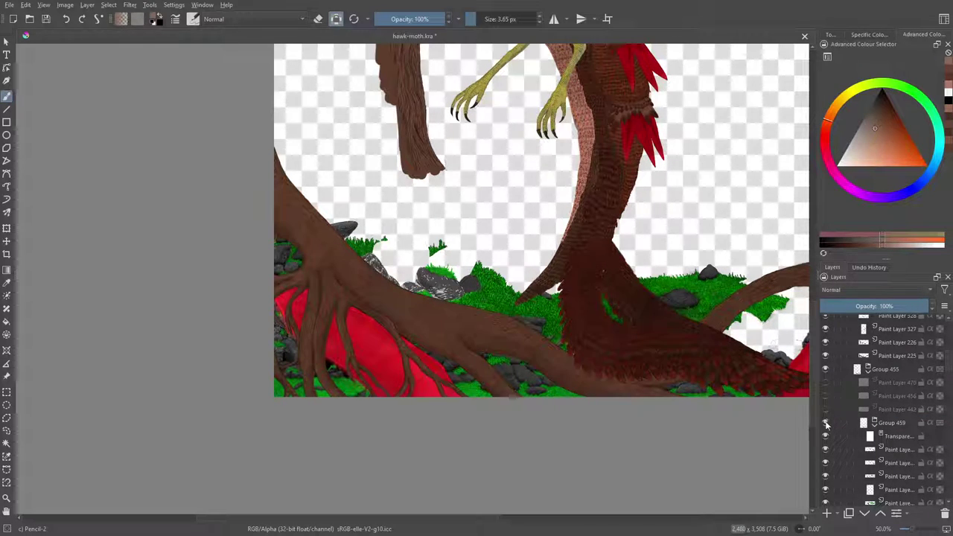
left_click(825, 437)
left_click(825, 437)
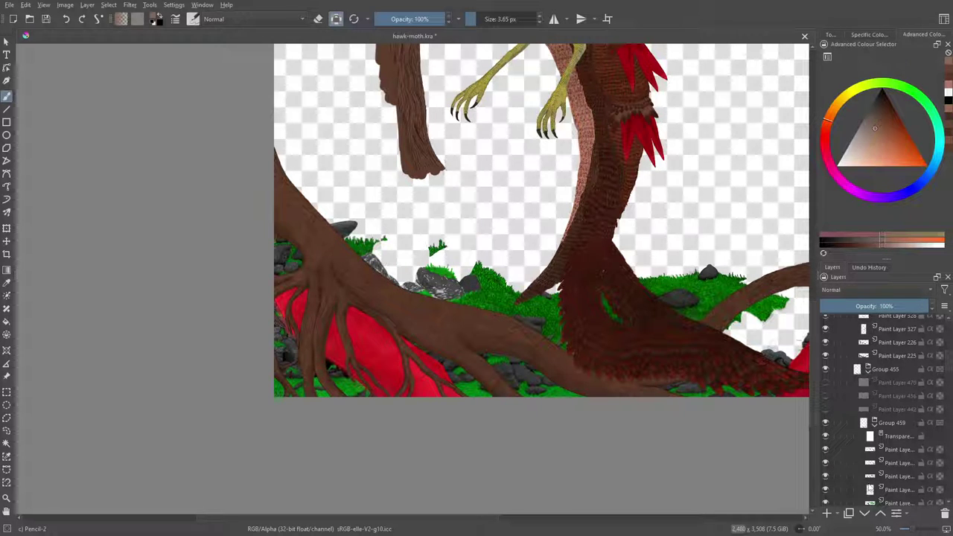
left_click_drag(914, 532, 920, 525)
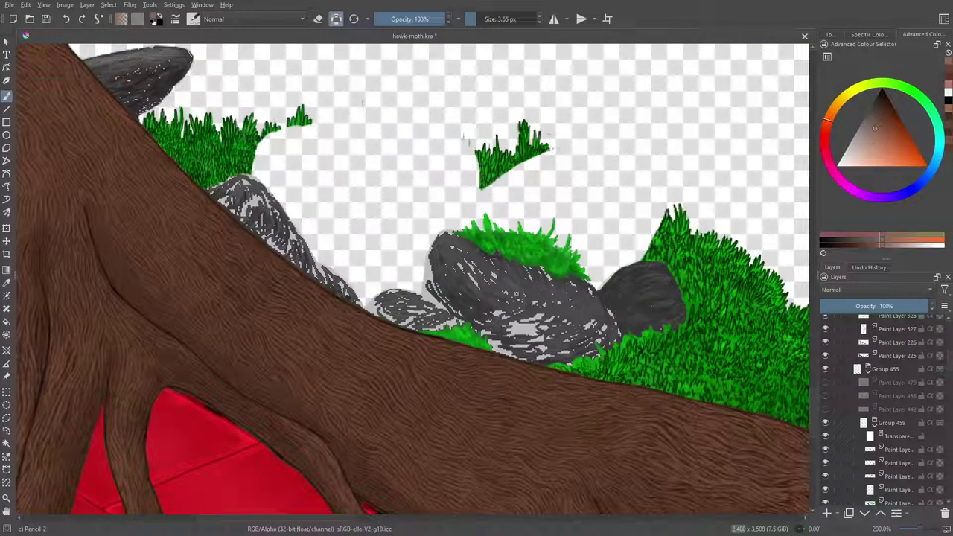
Show Paint Layer 470 and Paint Layer 456 again, toggling Paint Layer 456 and Paint Layer 442 to compare their effect on the rocks
left_click(825, 383)
left_click(825, 397)
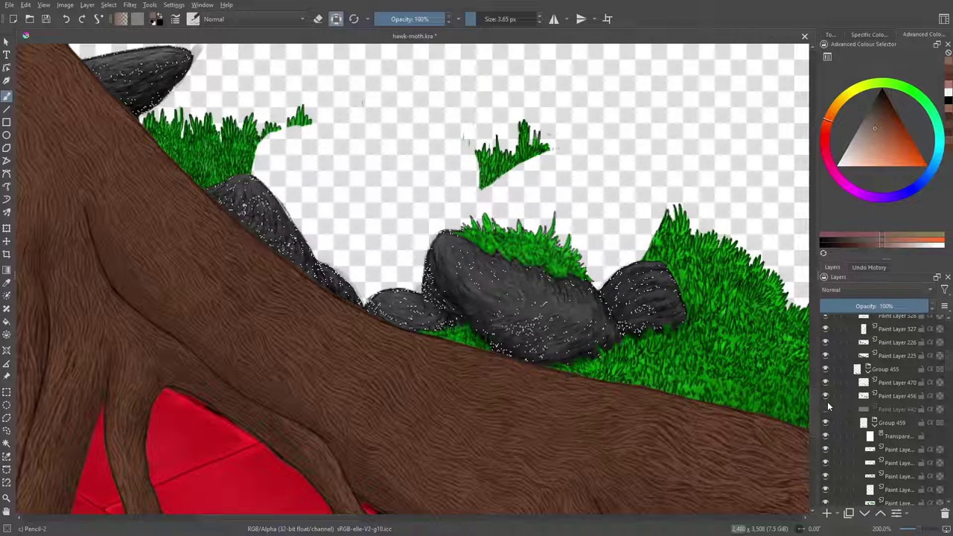
left_click(825, 396)
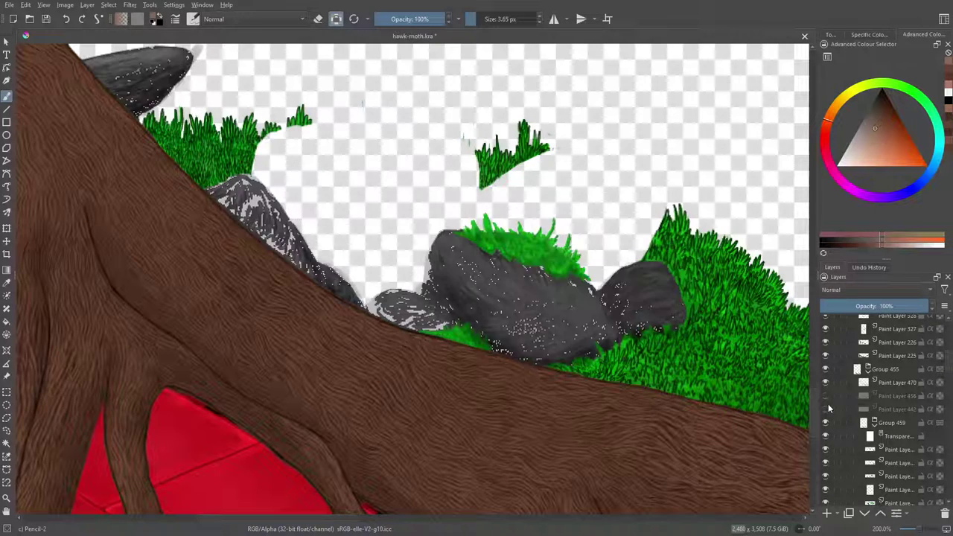
left_click(825, 396)
left_click(825, 409)
left_click(825, 409)
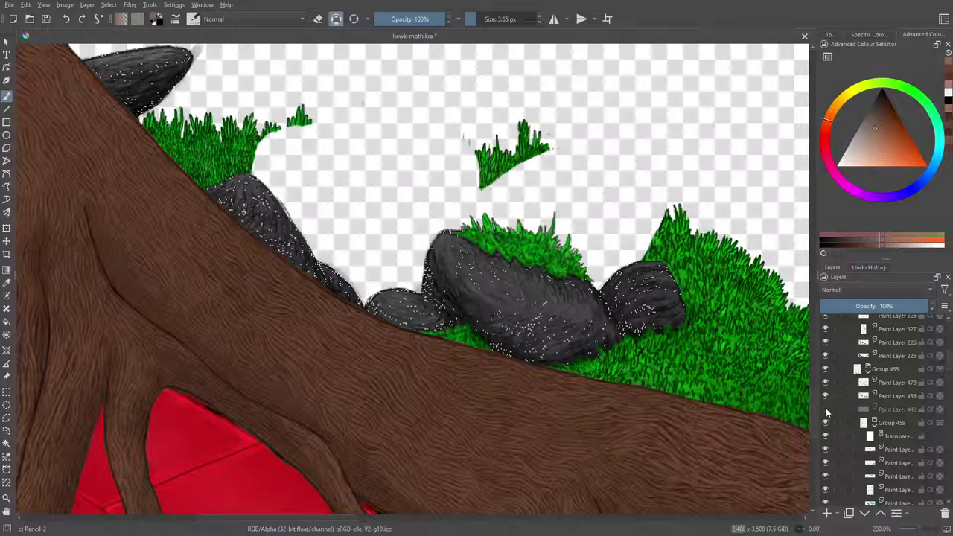
left_click(825, 410)
left_click(826, 410)
Briefly hide and show Group 215 to check which artwork it contains
scroll(949, 364, "up", 5)
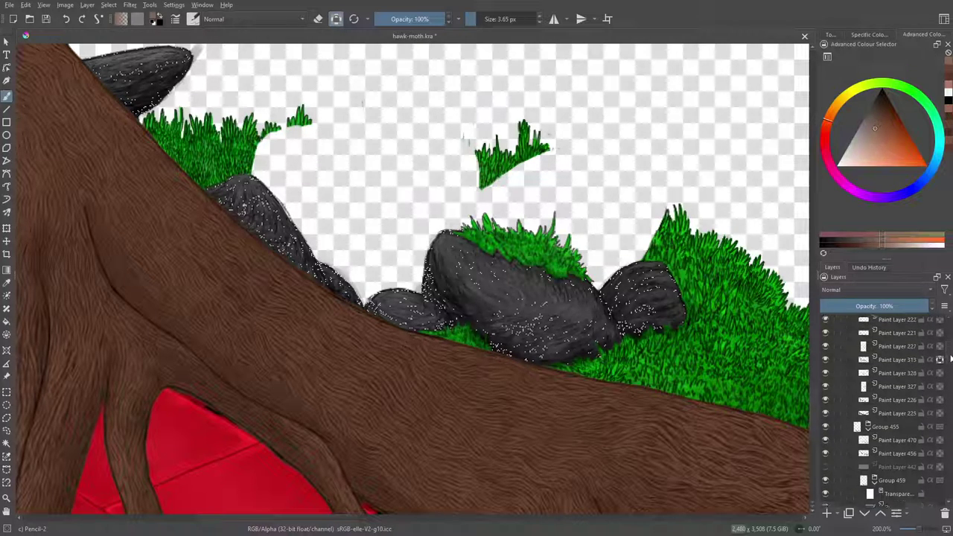
scroll(948, 350, "up", 3)
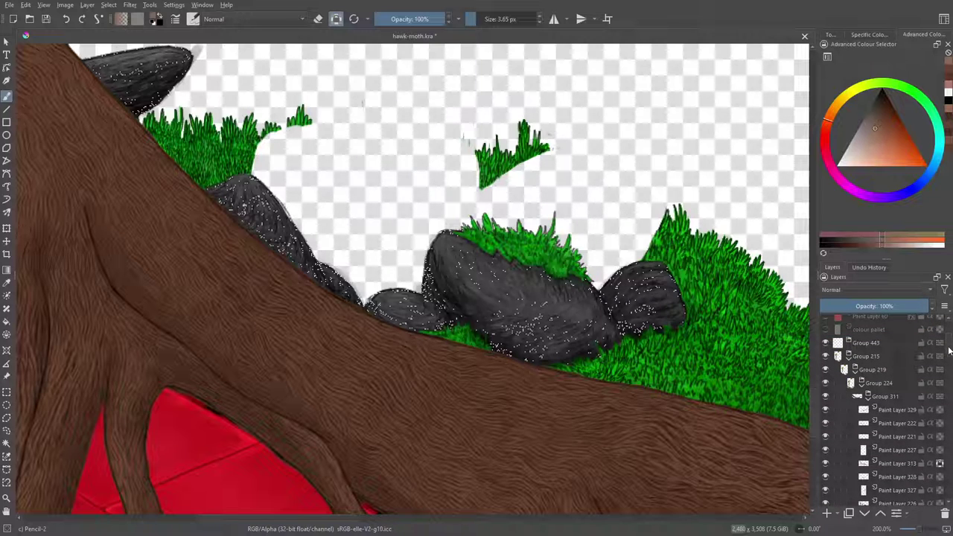
left_click(825, 356)
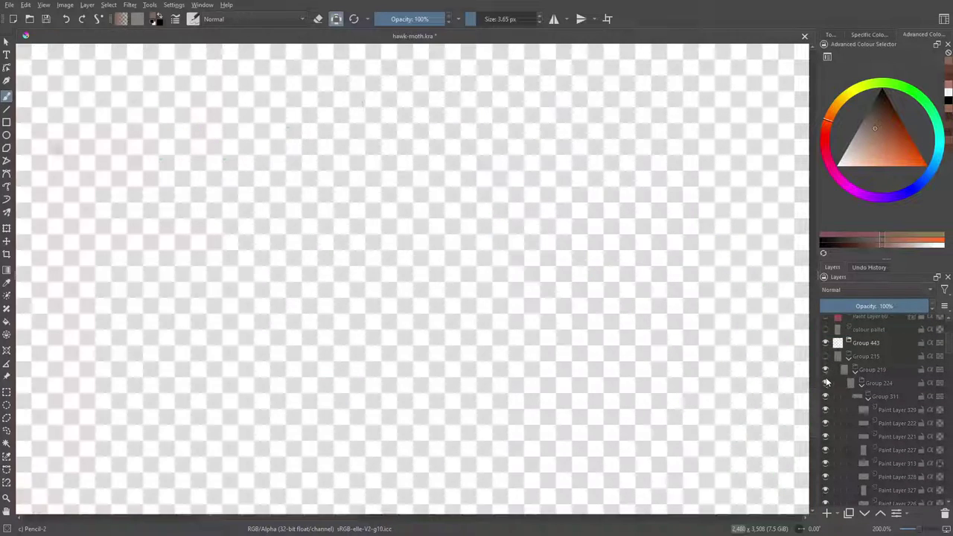
left_click(824, 355)
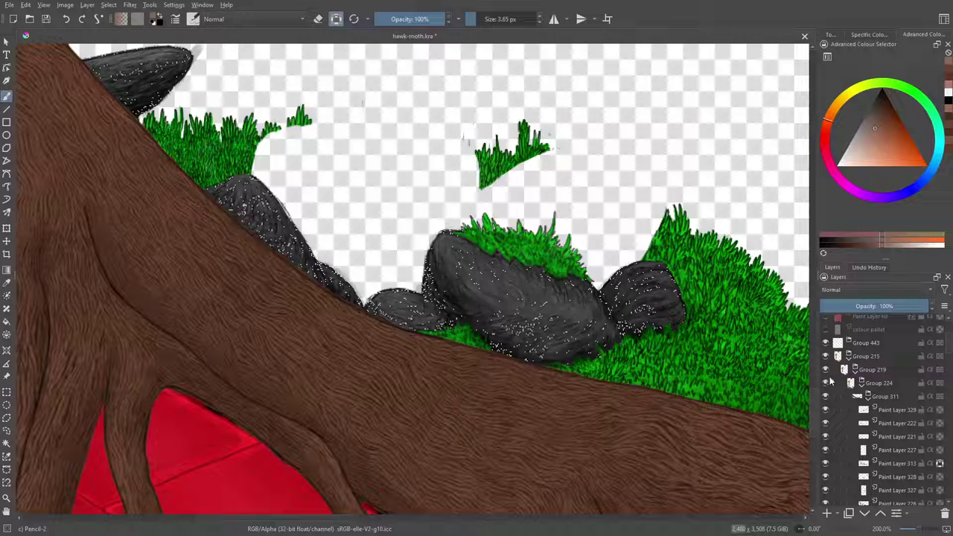
Hide all nine paint layers in Group 311, from Paint Layer 329 down to Paint Layer 225
scroll(951, 355, "down", 1)
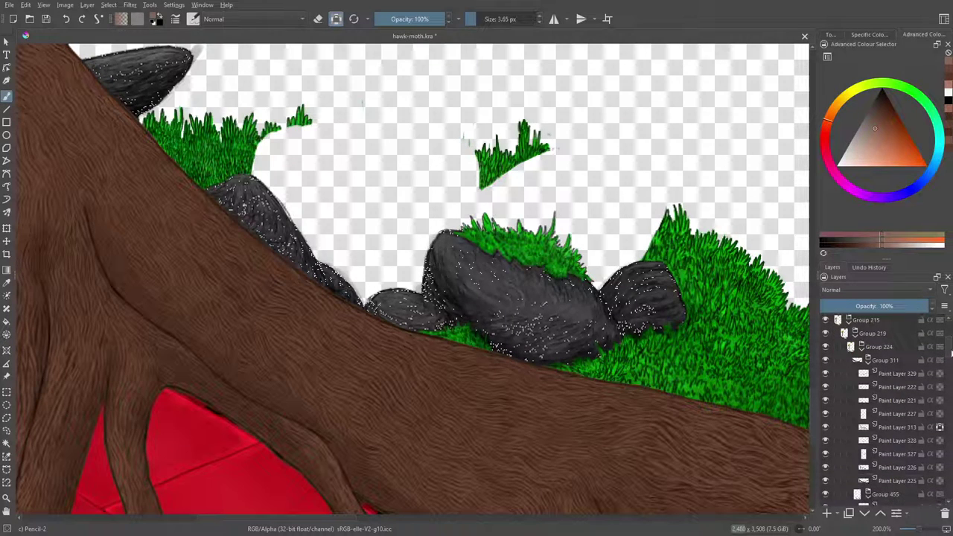
left_click(825, 373)
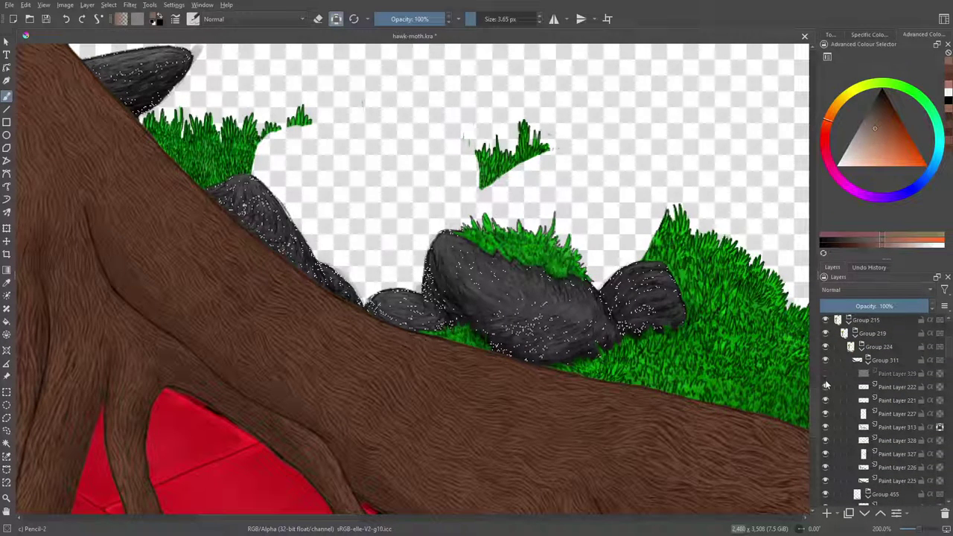
left_click(824, 387)
left_click(825, 400)
left_click(825, 413)
left_click(825, 427)
left_click(825, 440)
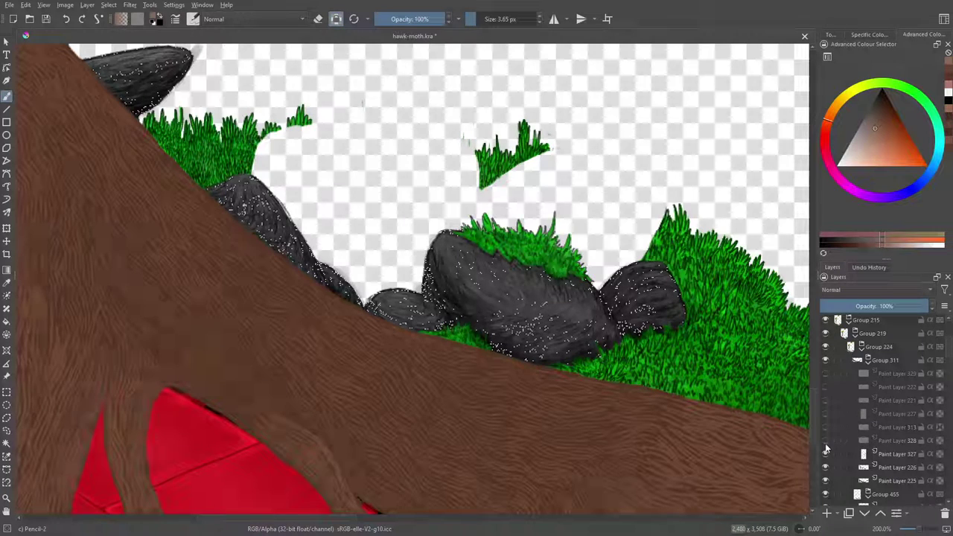
left_click(825, 453)
left_click(824, 467)
left_click(825, 480)
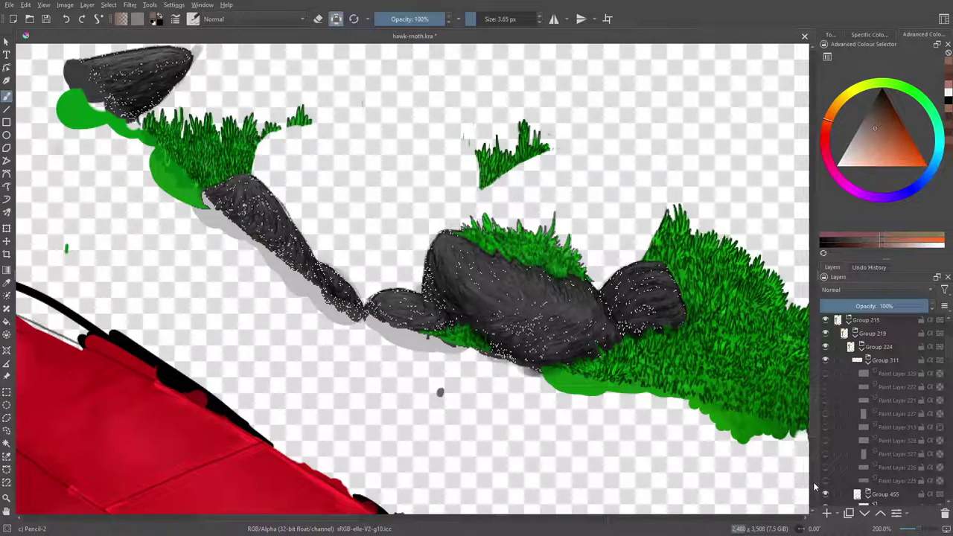
Toggle Paint Layer 442 and the transparency mask of Group 459 to compare the grass with and without masking
left_click_drag(951, 358, 950, 379)
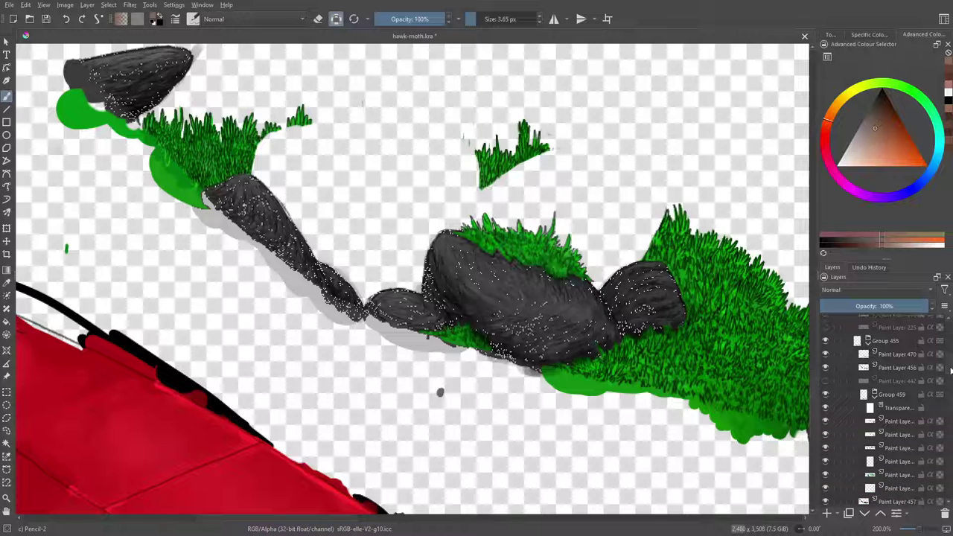
left_click(824, 381)
left_click(826, 381)
left_click(825, 408)
left_click(824, 408)
left_click(824, 408)
left_click(824, 409)
left_click(824, 409)
left_click(825, 409)
left_click(825, 410)
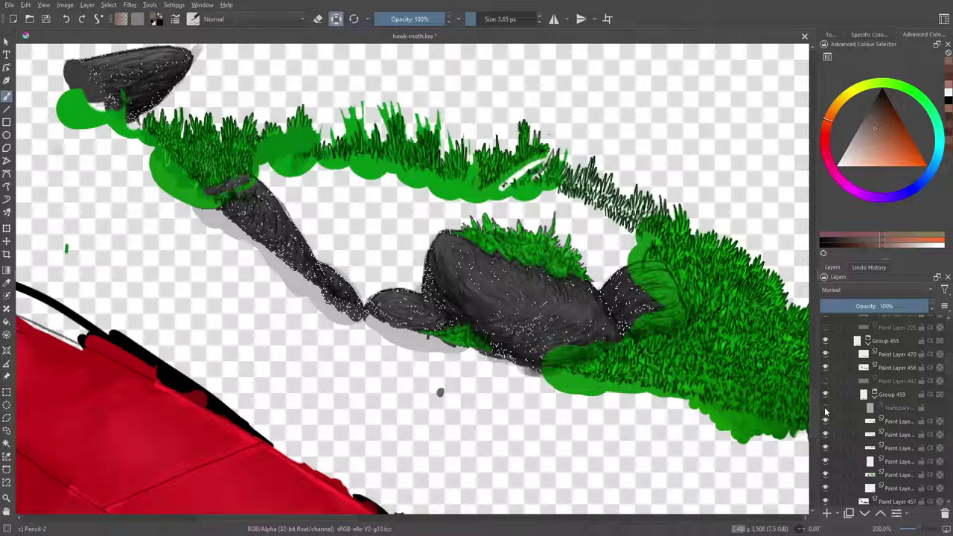
left_click(824, 409)
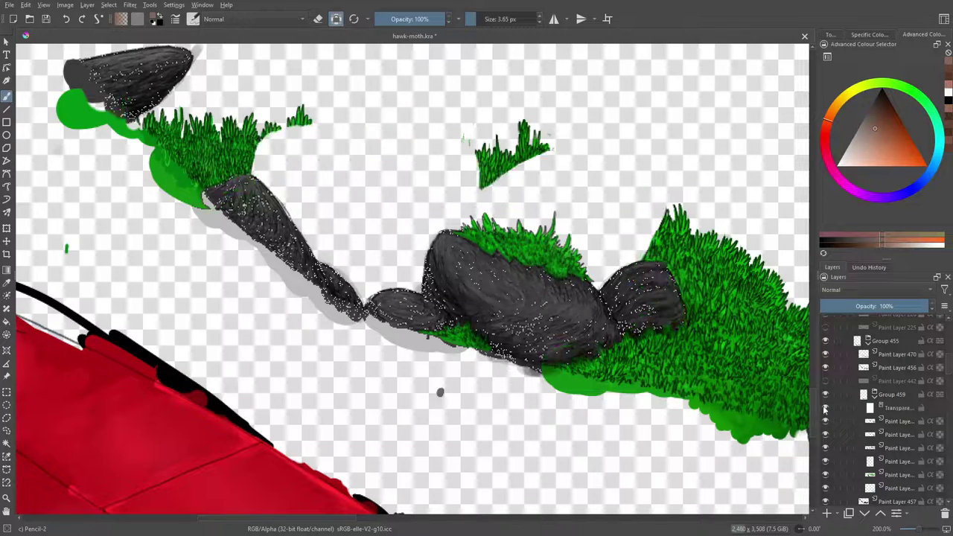
left_click(825, 408)
left_click(825, 409)
left_click(824, 408)
left_click(824, 408)
Expand Group 346 within Group 344 and hide its Group 351 and Group 356, including the top paint layer of each
scroll(949, 378, "down", 3)
scroll(950, 378, "down", 5)
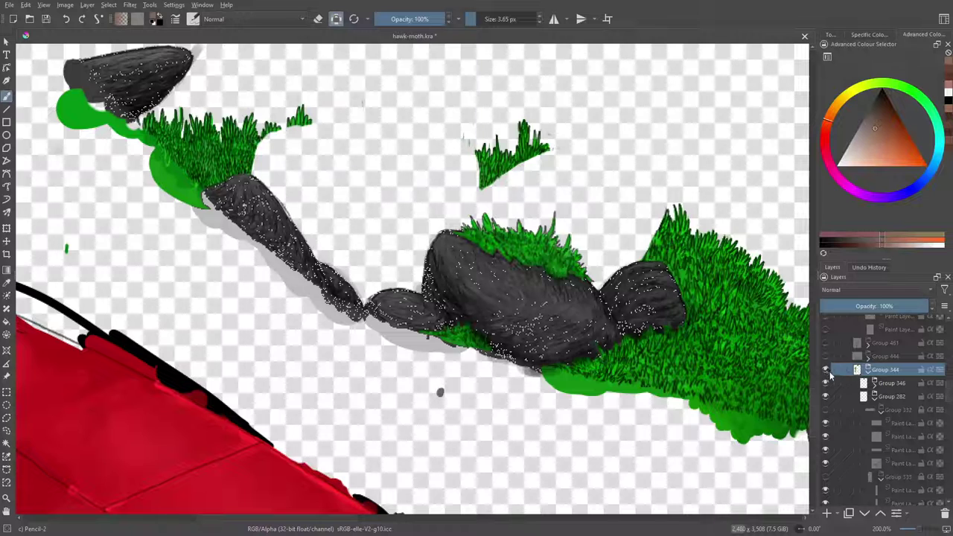
left_click(824, 369)
left_click(825, 369)
left_click(873, 383)
left_click(878, 398)
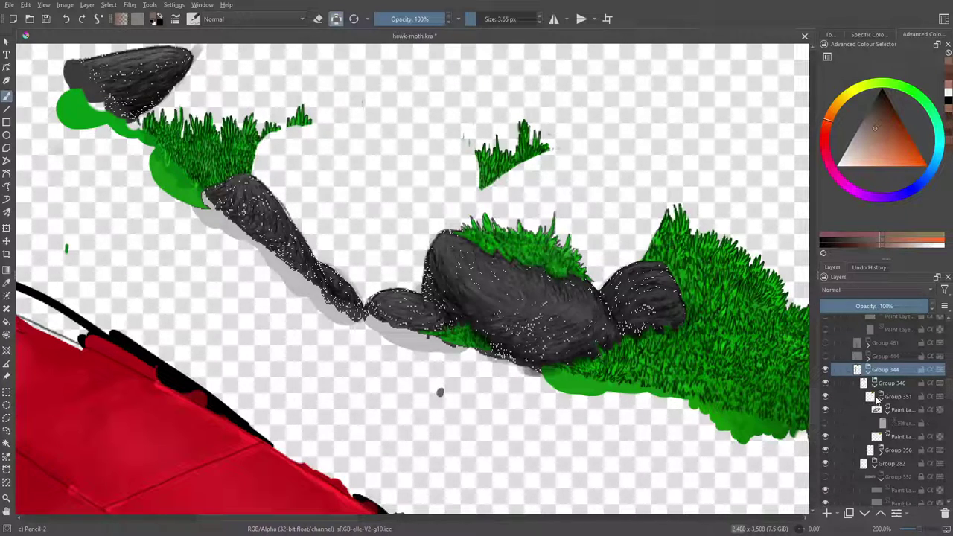
left_click(824, 410)
left_click(824, 396)
left_click(881, 450)
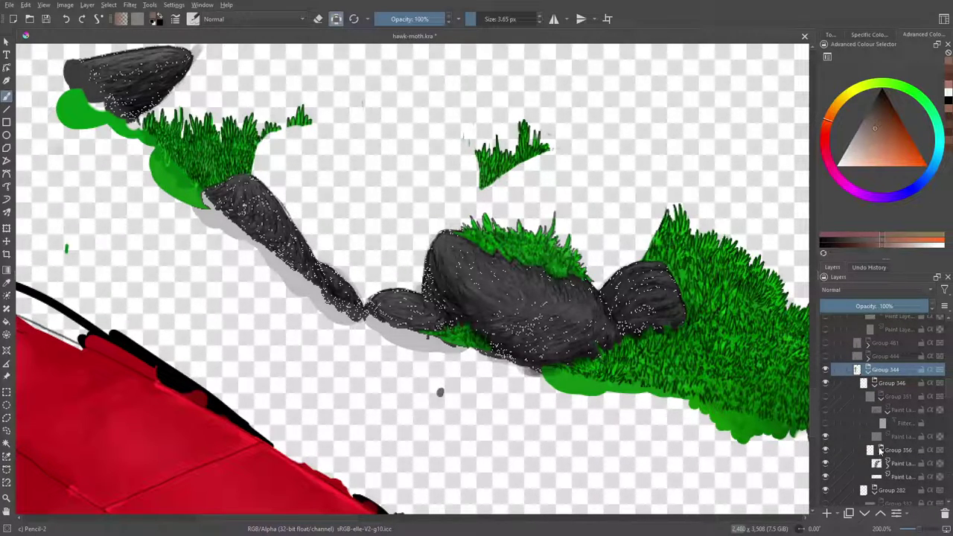
left_click(825, 463)
left_click(824, 449)
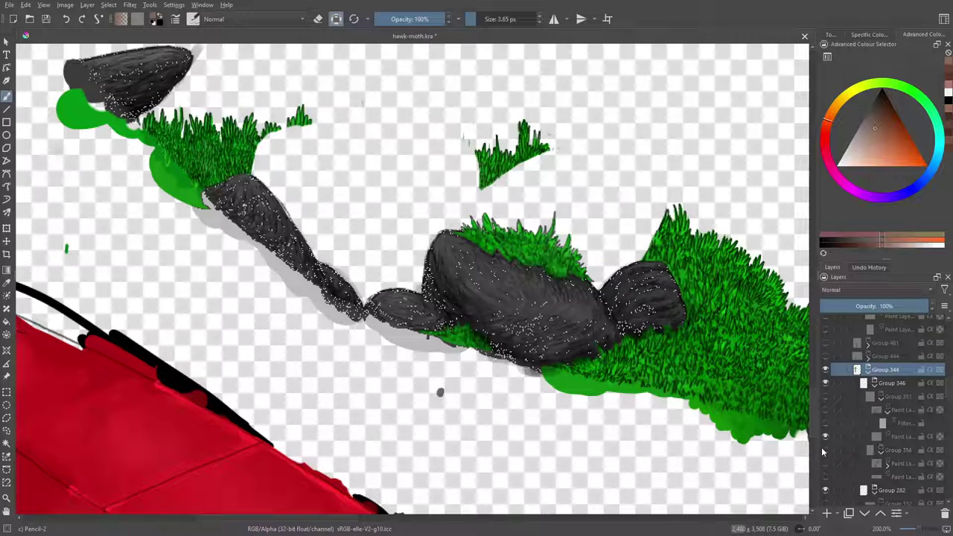
Hide all the visible paint layers inside Group 286
left_click_drag(950, 392, 947, 405)
left_click(880, 401)
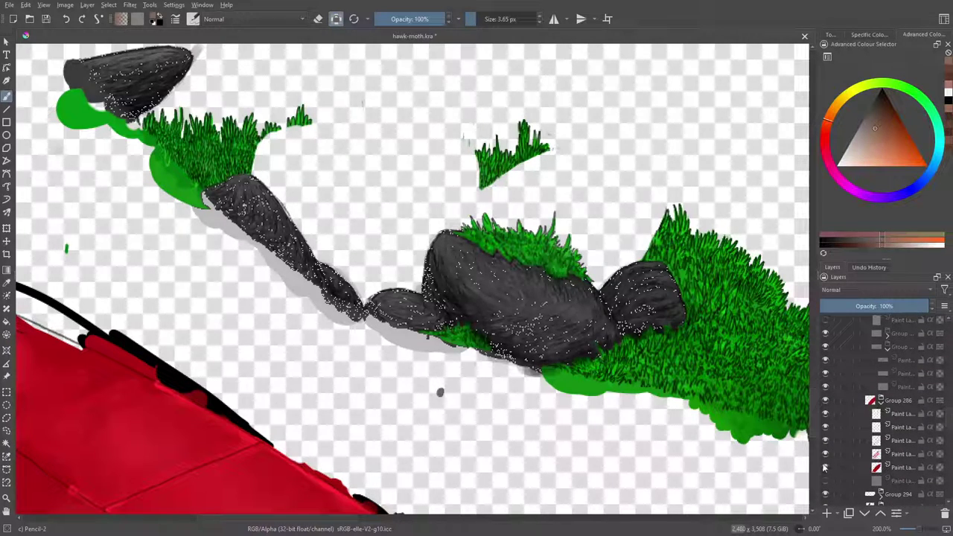
left_click_drag(824, 471, 824, 421)
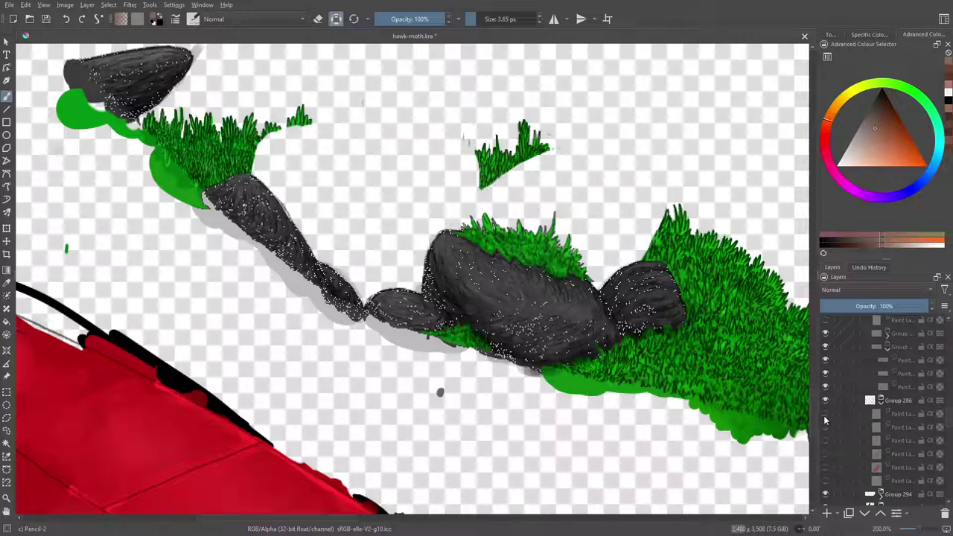
Expand Group 294 and its nested groups, and hide the three paint layers in the innermost group
left_click_drag(947, 419, 947, 422)
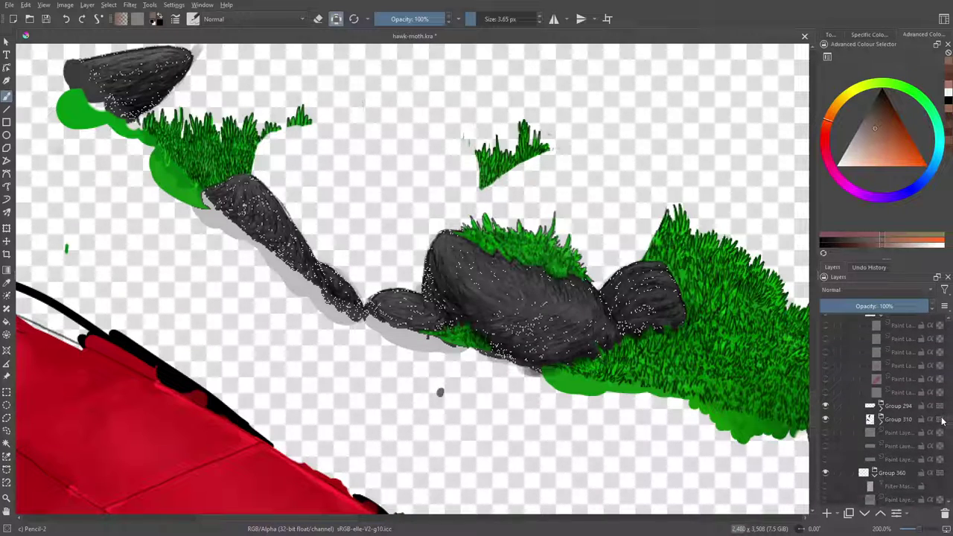
left_click(880, 406)
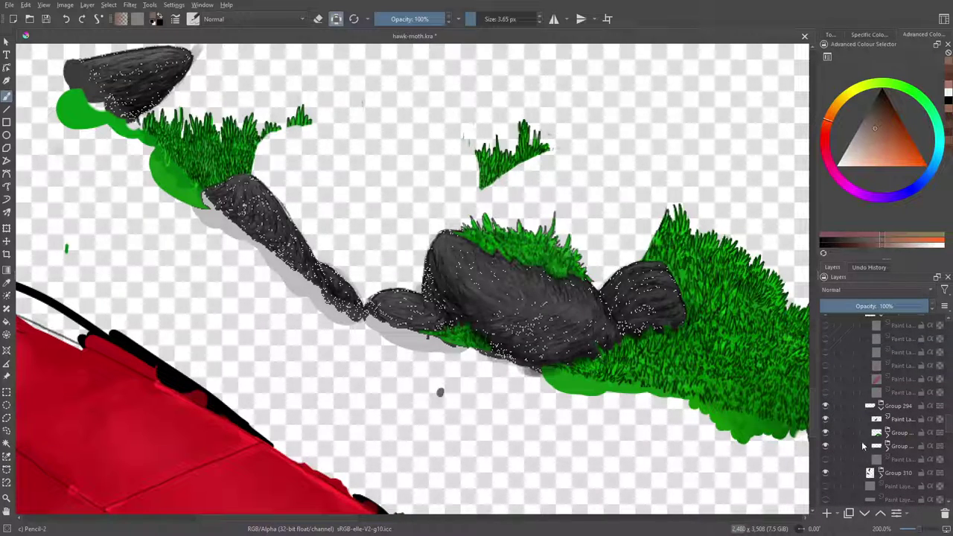
left_click(886, 446)
left_click_drag(947, 418, 948, 429)
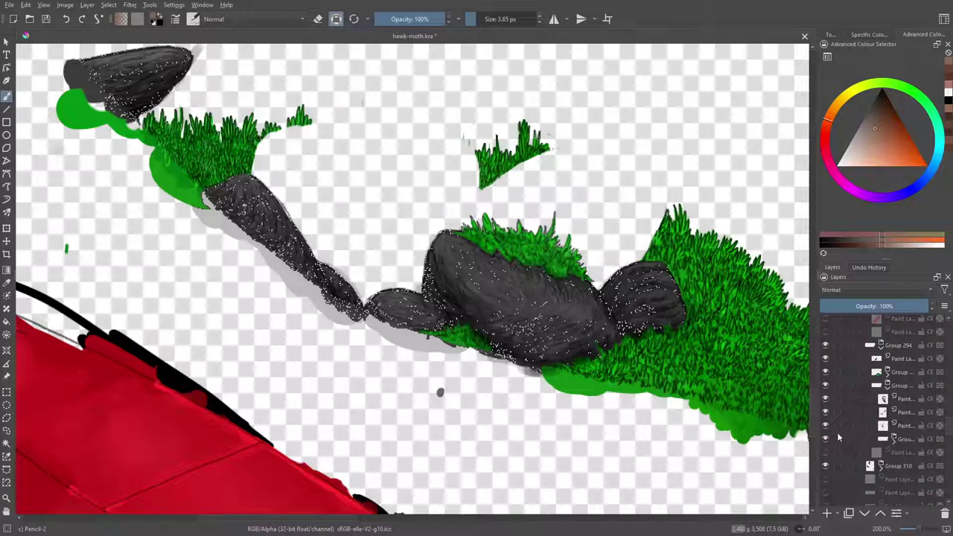
left_click(893, 439)
left_click_drag(824, 479, 825, 454)
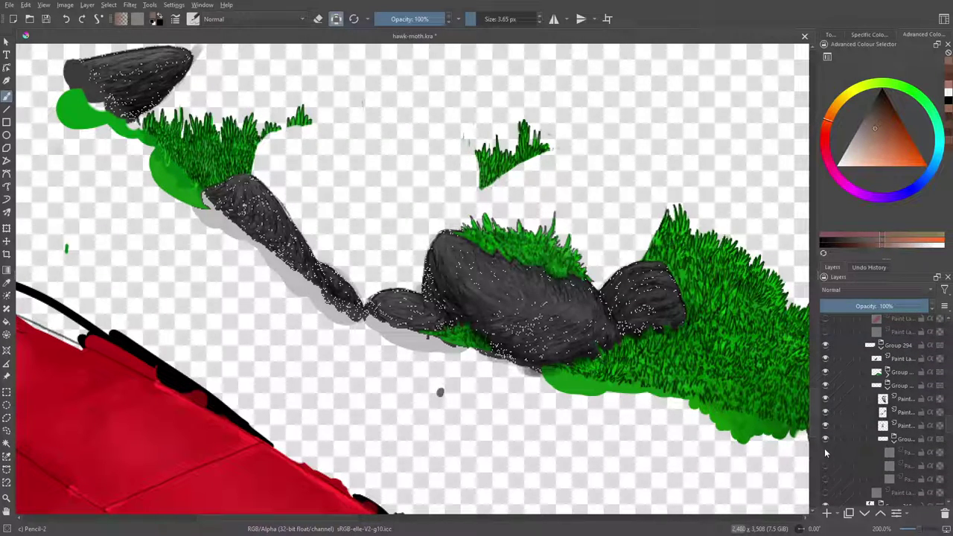
Save the hawk-moth.kra document
left_click(45, 20)
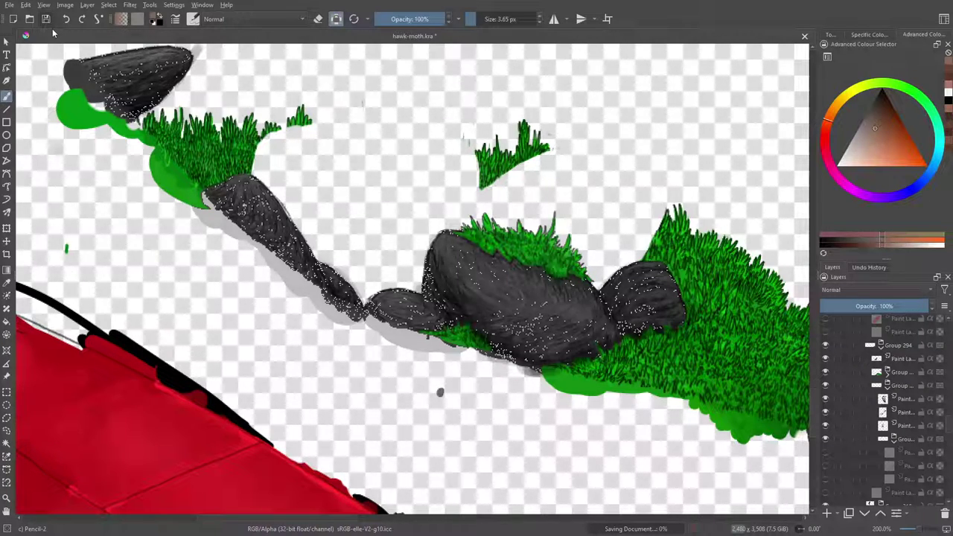
key("ctrl+s")
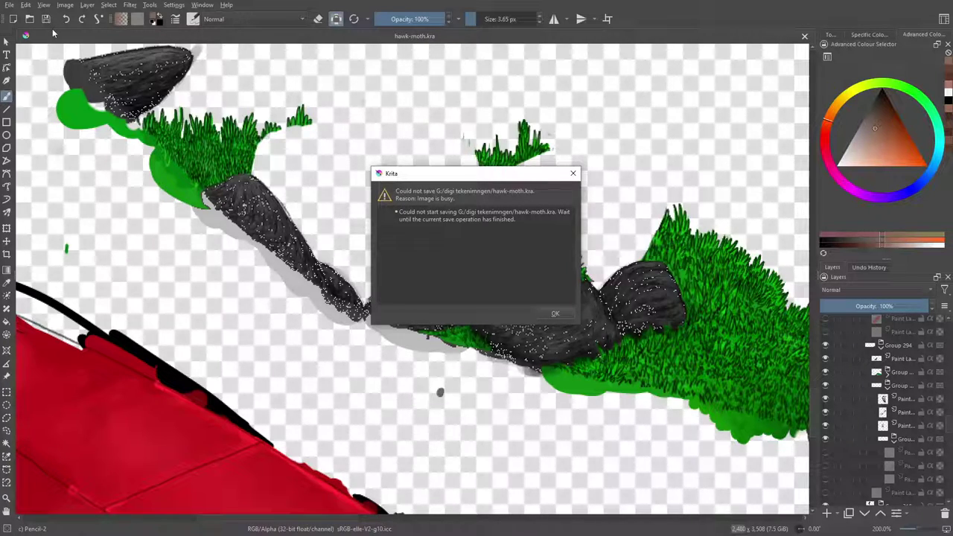
Dismiss the save error, collapse the innermost group within Group 294, and show the hidden paint layer below it
left_click(554, 315)
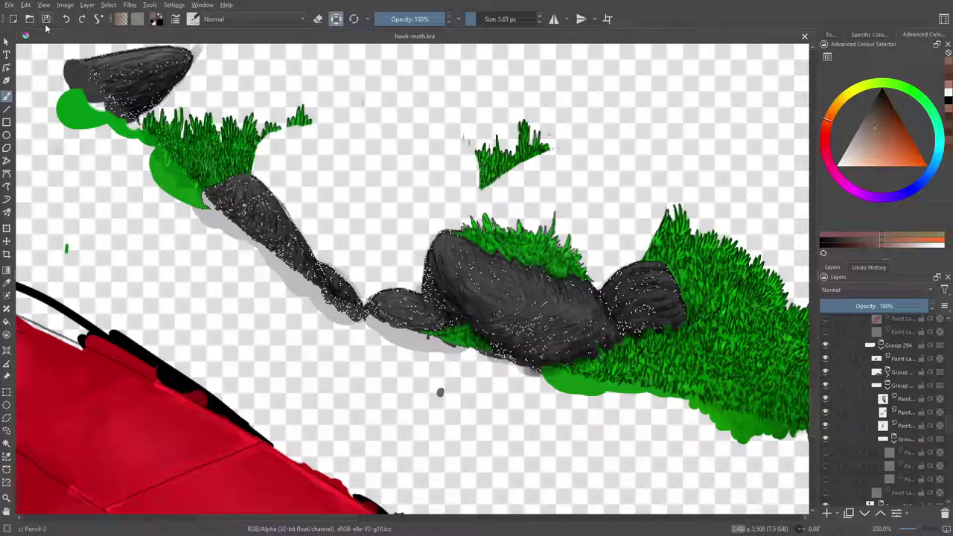
left_click(914, 528)
mouse_move(913, 530)
left_mouse_down()
mouse_move(901, 530)
mouse_move(912, 532)
left_mouse_up()
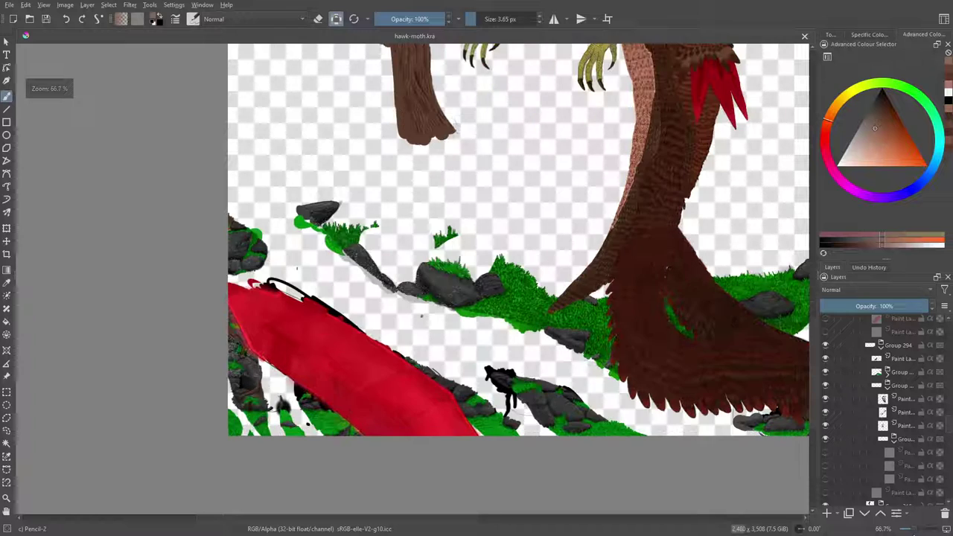
left_click(887, 438)
left_click(825, 451)
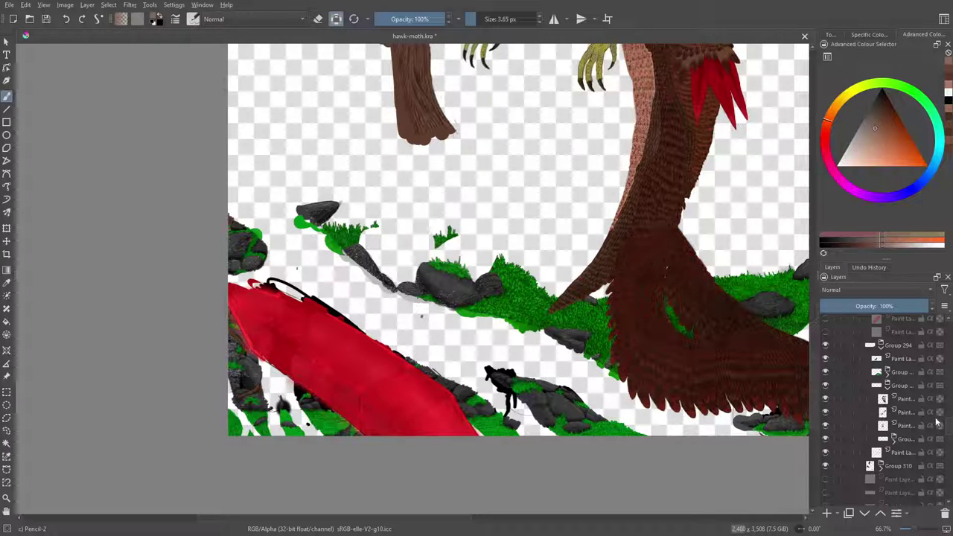
Show the three hidden paint layers directly below Group 310
scroll(949, 427, "down", 2)
left_click(824, 441)
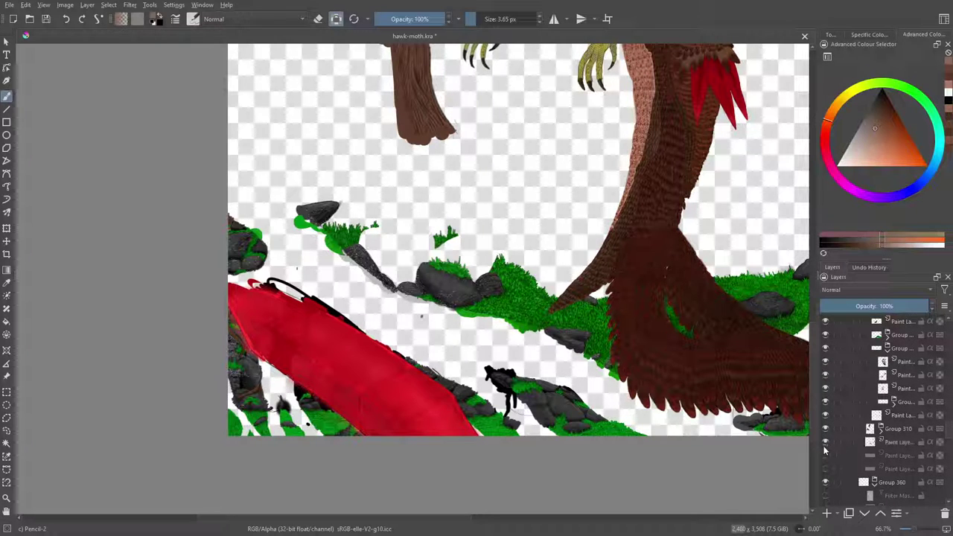
left_click(825, 467)
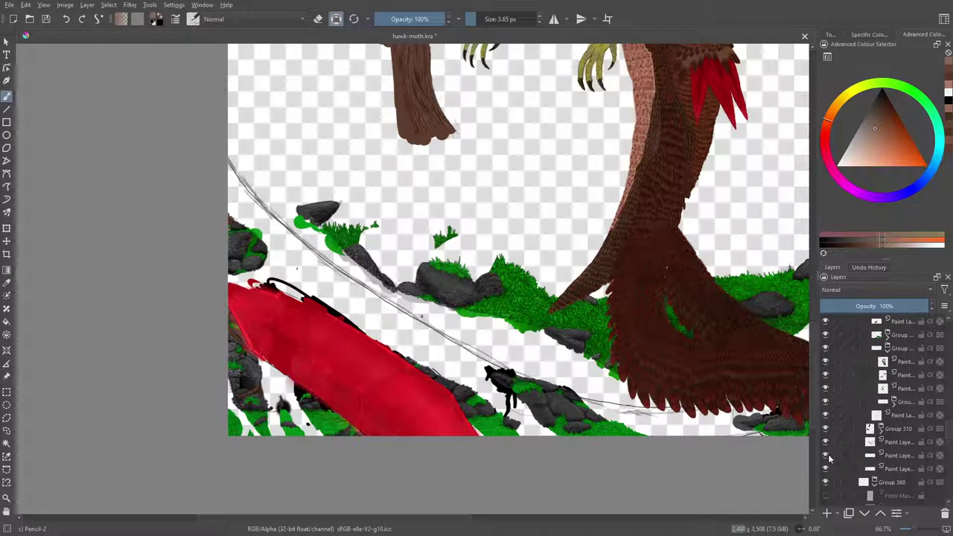
left_click(826, 429)
Show the filter mask and paint layers of Group 360, along with Groups 377, 353, 367 and 421
scroll(893, 417, "down", 2)
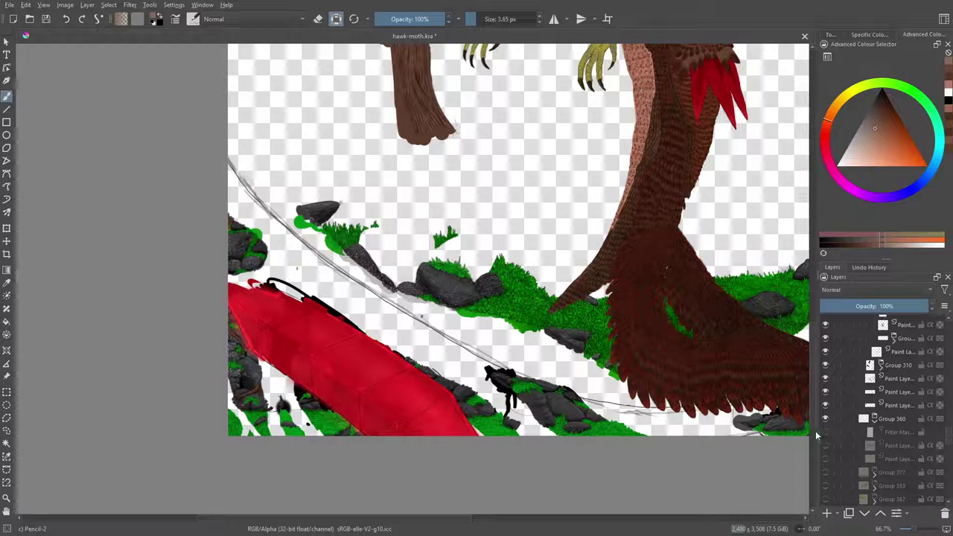
left_click_drag(823, 433, 825, 482)
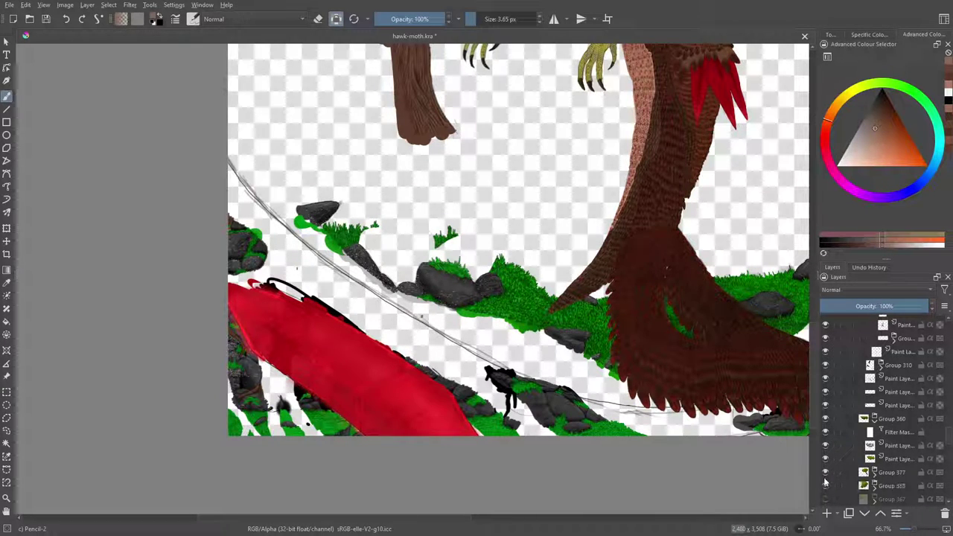
scroll(878, 439, "down", 2)
left_click(825, 425)
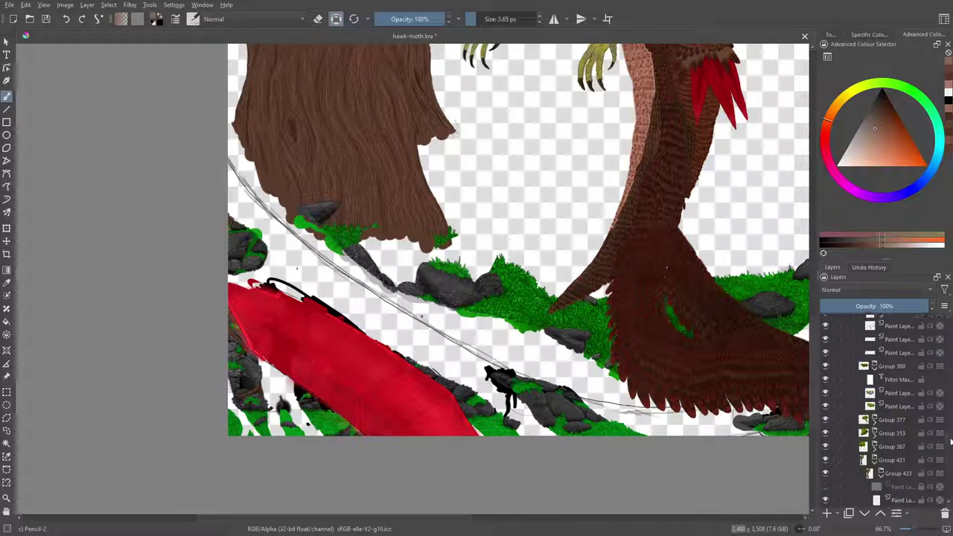
Show all the hidden paint layers inside Group 286, keeping the group itself visible
scroll(950, 421, "down", 3)
scroll(949, 421, "up", 2)
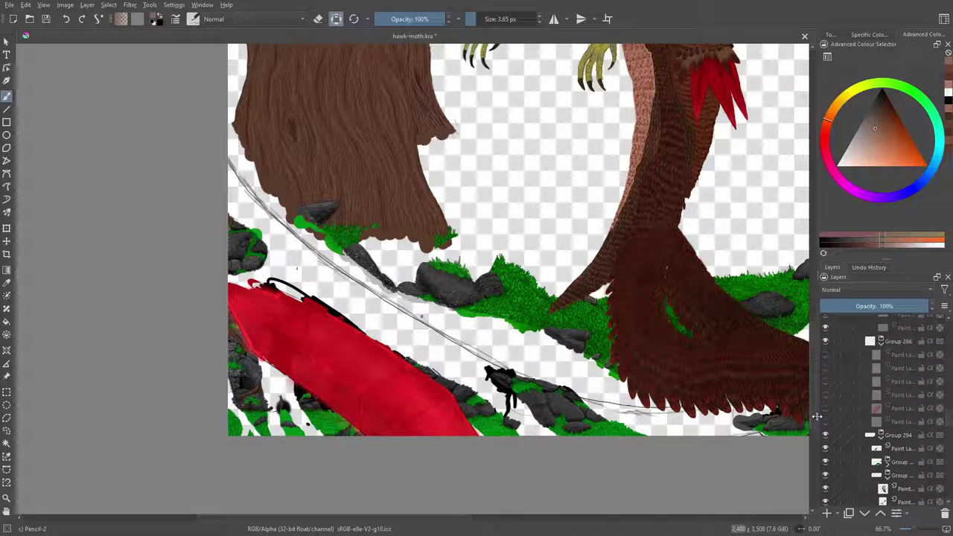
left_click_drag(825, 420, 824, 372)
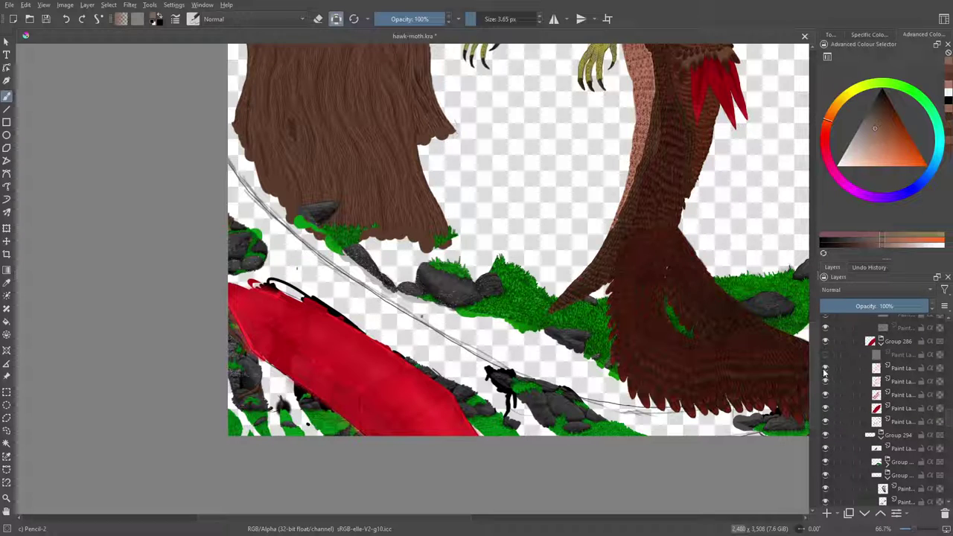
left_click(825, 343)
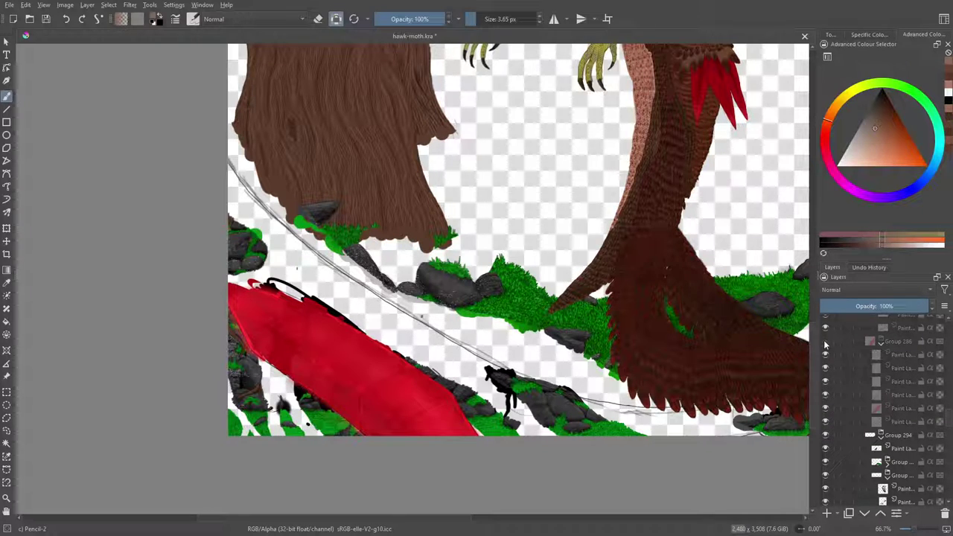
left_click(825, 342)
Show Groups 332 and 333 within Group 282, including the hidden paint layers and subgroups above Group 286
scroll(946, 395, "up", 3)
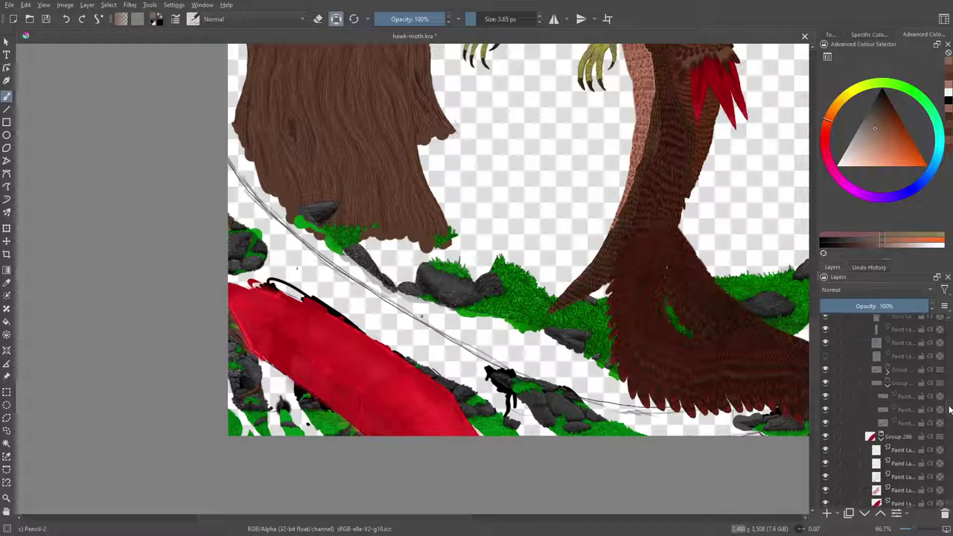
left_click(825, 390)
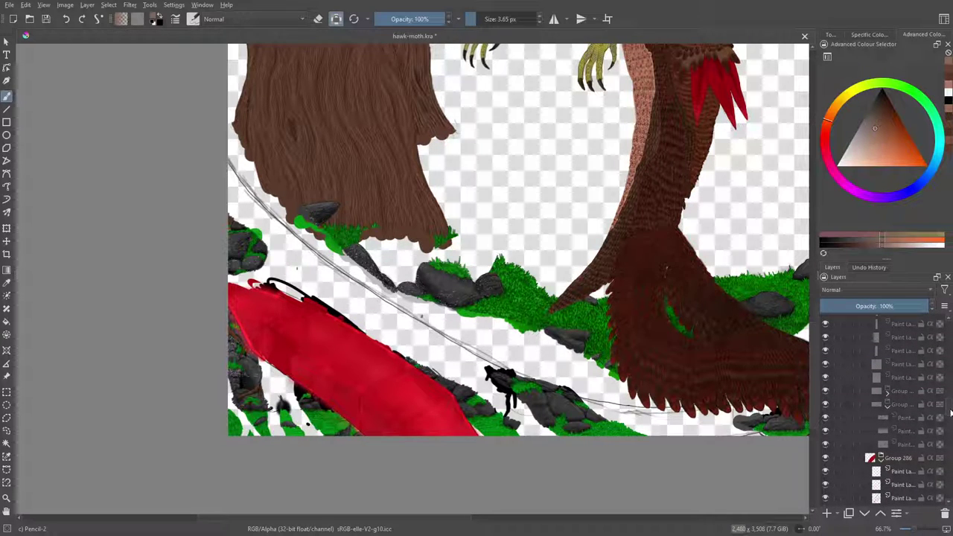
scroll(951, 403, "up", 3)
scroll(950, 402, "up", 3)
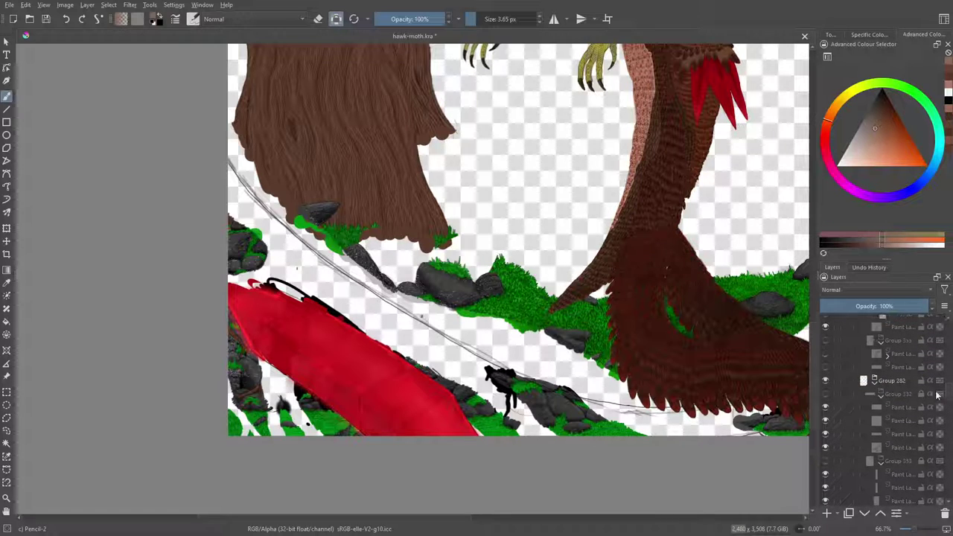
left_click(825, 461)
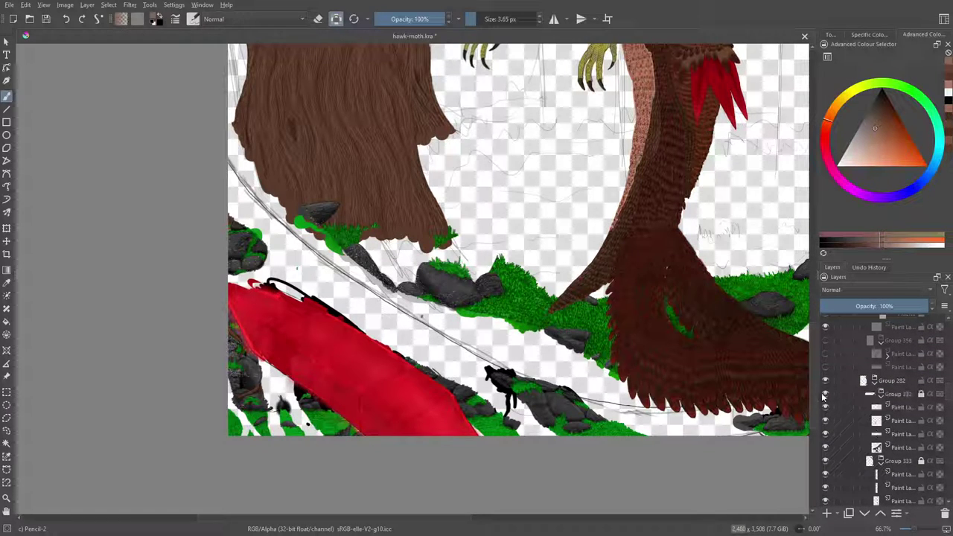
Show Group 356 and Group 351 within Group 346, including their hidden paint layers
left_click(825, 340)
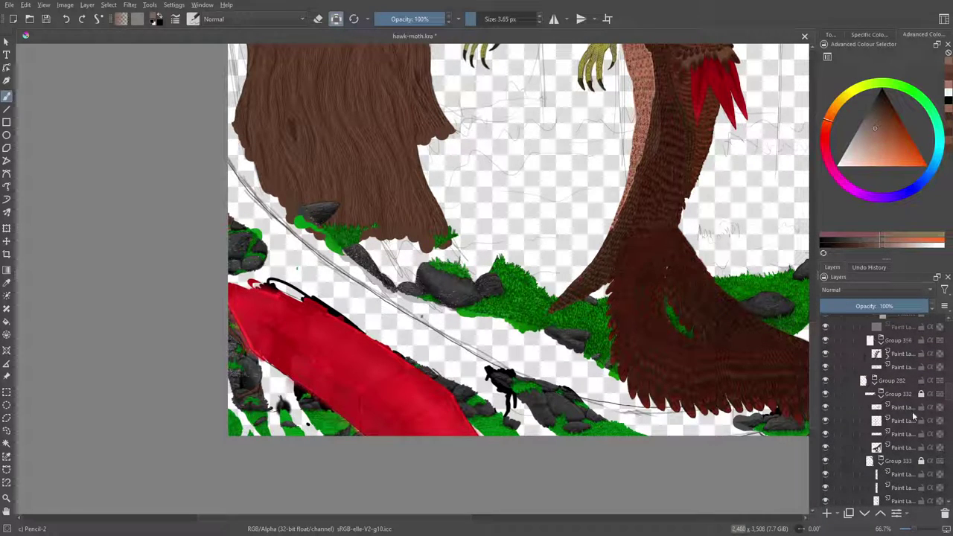
scroll(950, 406, "up", 2)
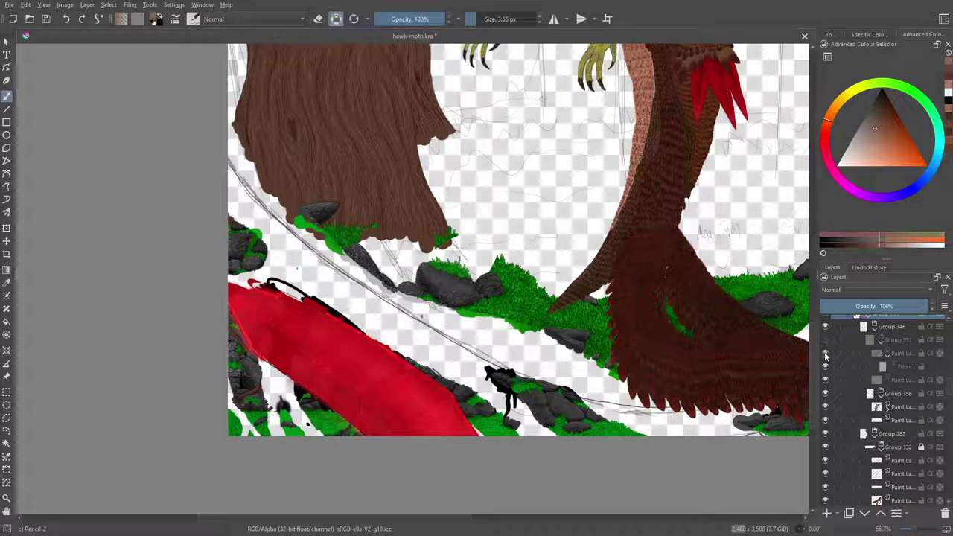
left_click(825, 342)
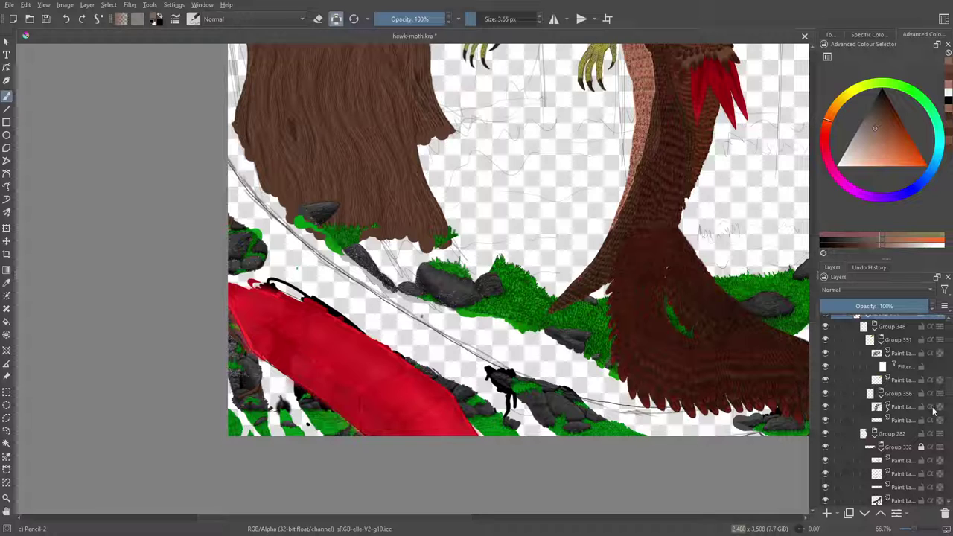
Show Group 444, Group 461 and the two hidden paint layers directly above them
scroll(861, 386, "up", 4)
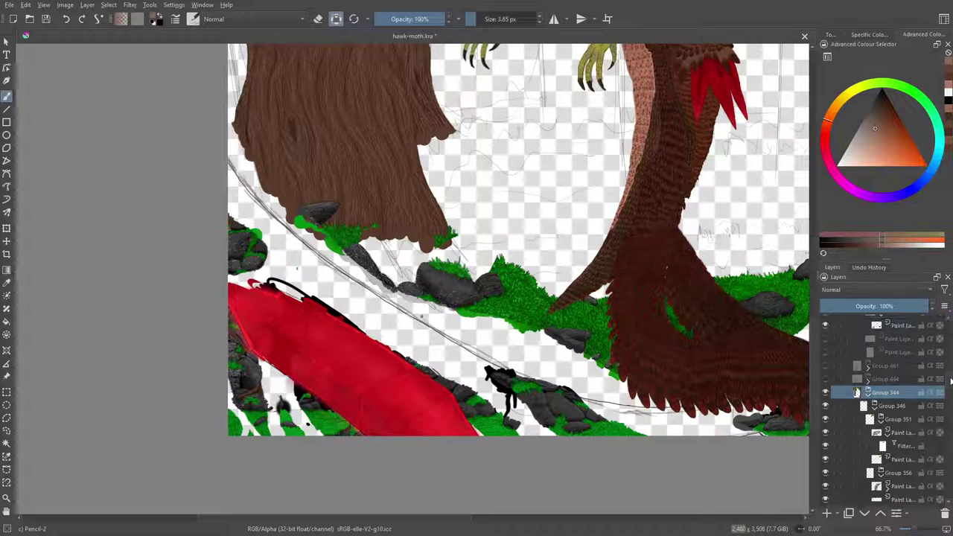
left_click(824, 410)
left_click(825, 397)
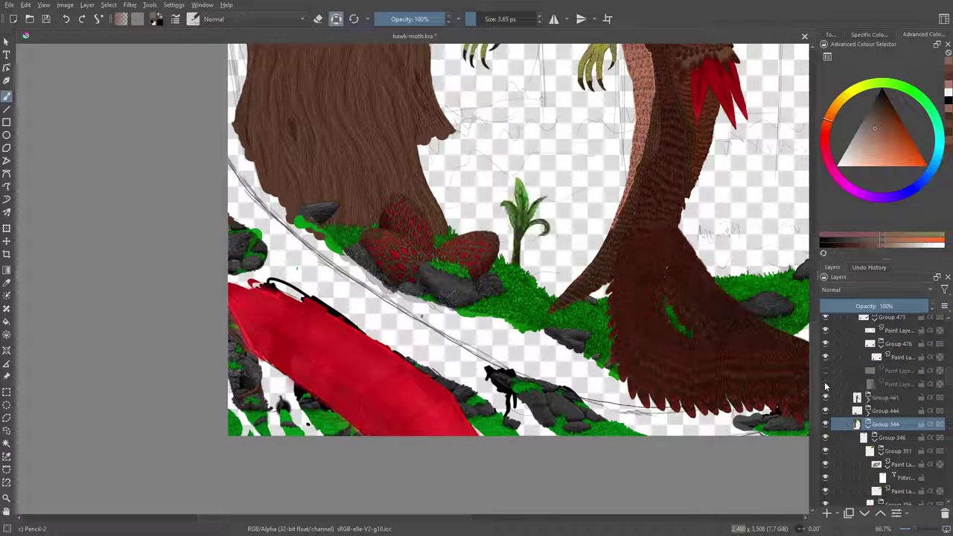
left_click(824, 383)
left_click(824, 370)
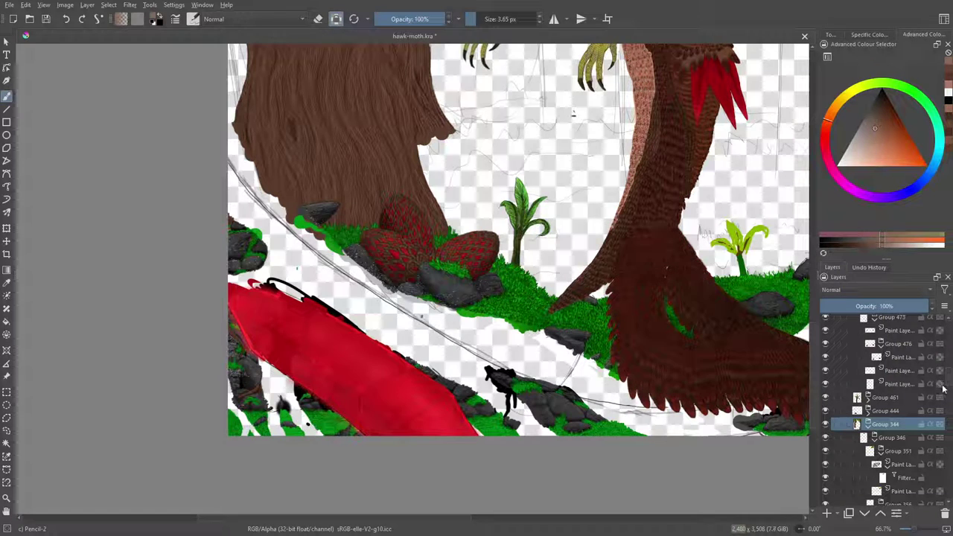
Show Paint Layer 442 in Group 455 and Paint Layer 225 just above that group
scroll(948, 376, "up", 5)
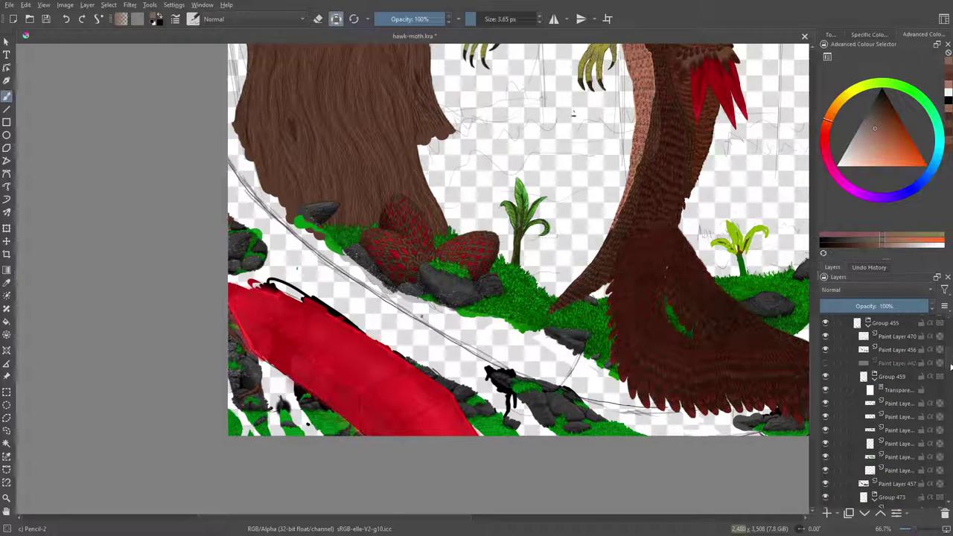
left_click(825, 379)
left_click(824, 325)
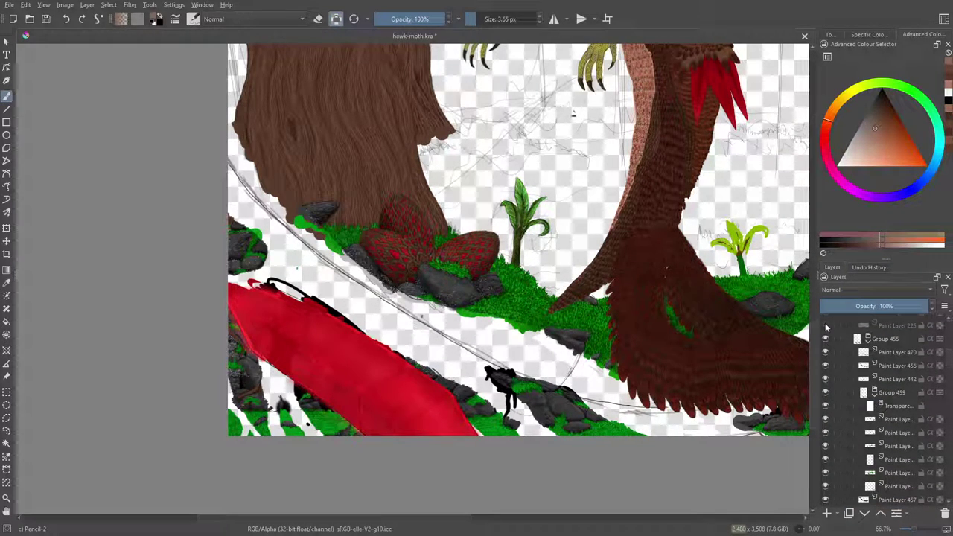
Show the remaining hidden paint layers in Group 311, from Paint Layer 226 up to Paint Layer 329
mouse_move(838, 365)
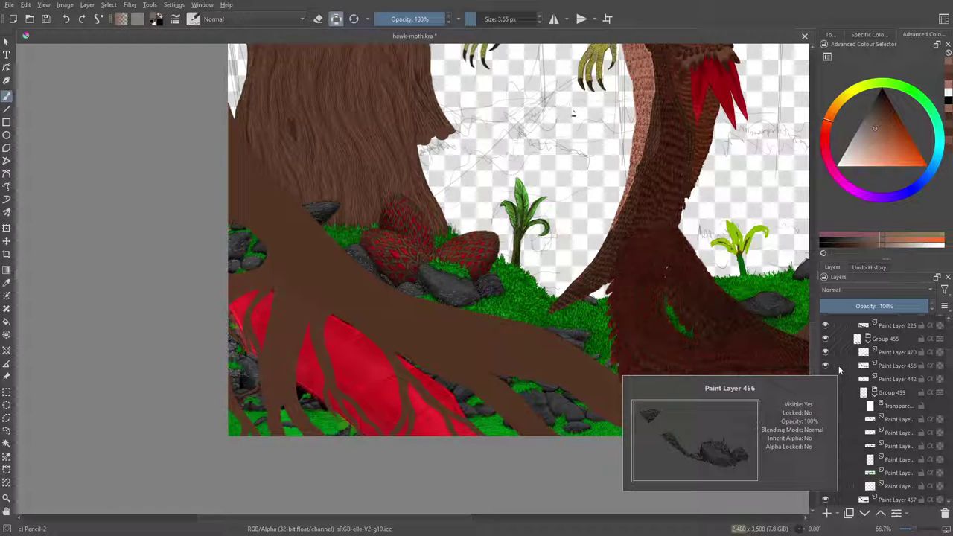
scroll(950, 356, "up", 3)
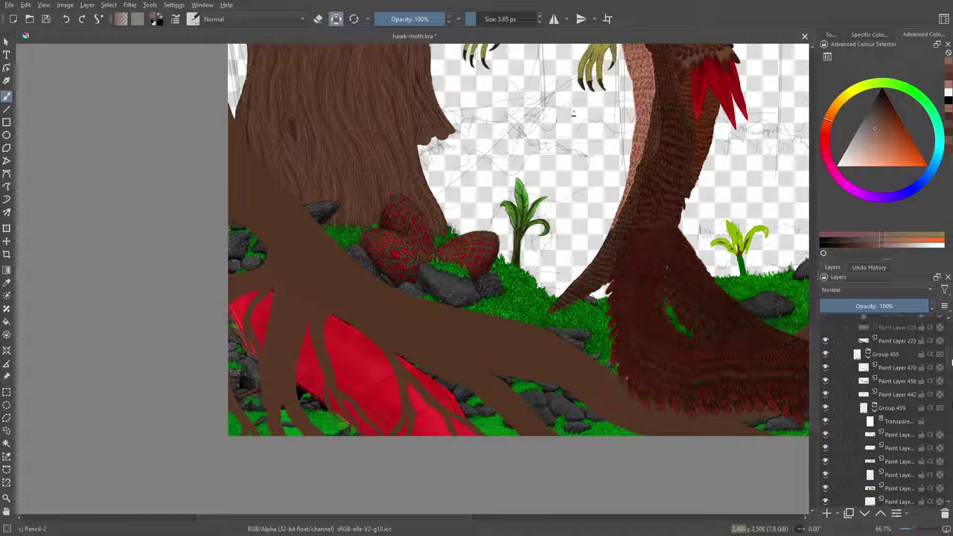
scroll(950, 356, "up", 1)
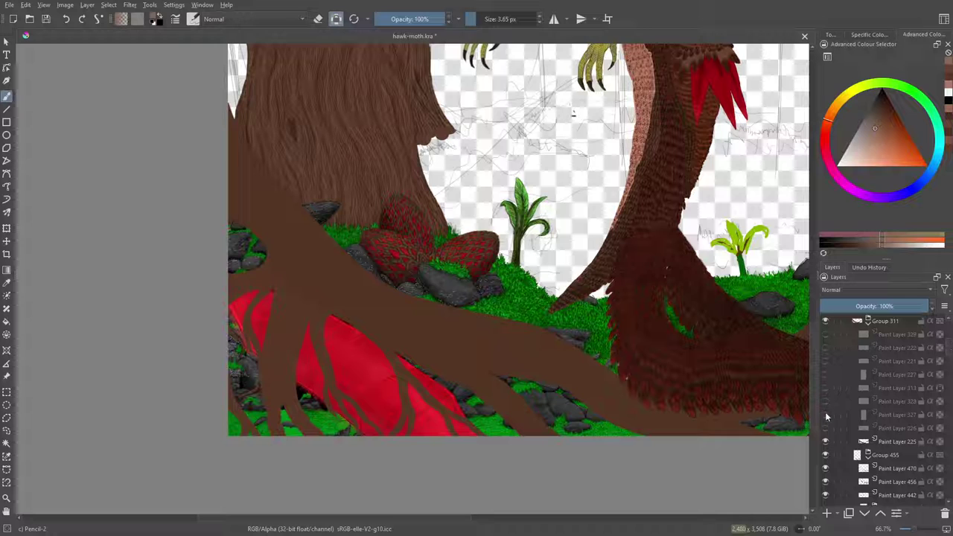
left_click_drag(825, 424, 824, 335)
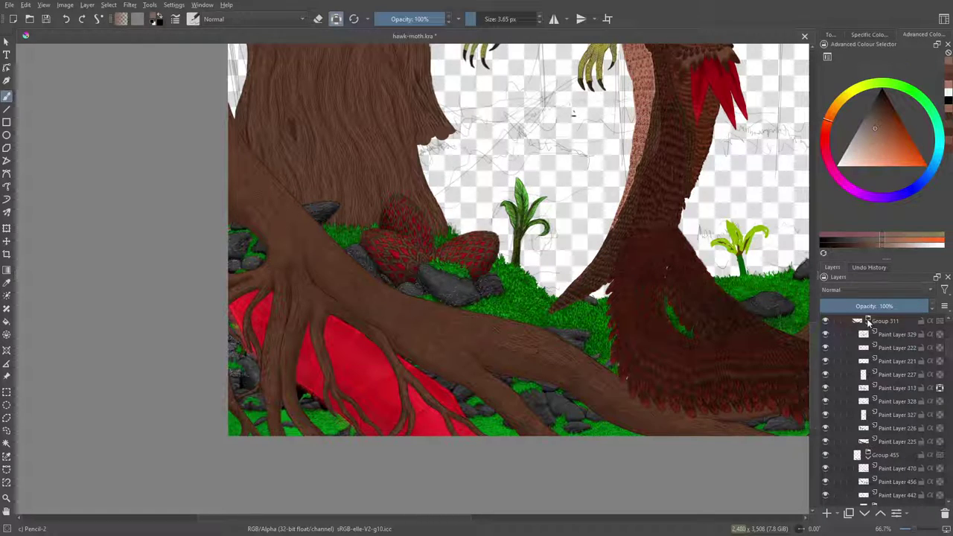
Show the colour pallet layer and the two leg layers near the top of the stack, keeping Paint Layer 60 hidden
scroll(949, 348, "up", 4)
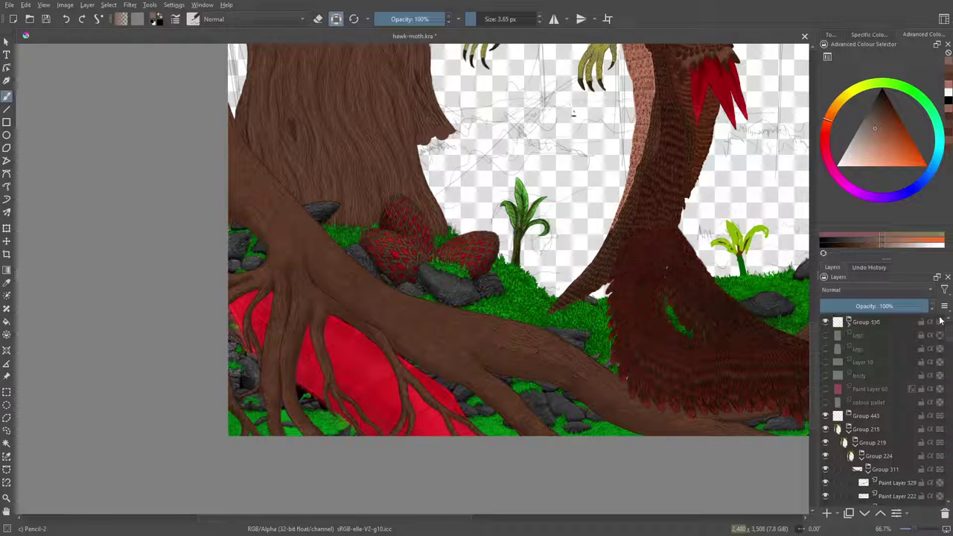
left_click(825, 401)
left_click(824, 389)
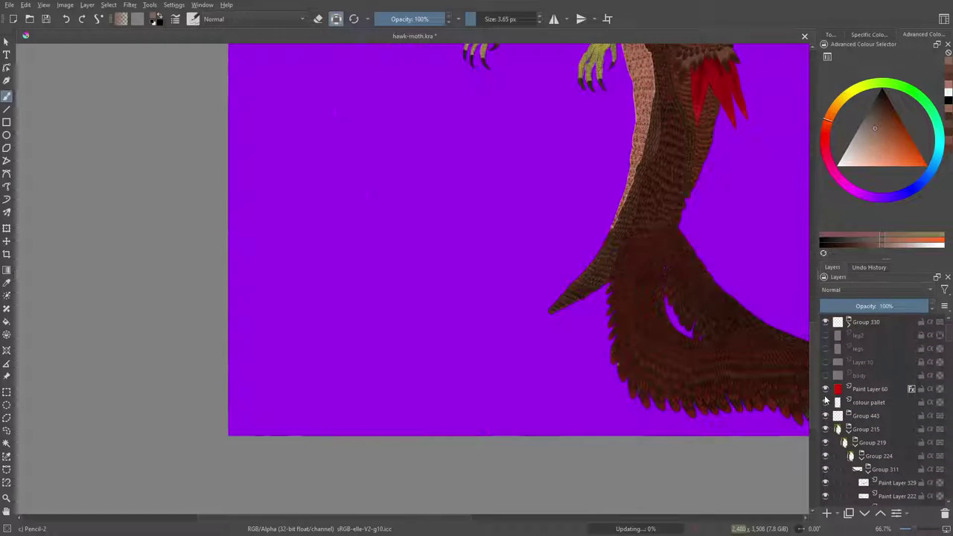
left_click(825, 389)
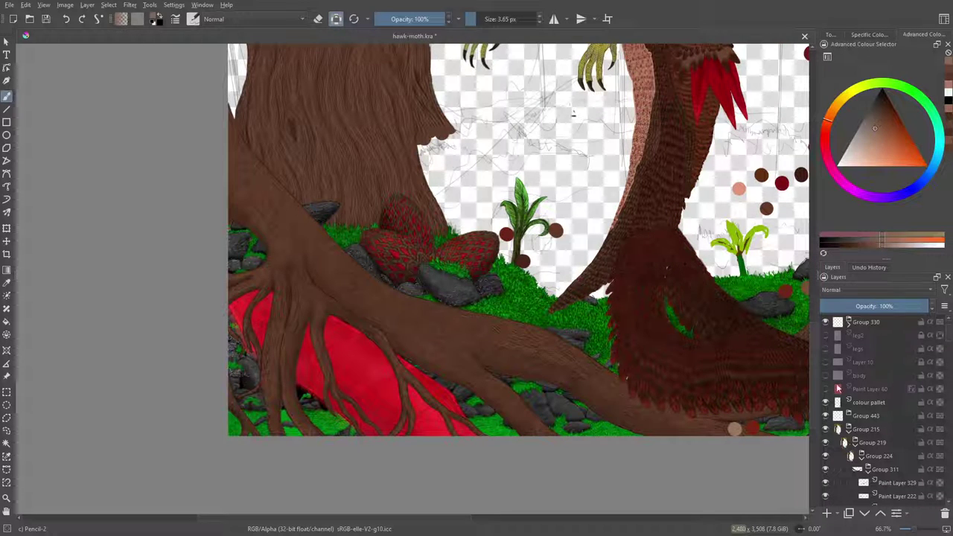
left_click(825, 348)
left_click(825, 336)
Show the locked paint layer at the top of Group 423 and save the document
left_click_drag(950, 338, 938, 444)
scroll(856, 401, "down", 3)
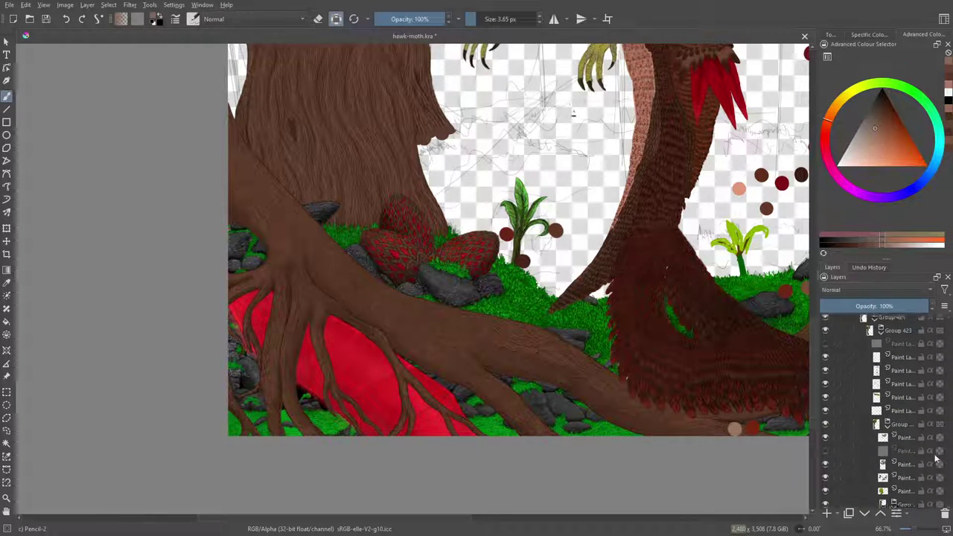
left_click(824, 376)
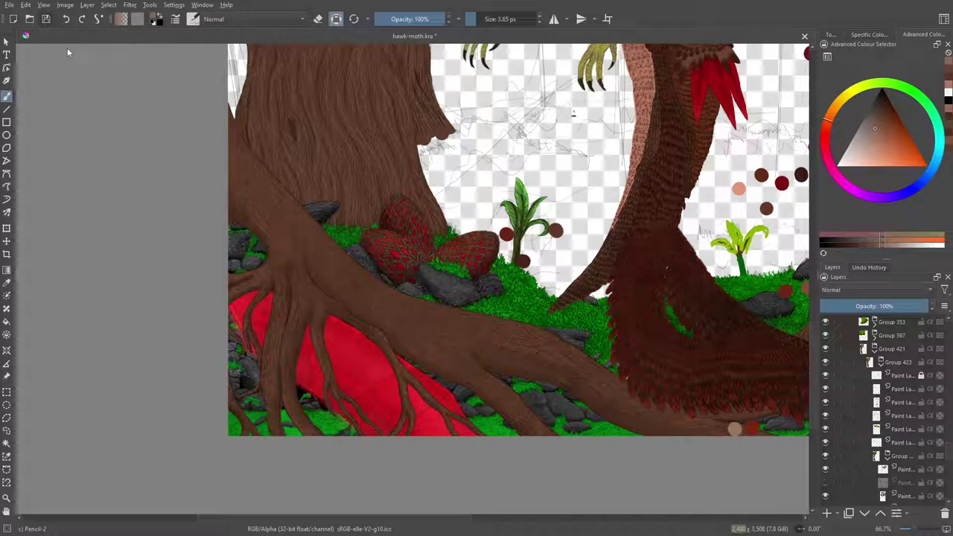
key("ctrl+s")
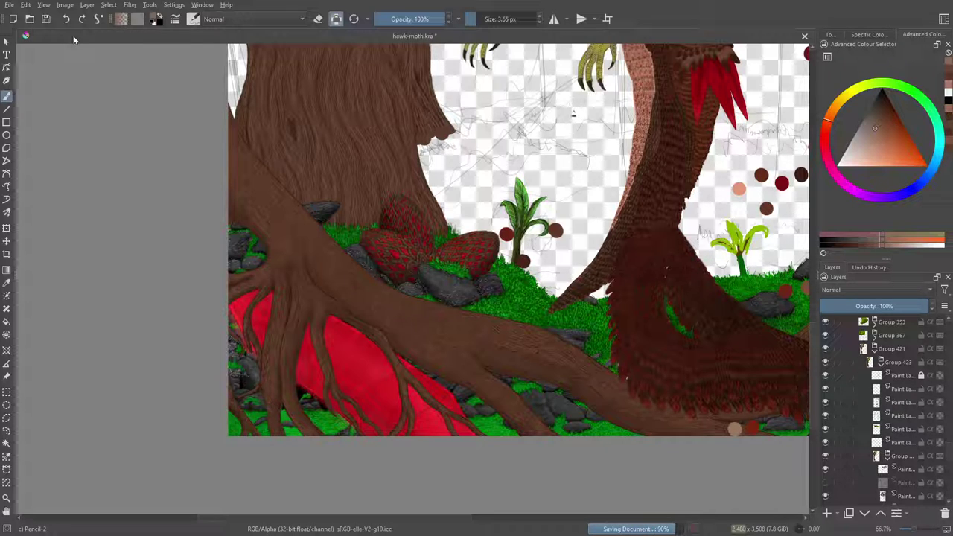
Show the hidden second paint layer in the group nested inside Group 423
left_click(824, 483)
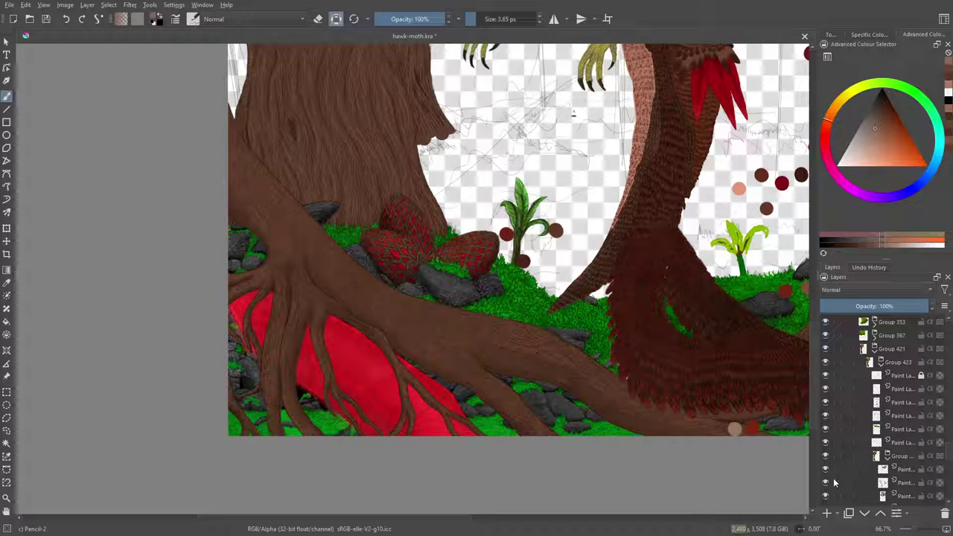
left_click_drag(918, 530, 913, 529)
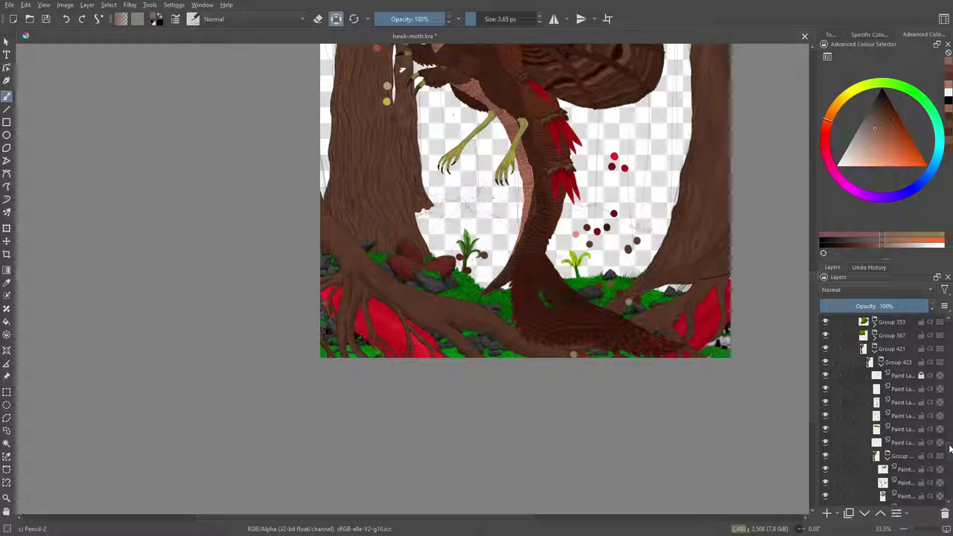
Show the hidden layers at the lower end of the group nested in Group 423, including its four lowest paint layers
scroll(950, 479, "down", 5)
scroll(950, 479, "down", 3)
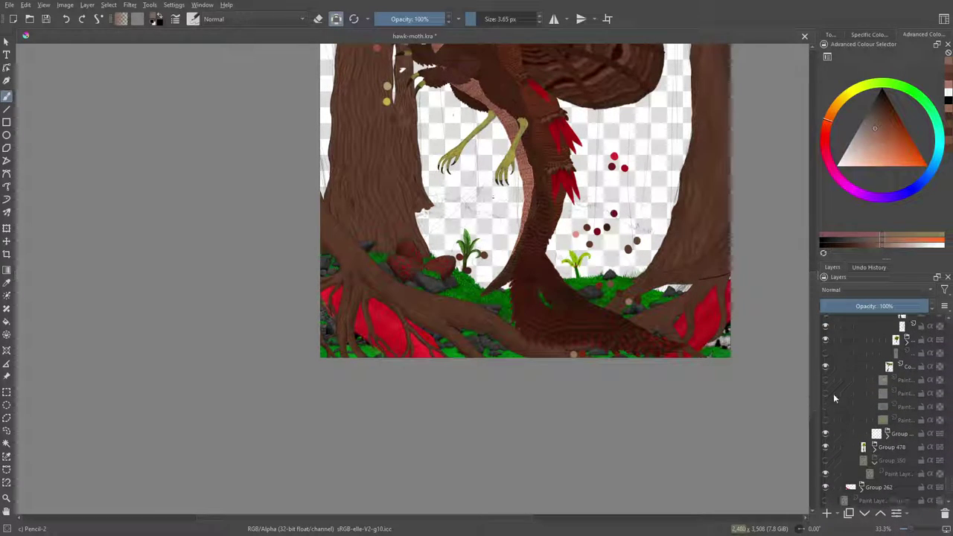
left_click(825, 384)
left_click(825, 393)
left_click(825, 407)
left_click(824, 420)
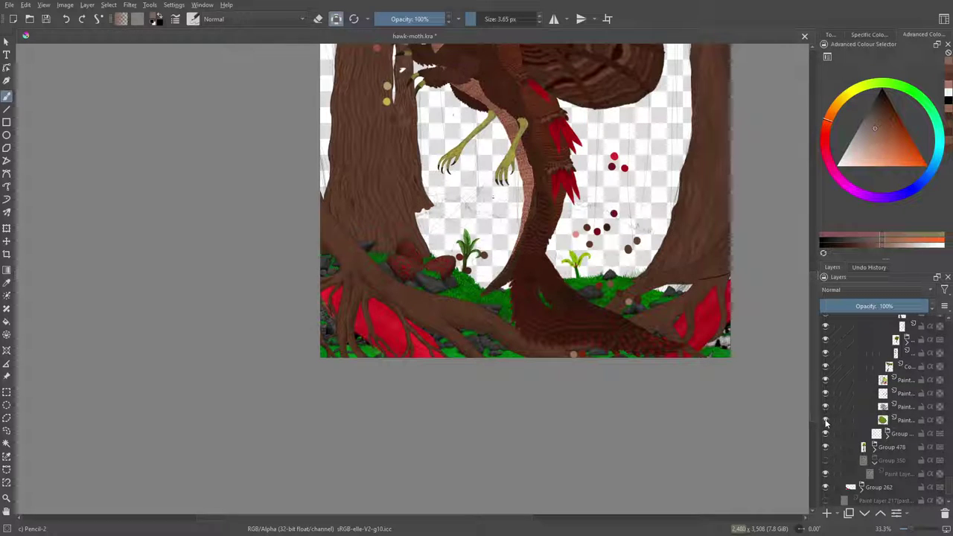
Hide the green paint layer at the bottom of the group nested in Group 423 and check the painting
scroll(910, 439, "down", 5)
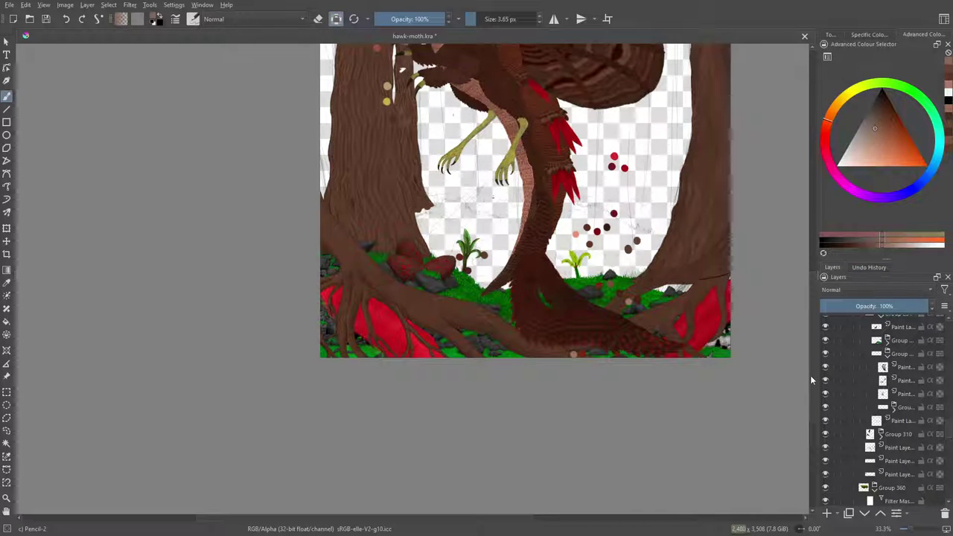
scroll(810, 375, "up", 5)
scroll(812, 306, "down", 6)
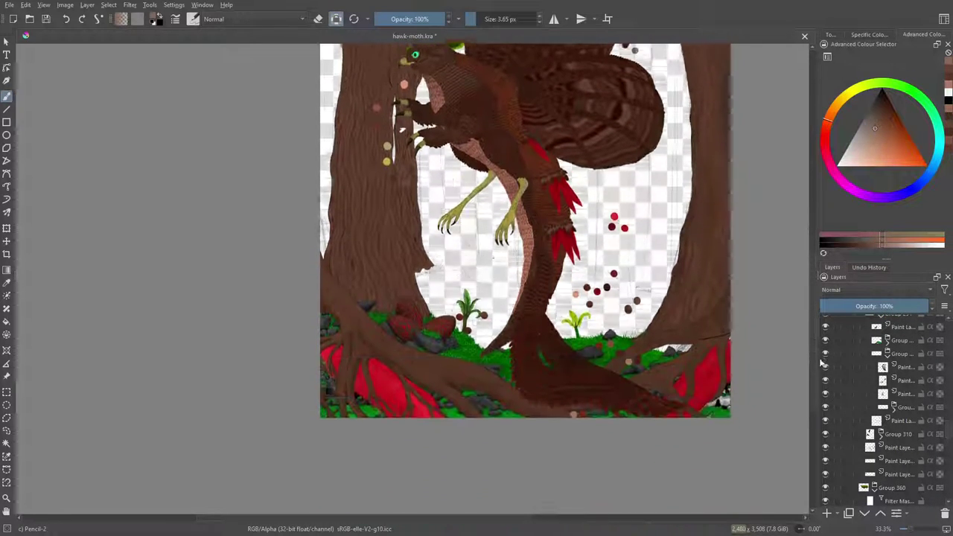
scroll(947, 425, "down", 10)
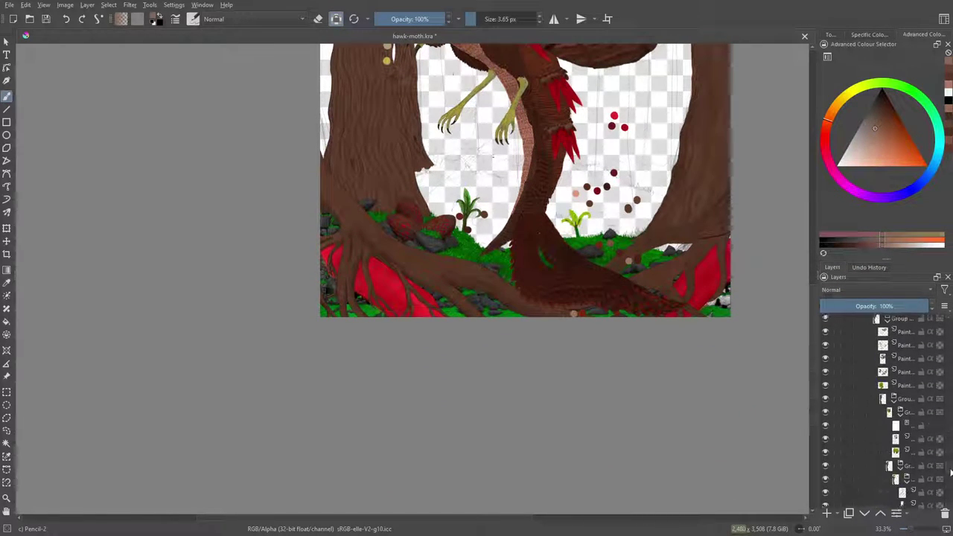
left_click(824, 377)
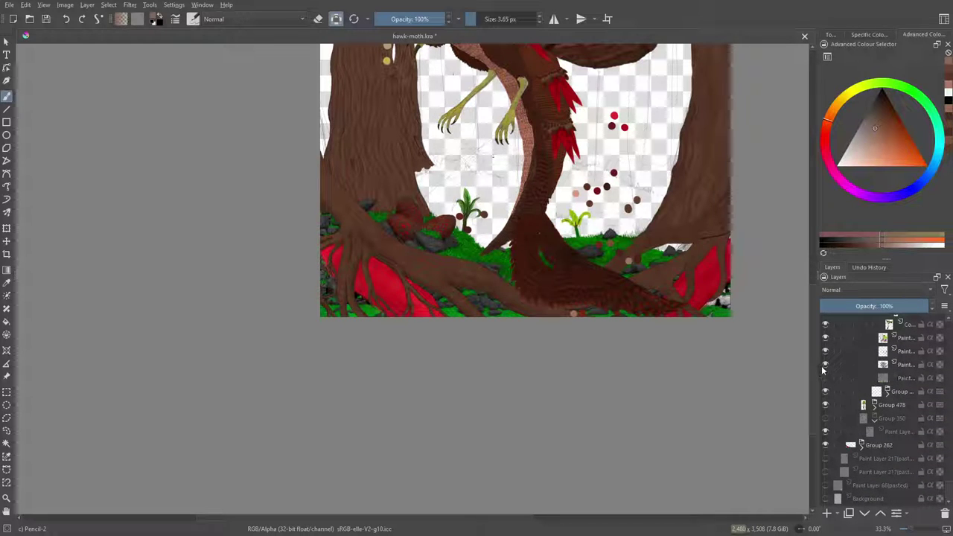
scroll(812, 355, "up", 5)
scroll(812, 283, "up", 1)
scroll(812, 262, "down", 7)
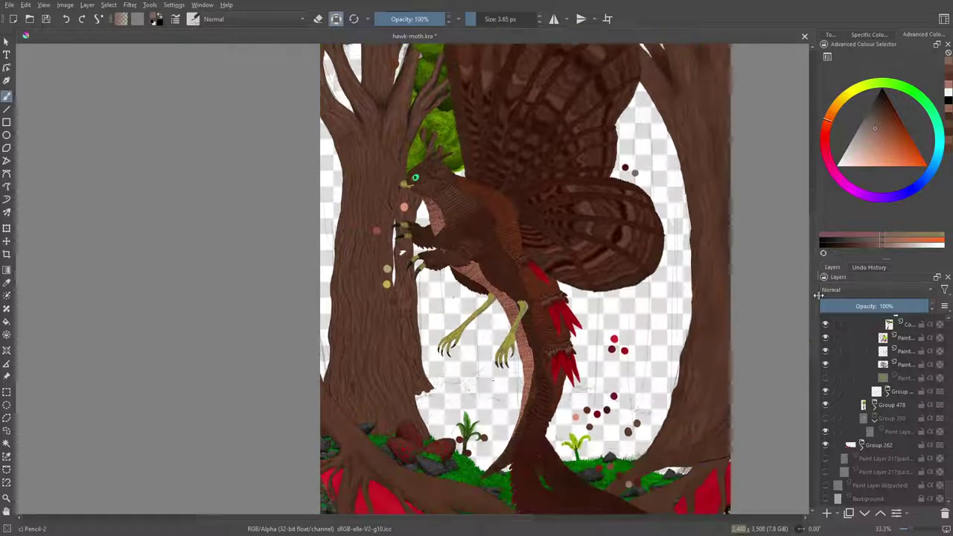
Preview the two Paint Layer 217 (pasted) layers below Group 262 and delete the lower one containing the forest photo
left_click(825, 459)
left_click(825, 459)
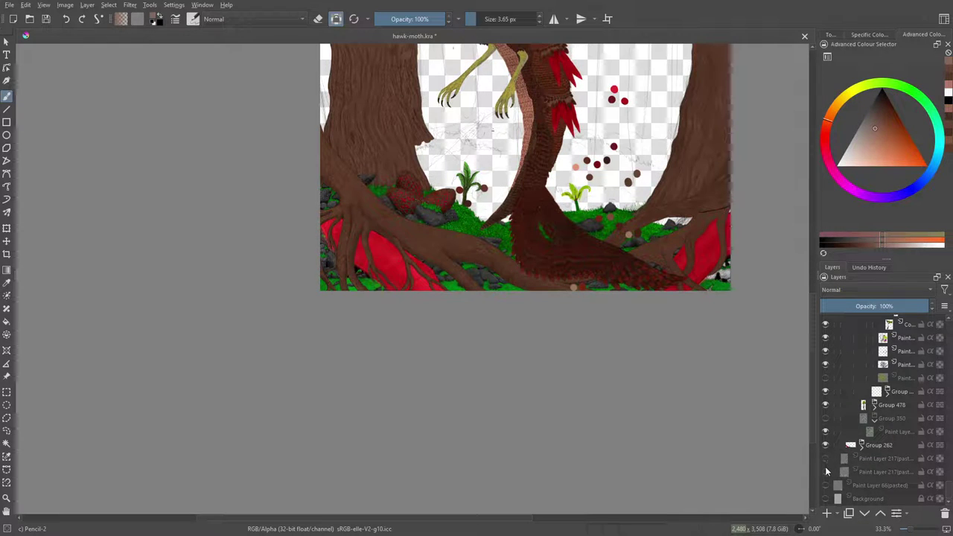
left_click(824, 472)
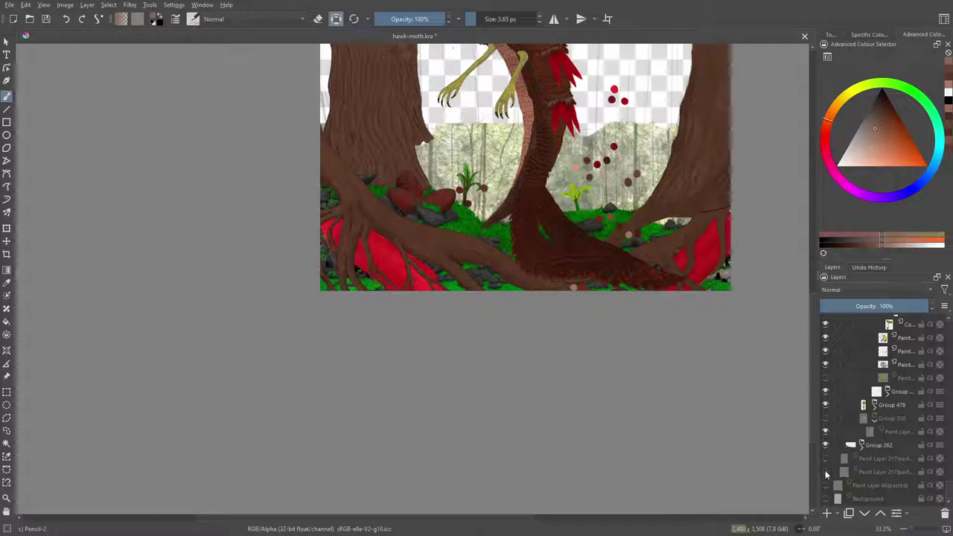
left_click(825, 471)
left_click(825, 472)
left_click(824, 471)
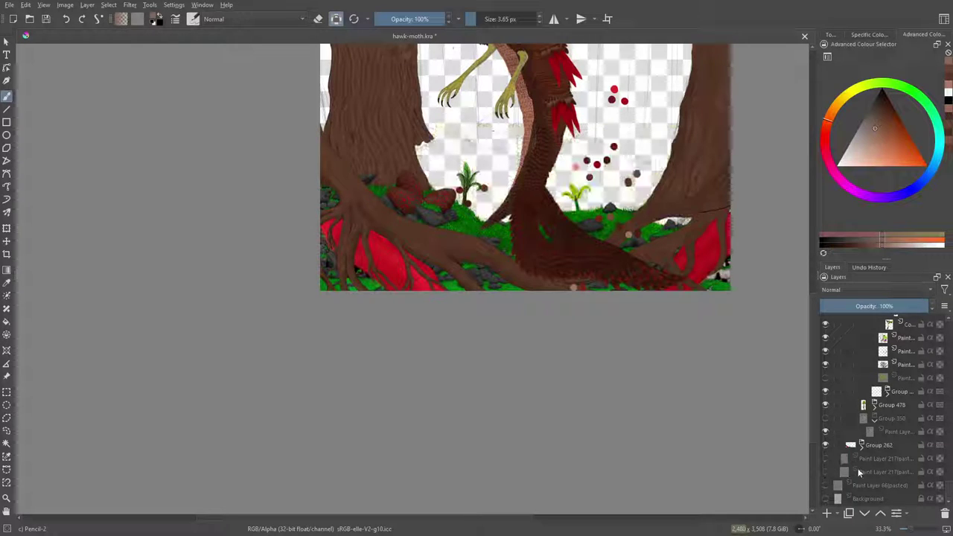
left_click(874, 472)
left_click(944, 513)
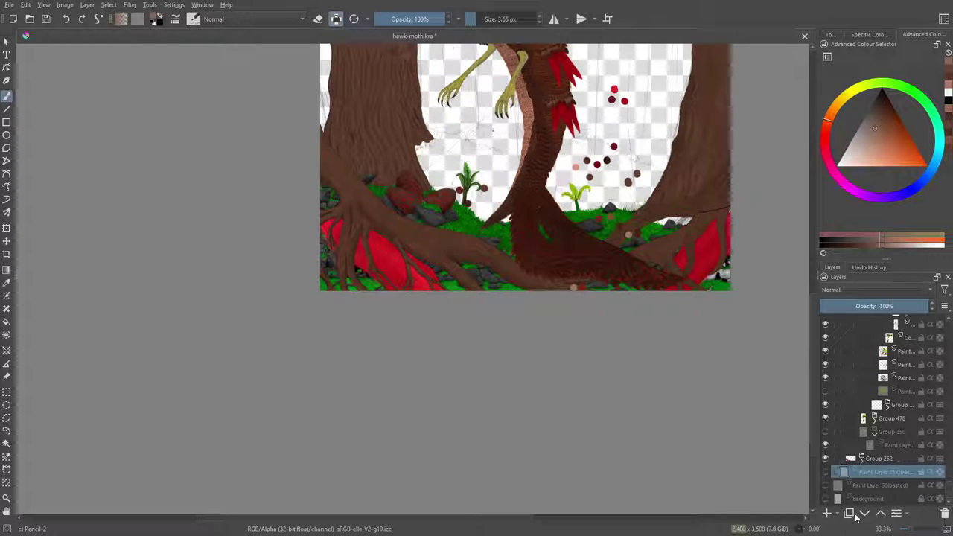
Show Paint Layer 66 (pasted) to inspect its moth reference picture and delete that layer
left_click(842, 486)
left_click(825, 485)
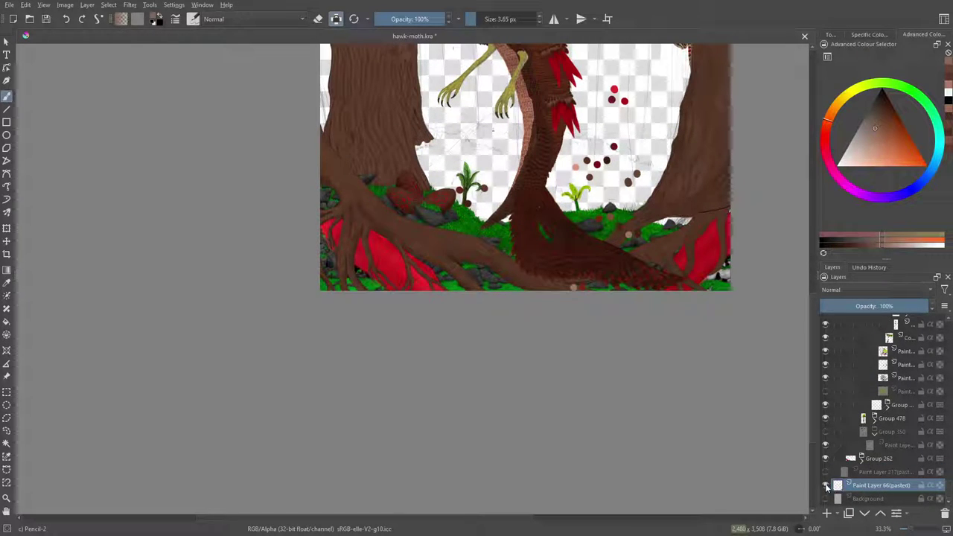
left_click_drag(813, 409, 811, 324)
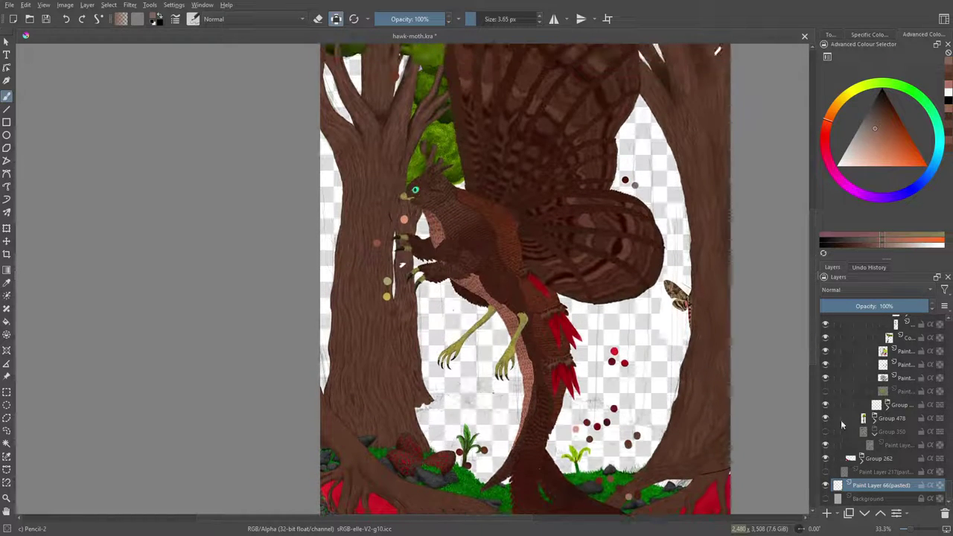
left_click(944, 514)
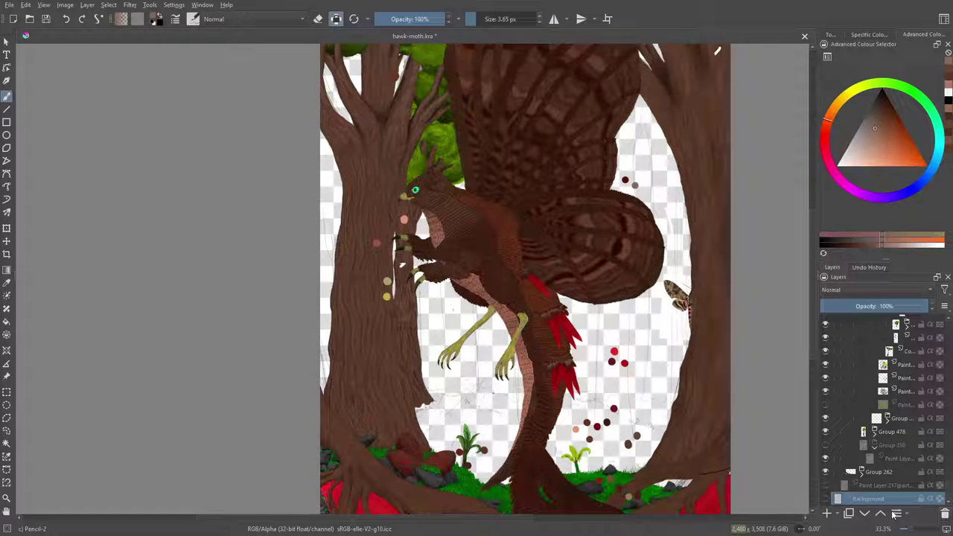
Preview the sketches in the remaining Paint Layer 217 (pasted) and in Group 350, leaving both hidden
left_click(824, 485)
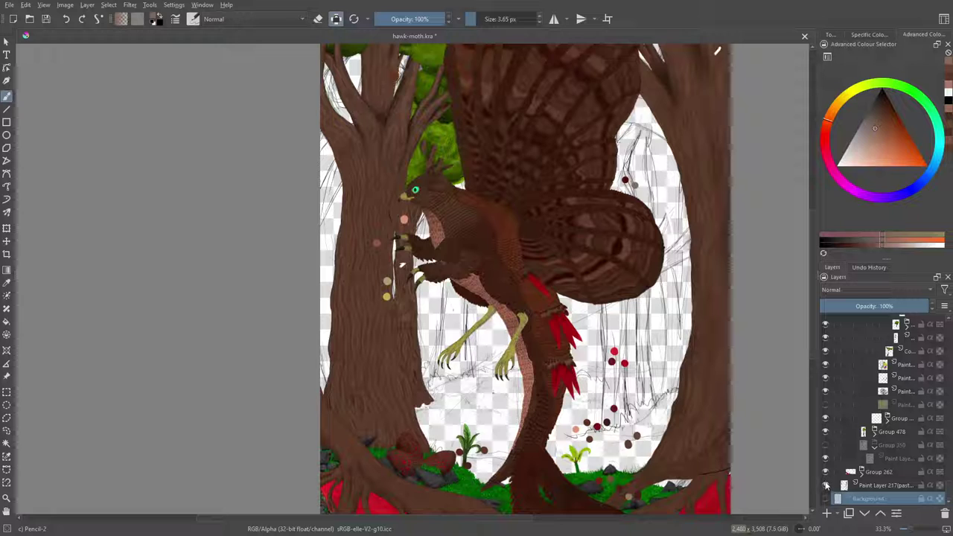
left_click(824, 485)
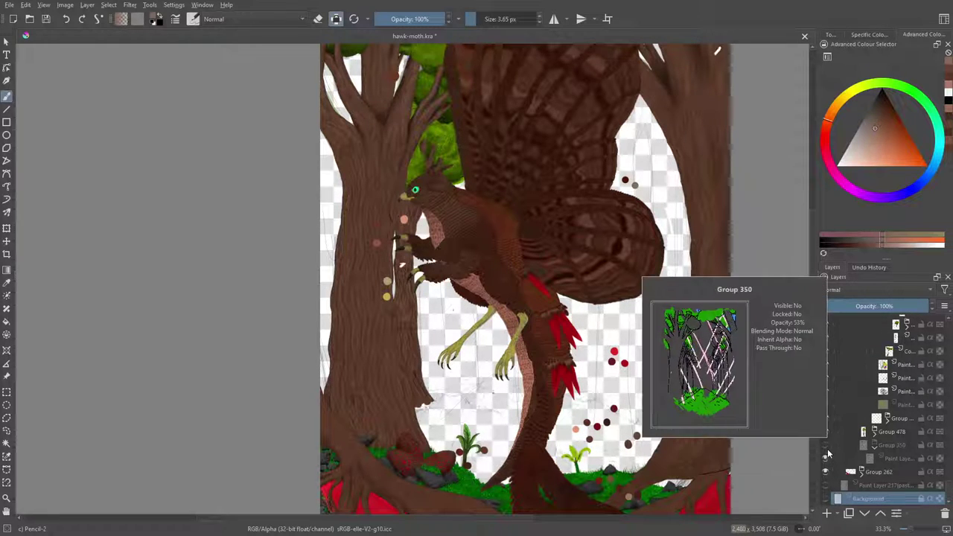
left_click(825, 445)
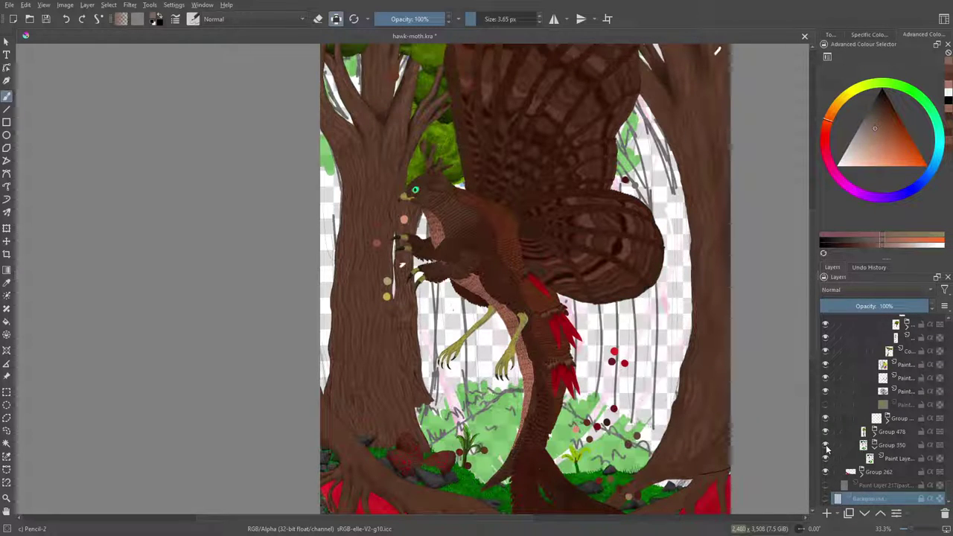
left_click(825, 445)
left_click(824, 445)
left_click(824, 445)
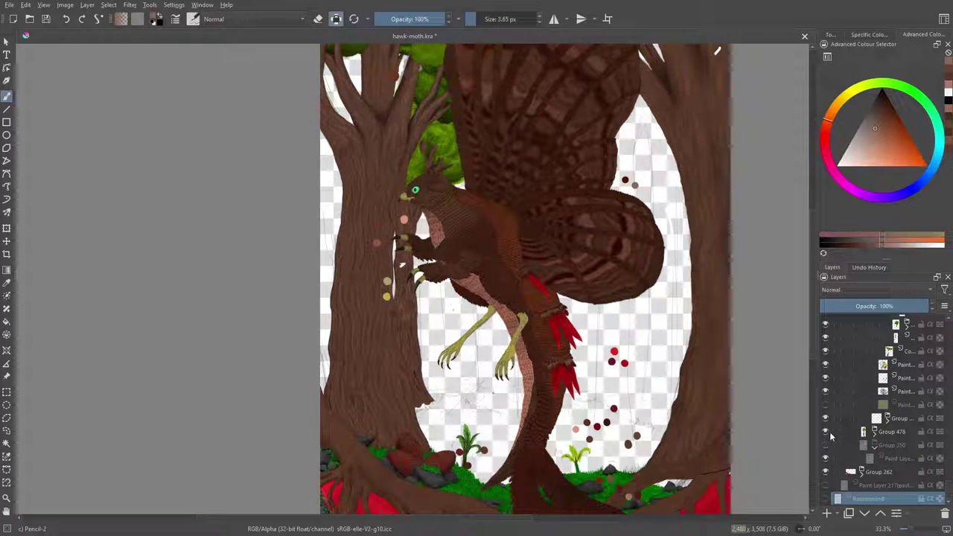
Compare the painting with Group 478 hidden and shown, and expand the group together with its nested Group 485
left_click(825, 433)
left_click(824, 434)
left_click(825, 434)
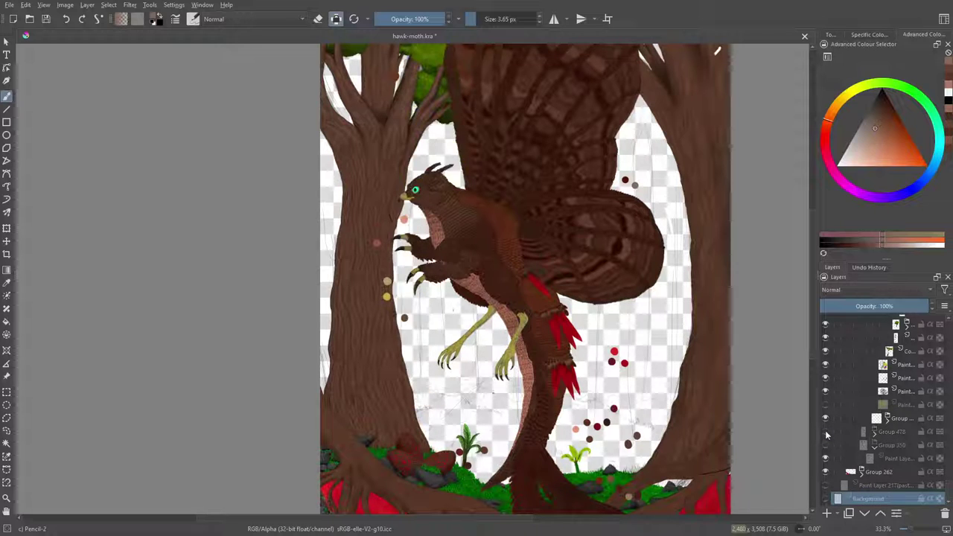
left_click(824, 434)
left_click(855, 432)
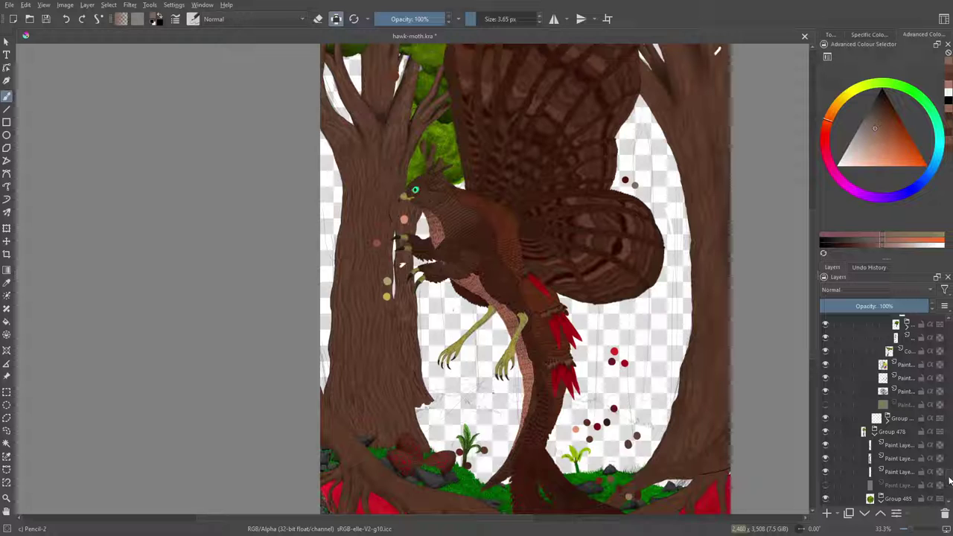
left_click(880, 497)
scroll(863, 491, "down", 3)
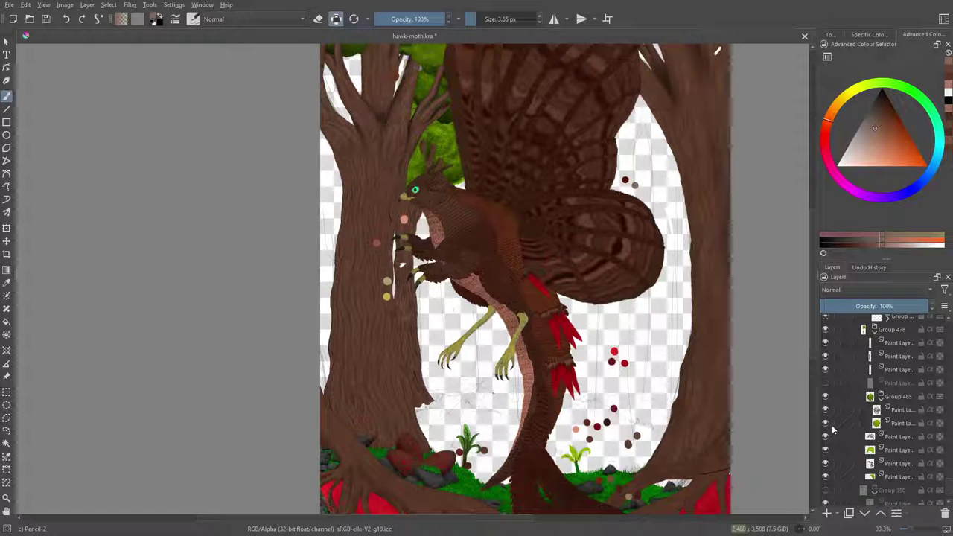
Check what Group 485 and the lower foliage layers of Group 478 contain by toggling their visibility
left_click(825, 395)
left_click(824, 396)
left_click(825, 450)
left_click(825, 476)
left_click(825, 476)
Erase the stray light-green edge beneath the foliage behind the creature's head on the lowest paint layer of Group 478
left_click(869, 477)
key("ctrl+plus")
key("ctrl+plus")
key("ctrl+plus")
key("ctrl+plus")
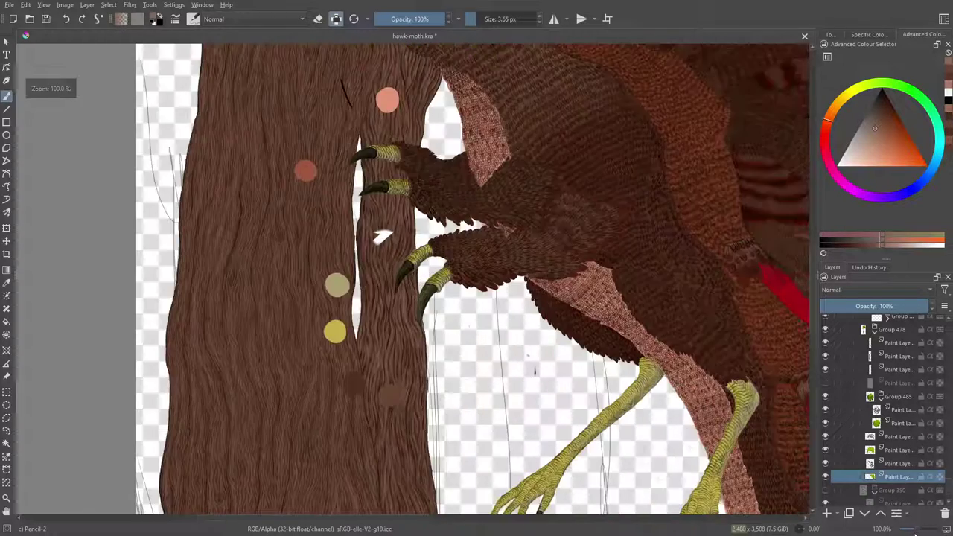
scroll(812, 308, "up", 5)
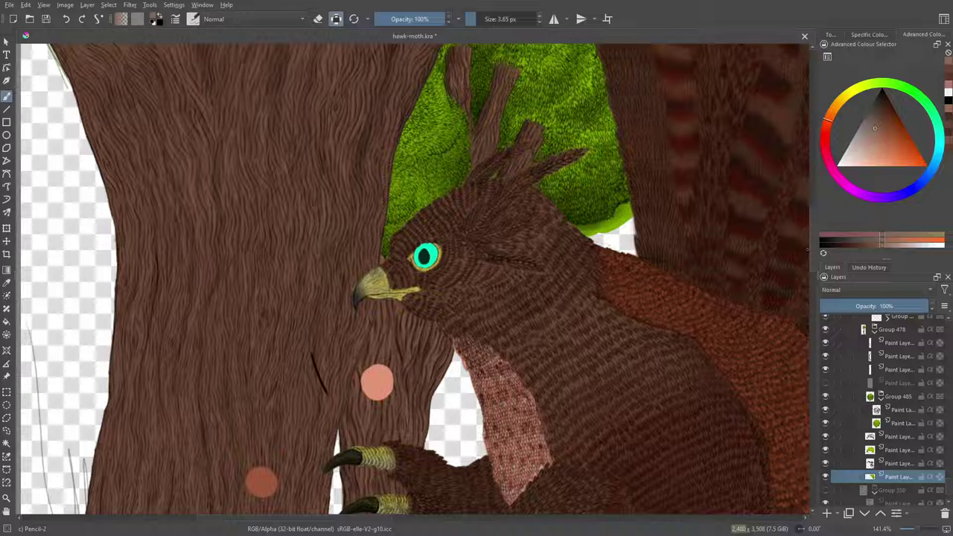
key("e")
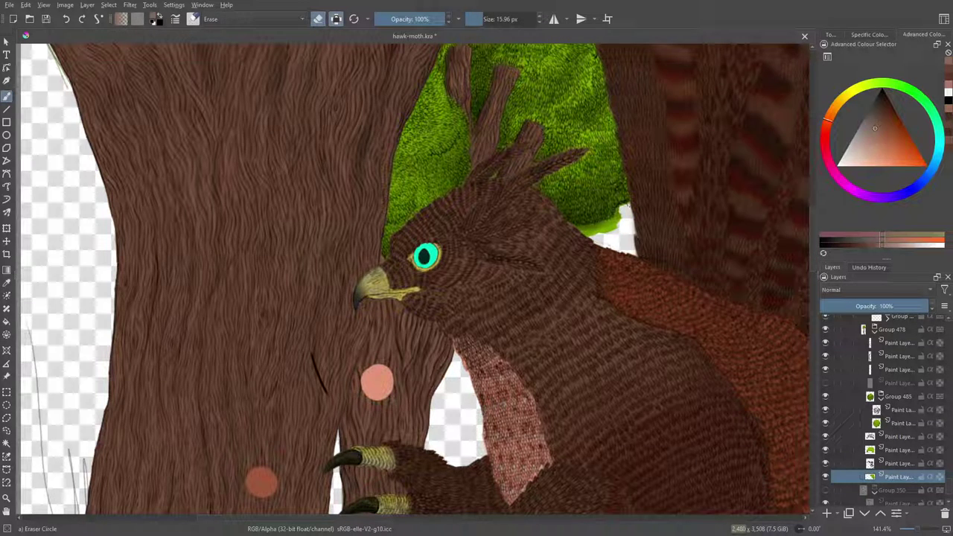
mouse_move(621, 209)
left_mouse_down()
mouse_move(610, 229)
mouse_move(588, 231)
left_mouse_up()
left_click_drag(599, 223, 570, 225)
key("e")
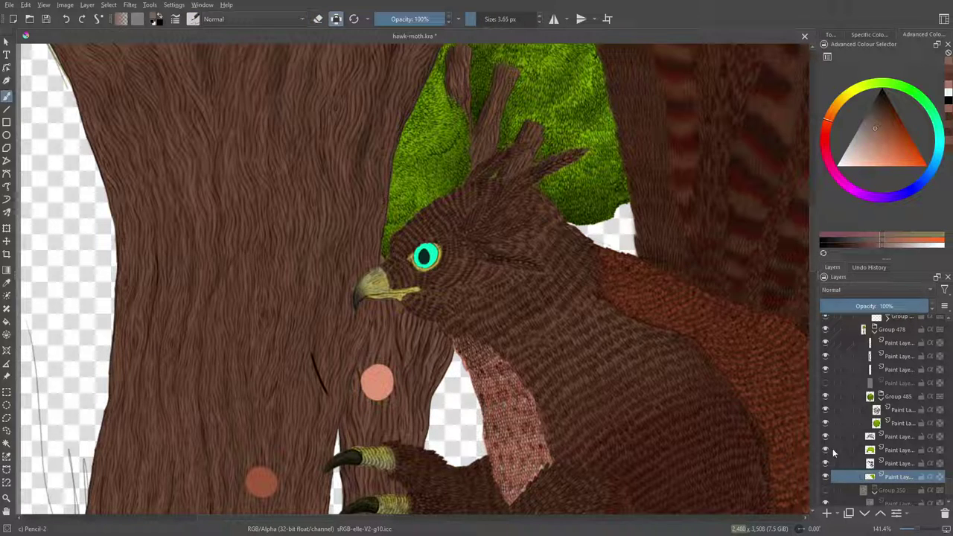
Collapse Group 478 and merge it into a single paint layer
left_click(824, 330)
left_click(823, 330)
left_click(891, 331)
right_click(891, 331)
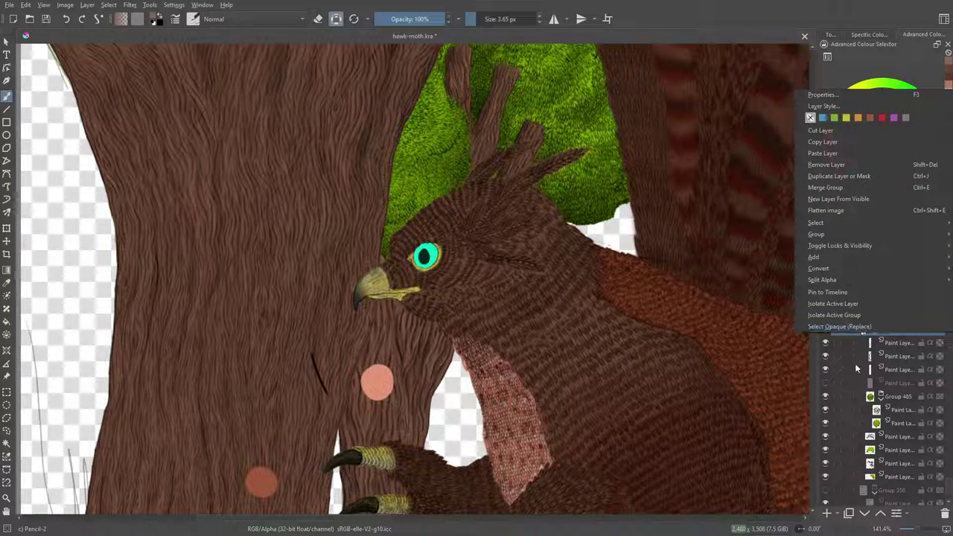
left_click(863, 365)
left_click(873, 329)
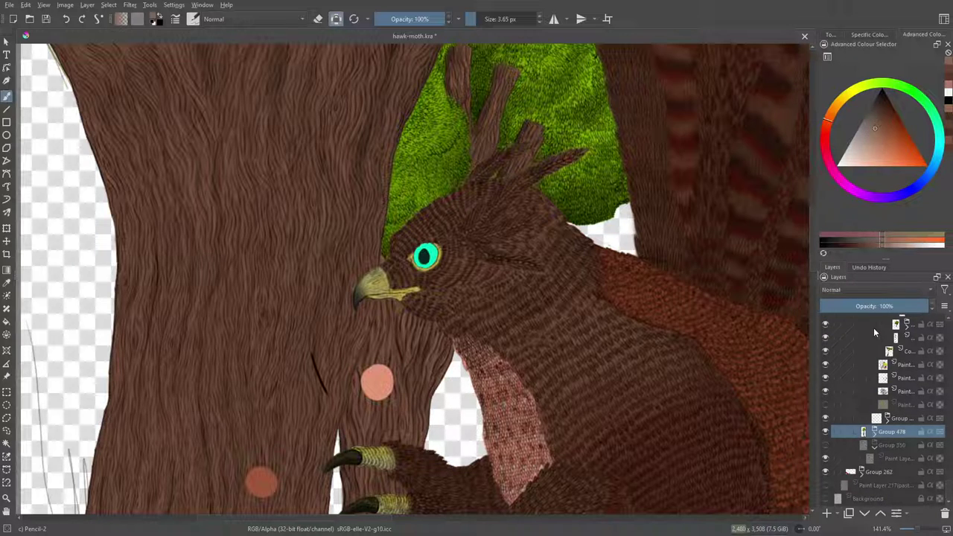
left_click(825, 431)
left_click(824, 431)
right_click(875, 432)
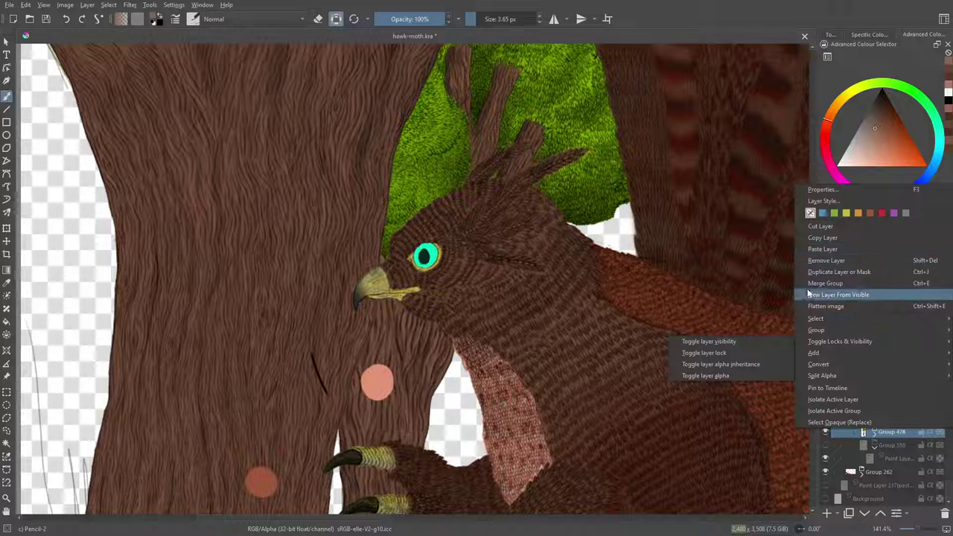
key("Escape")
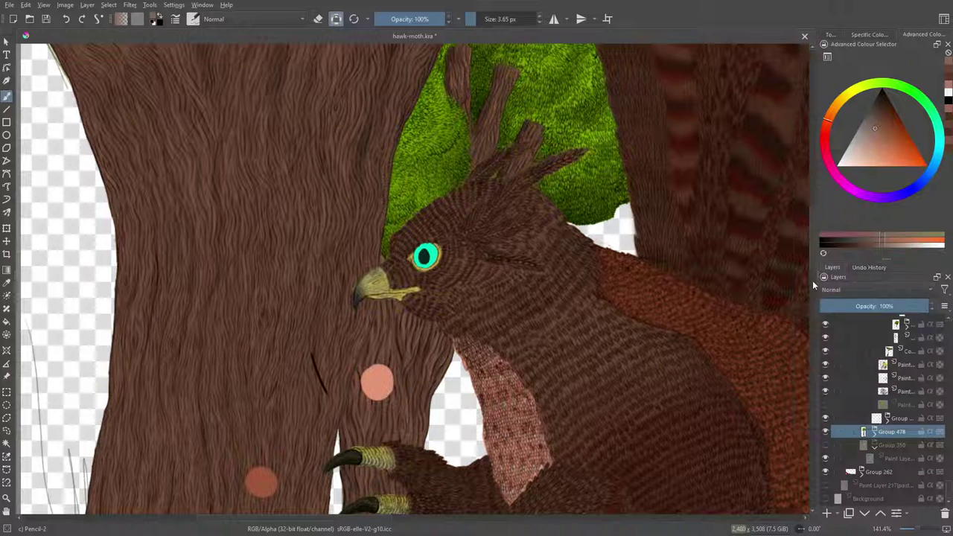
Compare the painting with the merged Group 478 layer hidden and shown, leaving it visible
left_click(914, 528)
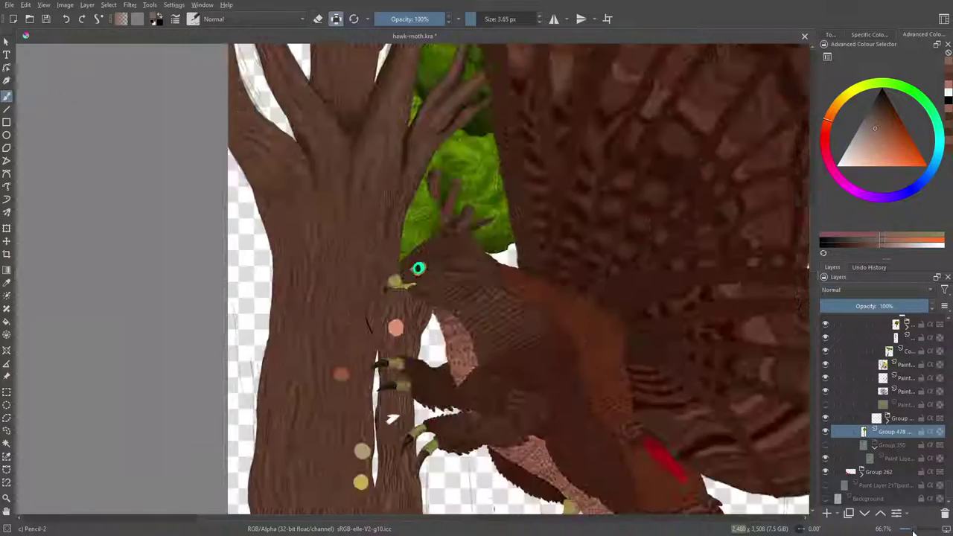
scroll(914, 528, "down", 3)
scroll(915, 530, "up", 2)
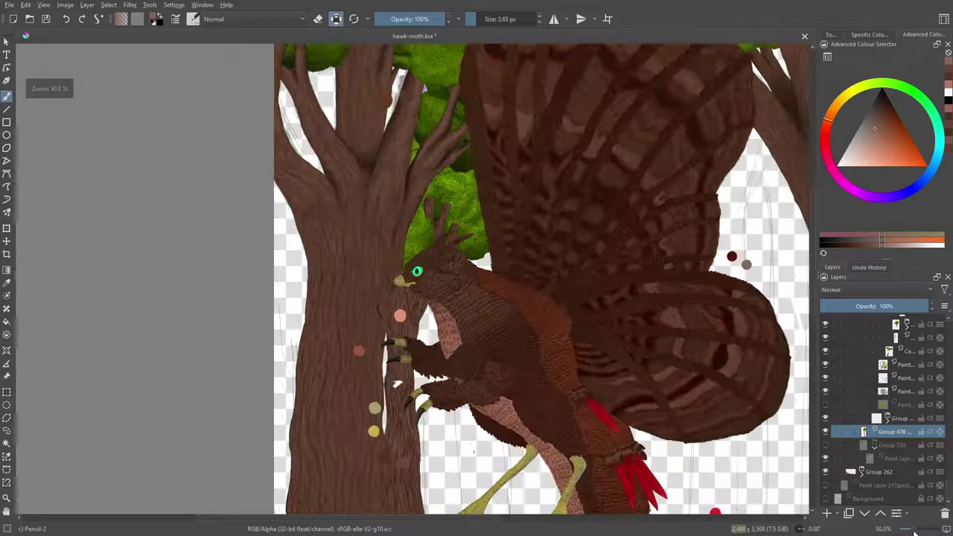
scroll(914, 528, "up", 1)
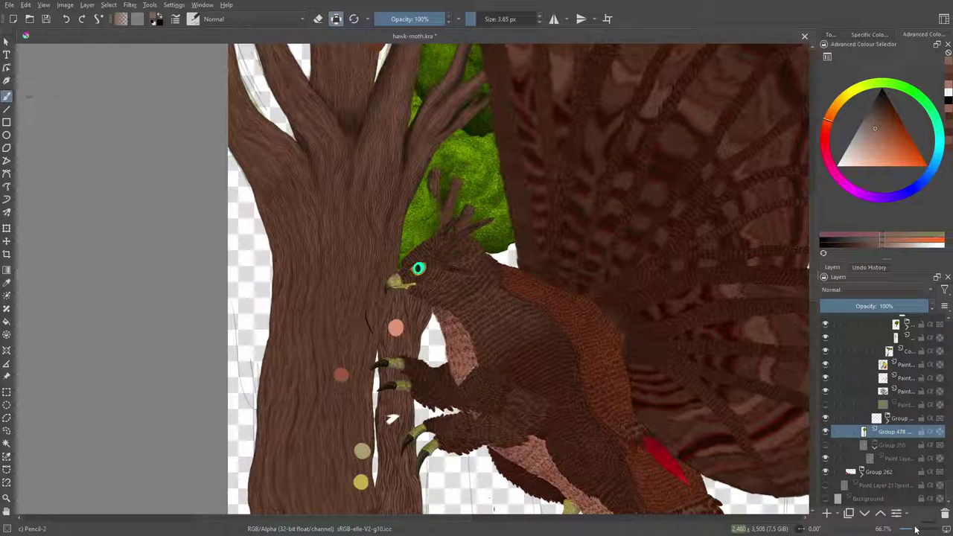
left_click(824, 432)
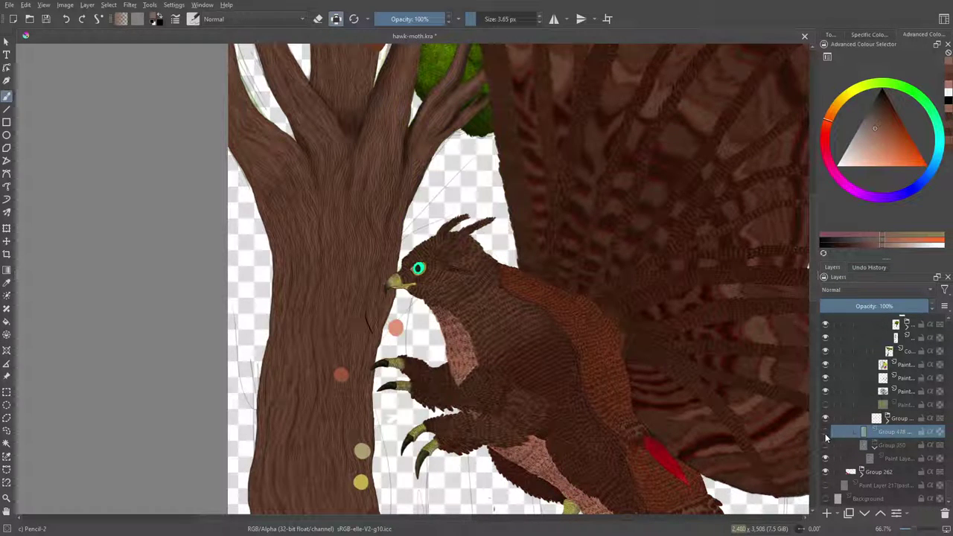
left_click(824, 433)
left_click(824, 433)
left_click(825, 435)
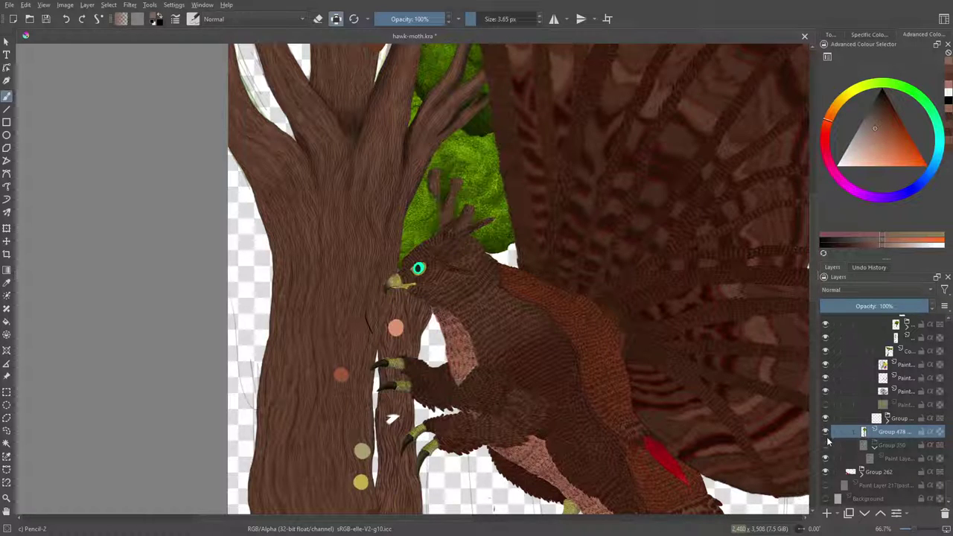
scroll(911, 530, "down", 3)
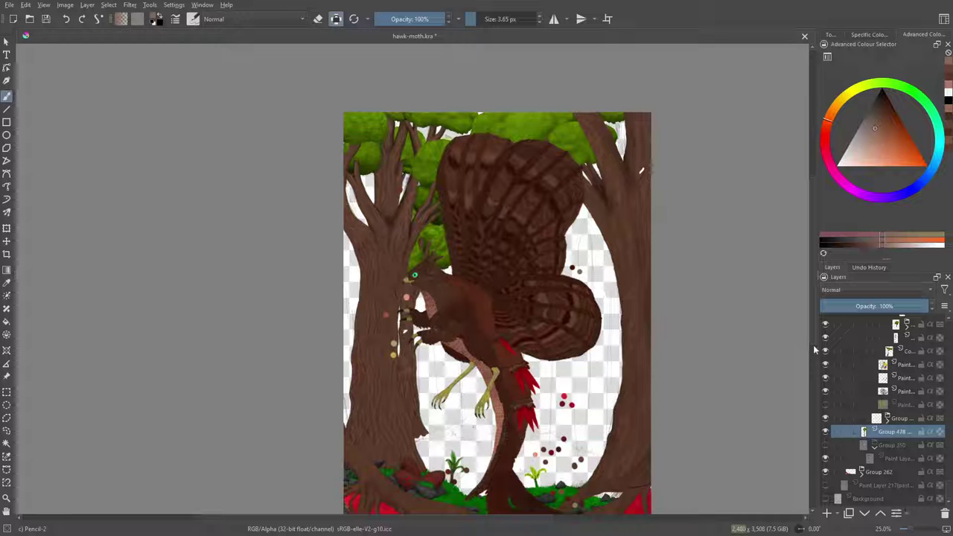
Save the hawk-moth painting with its merged Group 478 layer
scroll(815, 389, "down", 3)
scroll(815, 389, "down", 1)
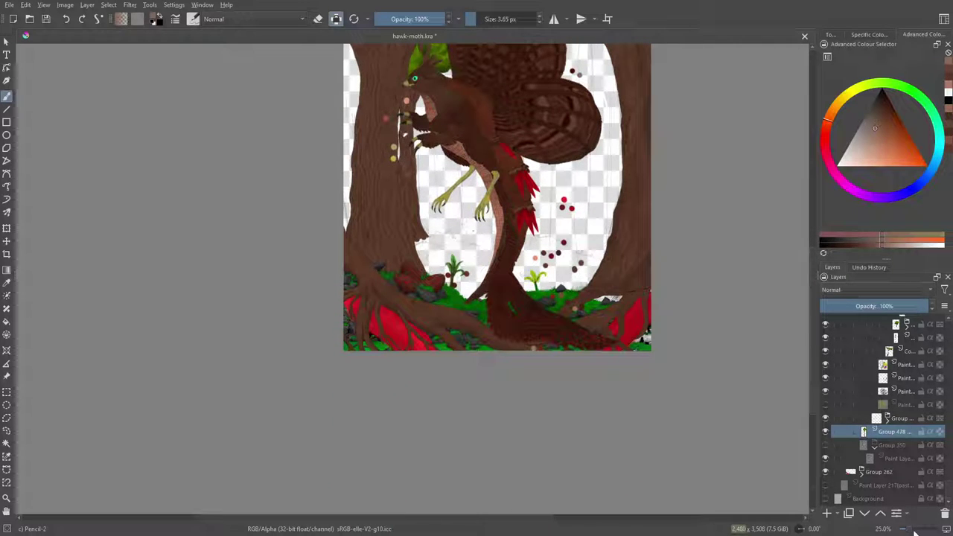
scroll(919, 529, "up", 4)
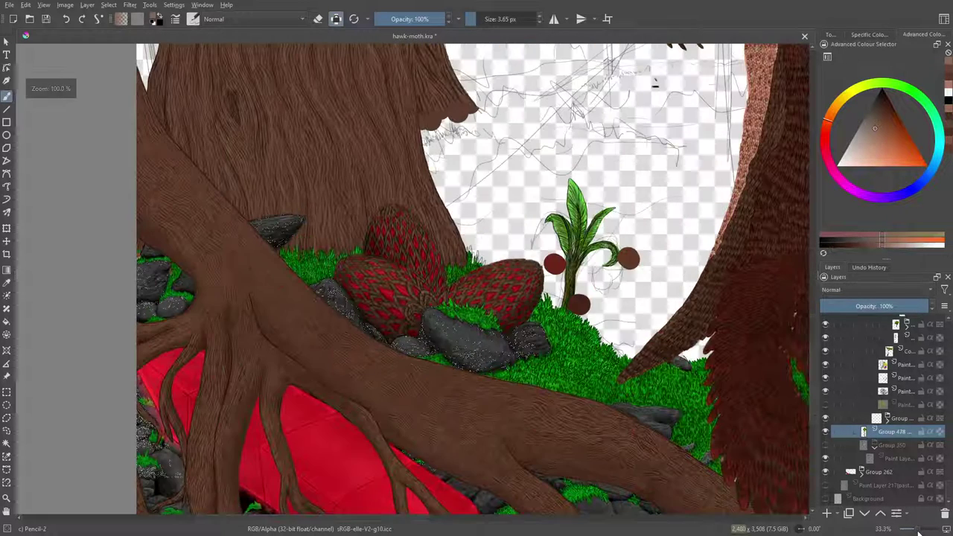
scroll(918, 529, "down", 3)
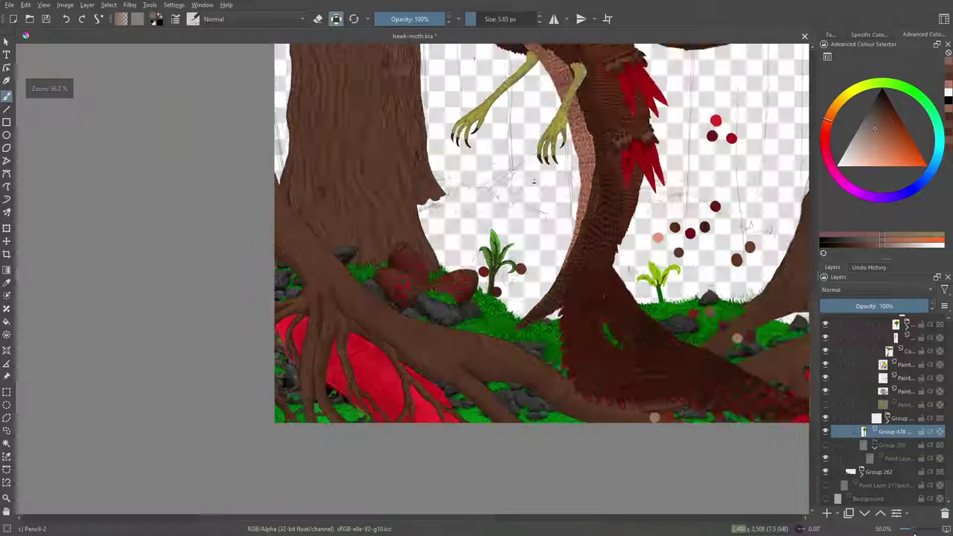
scroll(913, 531, "up", 2)
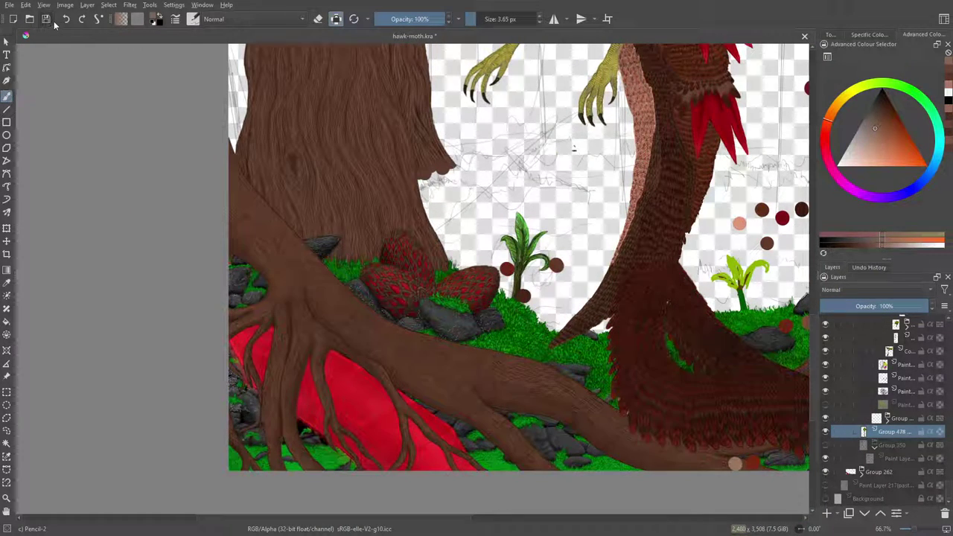
key("ctrl+s")
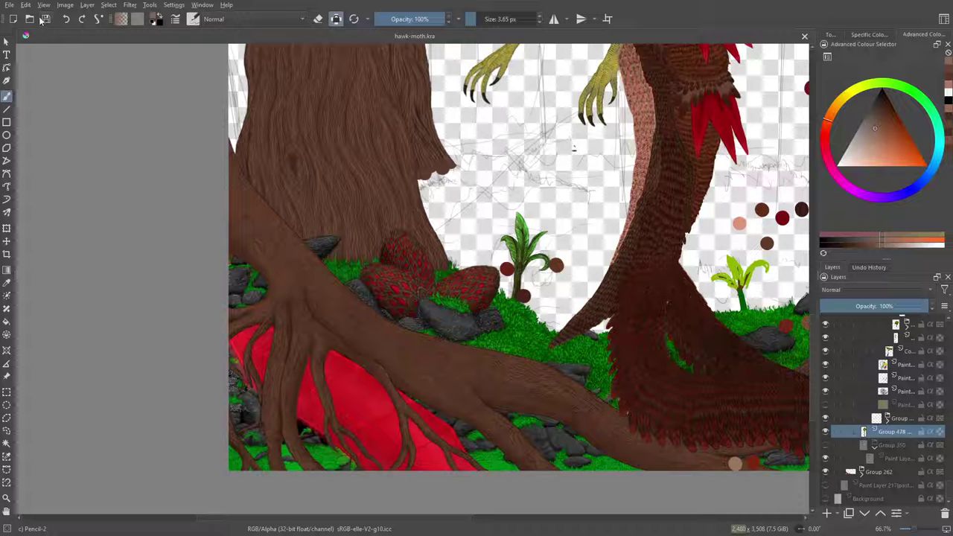
Open hawk-moth.kra again from the drawings folder as a second document
left_click(10, 5)
left_click(22, 27)
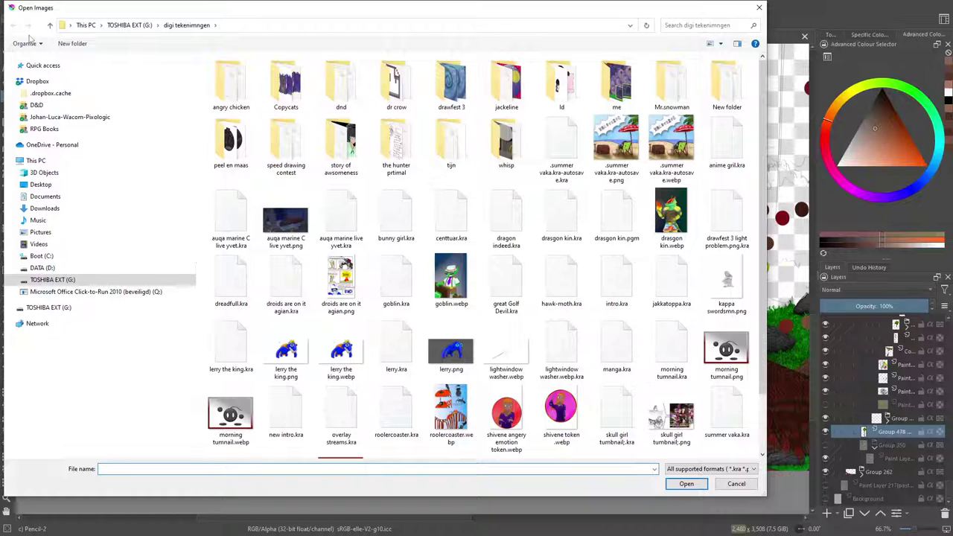
left_click(561, 281)
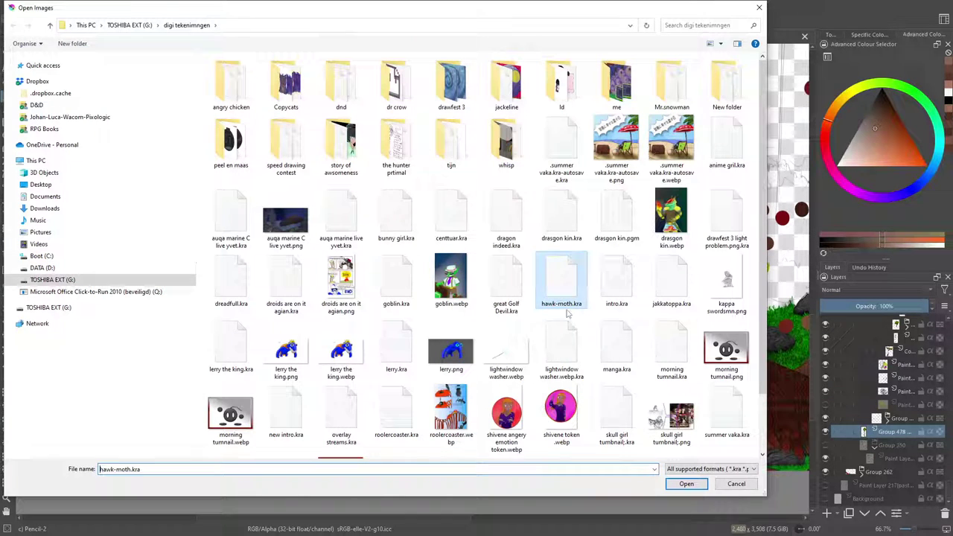
left_click(685, 484)
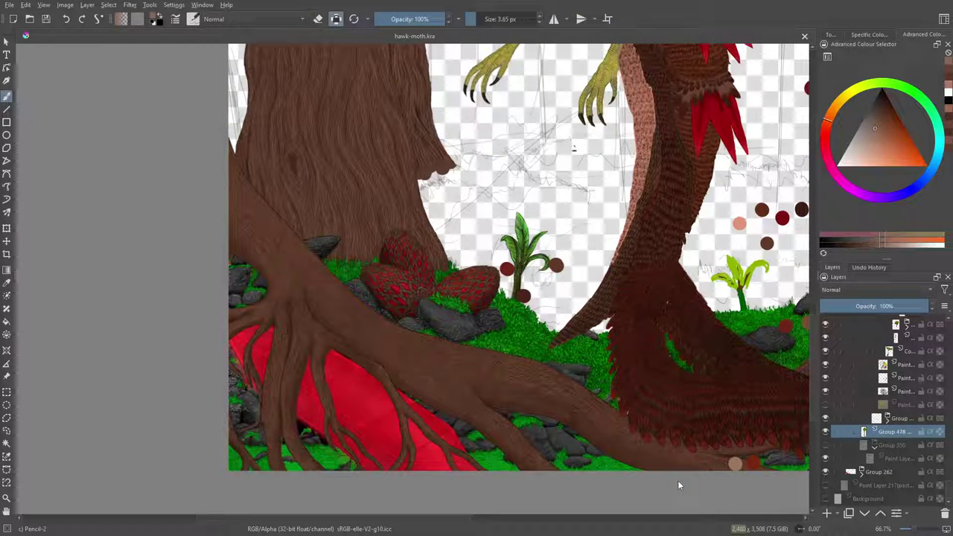
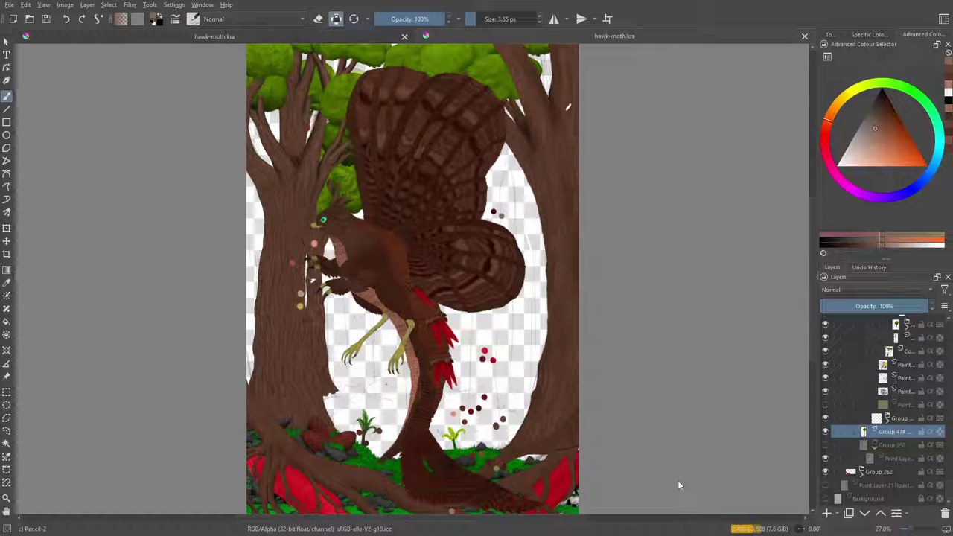
Examine the roots, eggs, tail and front tree trunk up close in the reopened painting, checking a paint layer's contribution
scroll(814, 368, "down", 3)
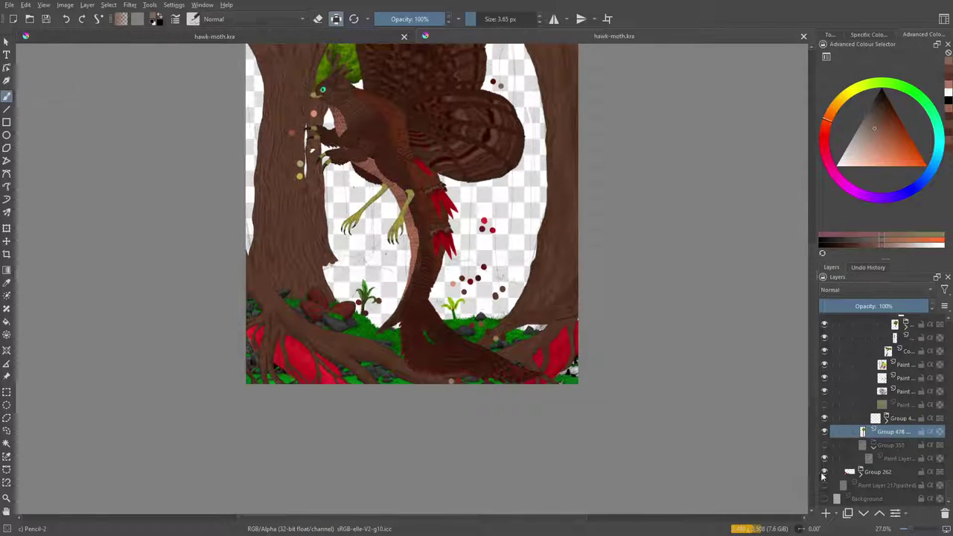
left_click_drag(908, 530, 915, 530)
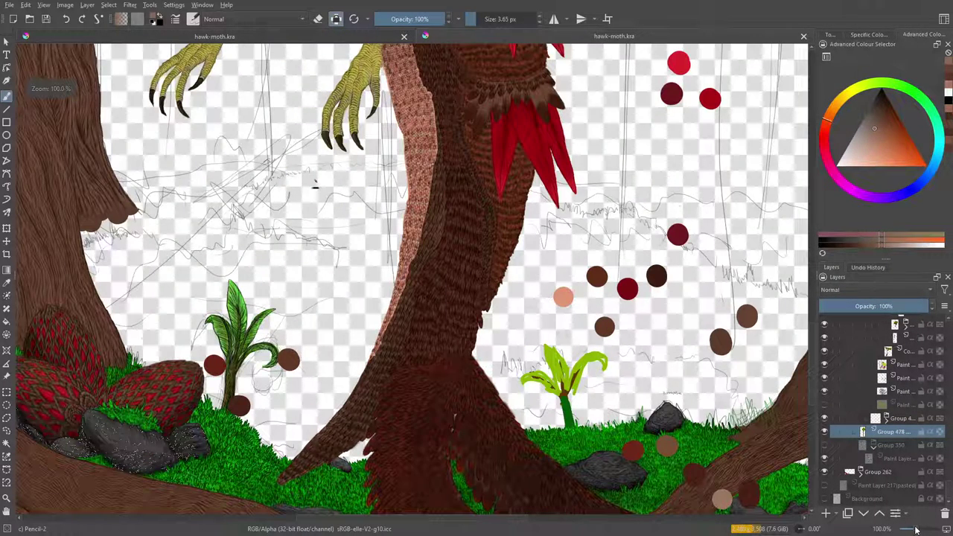
scroll(815, 348, "down", 3)
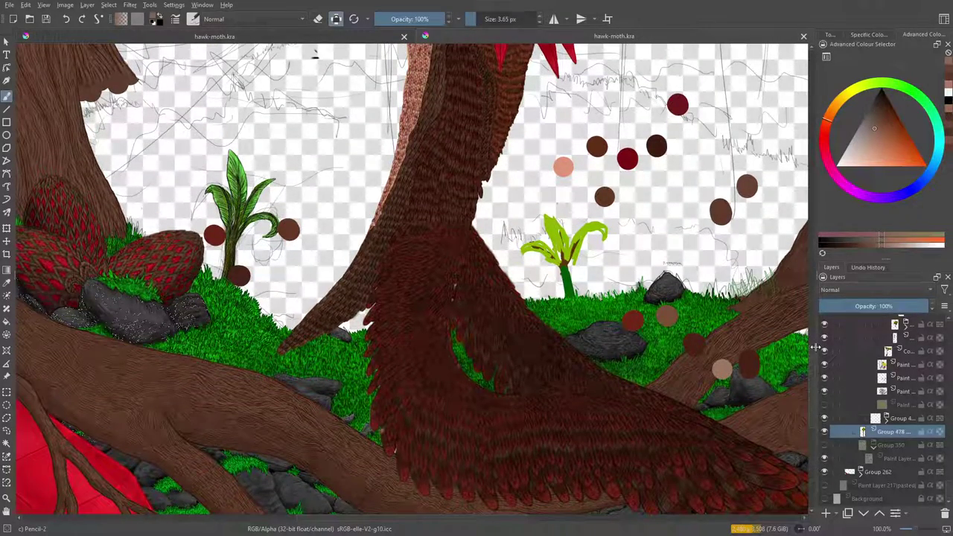
left_click_drag(485, 519, 347, 529)
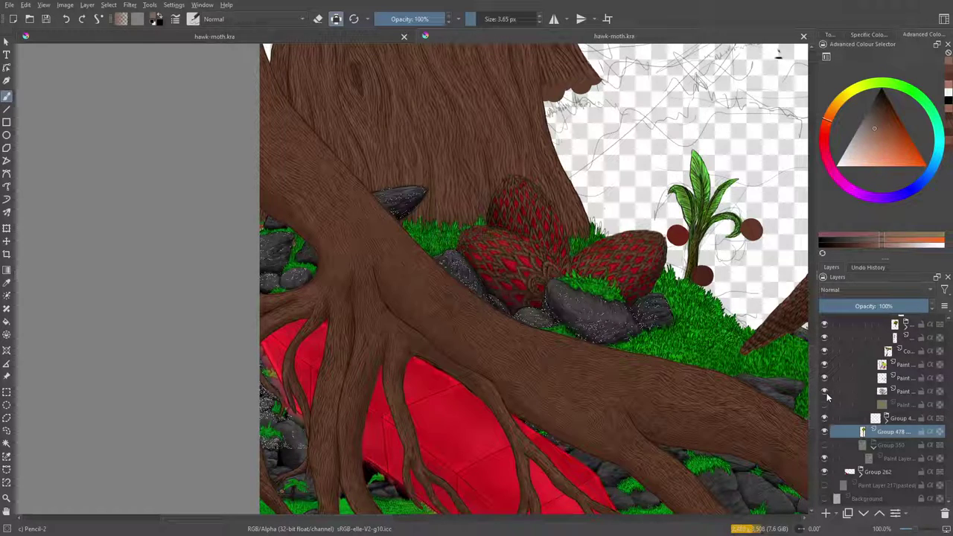
scroll(812, 373, "up", 6)
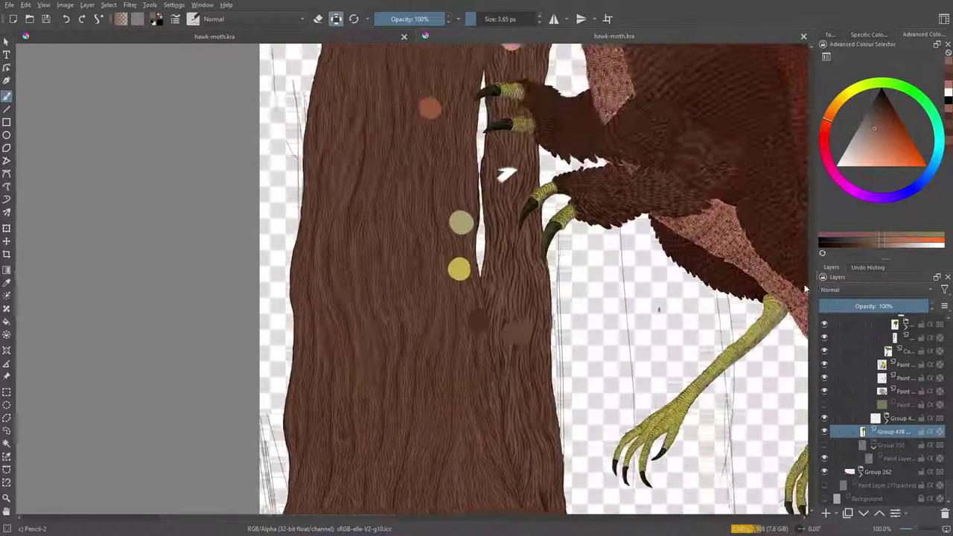
scroll(812, 374, "down", 2)
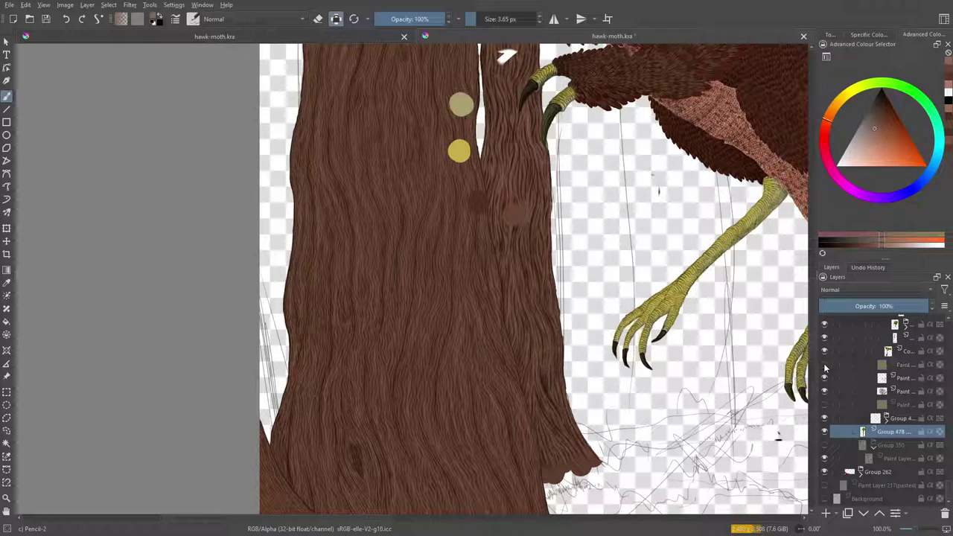
mouse_move(914, 529)
left_mouse_down()
mouse_move(905, 529)
mouse_move(918, 529)
left_mouse_up()
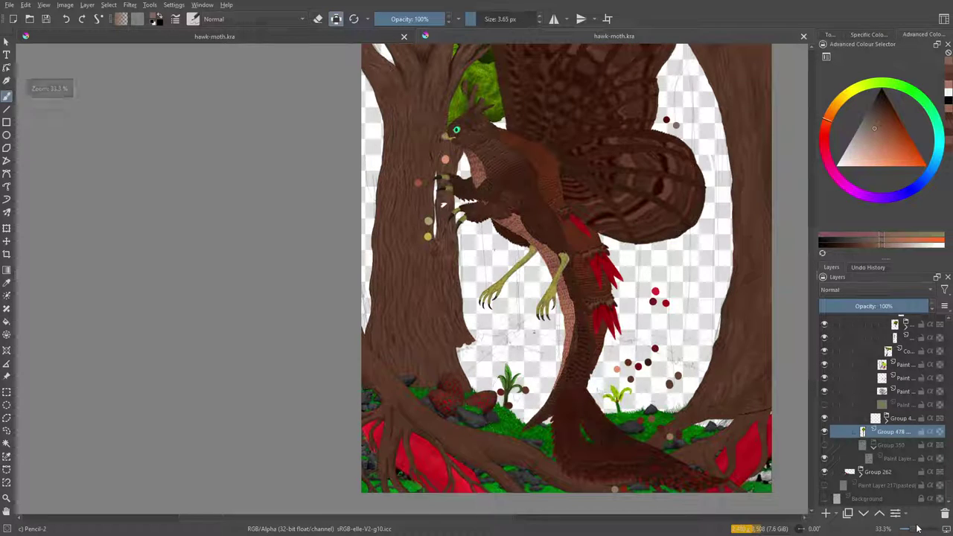
Check what the group directly above the merged Group 478 layer contributes by toggling its visibility and expanding its filter and paint layers
left_click(824, 418)
left_click(824, 418)
left_click(824, 419)
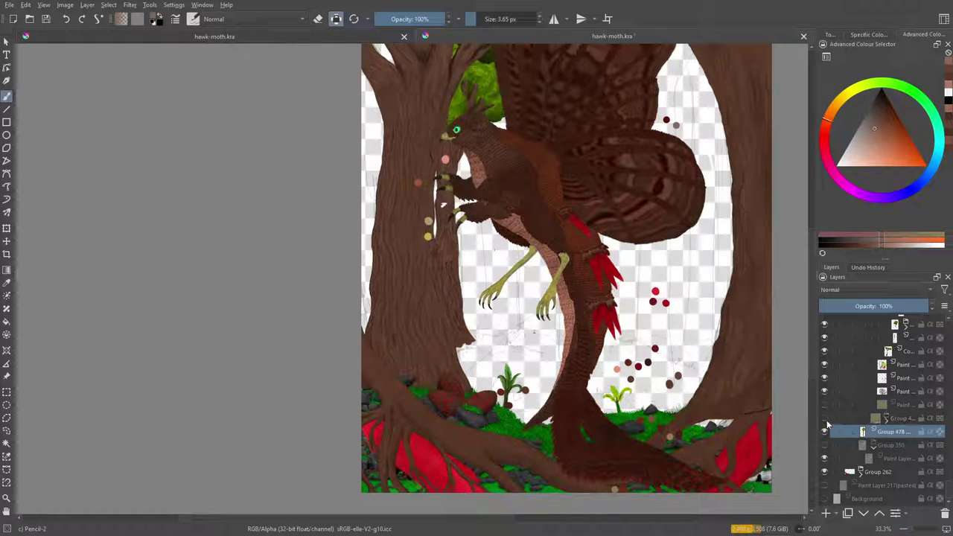
left_click(824, 419)
left_click(886, 418)
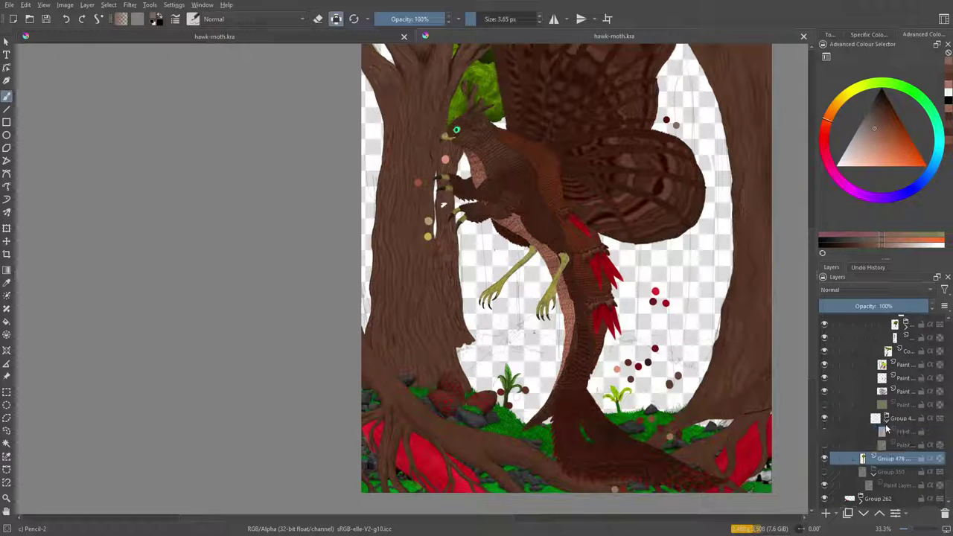
left_click(824, 418)
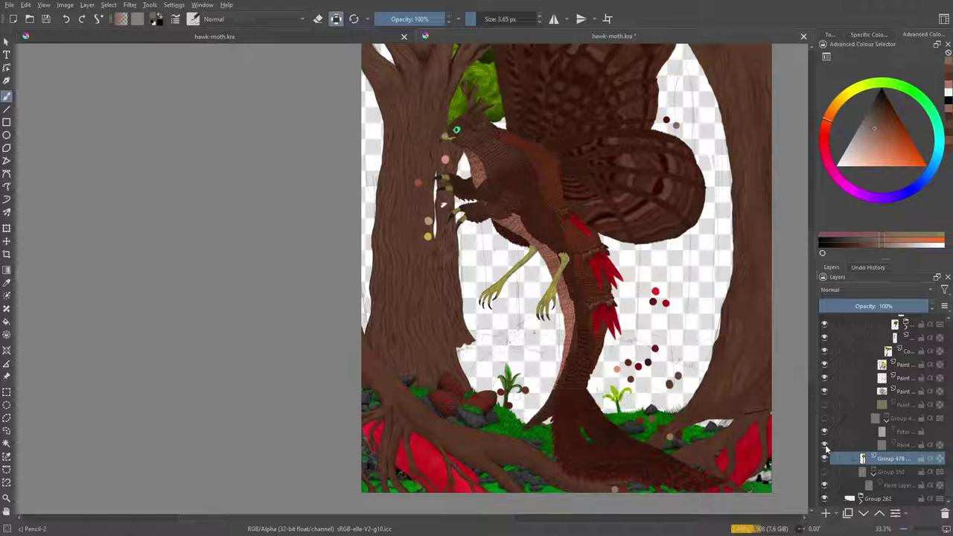
left_click(824, 431)
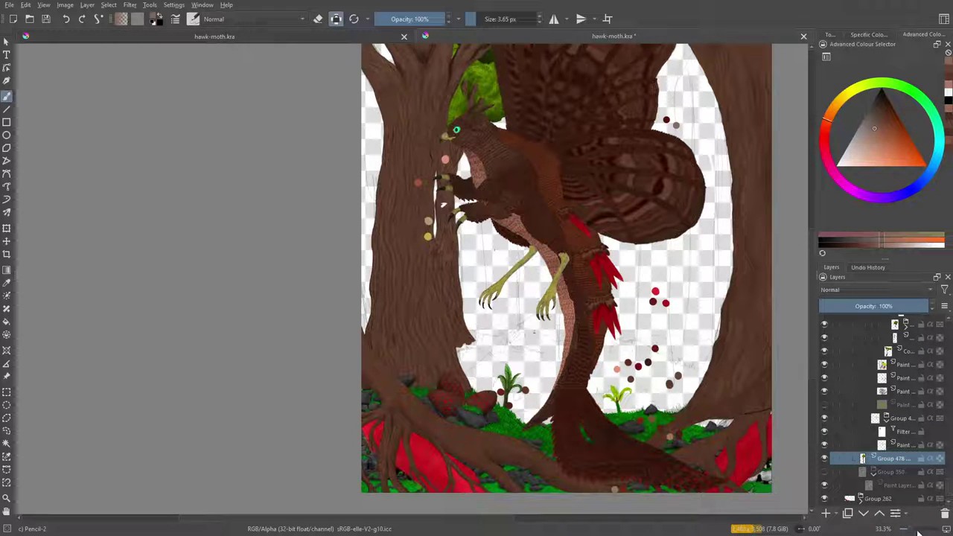
Delete the group holding the filter and paint layer directly above the merged Group 478 layer
left_click_drag(911, 530, 923, 529)
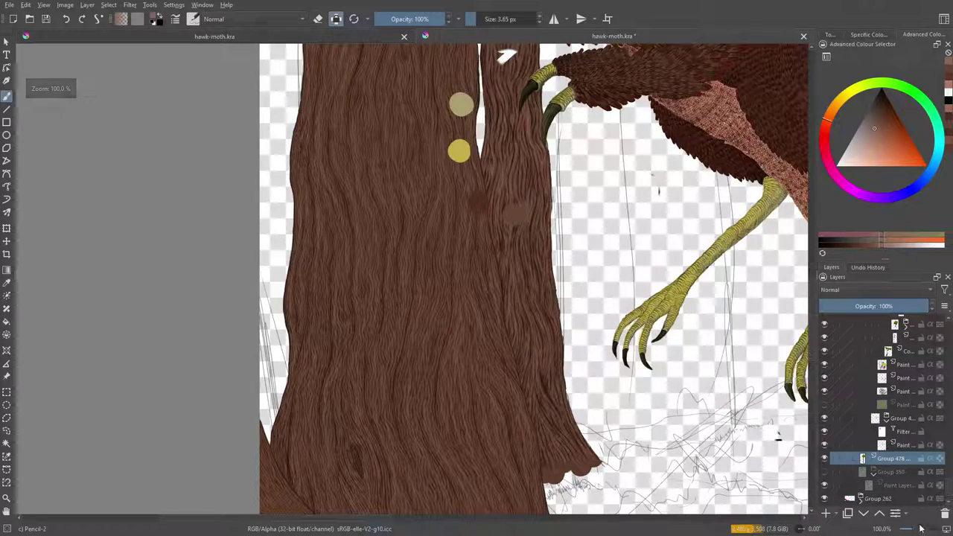
scroll(811, 351, "down", 10)
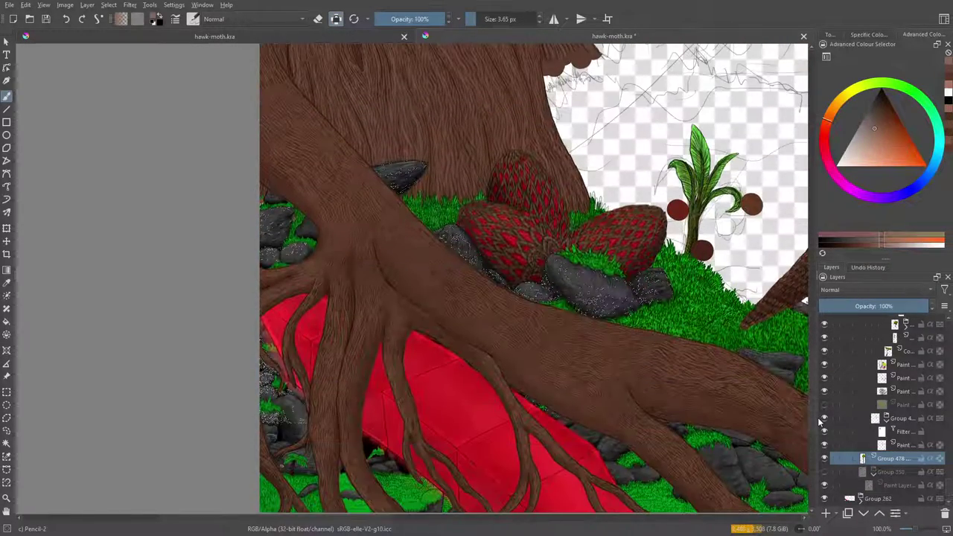
scroll(819, 421, "up", 4)
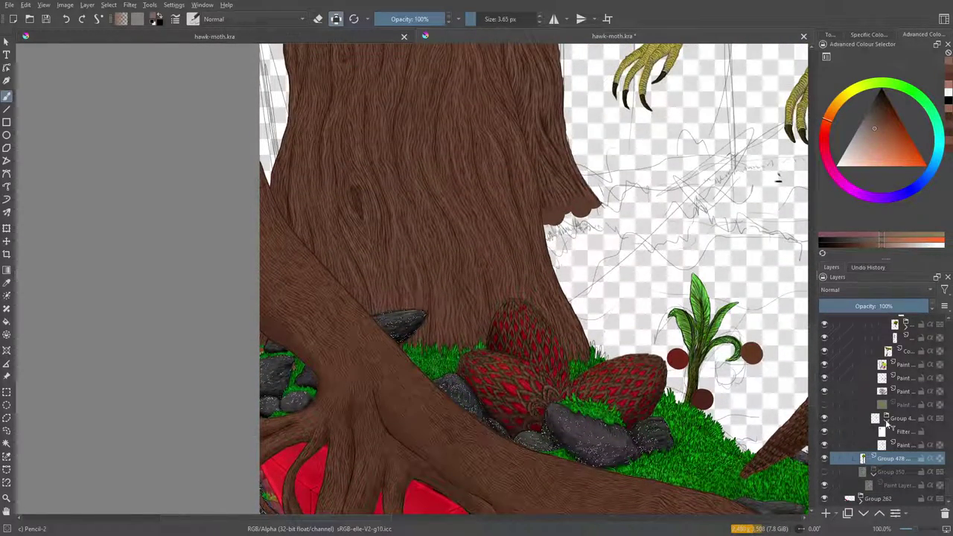
left_click(895, 420)
left_click(824, 418)
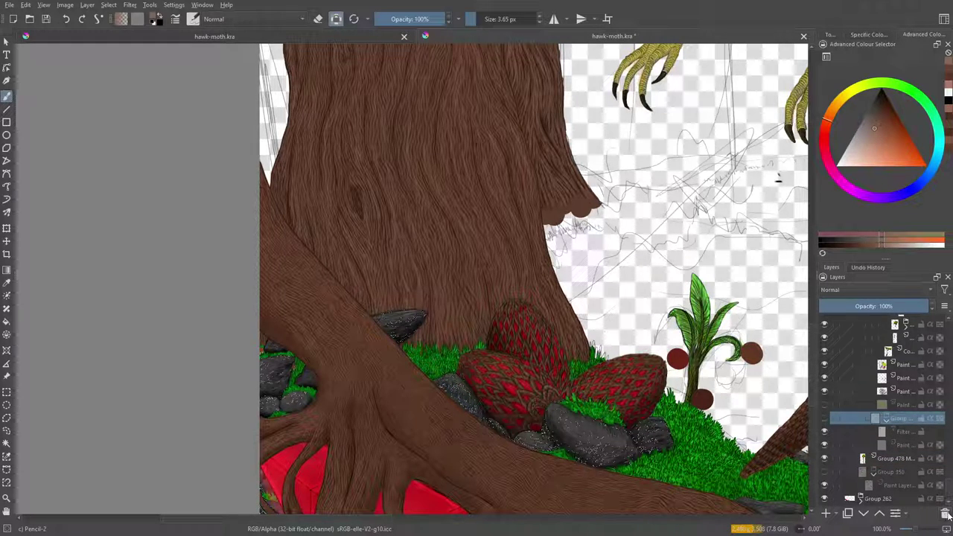
left_click(944, 519)
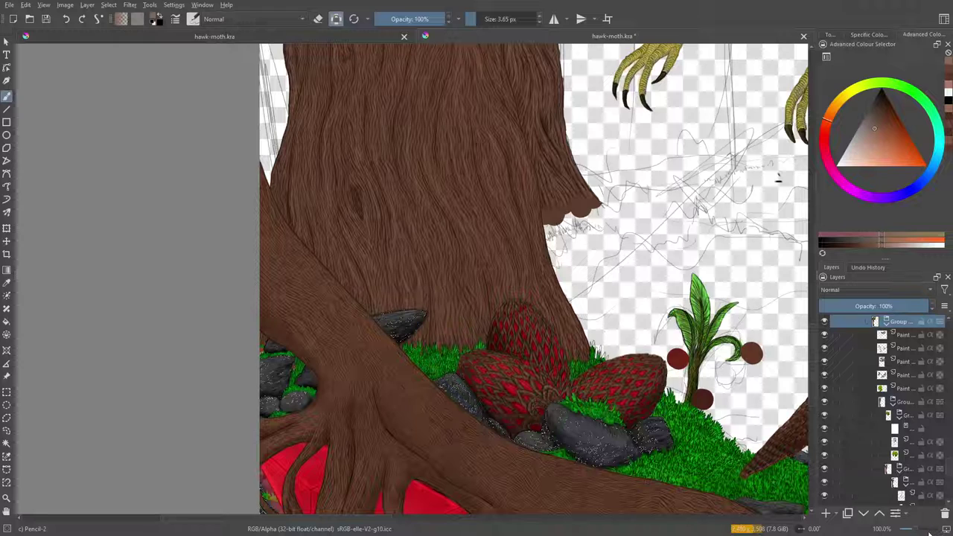
Check what the three visible paint layers near the merged Group 478 layer contain by toggling each one's visibility
scroll(939, 455, "down", 5)
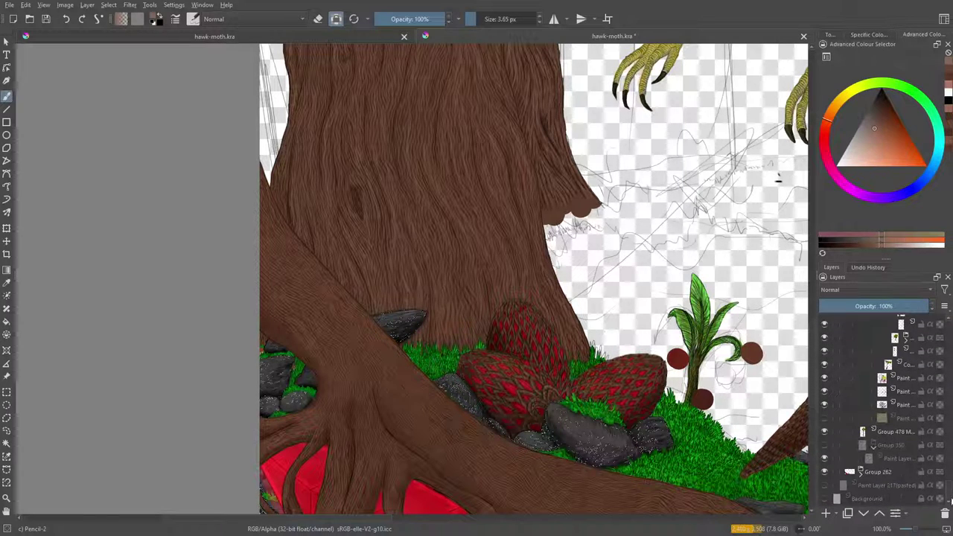
left_click_drag(917, 530, 909, 529)
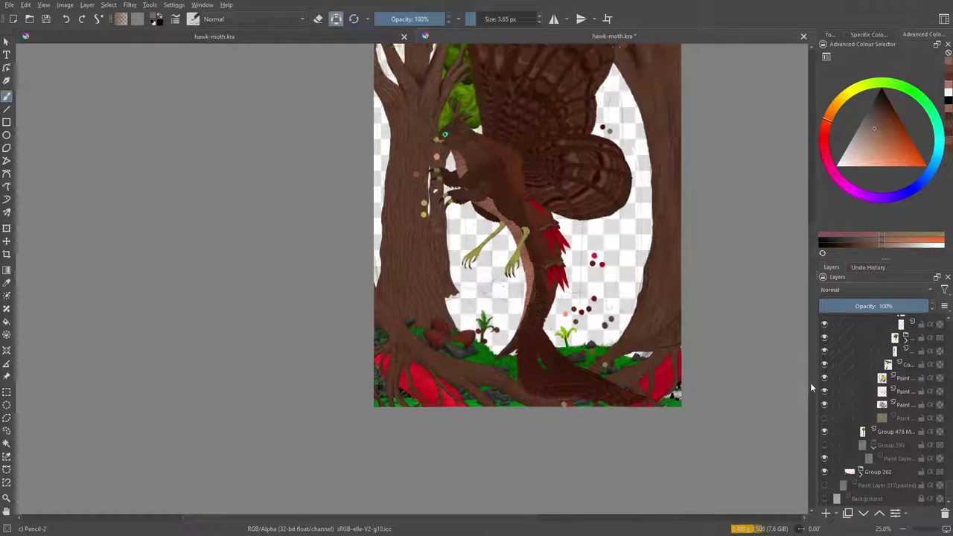
left_click(825, 405)
left_click(824, 404)
left_click(824, 390)
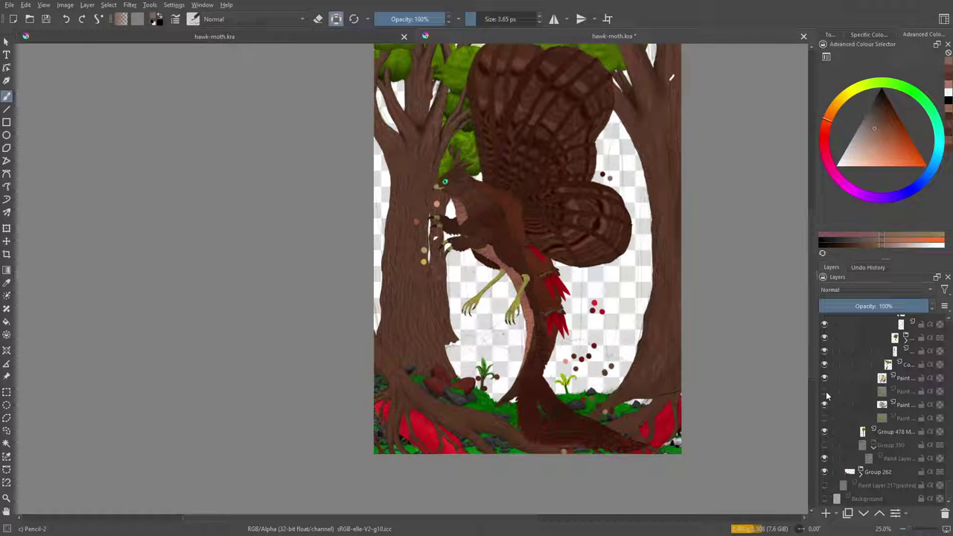
left_click(824, 391)
left_click(824, 378)
left_click(824, 378)
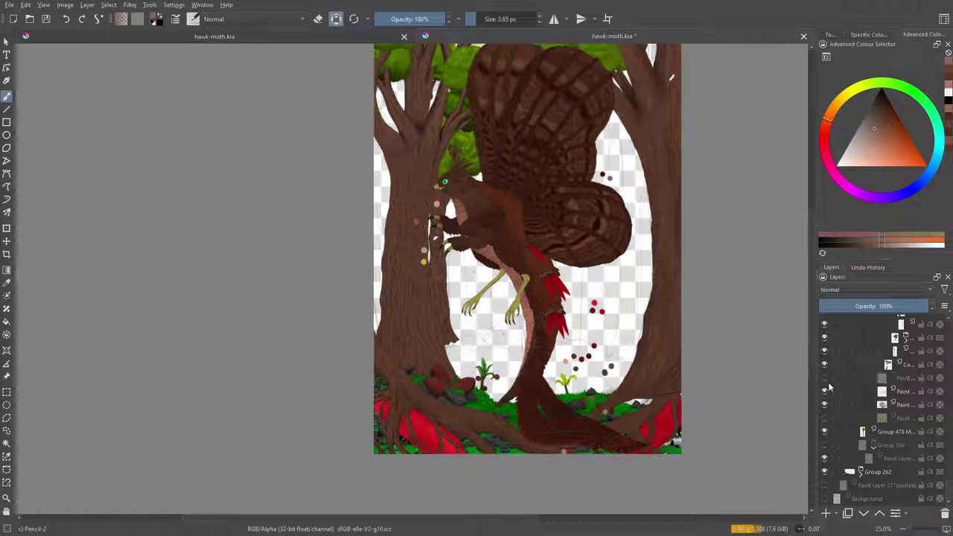
left_click(823, 378)
Delete the four leftover paint layers directly above the merged Group 478 layer, including the hidden one
left_click(903, 381)
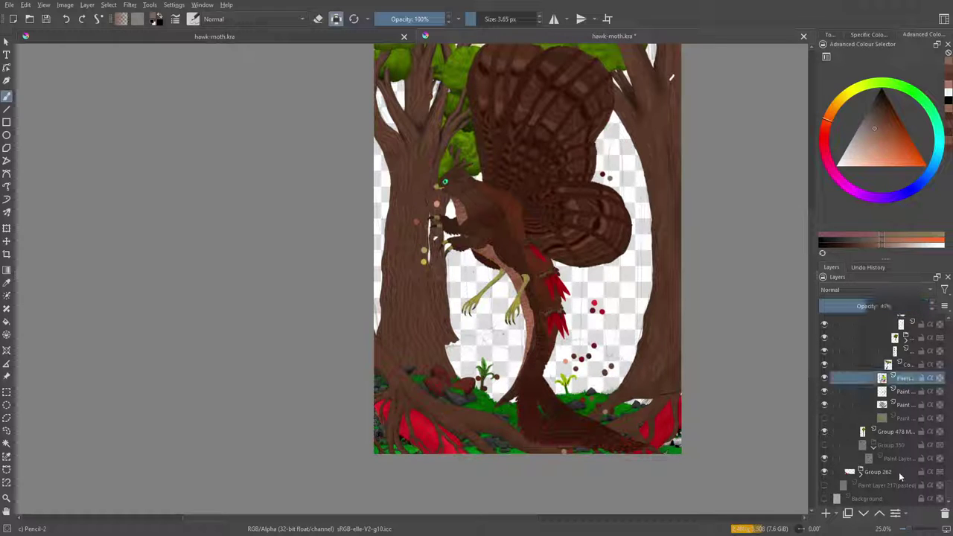
left_click(943, 510)
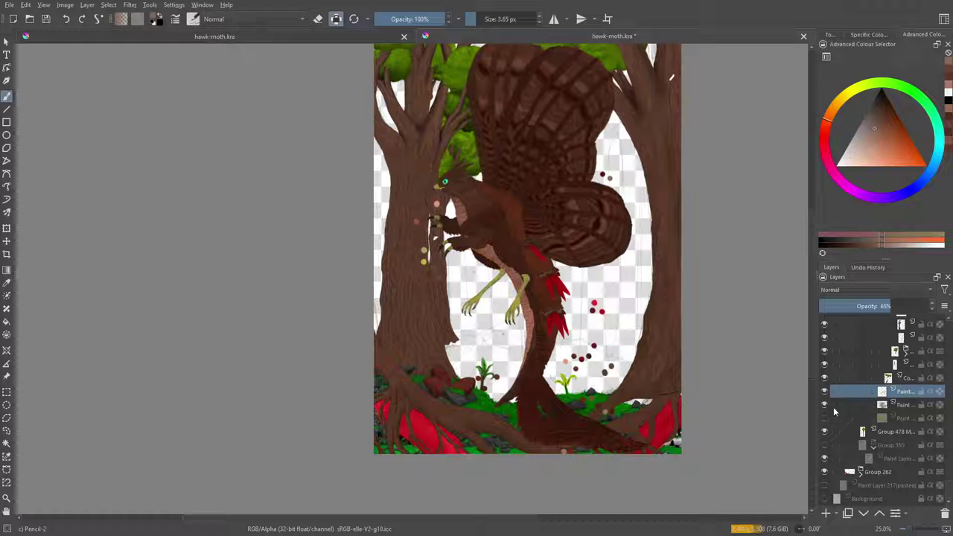
left_click(893, 405)
left_click(942, 512)
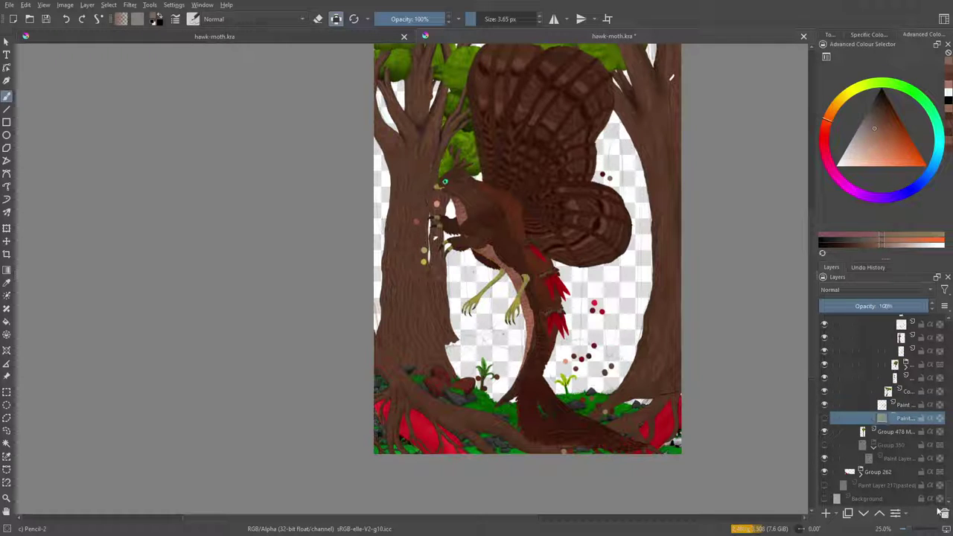
left_click(944, 515)
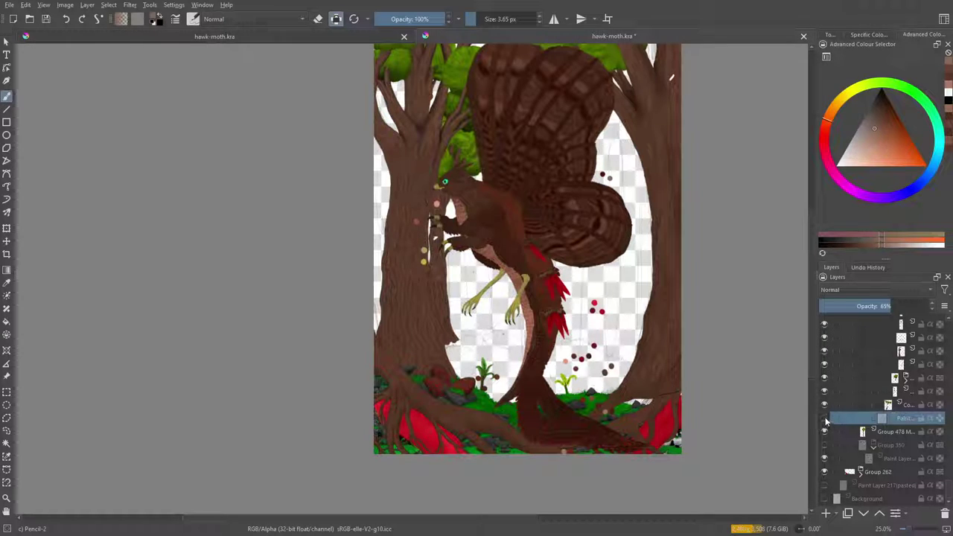
left_click(823, 418)
left_click(943, 513)
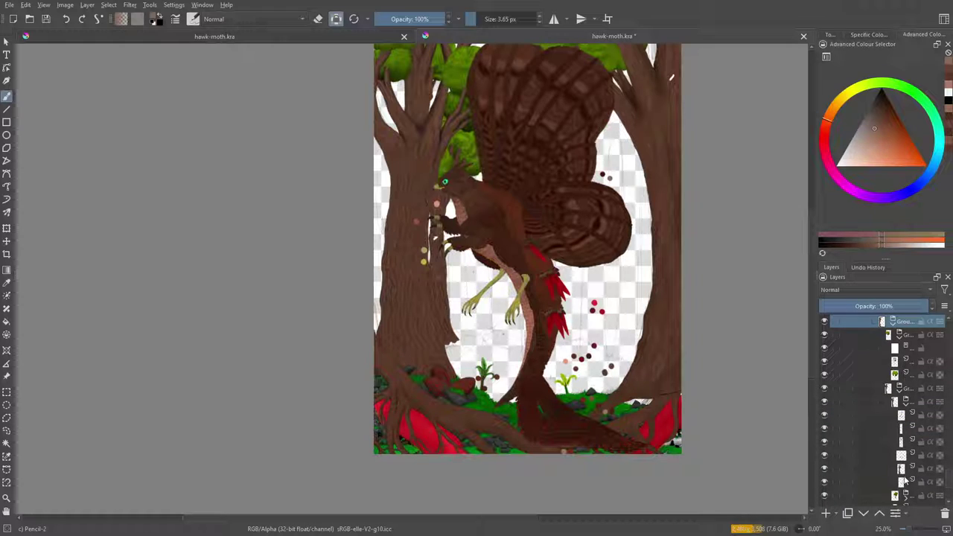
Check the filter mask and foliage subgroup inside the left tree's group by toggling visibility, and merge that subgroup into one layer
left_click(824, 348)
left_click(824, 351)
left_click(823, 351)
left_click(900, 336)
left_click(863, 340)
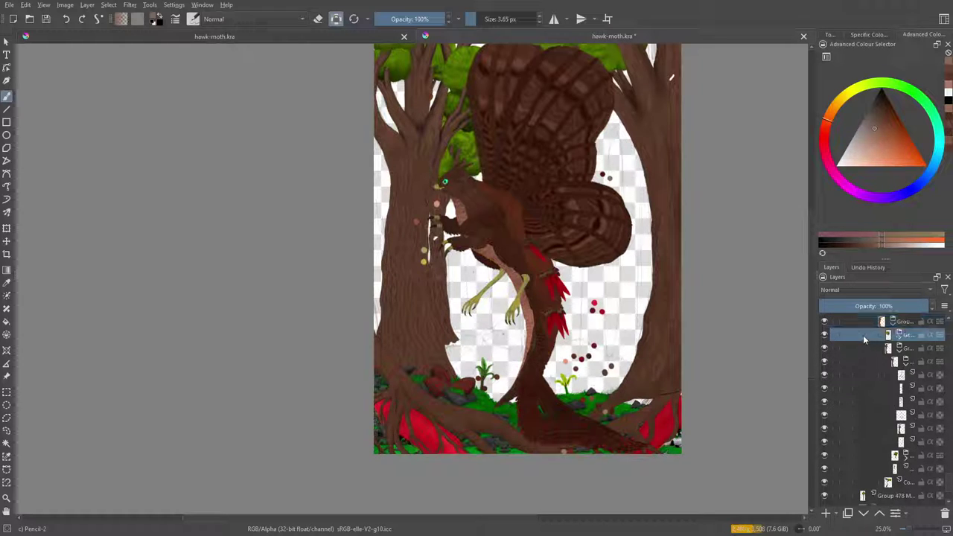
left_click(824, 337)
left_click(824, 337)
left_click(825, 339)
left_click(824, 337)
right_click(856, 334)
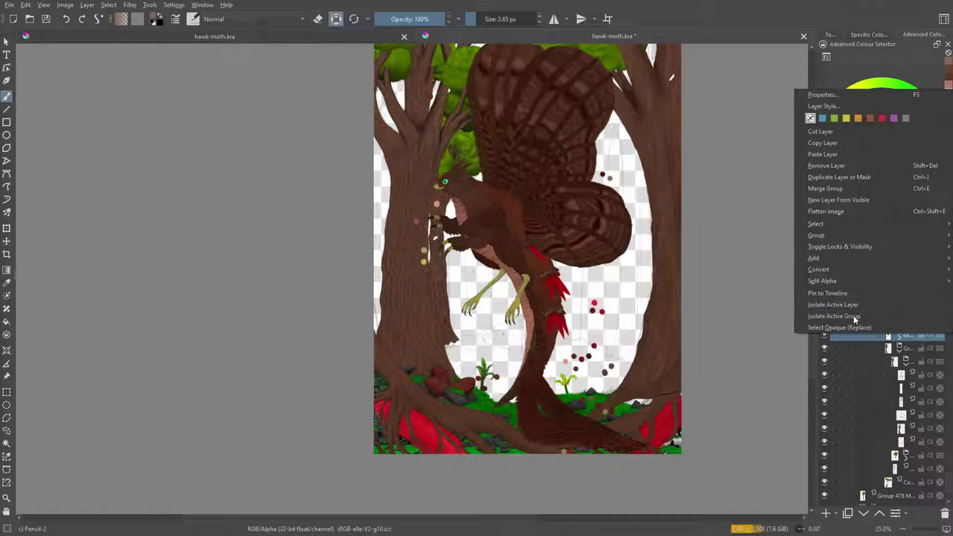
left_click(813, 190)
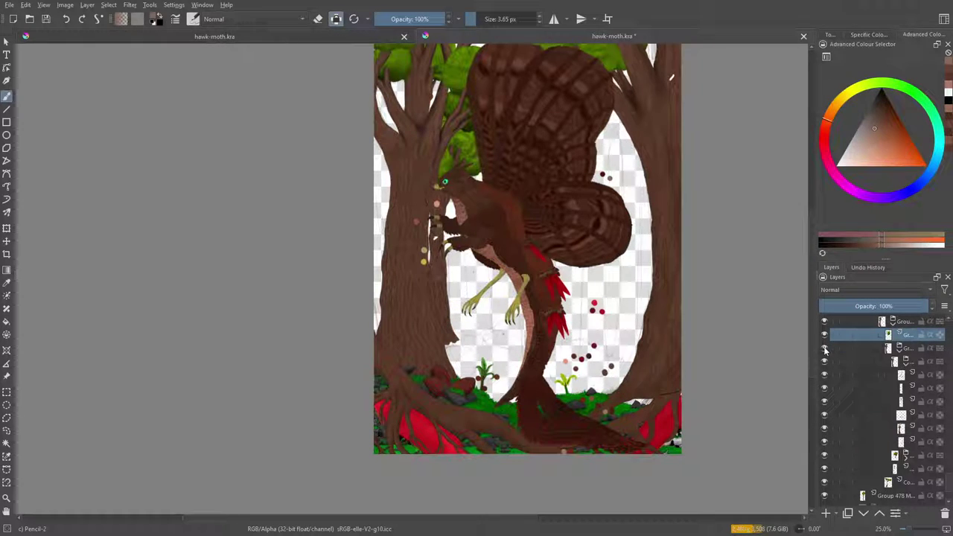
Examine what the left tree's trunk subgroup and its nested bark group contribute by toggling their visibility and inspecting the trunk up close
left_click(824, 348)
left_click(824, 349)
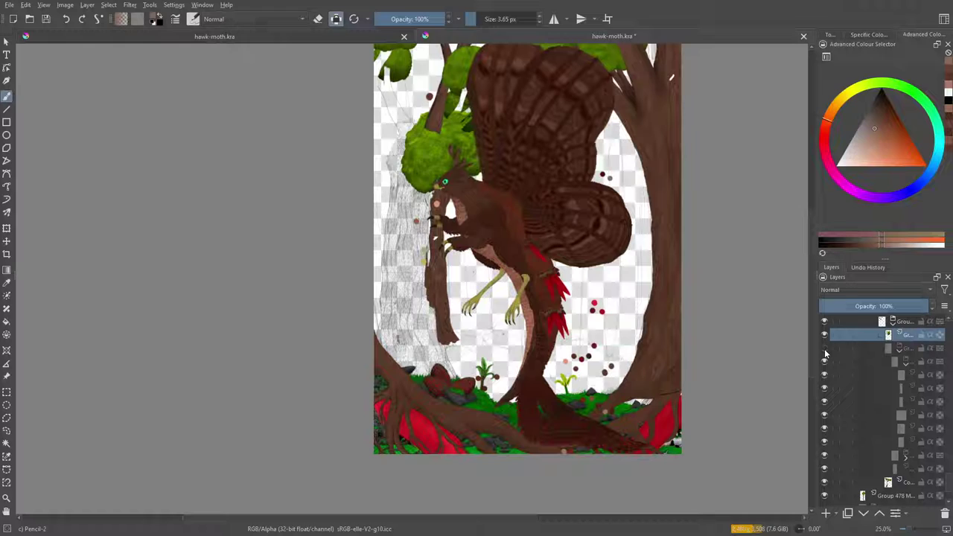
left_click(893, 442)
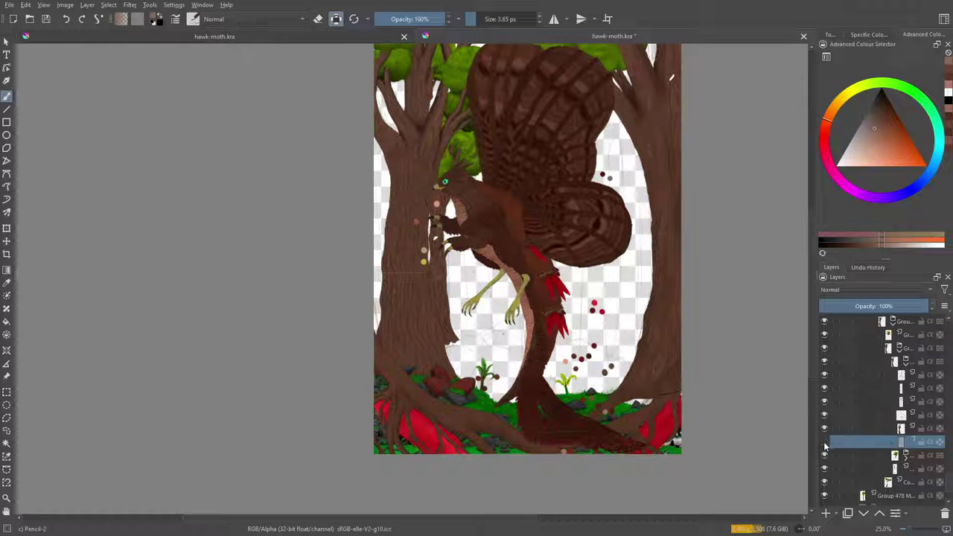
left_click(905, 364)
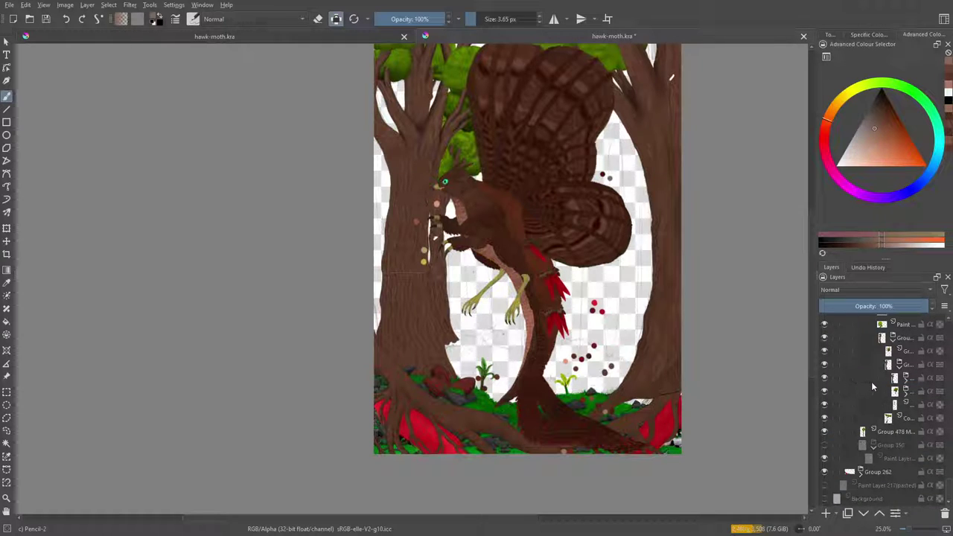
left_click(824, 379)
left_click(824, 380)
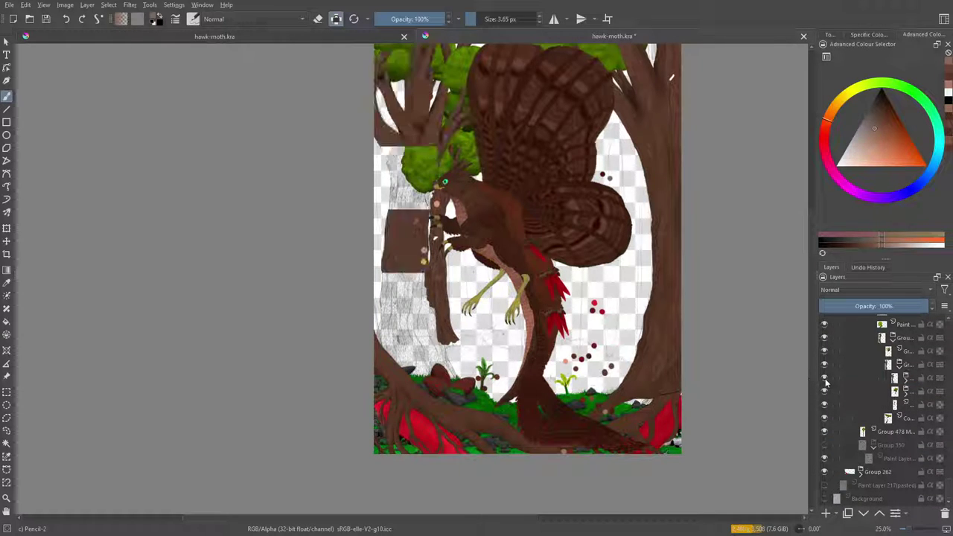
mouse_move(908, 529)
left_mouse_down()
mouse_move(926, 531)
mouse_move(908, 530)
mouse_move(916, 530)
left_mouse_up()
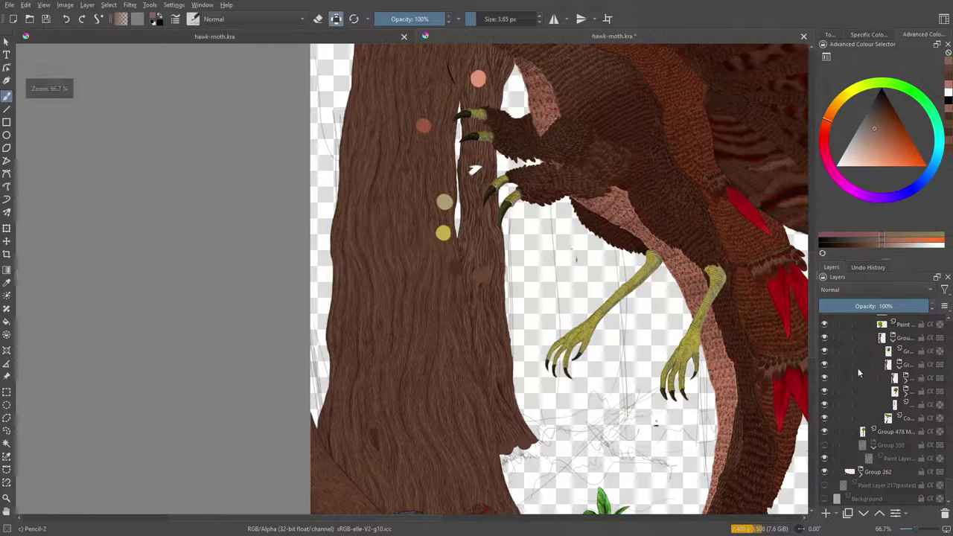
left_click_drag(811, 337, 820, 399)
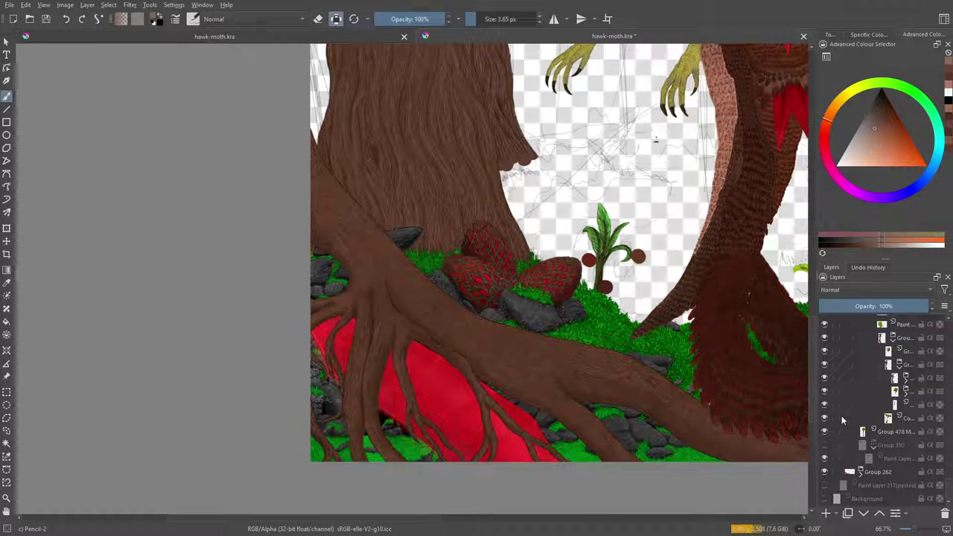
left_click_drag(809, 338, 815, 275)
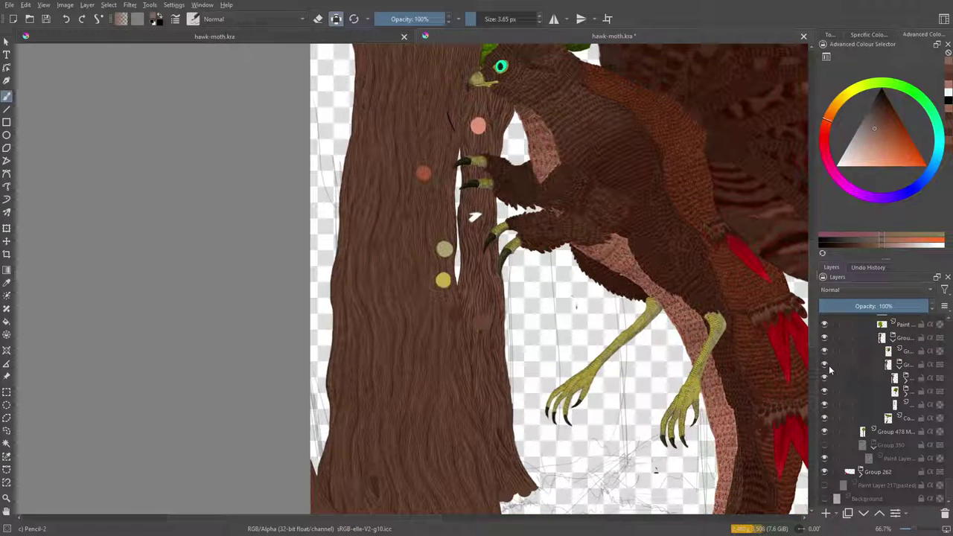
left_click(825, 365)
left_click(825, 364)
Review the nested layers of the left tree's trunk subgroup, collapse it, and merge it into one layer
left_click(888, 365)
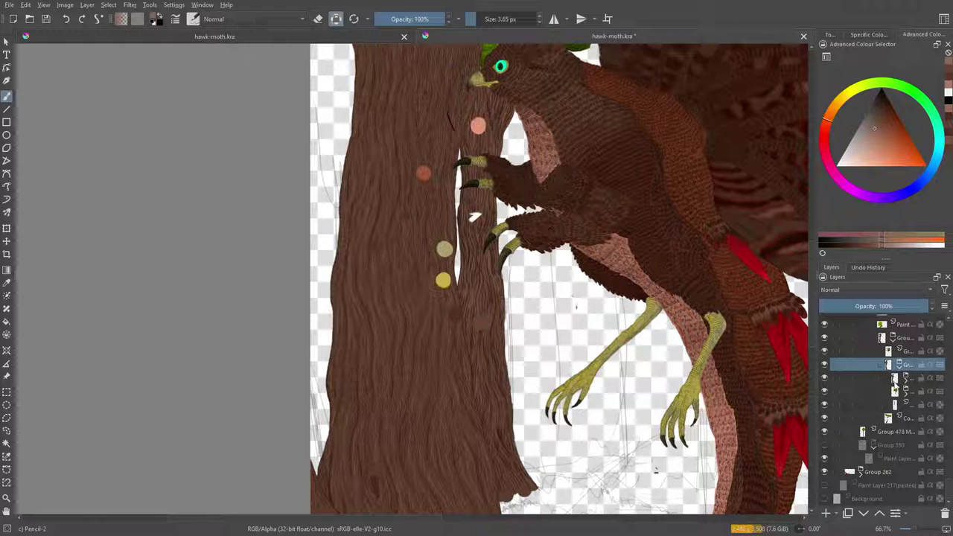
left_click(875, 351)
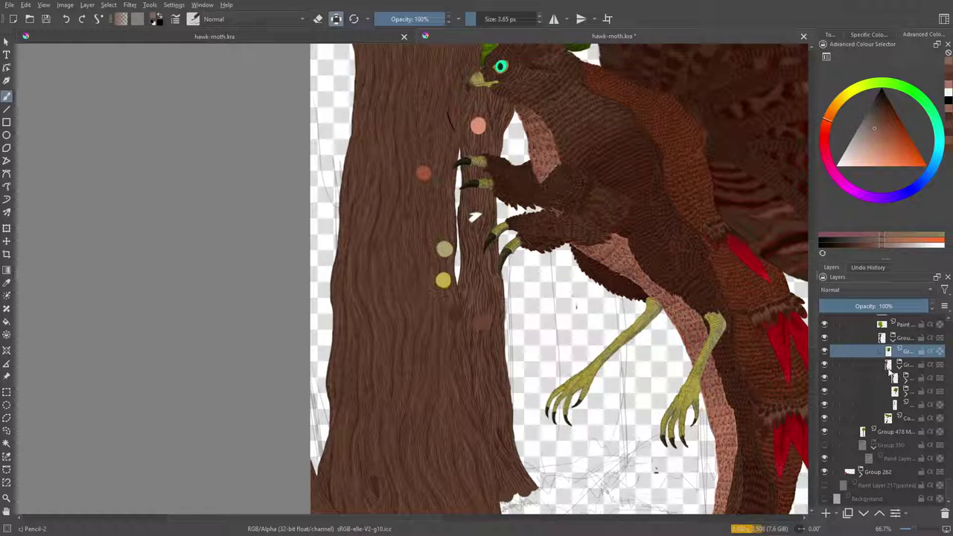
left_click(892, 366)
left_click(904, 378)
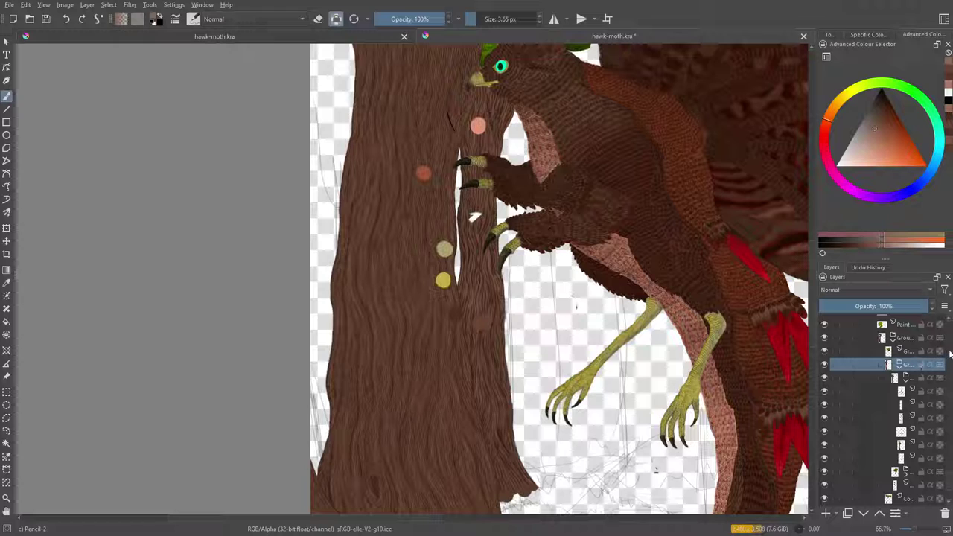
scroll(950, 493, "down", 2)
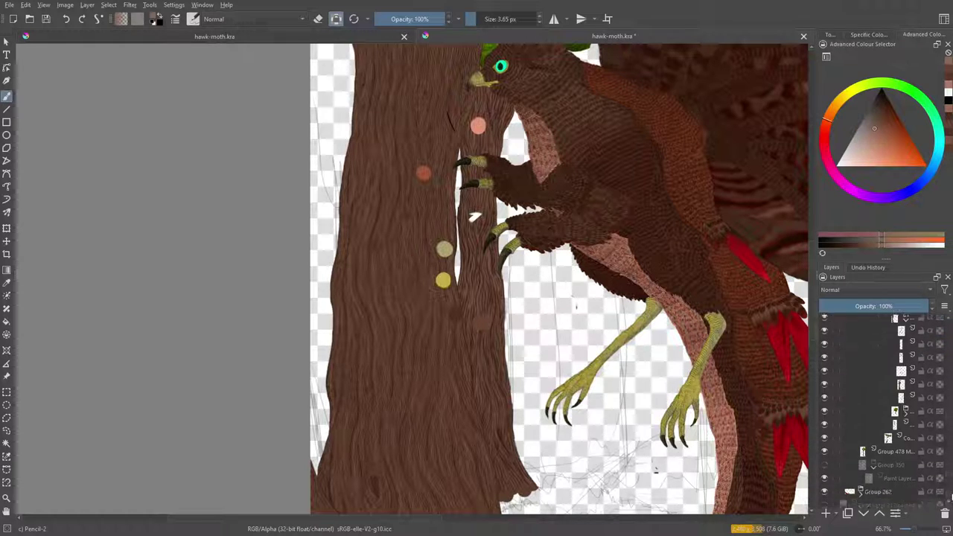
left_click(899, 328)
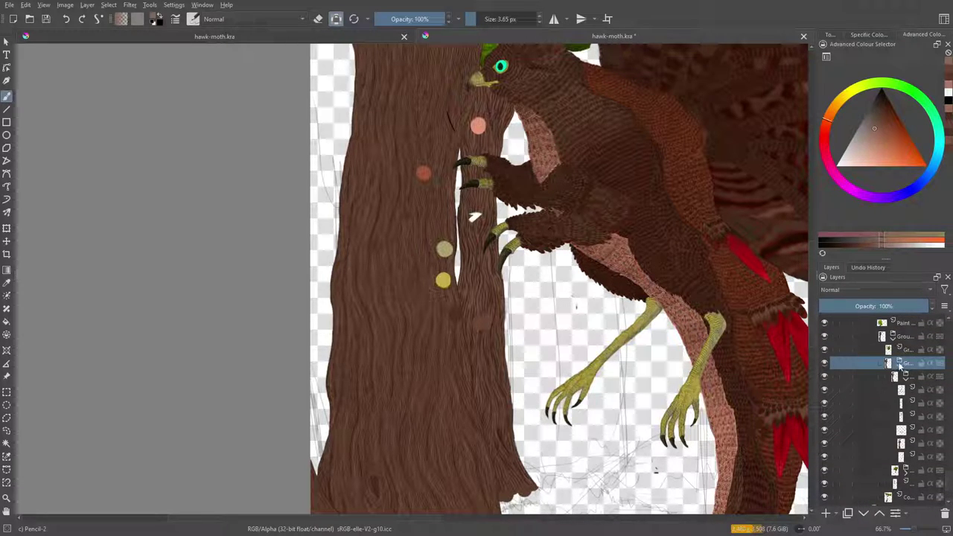
left_click(887, 417)
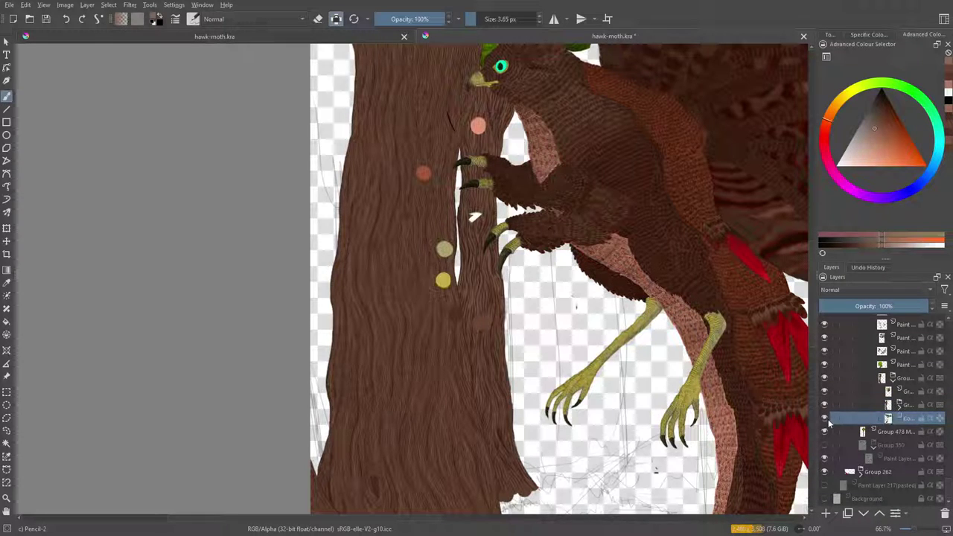
left_click(825, 408)
left_click(825, 408)
left_click(887, 405)
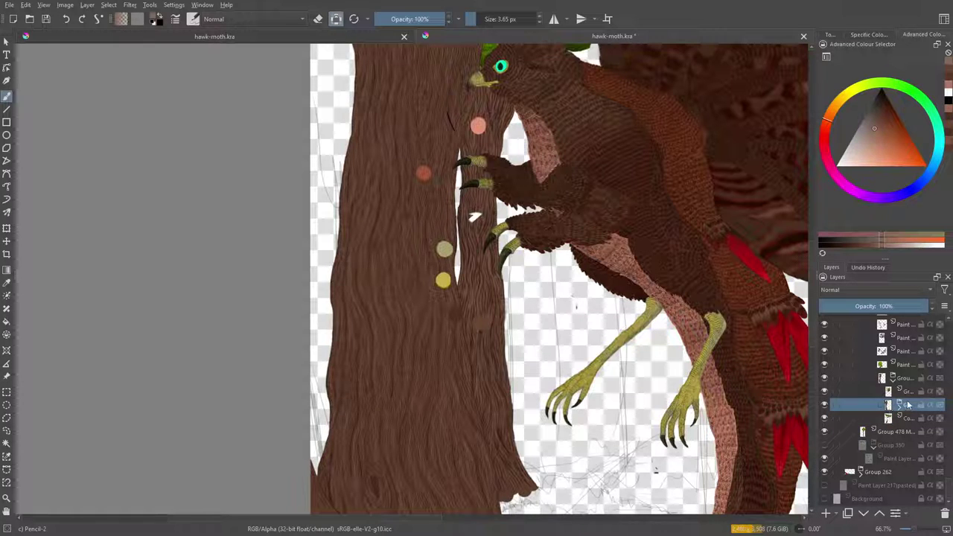
right_click(887, 404)
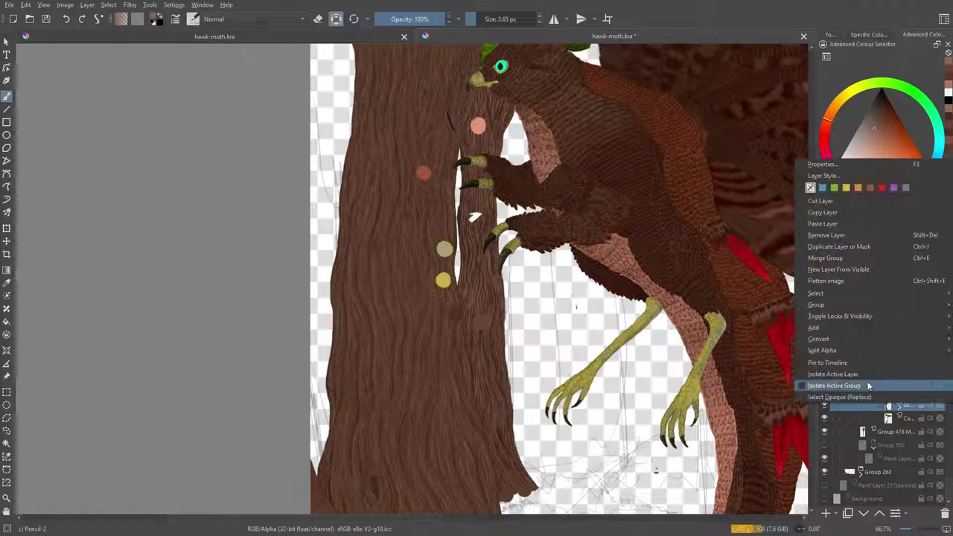
left_click(816, 257)
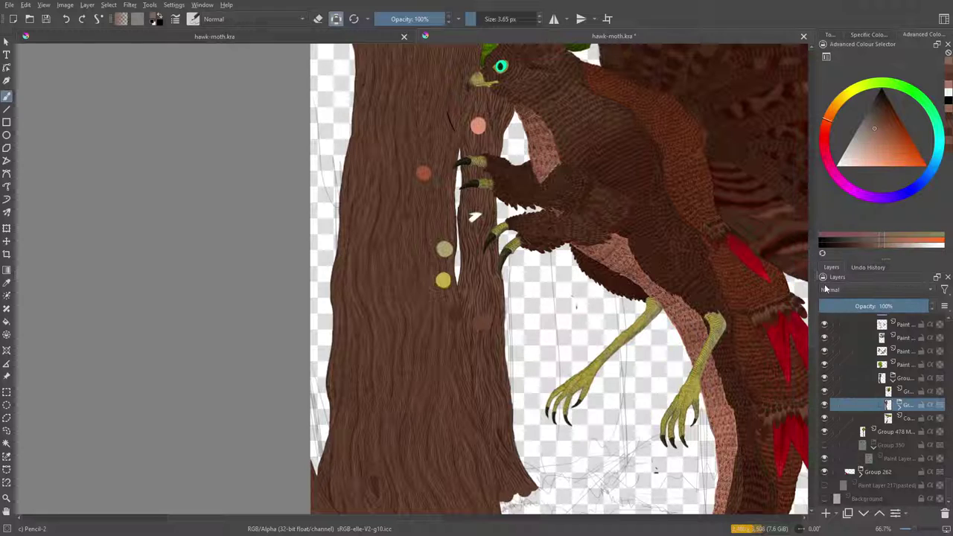
Compare the left trunk with the merged trunk layer and its parent Group 405 hidden and shown
left_click(824, 406)
left_click(824, 406)
left_click(824, 419)
left_click(825, 379)
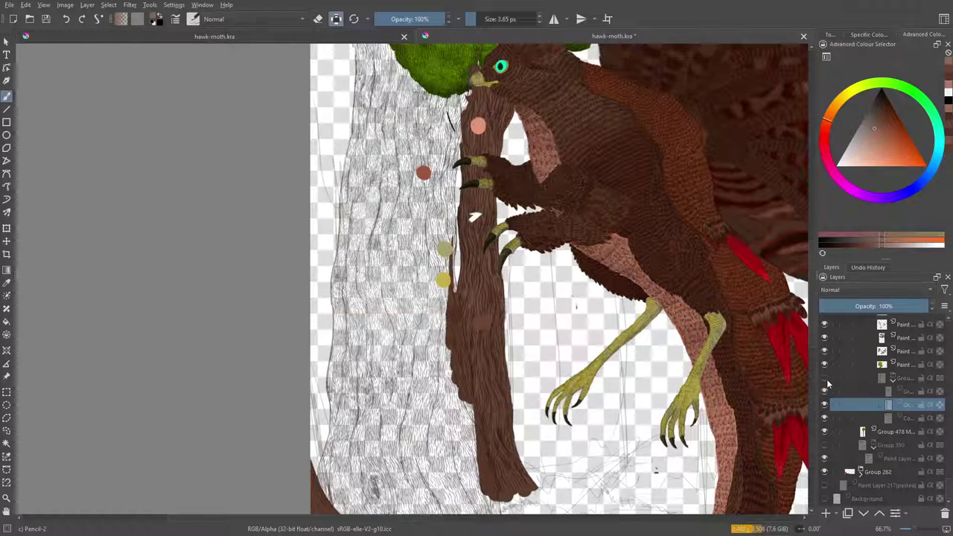
left_click(825, 380)
left_click(826, 380)
left_click(825, 380)
left_click(825, 380)
left_click(824, 381)
left_click(824, 381)
left_click(825, 381)
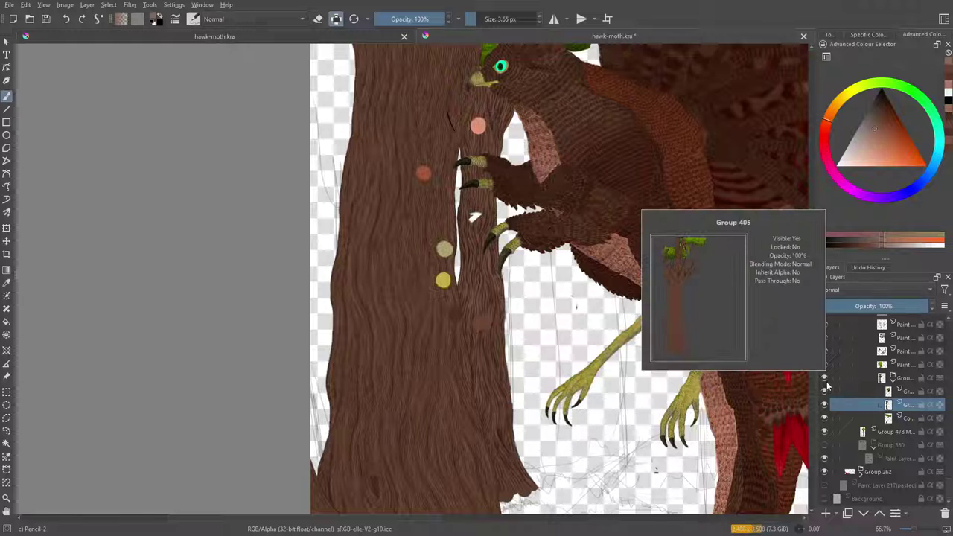
Inspect the tree base around the roots and eggs up close, collapsing Group 405 and toggling its visibility
left_click_drag(900, 532, 916, 530)
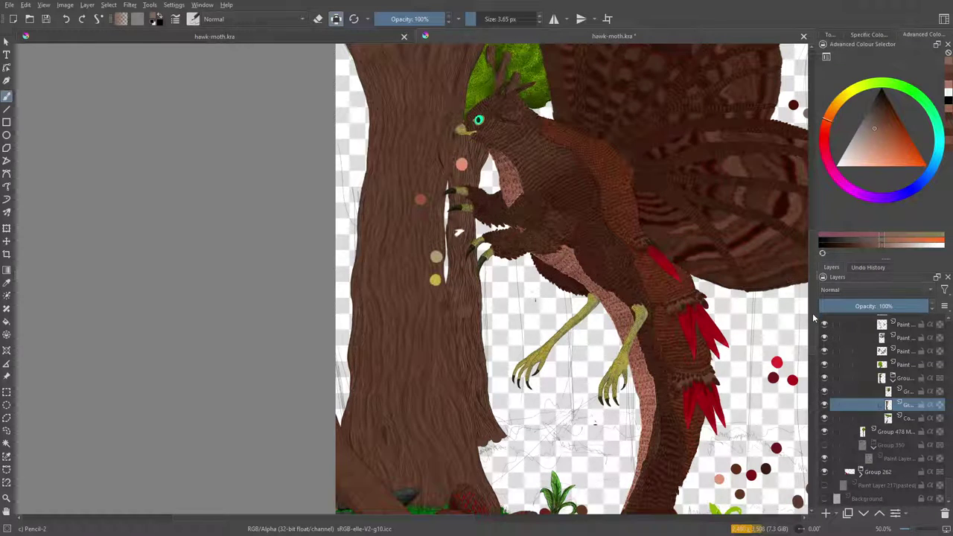
left_click_drag(815, 315, 824, 373)
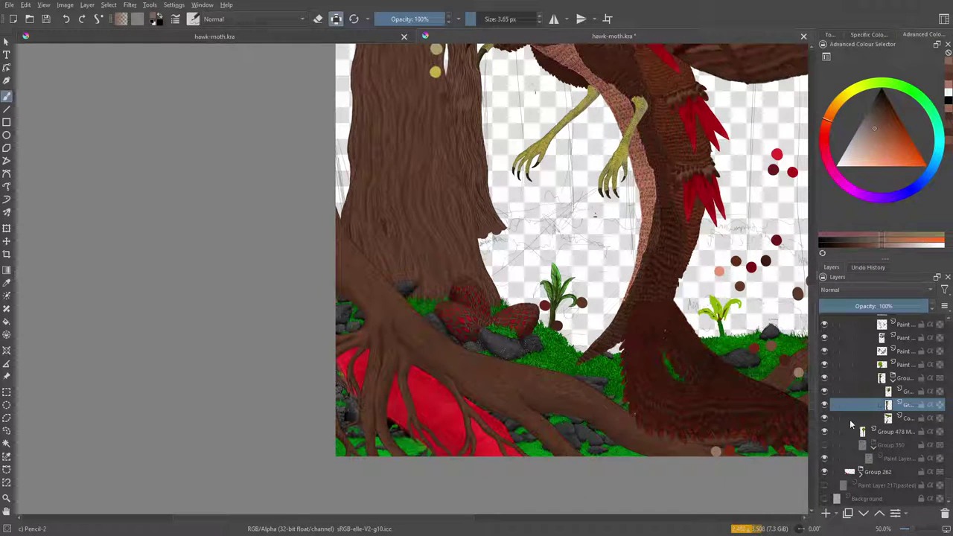
mouse_move(909, 528)
left_mouse_down()
mouse_move(918, 531)
mouse_move(894, 528)
mouse_move(922, 529)
mouse_move(893, 529)
mouse_move(914, 528)
mouse_move(906, 529)
left_mouse_up()
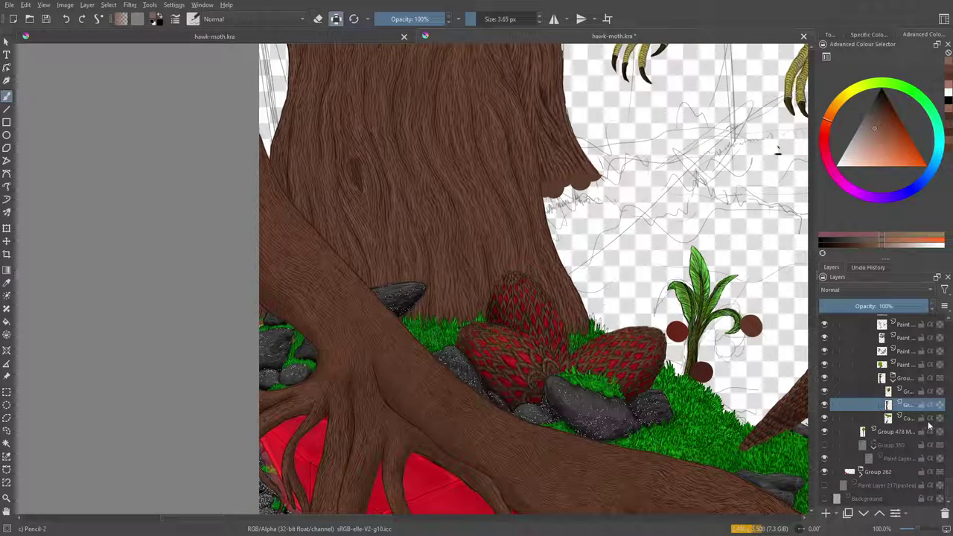
scroll(861, 470, "up", 3)
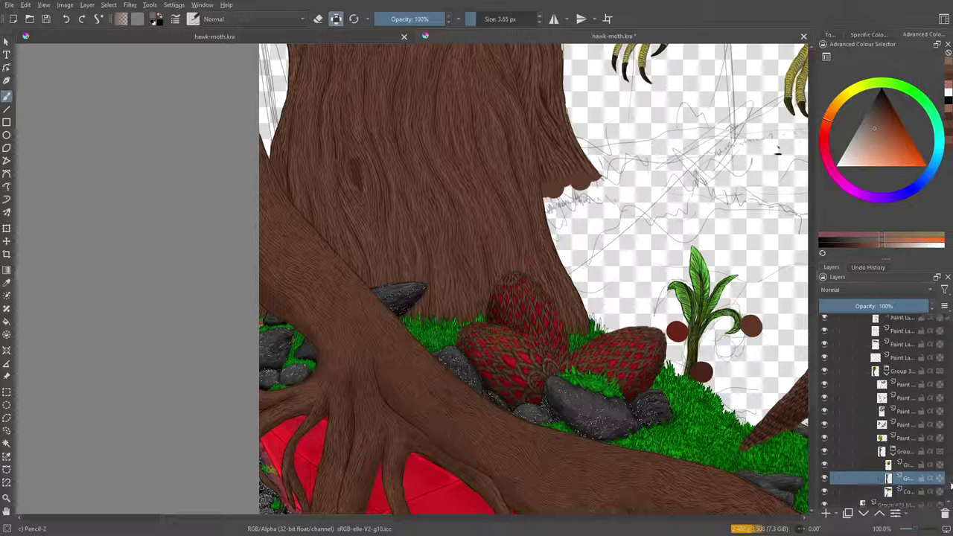
left_click(892, 456)
left_click(832, 457)
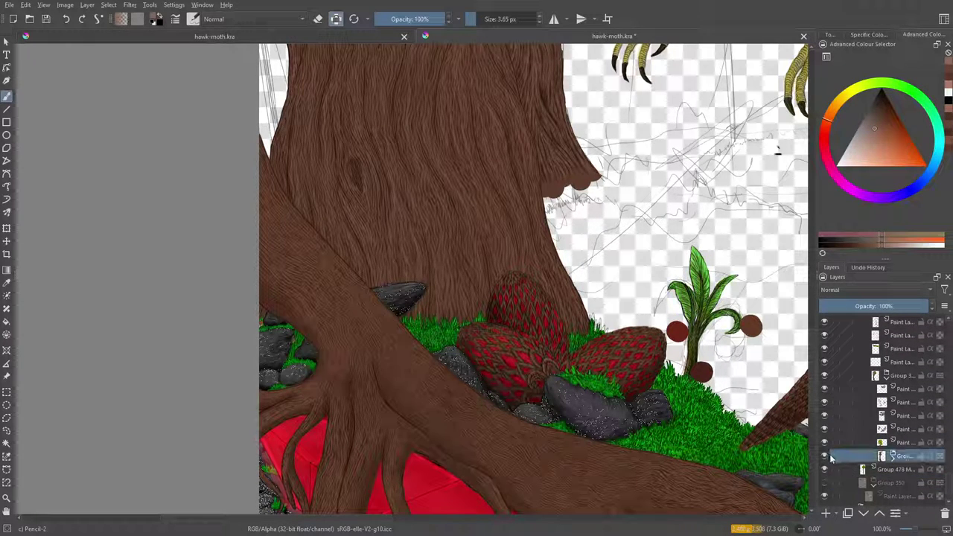
left_click(829, 456)
left_click(829, 456)
left_click(829, 456)
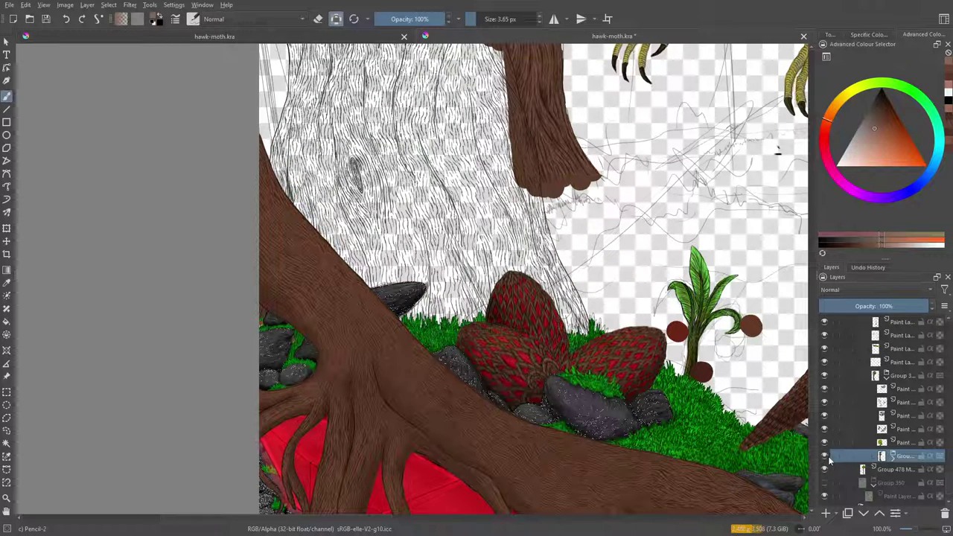
left_click(829, 457)
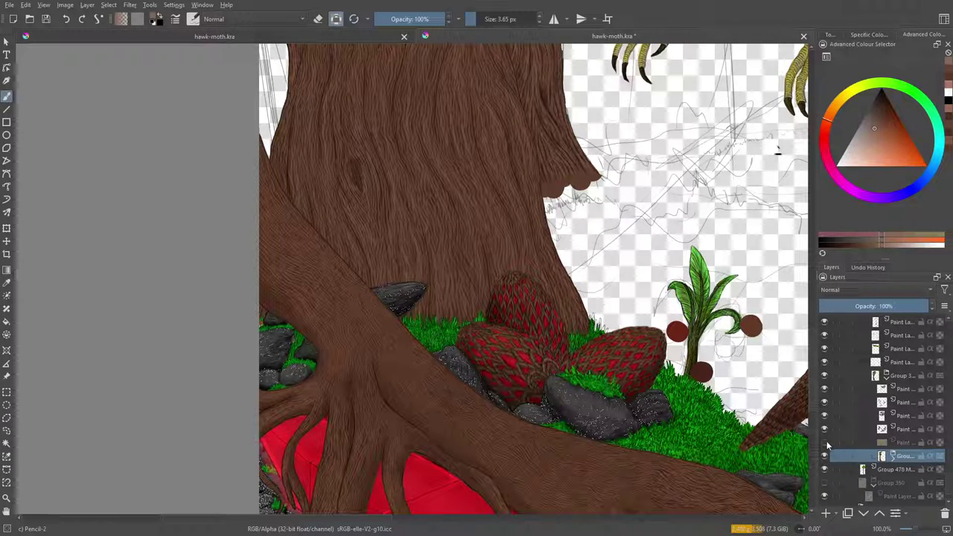
Check the paint layers above Group 405 and the group enclosing them by toggling visibility, collapsing that enclosing group
left_click(826, 430)
left_click(824, 377)
left_click(823, 376)
left_click(913, 527)
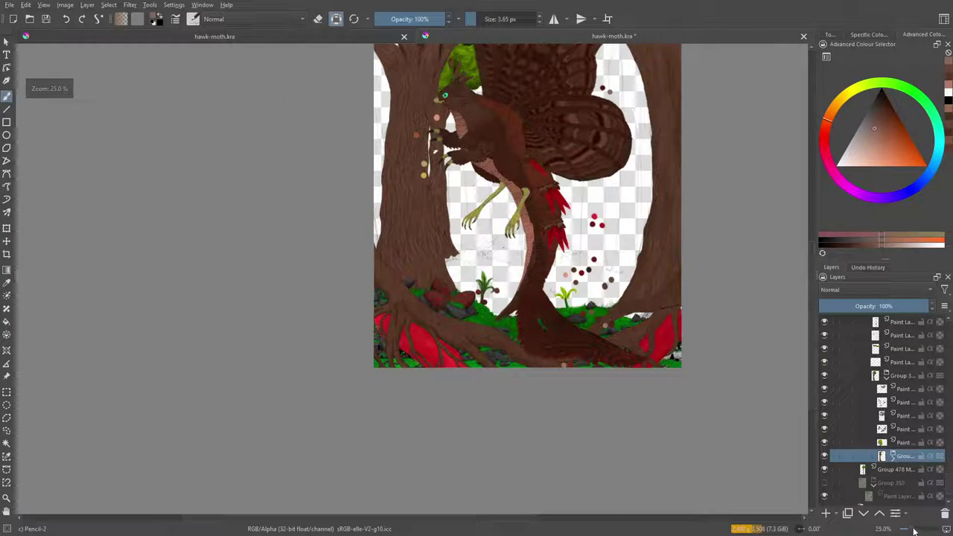
left_click(886, 375)
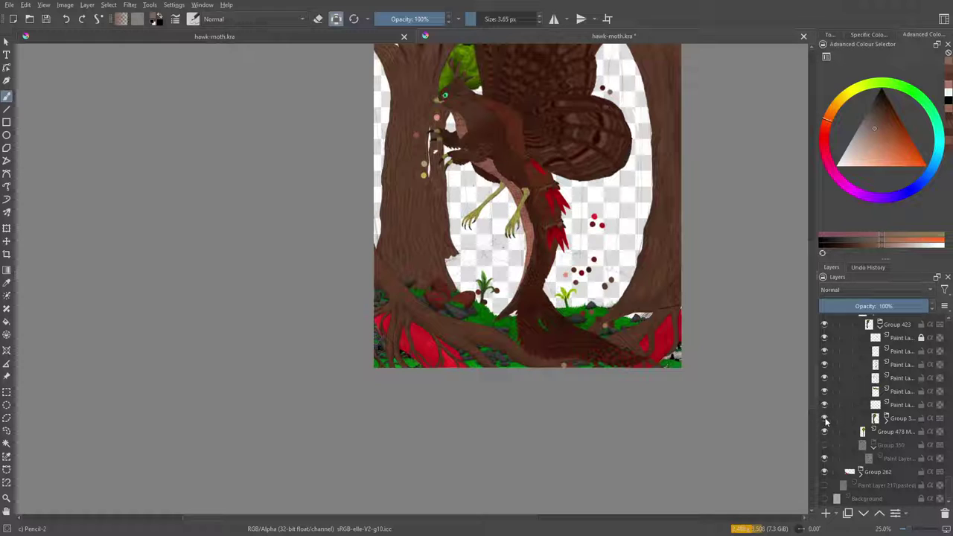
left_click(824, 419)
left_click(824, 419)
left_click(824, 419)
left_click(824, 419)
left_click(912, 530)
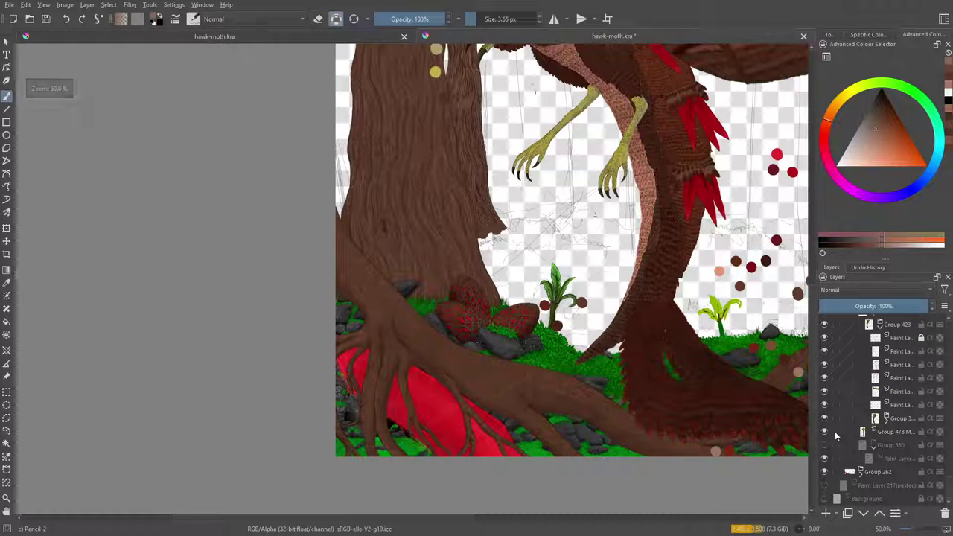
left_click_drag(815, 402, 814, 328)
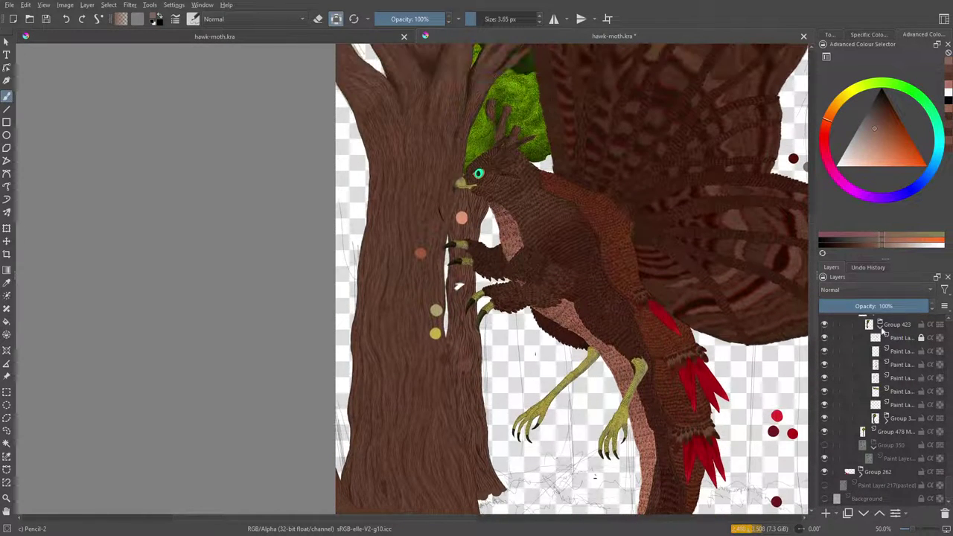
Collapse Group 423 and its parent Group 421, comparing the left trunk with Group 423 hidden and shown
left_click(879, 325)
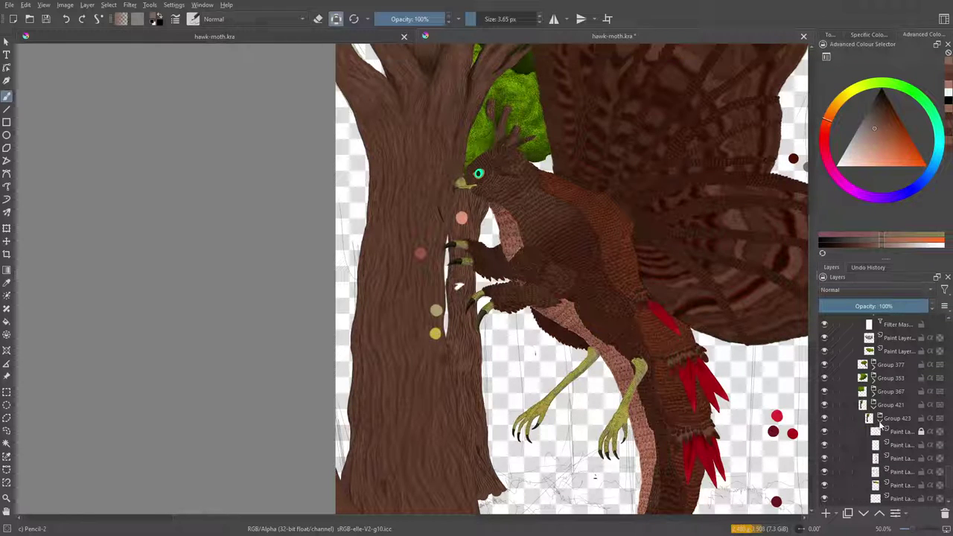
left_click(824, 418)
left_click(823, 419)
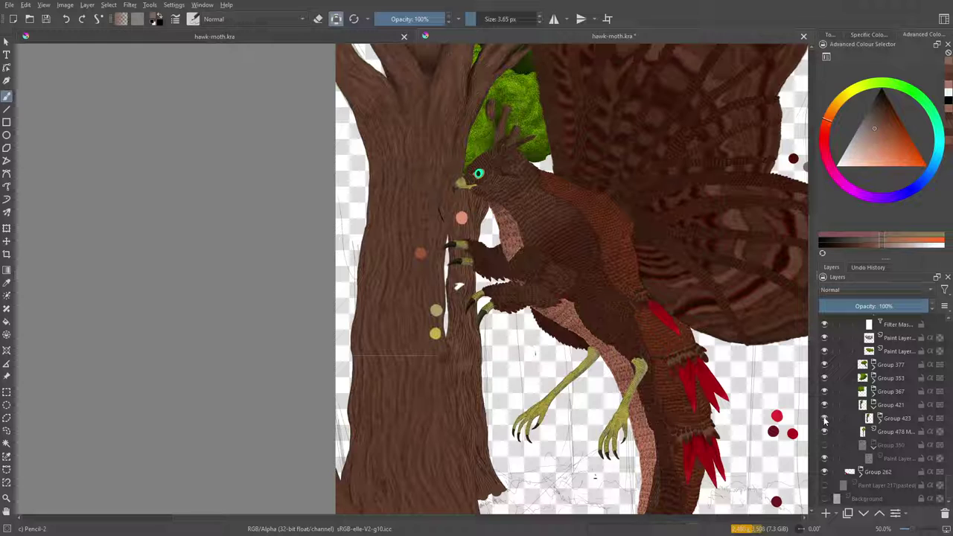
left_click(824, 419)
left_click(823, 418)
left_click_drag(903, 528, 917, 530)
right_click(850, 404)
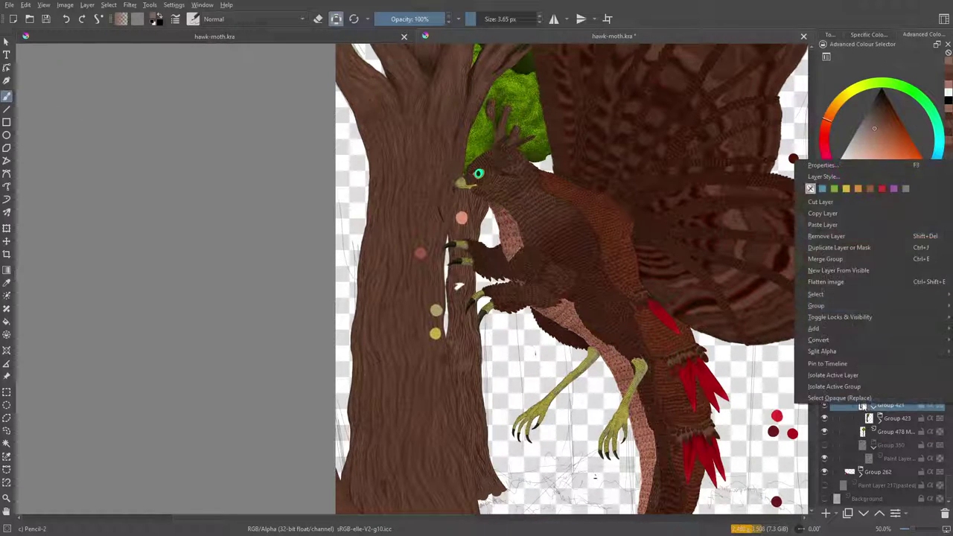
key("Escape")
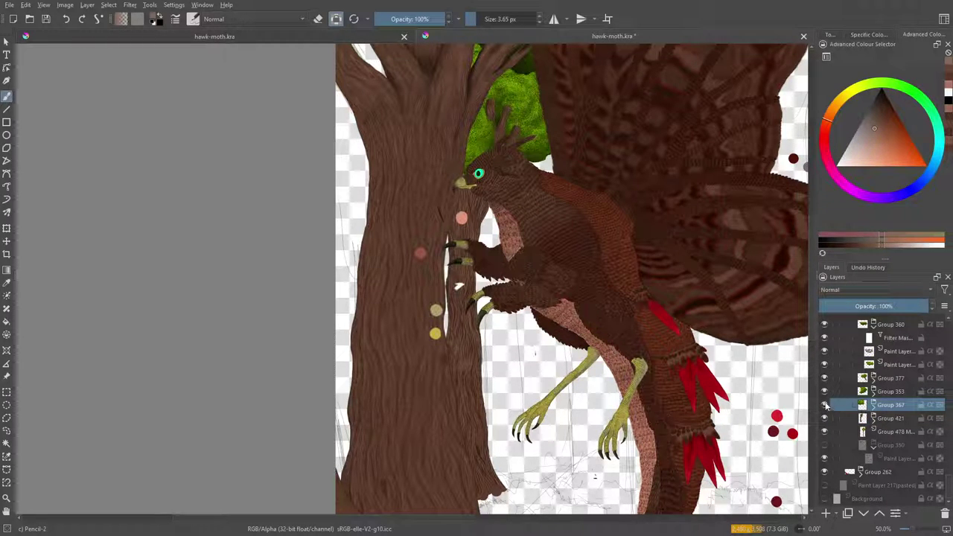
Compare the treetop with Group 367 hidden and shown, and expand the group to reveal its nested layers
left_click_drag(811, 372, 811, 257)
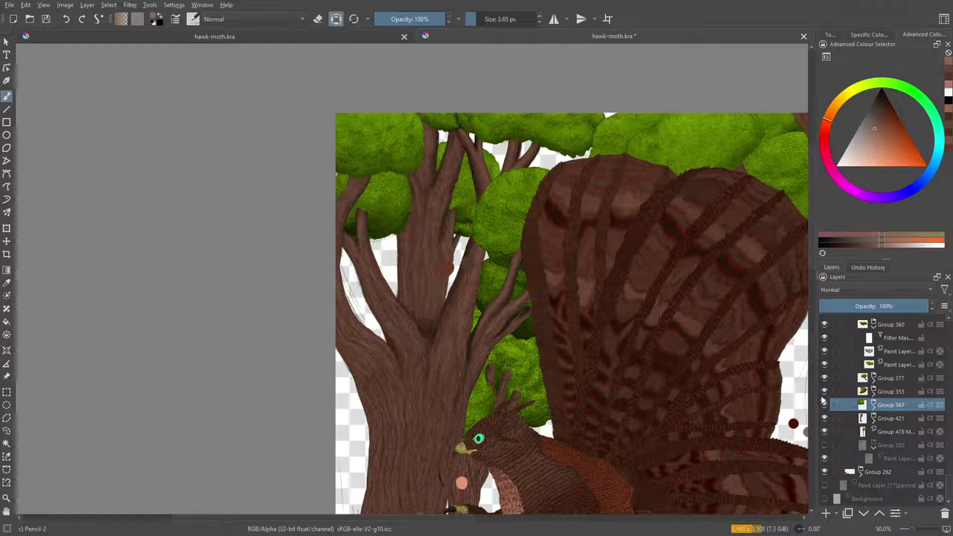
left_click(824, 404)
left_click(824, 404)
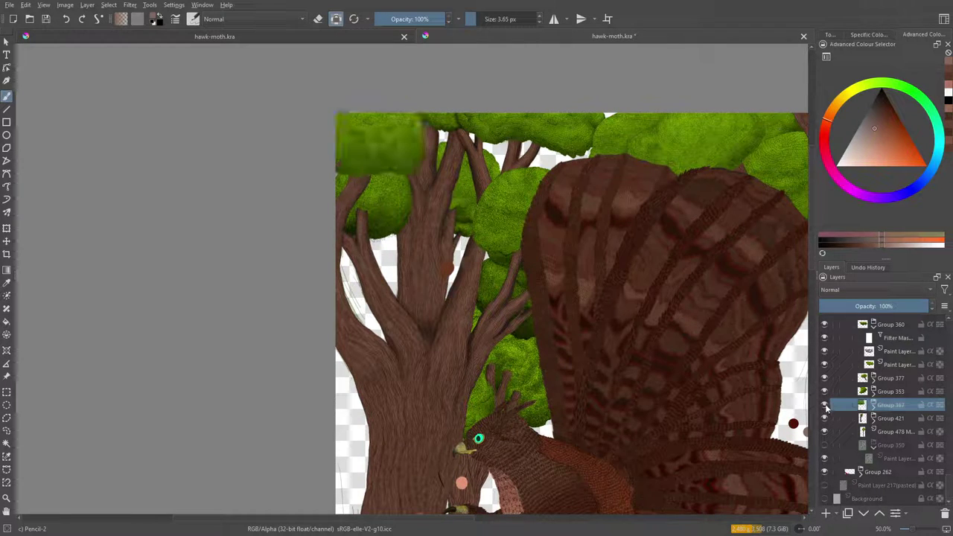
left_click(874, 405)
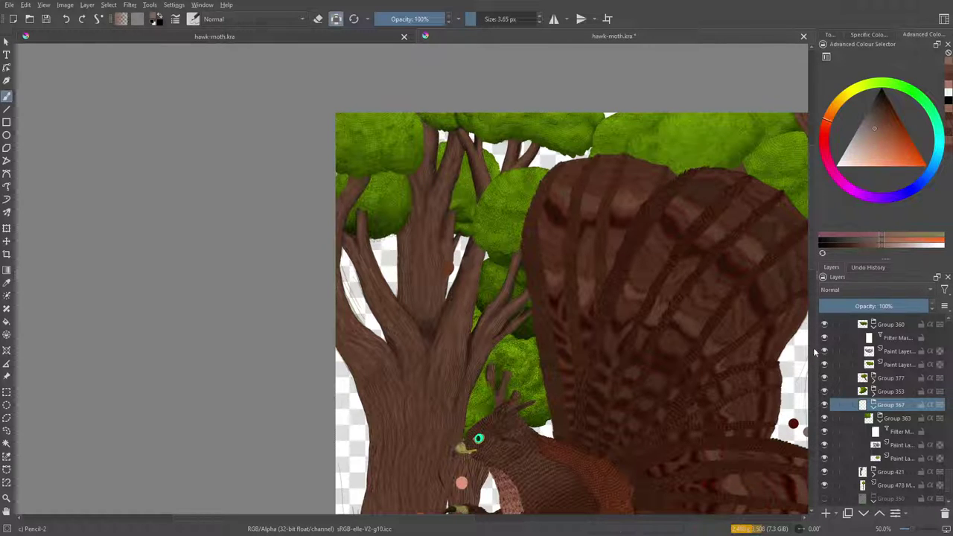
scroll(808, 254, "down", 1)
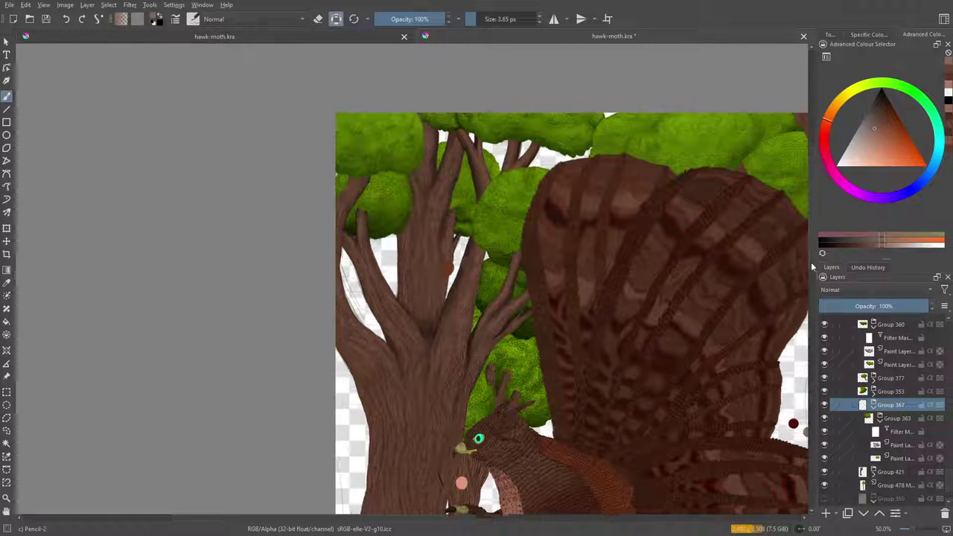
Inspect the upper-left foliage at 100% zoom, toggling visibility of Group 363 and the paint layers in Groups 363 and 360
scroll(810, 262, "up", 3)
left_click_drag(904, 528, 917, 530)
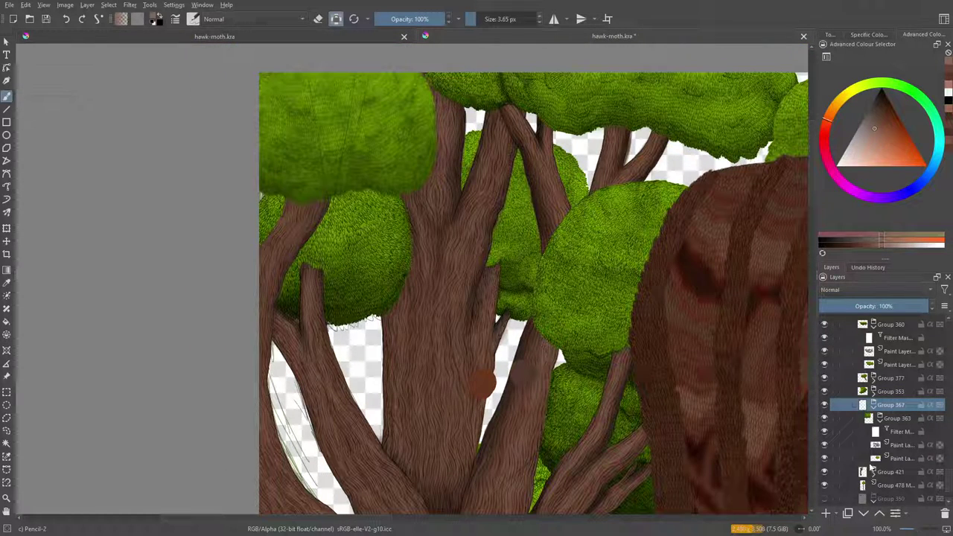
left_click(825, 404)
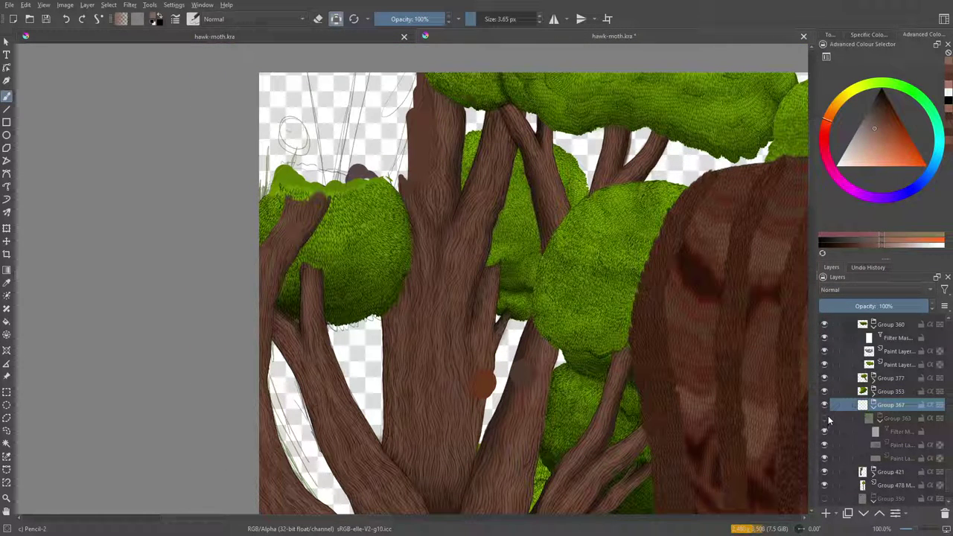
left_click(824, 404)
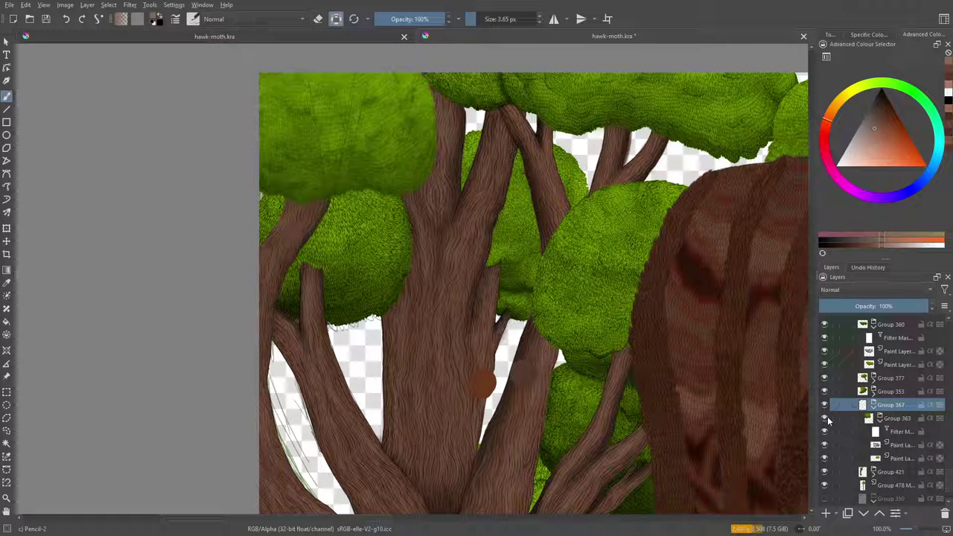
left_click(825, 458)
left_click(825, 459)
left_click(831, 351)
left_click(825, 351)
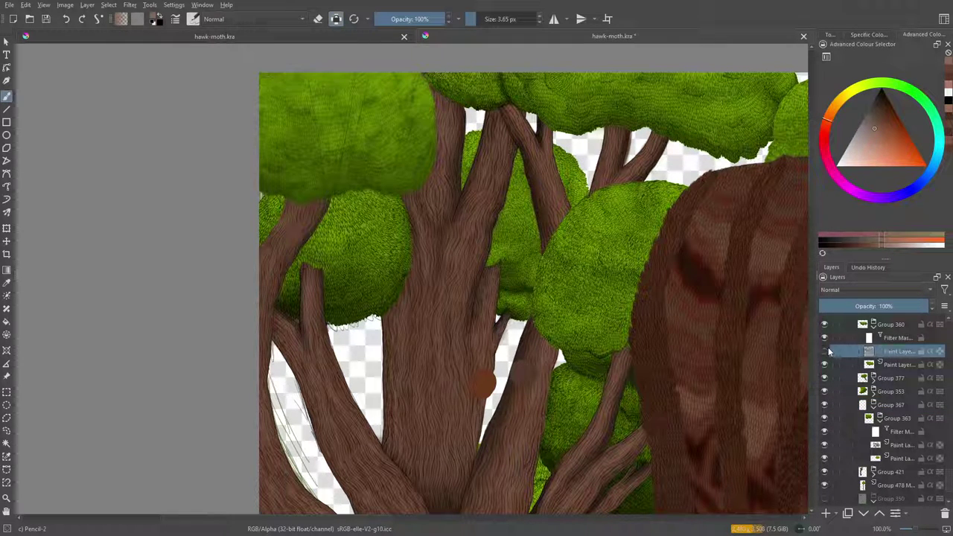
Look through the layer stack between Group 360 and Group 473 for groups that still need cleaning up
scroll(949, 474, "down", 10)
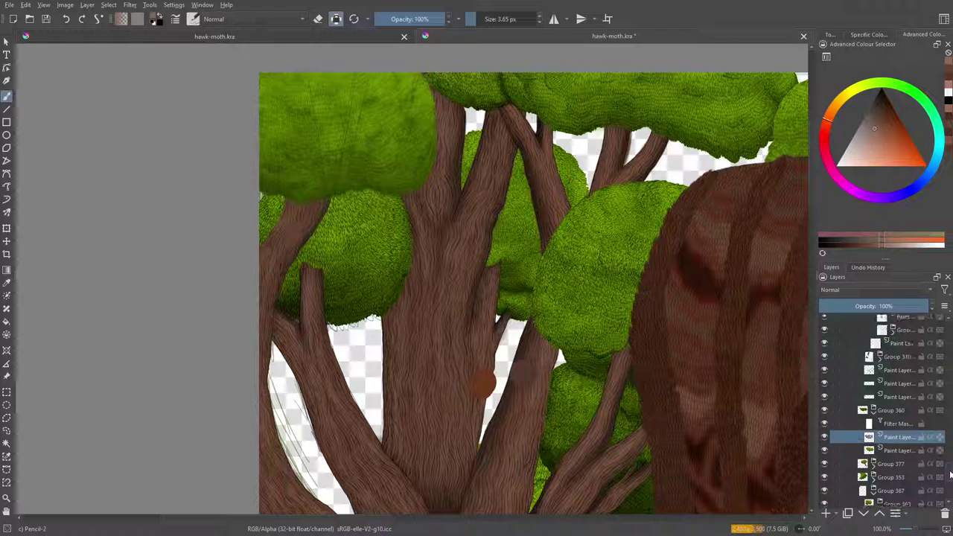
scroll(948, 456, "down", 3)
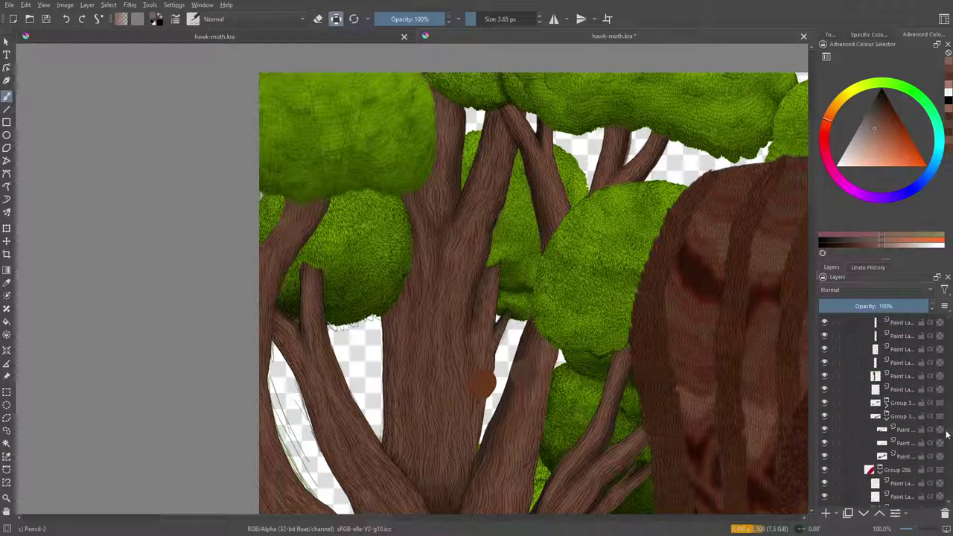
scroll(948, 463, "down", 6)
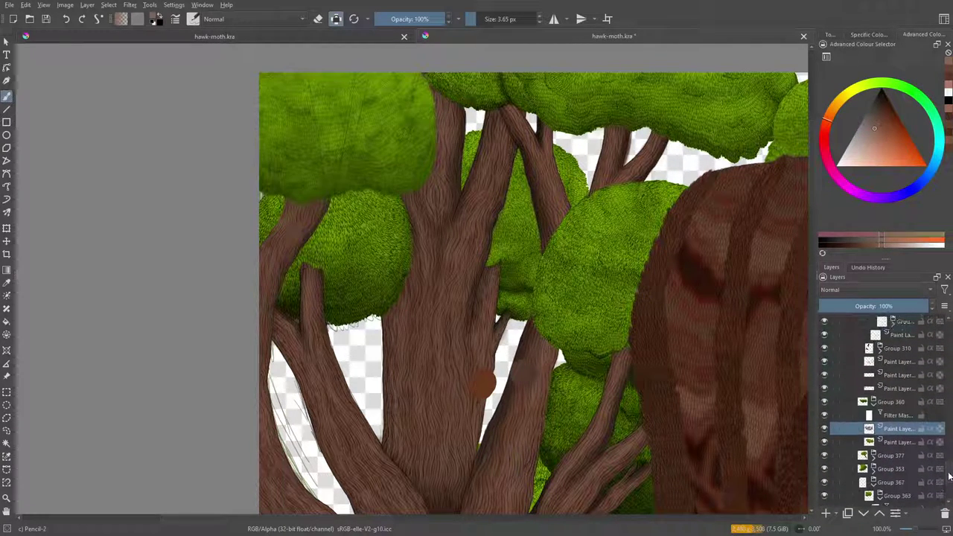
left_click(823, 415)
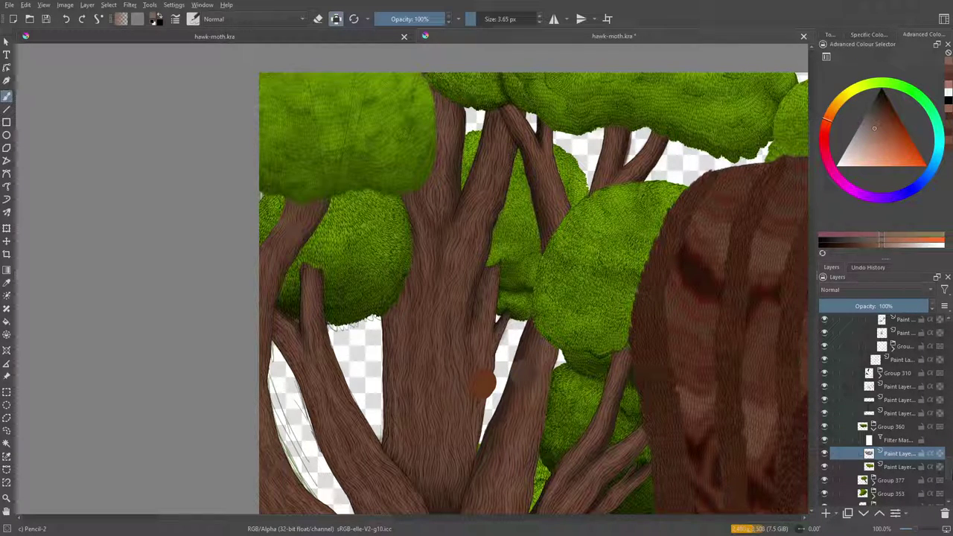
scroll(951, 463, "up", 8)
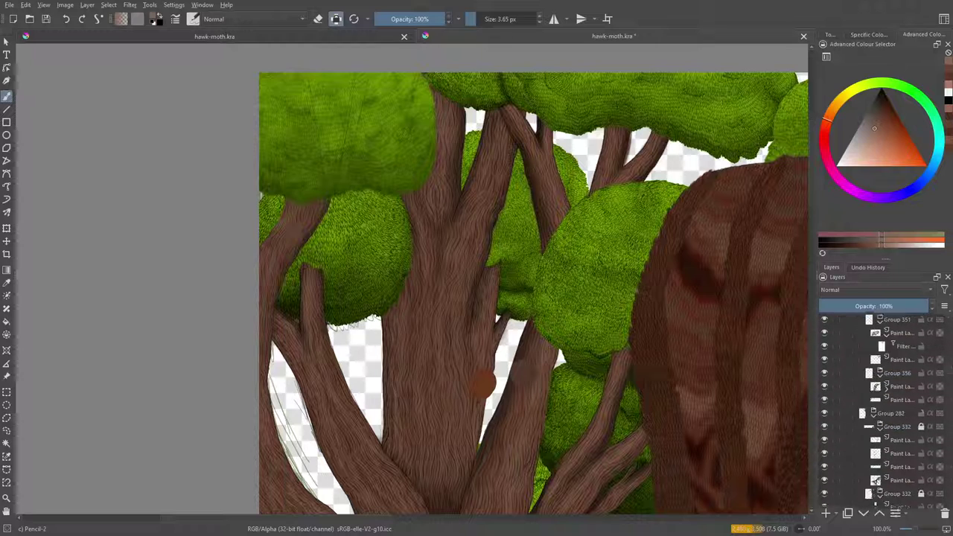
scroll(950, 390, "up", 4)
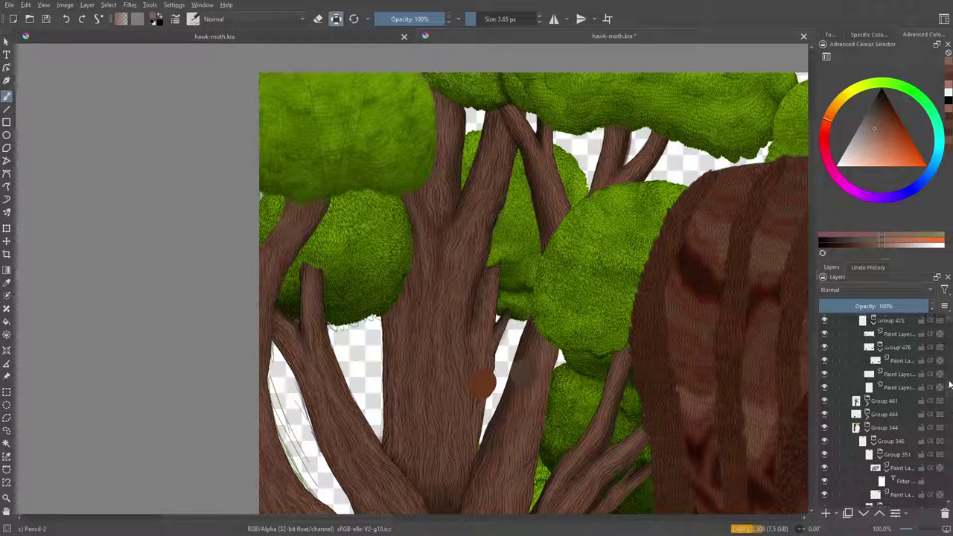
scroll(948, 395, "up", 2)
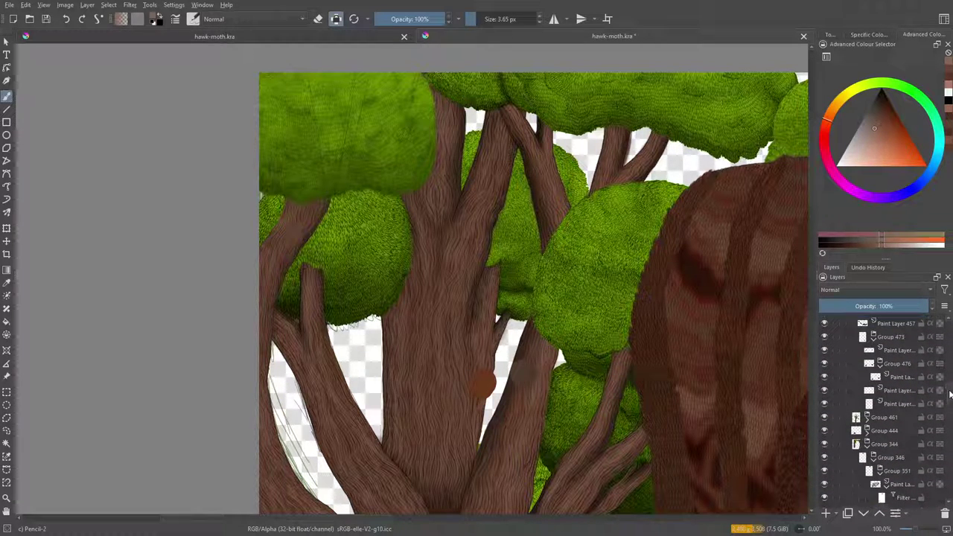
scroll(947, 392, "up", 1)
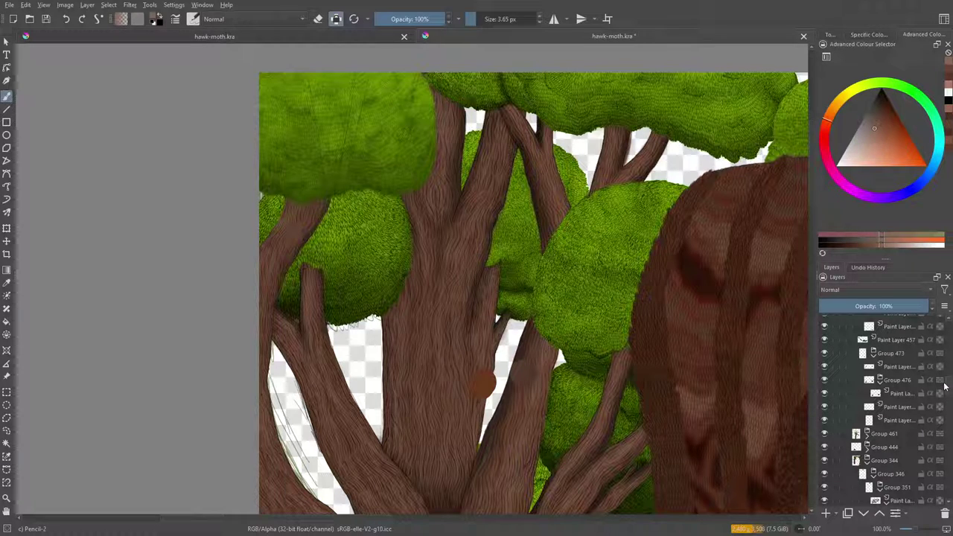
mouse_move(941, 382)
left_click_drag(948, 387, 947, 454)
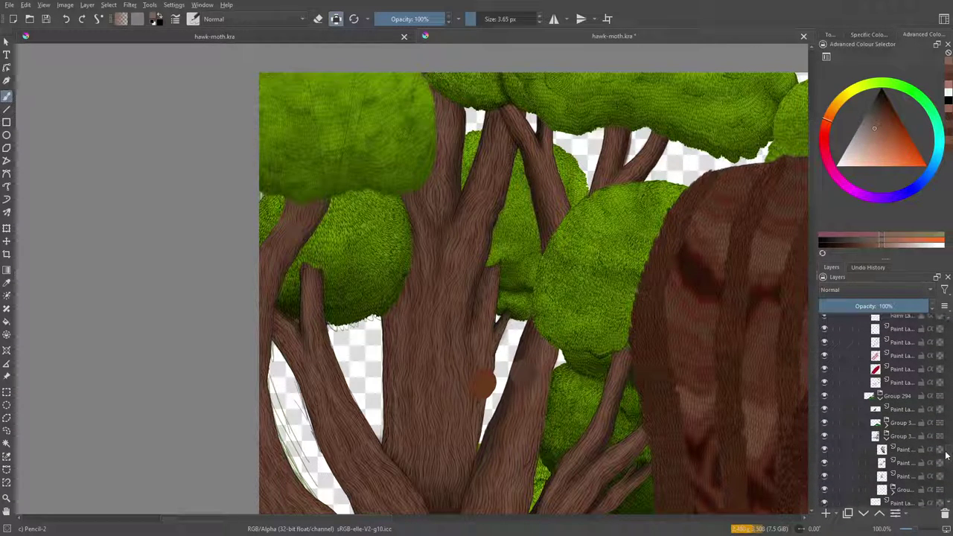
Toggle a subgroup inside Group 294, and examine the left trunk, the whole painting and the roots around the eggs
left_click(824, 436)
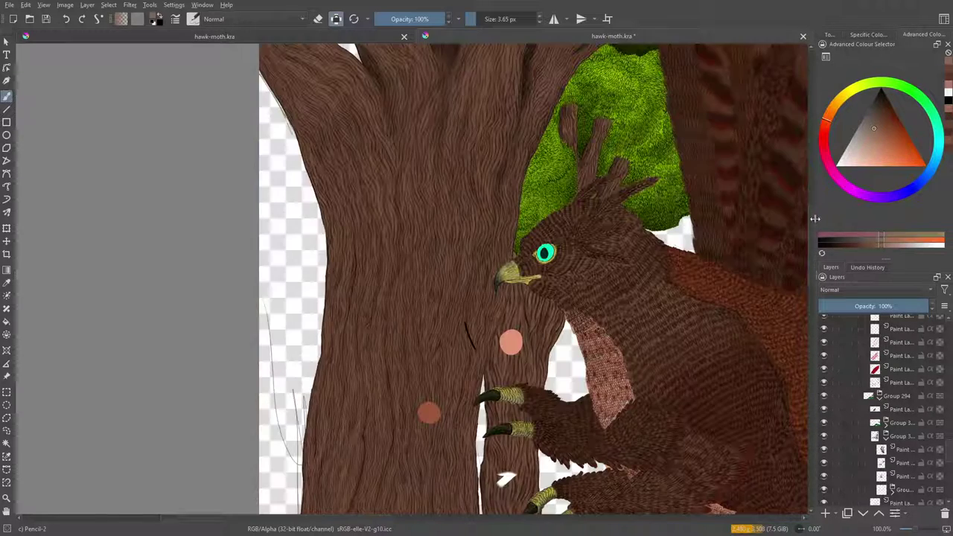
left_click_drag(810, 213, 835, 383)
mouse_move(923, 529)
left_mouse_down()
mouse_move(900, 530)
mouse_move(911, 530)
left_mouse_up()
left_click_drag(813, 386, 808, 355)
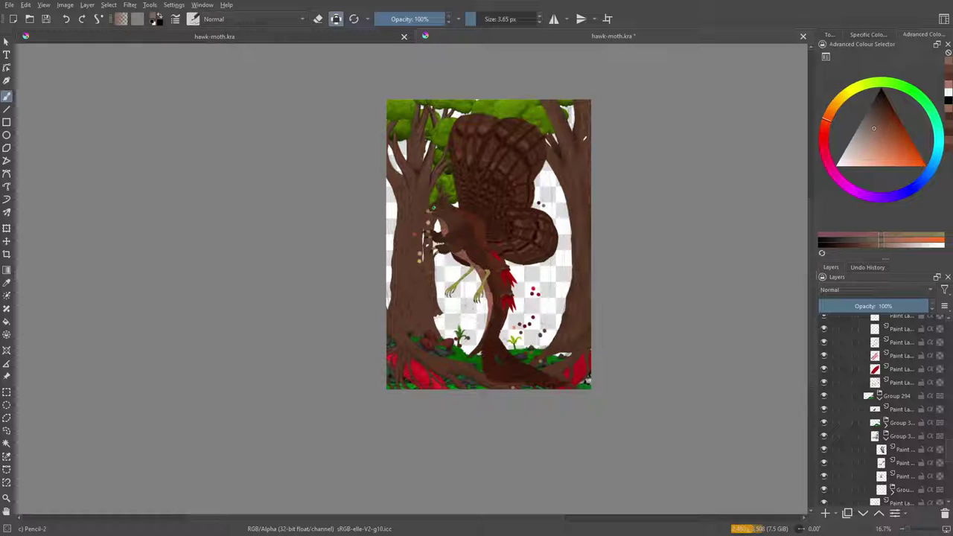
left_click_drag(901, 526, 913, 526)
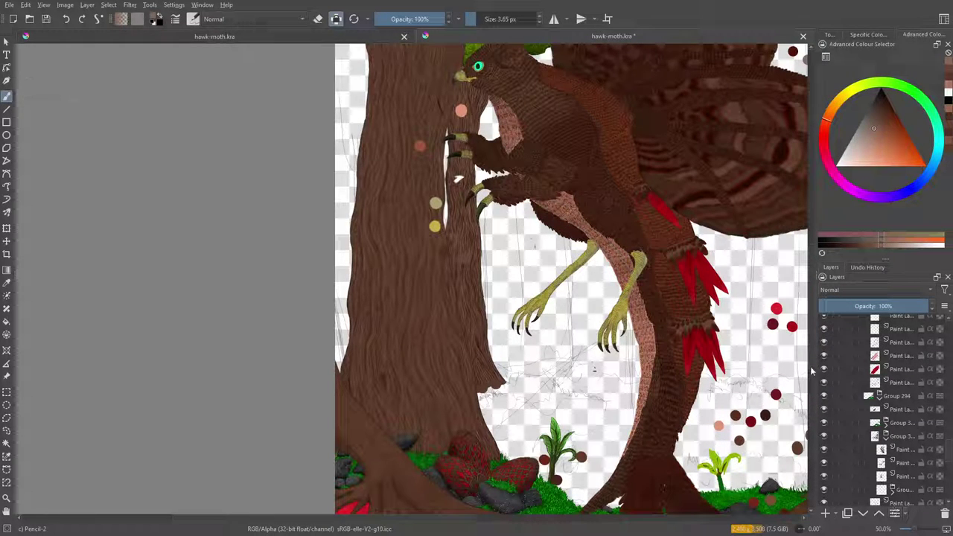
scroll(813, 376, "down", 5)
left_click_drag(565, 517, 292, 526)
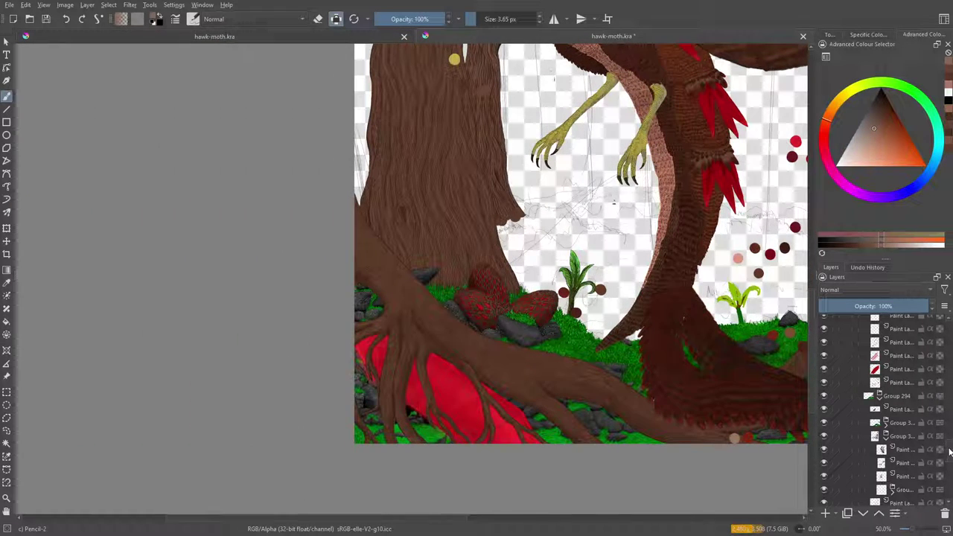
Compare the creature's tail area with Group 330 hidden and shown, and delete that group from the layer stack
scroll(948, 447, "up", 5)
scroll(882, 409, "up", 3)
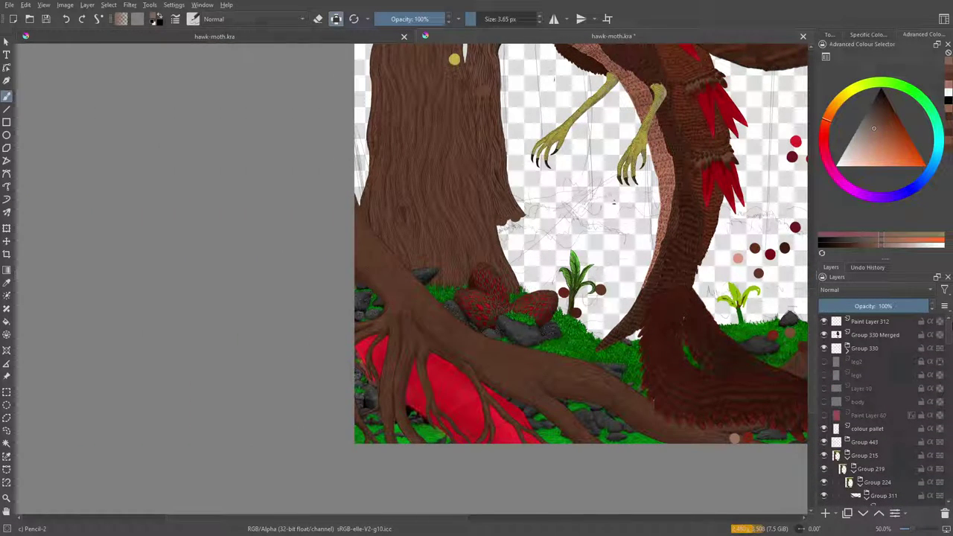
left_click(823, 348)
left_click_drag(454, 519, 567, 500)
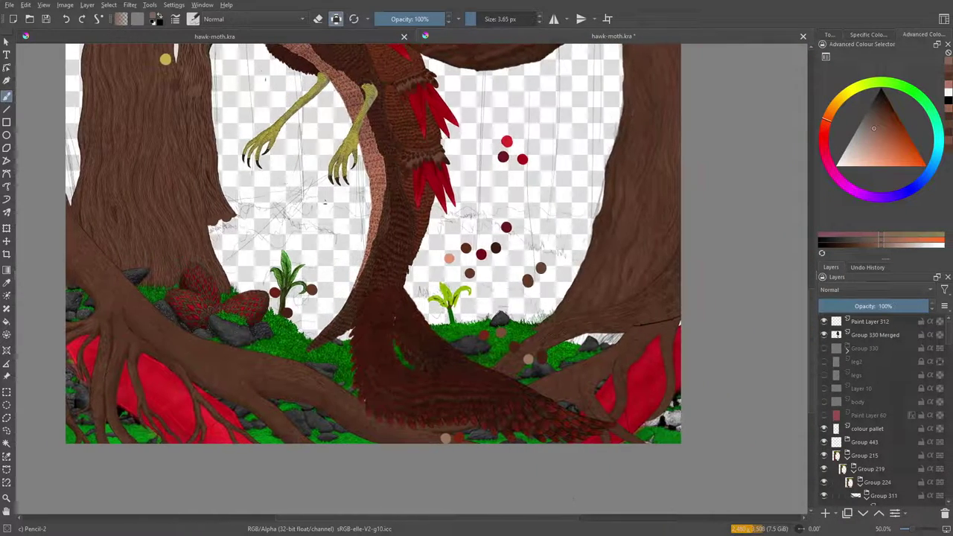
left_click(823, 348)
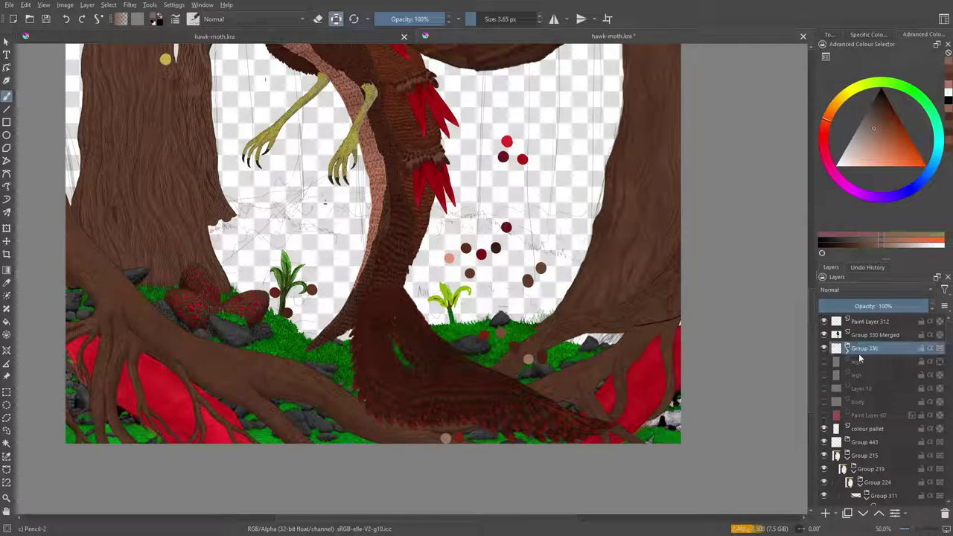
left_click(944, 513)
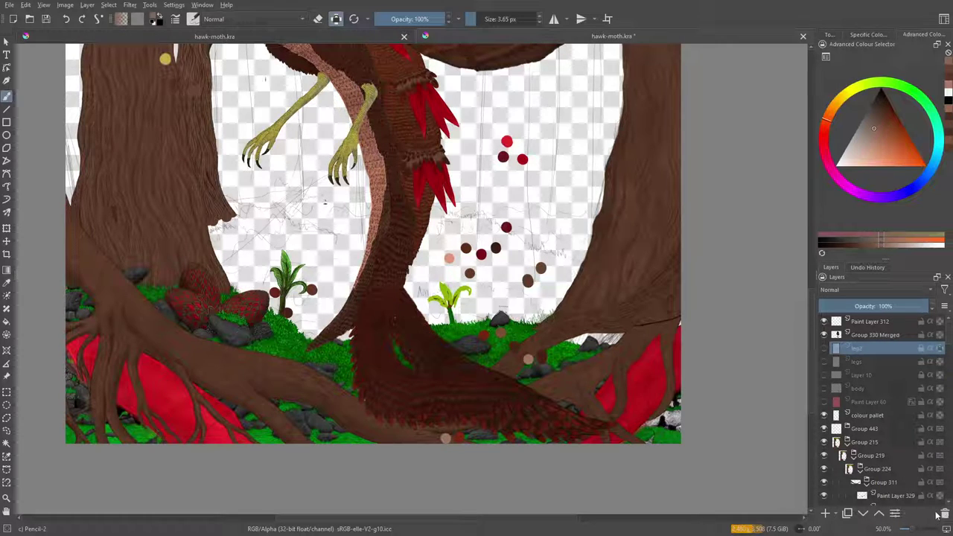
Delete the unneeded leg2, legs, Layer 10, body and Paint Layer 60 layers above the colour pallet layer
left_click(824, 349)
left_click(944, 514)
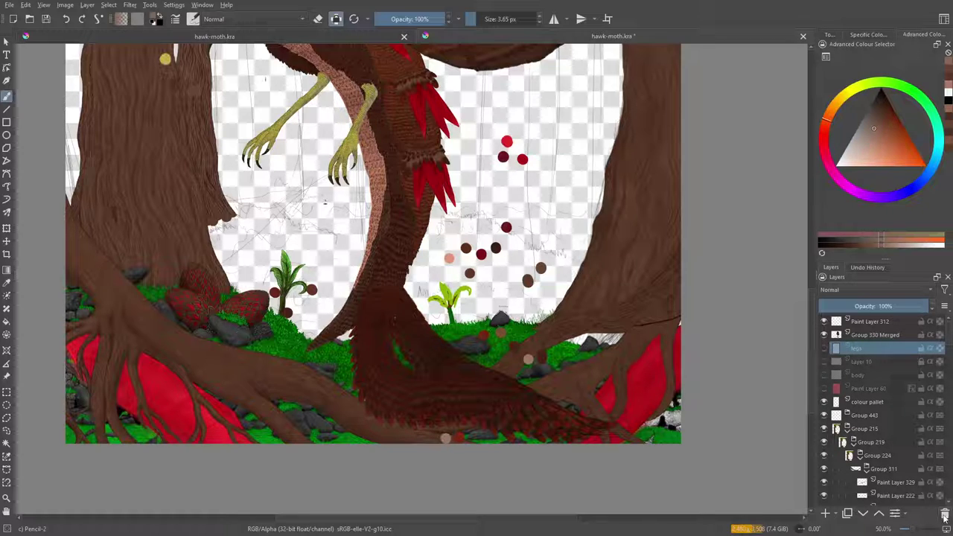
left_click(944, 514)
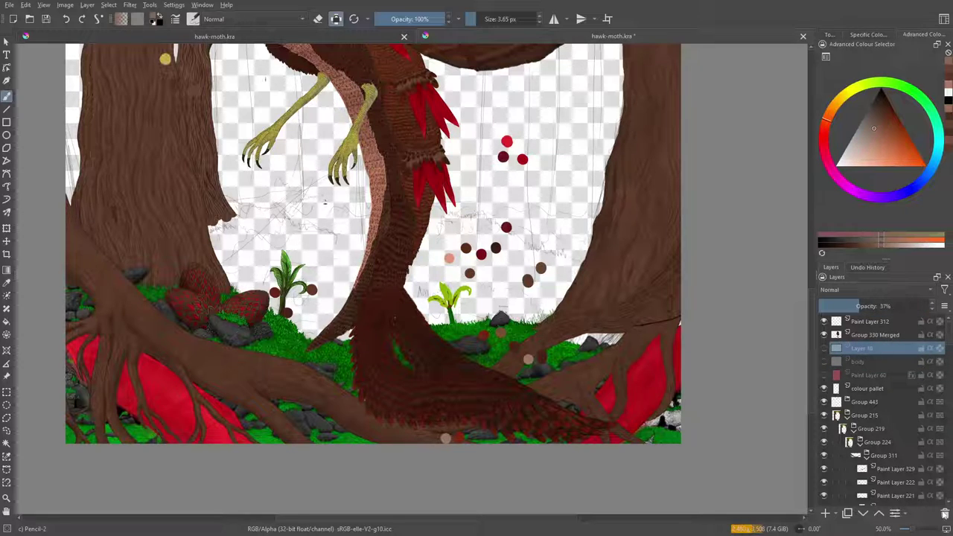
left_click(945, 514)
left_click(945, 513)
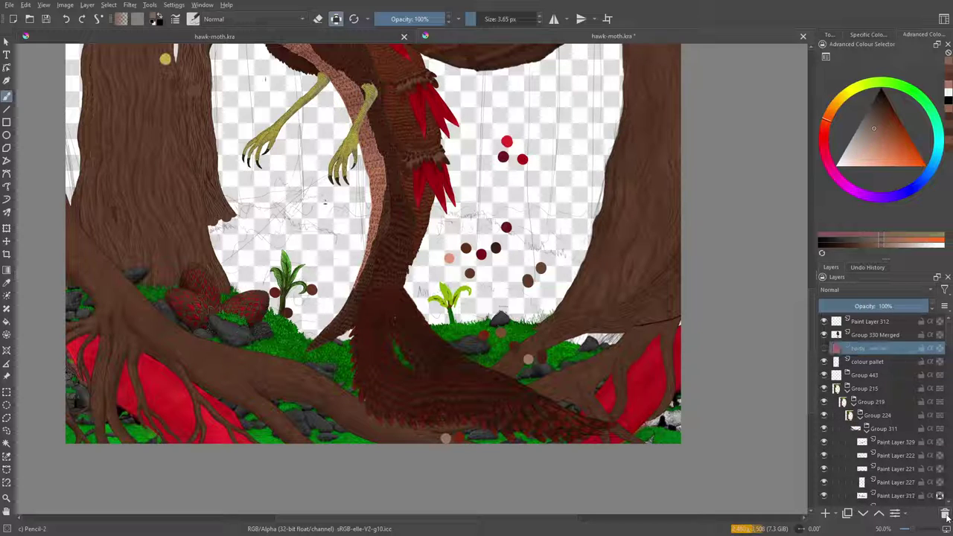
left_click(945, 513)
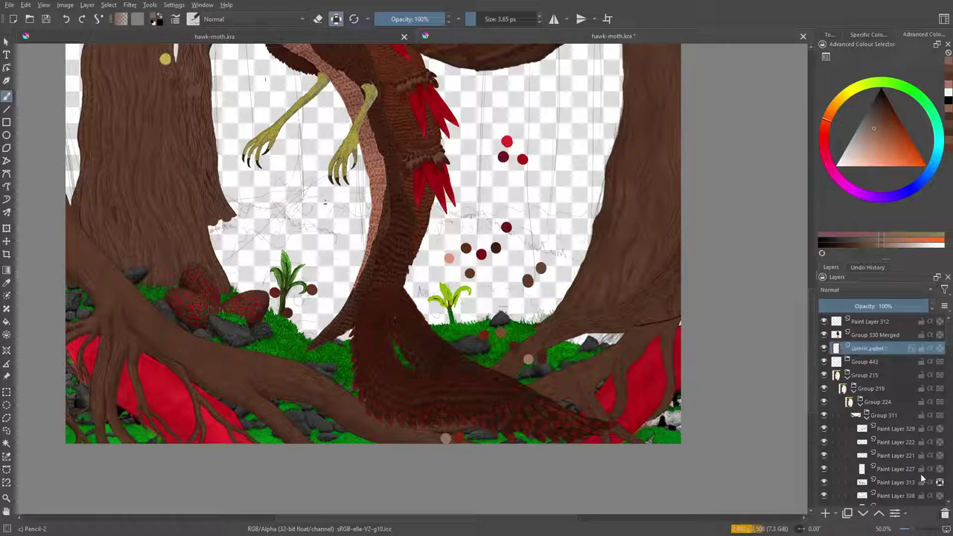
Hide the colour pallet layer and check what Group 443 contains by toggling its visibility
left_click(824, 348)
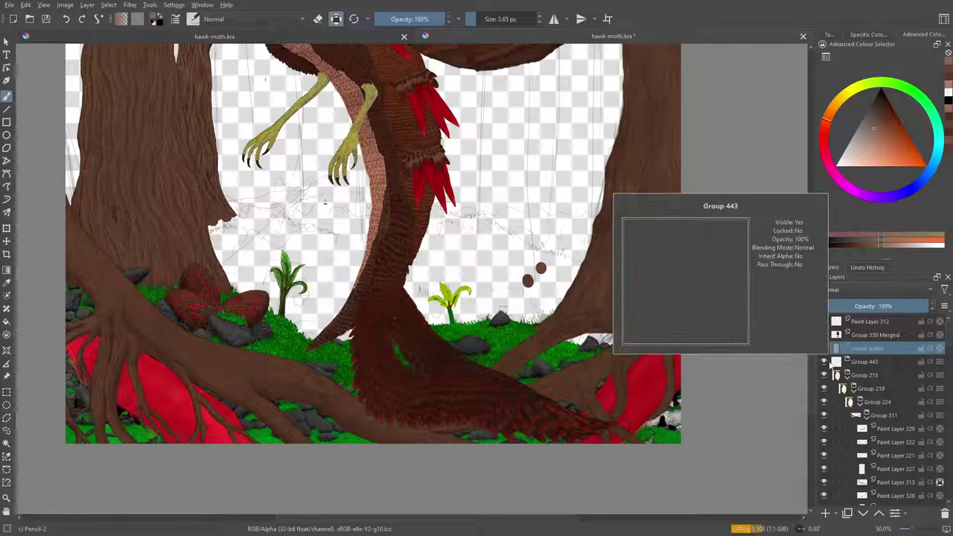
left_click(824, 362)
left_click(824, 363)
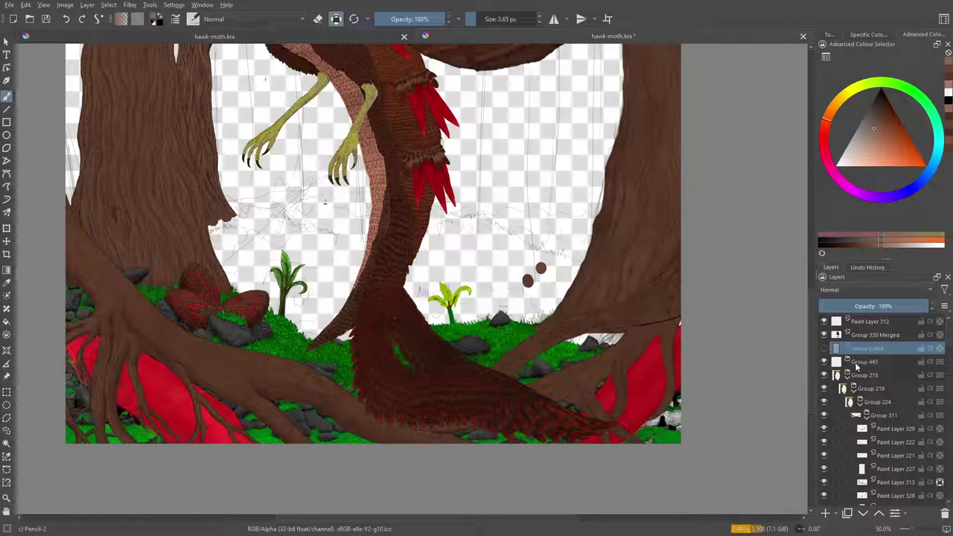
Delete Group 443 from the layer stack
left_click(860, 363)
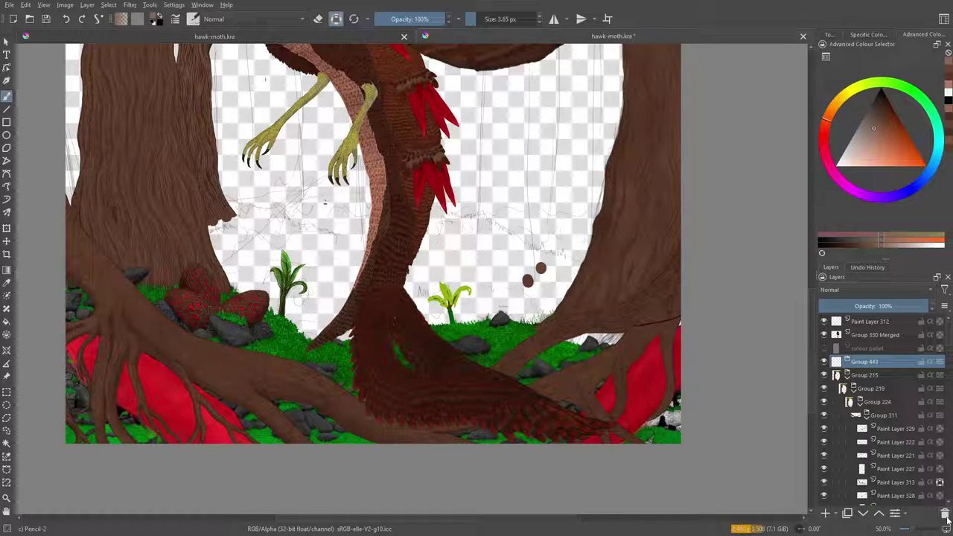
left_click(945, 518)
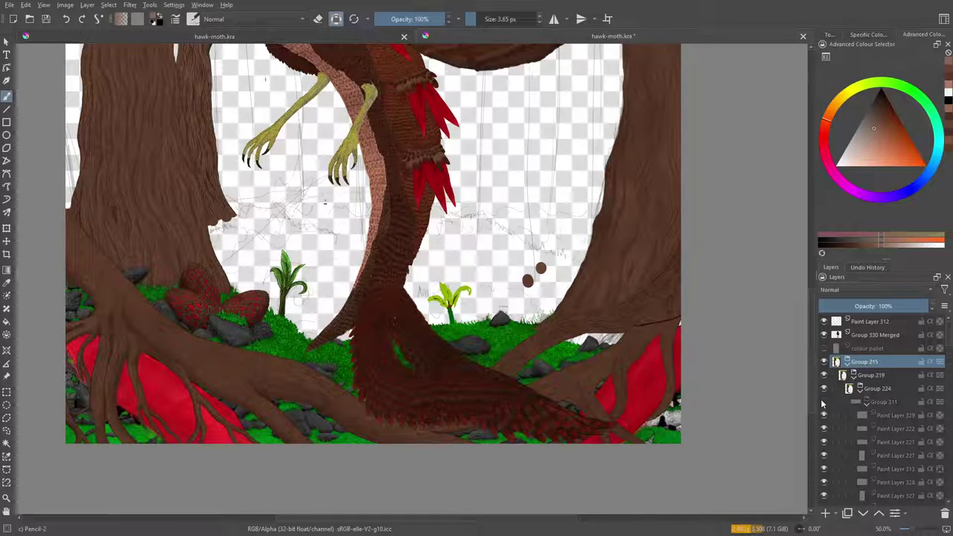
Check what Group 311 and Group 219 contribute to the painting by toggling the visibility of each
left_click(824, 413)
left_click(825, 413)
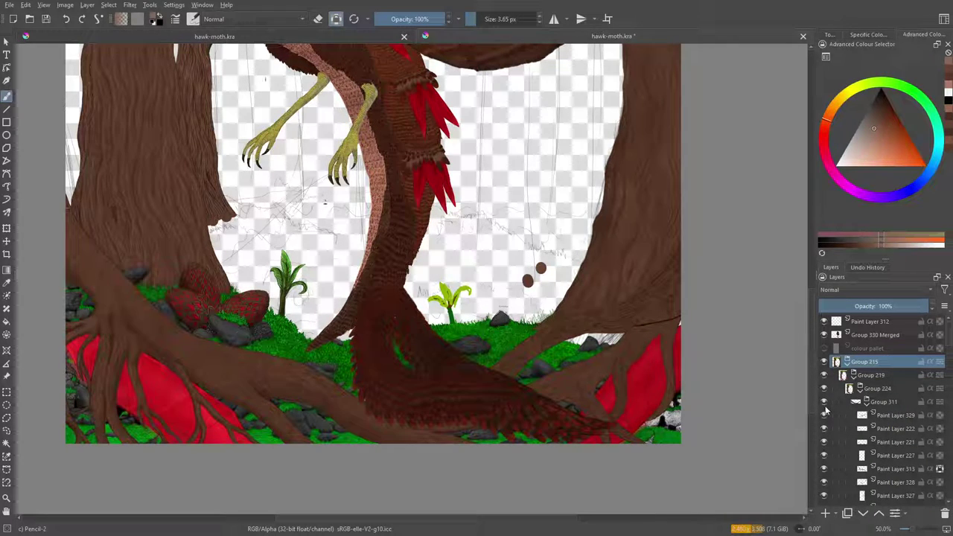
left_click(841, 375)
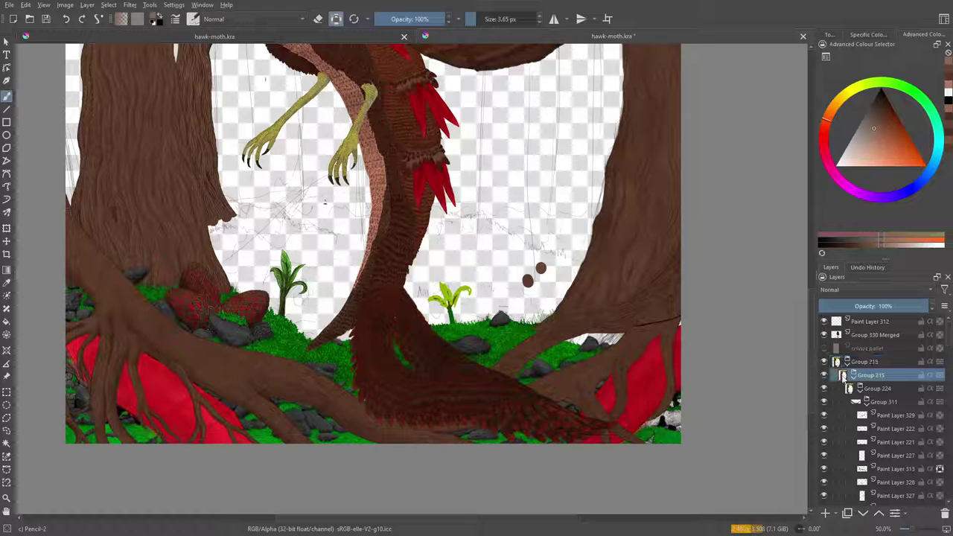
left_click(824, 376)
left_click(824, 376)
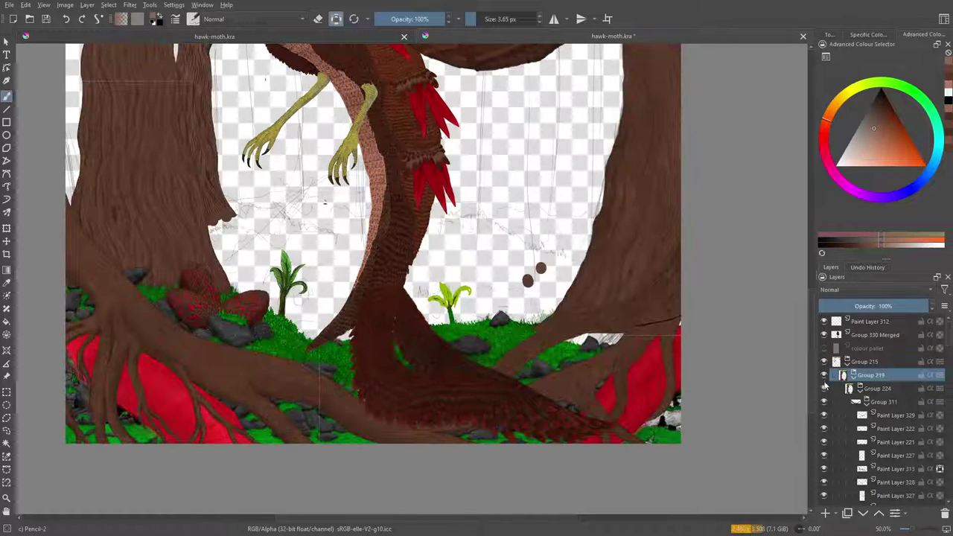
left_click(824, 378)
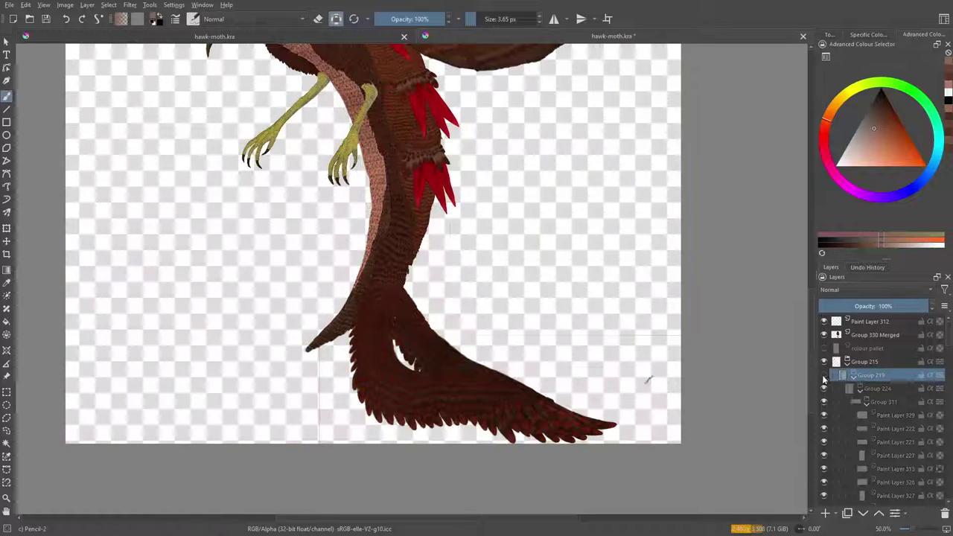
left_click(824, 377)
left_click(824, 378)
left_click(824, 377)
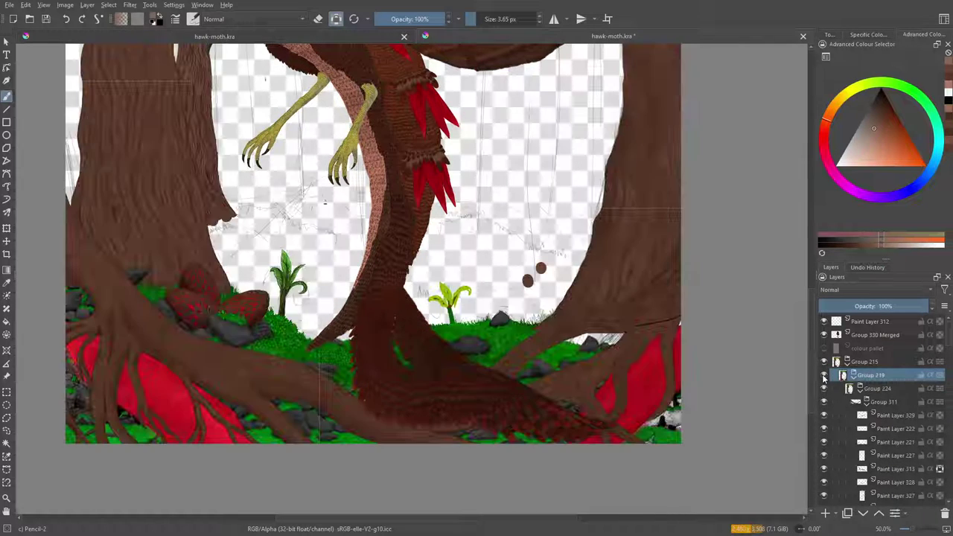
mouse_move(841, 376)
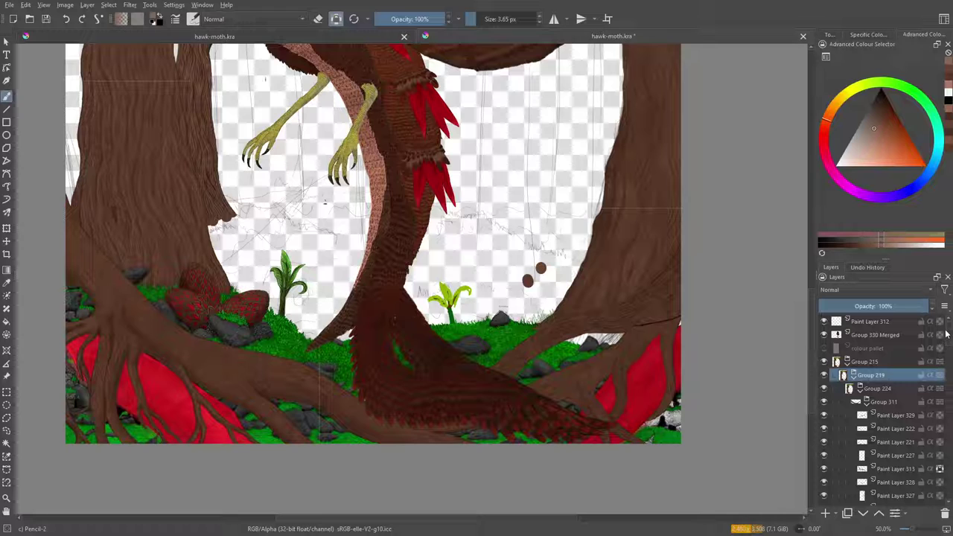
Collapse Group 224 and check what Group 262 contains by toggling its visibility
scroll(949, 337, "down", 2)
left_click(859, 341)
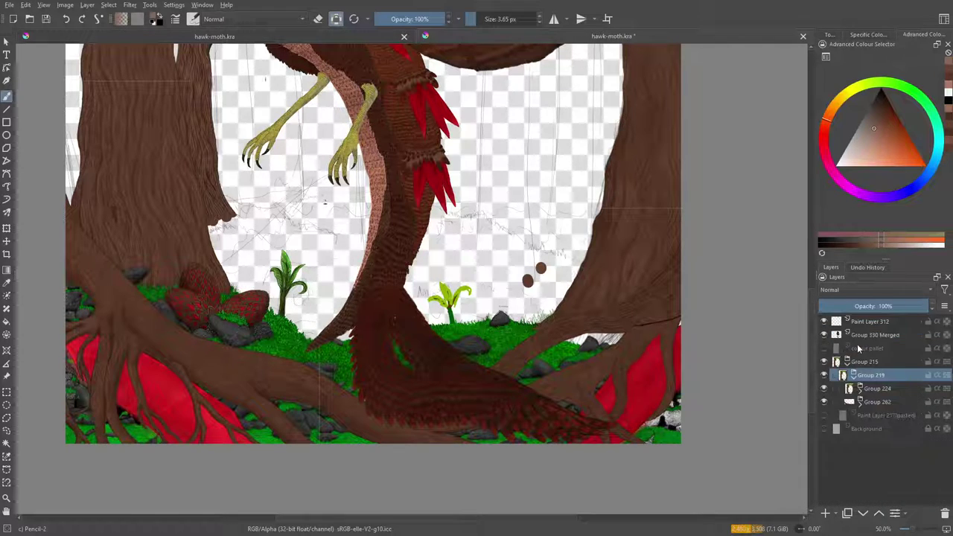
left_click(823, 402)
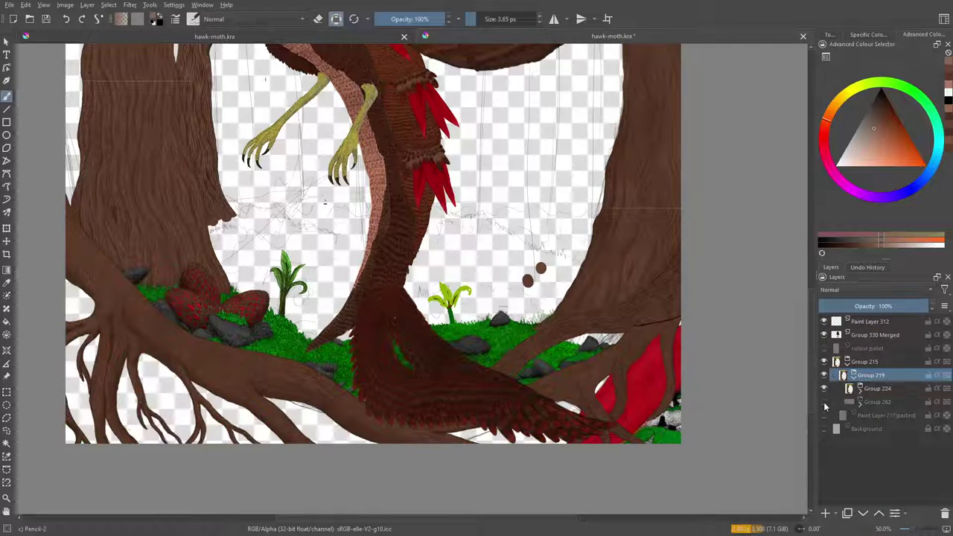
left_click(823, 402)
left_click(823, 402)
left_click(824, 402)
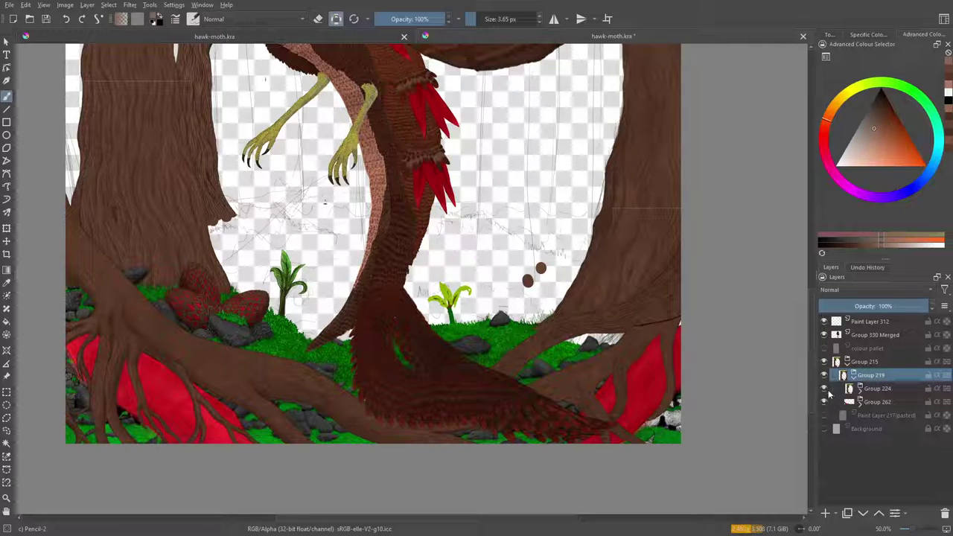
Expand Group 262, check Paint Layer 273 and Group 235 by toggling their visibility, and expand Group 235
left_click(859, 402)
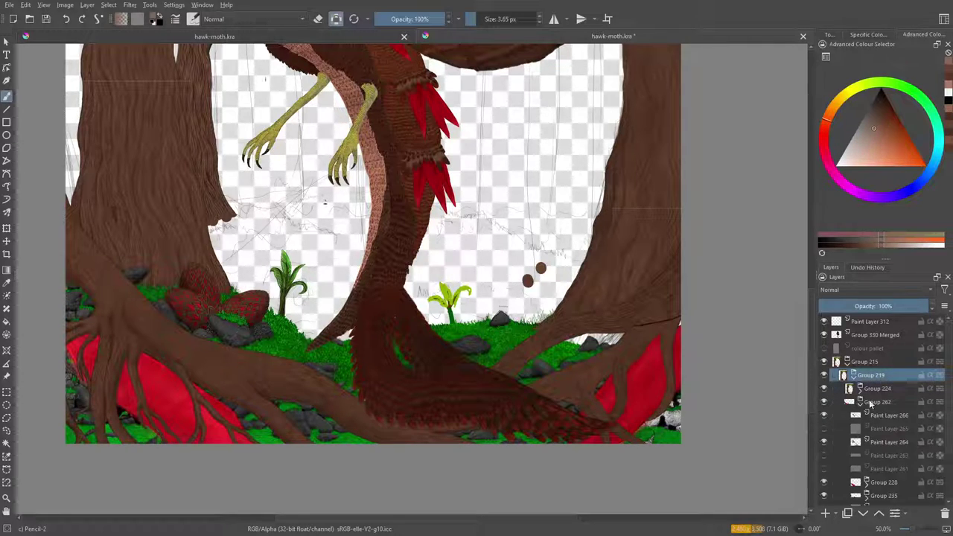
scroll(949, 383, "down", 3)
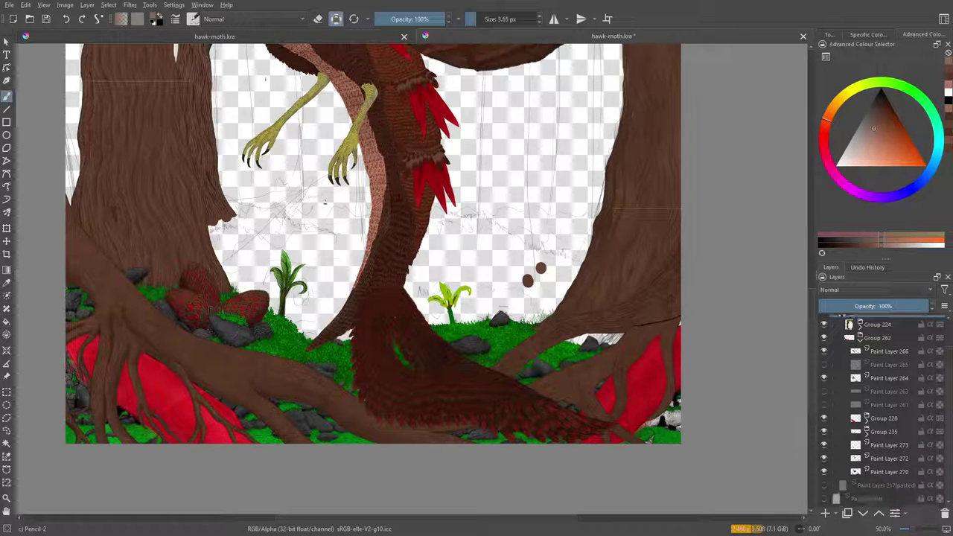
left_click(823, 445)
left_click(823, 445)
left_click(823, 432)
left_click(823, 432)
left_click(865, 431)
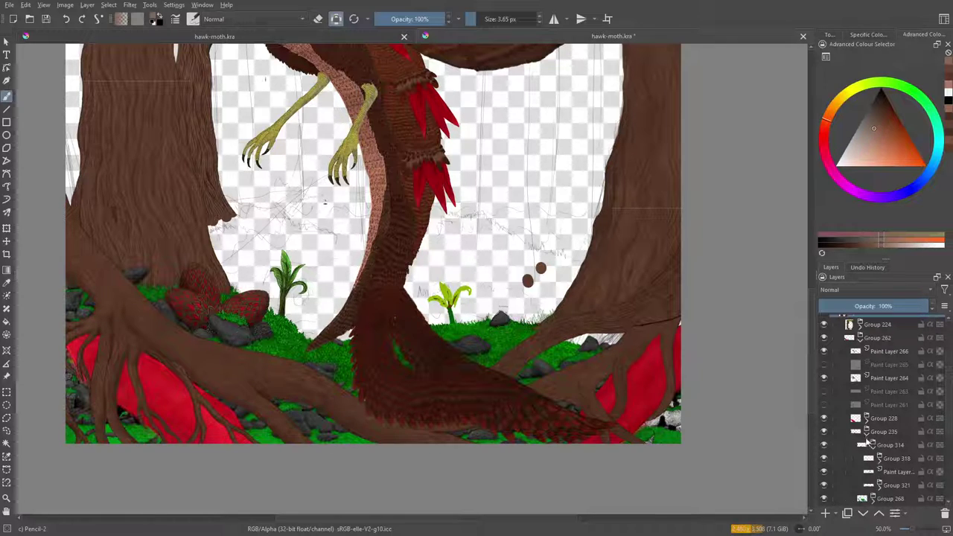
Look through the layers inside Group 235 and check what Group 247 contains by toggling its visibility
scroll(941, 417, "down", 4)
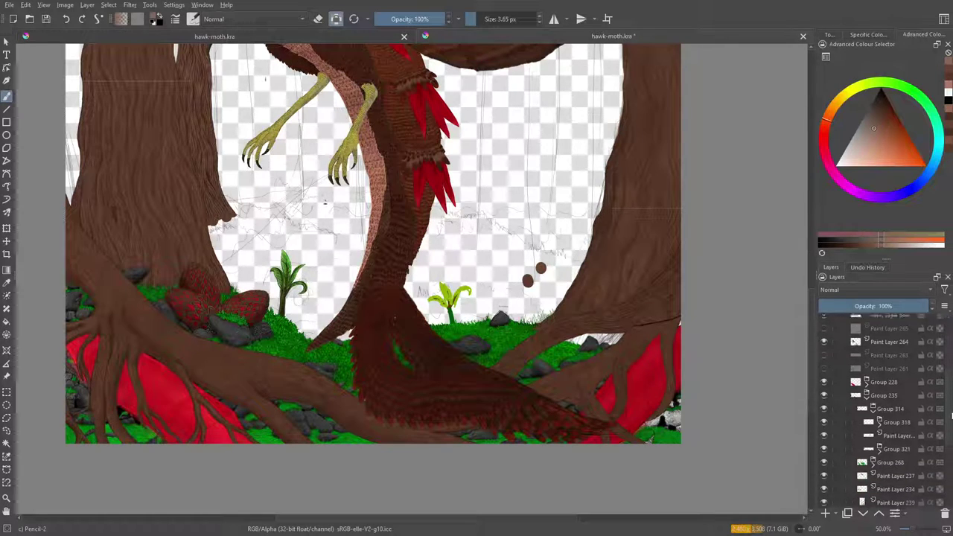
scroll(950, 457, "up", 1)
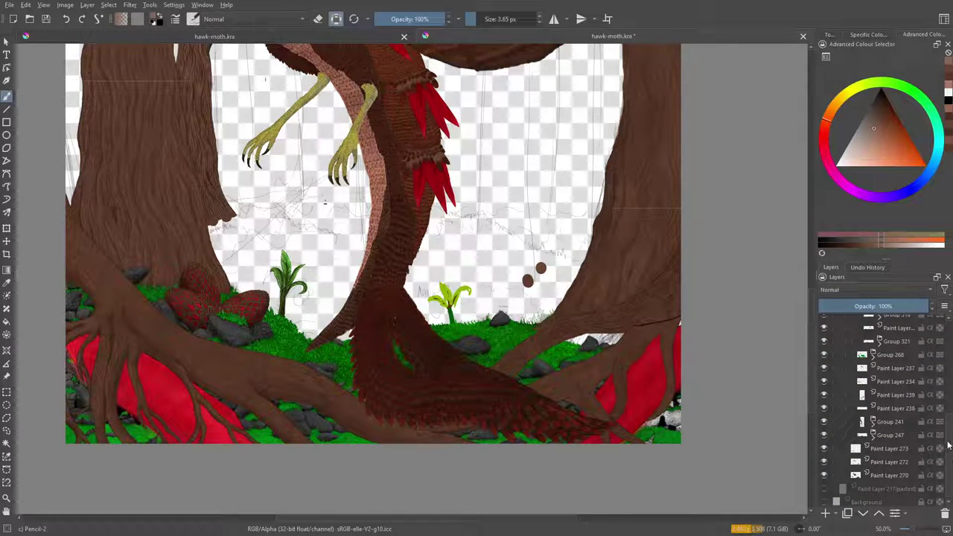
scroll(949, 432, "up", 3)
scroll(946, 428, "down", 1)
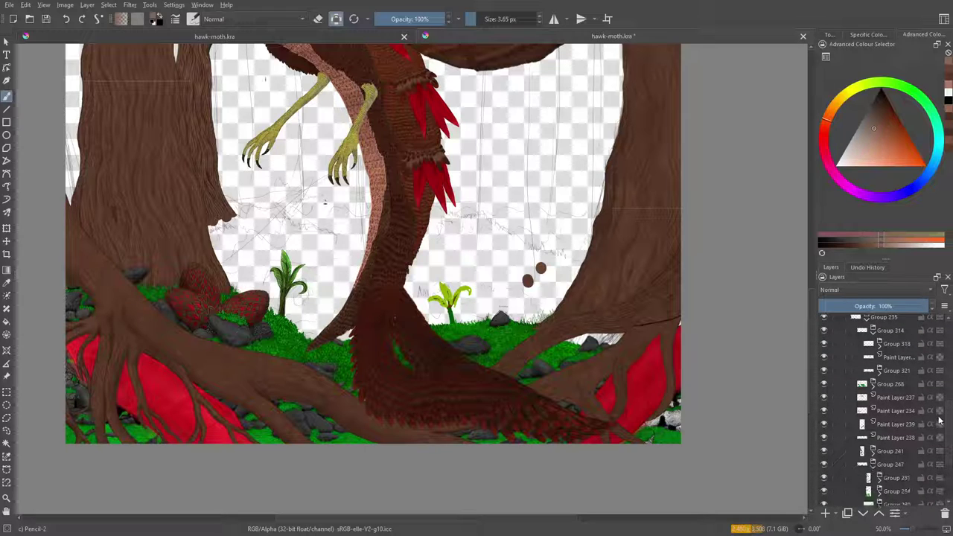
scroll(949, 423, "down", 3)
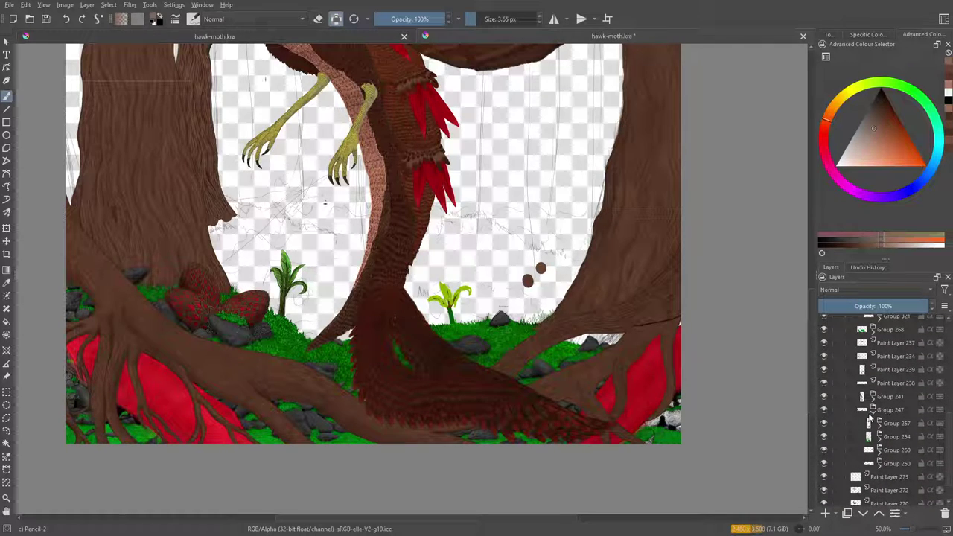
left_click(823, 432)
left_click(823, 432)
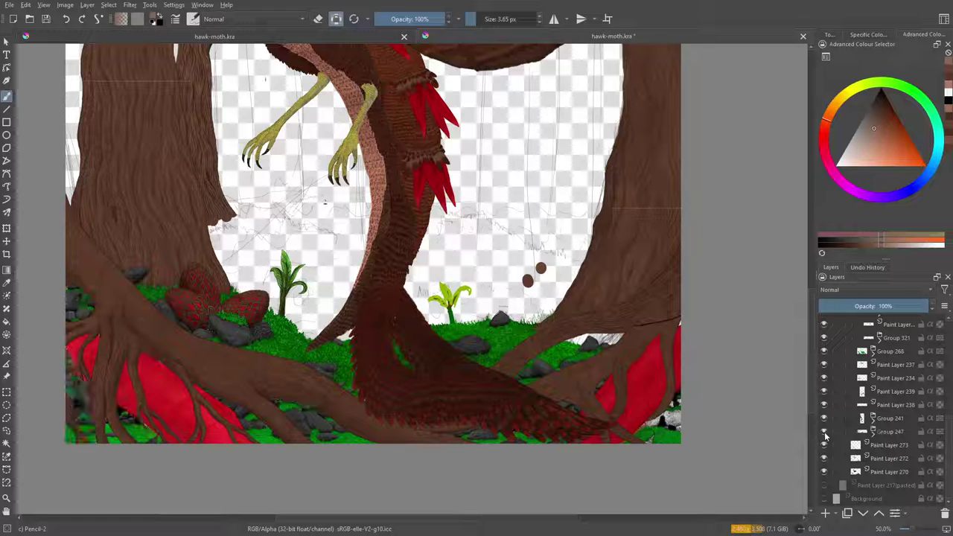
left_click(823, 431)
left_click(823, 432)
Merge Group 247 into a single layer
left_click(874, 432)
left_click(873, 432)
right_click(867, 433)
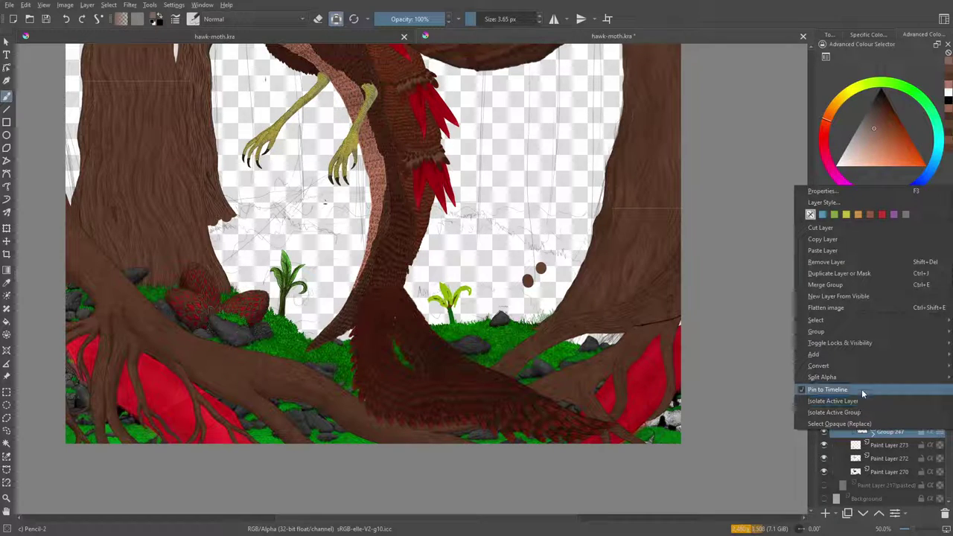
left_click(823, 285)
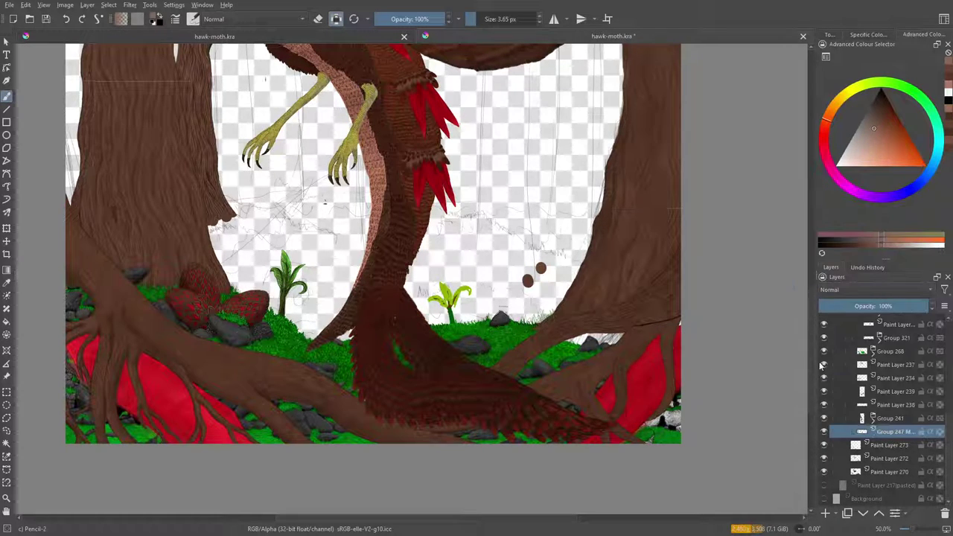
Compare the rocks among the left tree's roots with the merged Group 247 layer and Group 241 hidden and shown
left_click(823, 436)
left_click(823, 437)
left_click(823, 438)
left_click(823, 436)
left_click(823, 432)
left_click(823, 430)
left_click(823, 422)
left_click(823, 423)
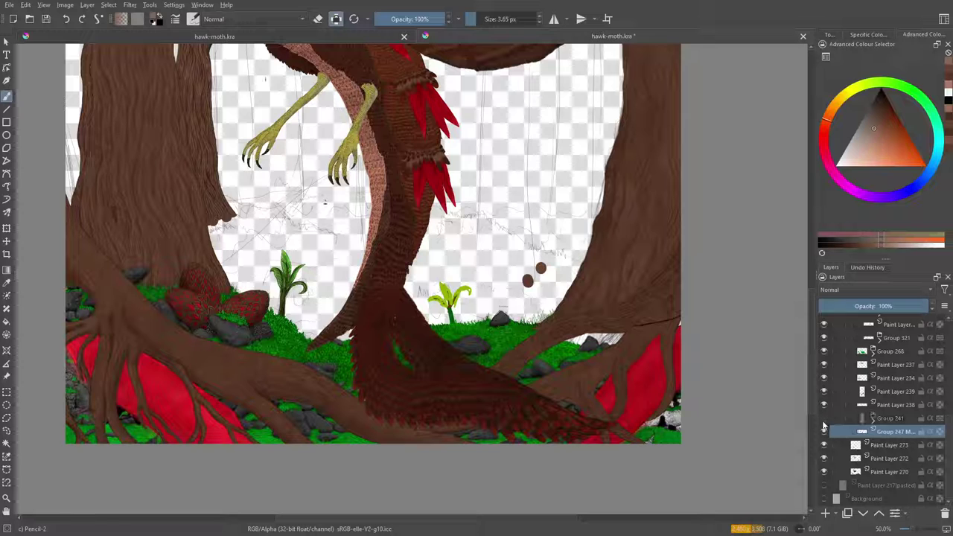
left_click(823, 424)
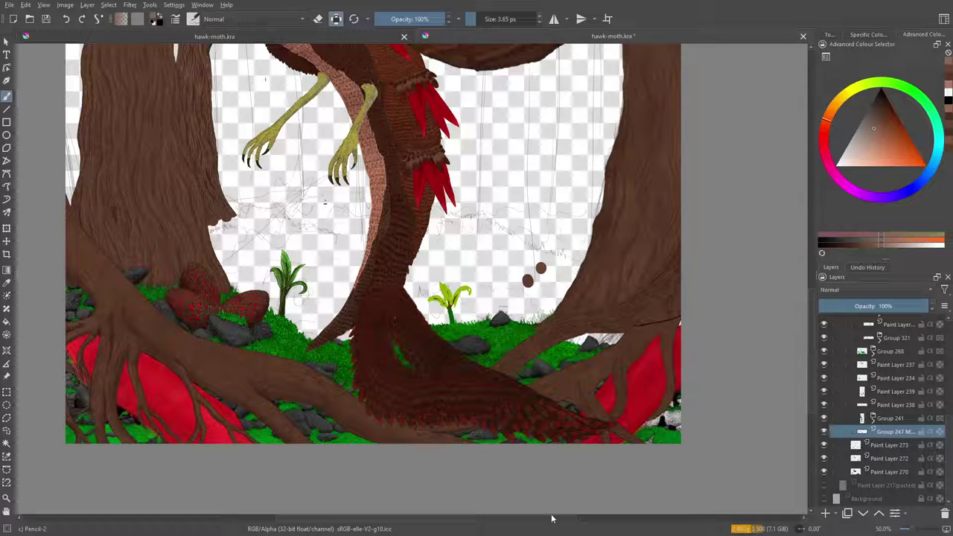
Add a new paint layer directly above the merged Group 247 layer for work on the rocks by the left roots
left_click_drag(553, 519, 461, 518)
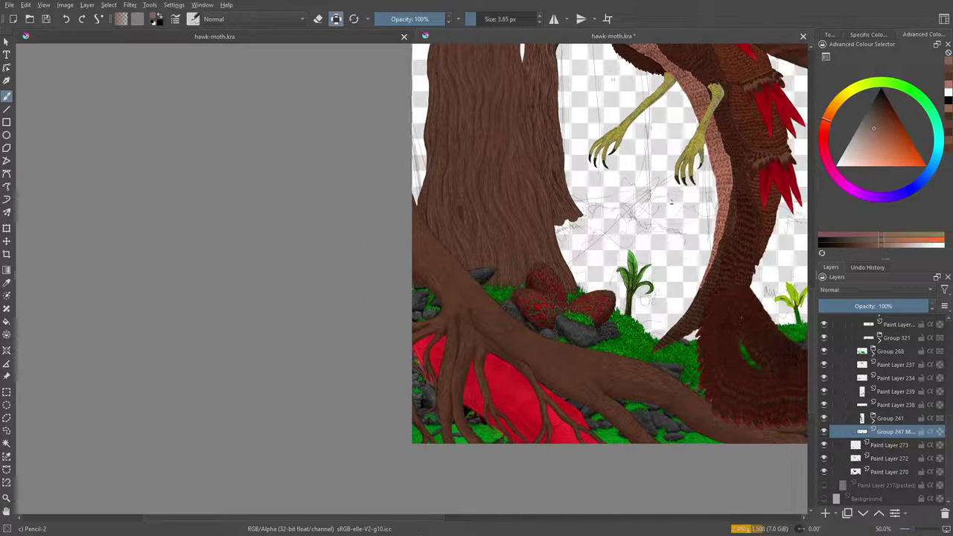
left_click(914, 530)
left_click_drag(914, 530, 920, 531)
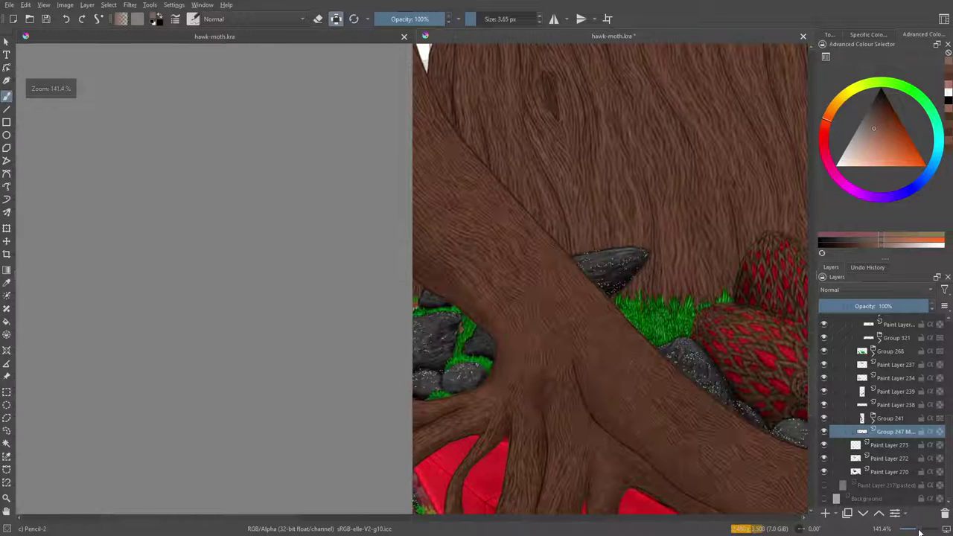
scroll(811, 395, "down", 5)
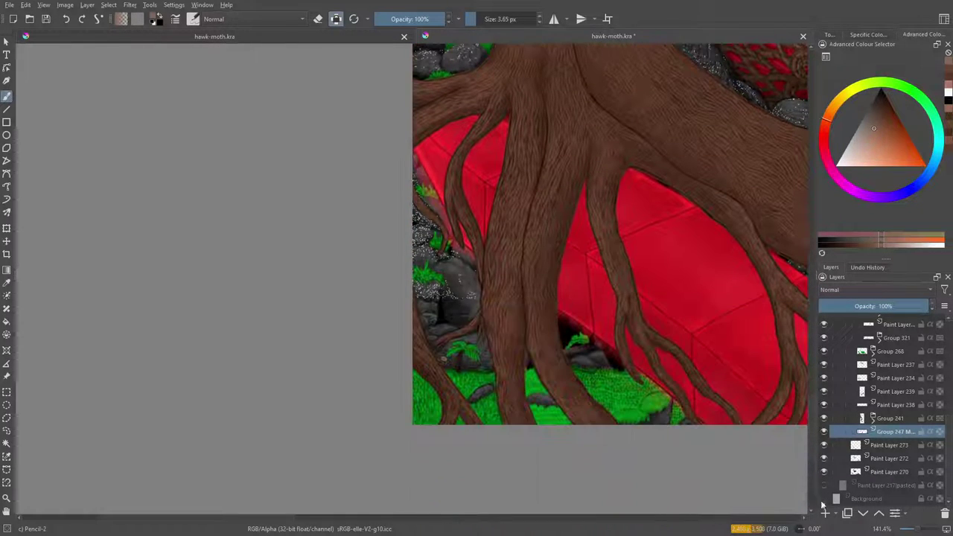
left_click(825, 512)
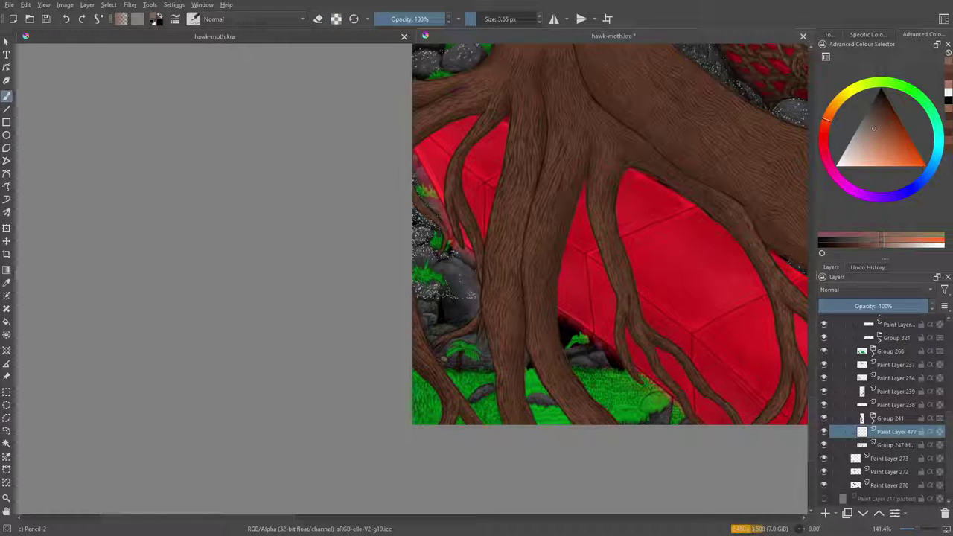
Shade the grey rocks beside the left tree's roots with brown pencil strokes, undoing unwanted ones, and save the document
mouse_move(451, 278)
left_mouse_down()
mouse_move(457, 305)
mouse_move(470, 300)
left_mouse_up()
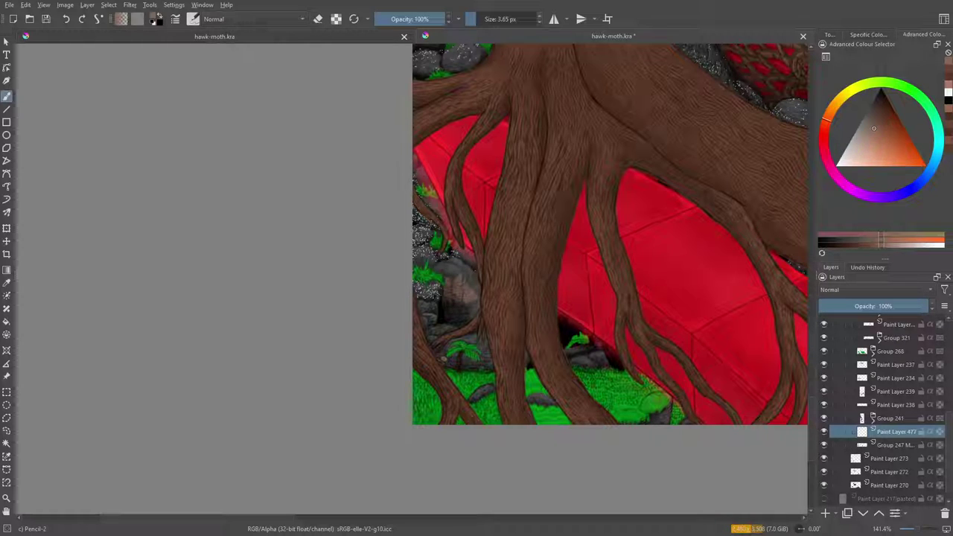
left_click(67, 19)
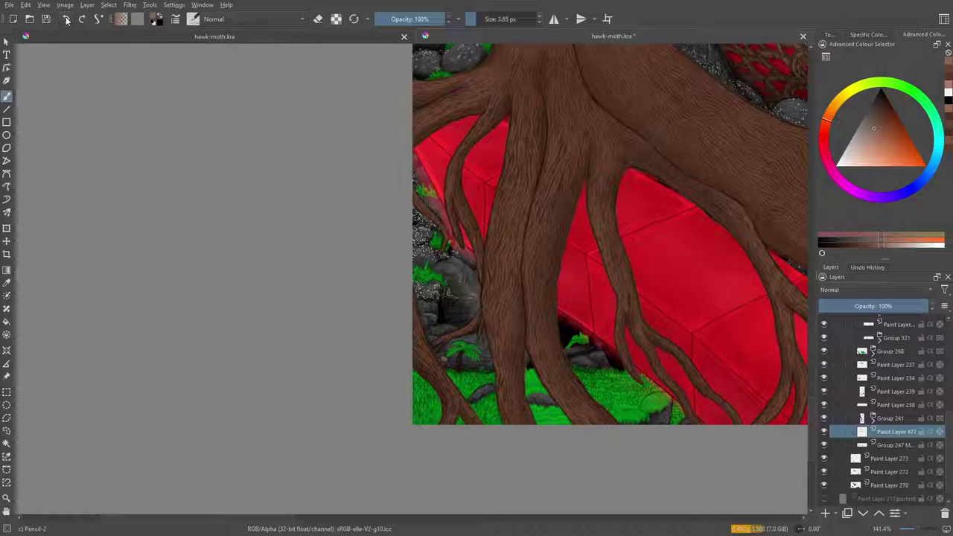
left_click(67, 19)
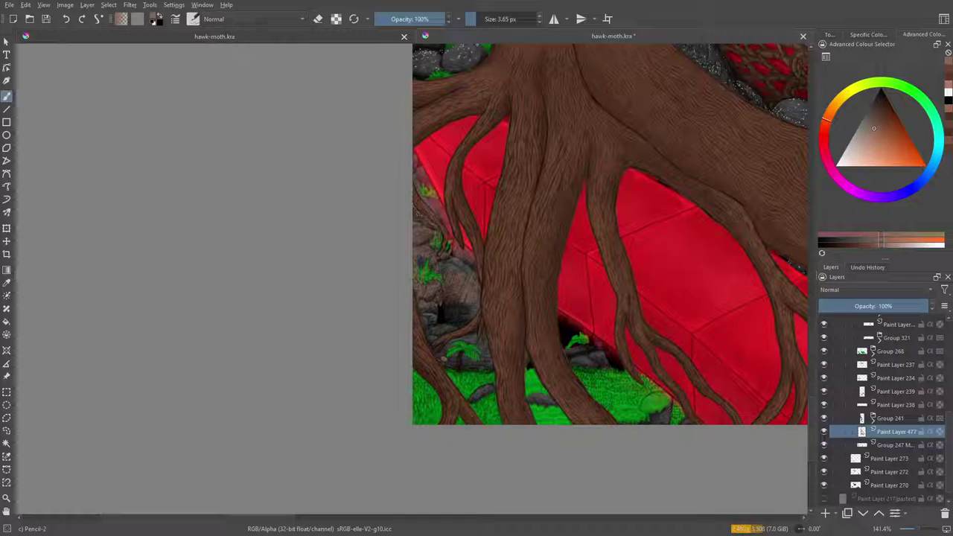
left_click(49, 24)
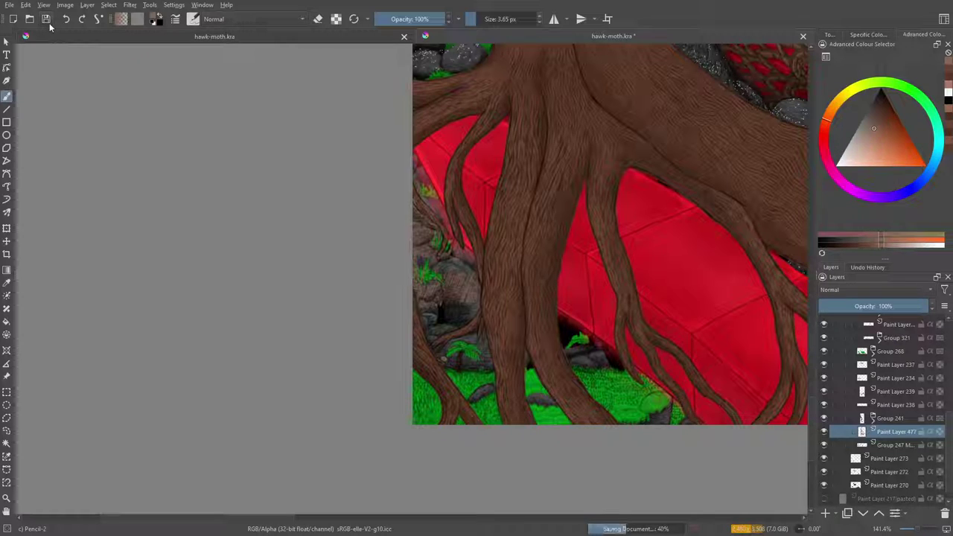